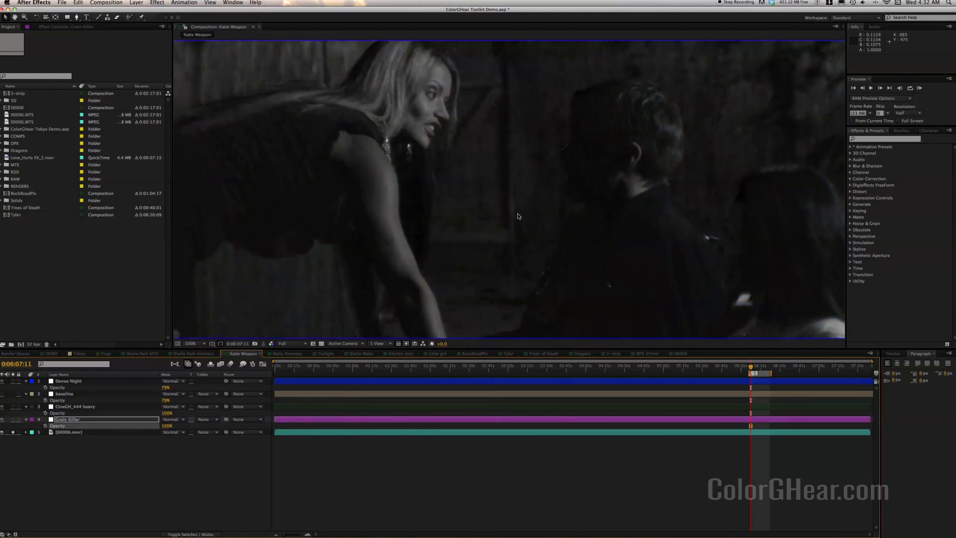
Solo Grain Killer, CineGH_444 heavy and Dense Night in turn to compare their looks.
click(13, 419)
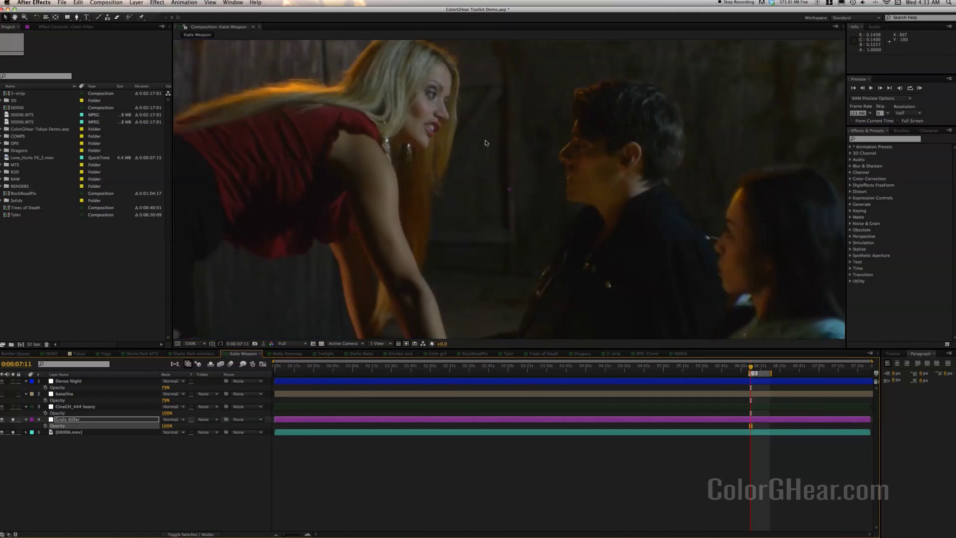
click(13, 407)
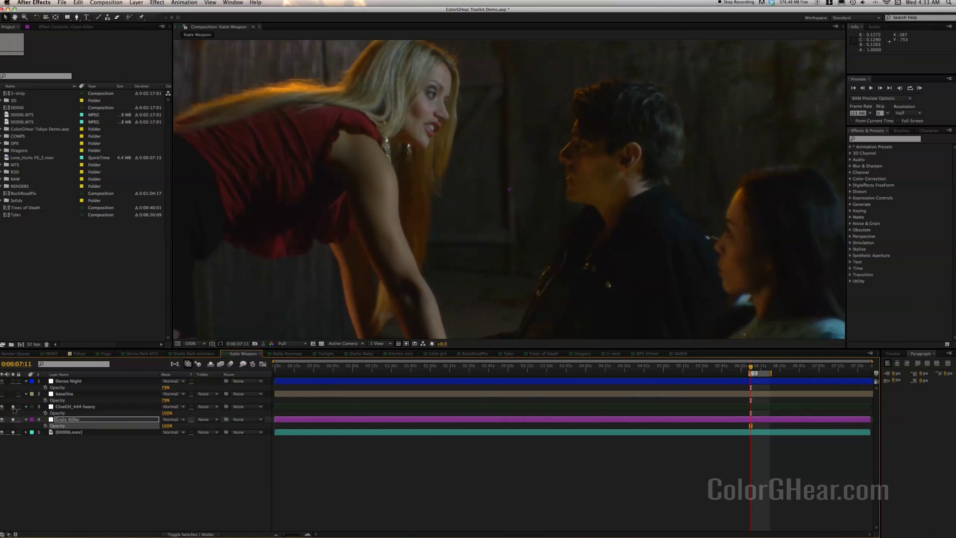
click(13, 382)
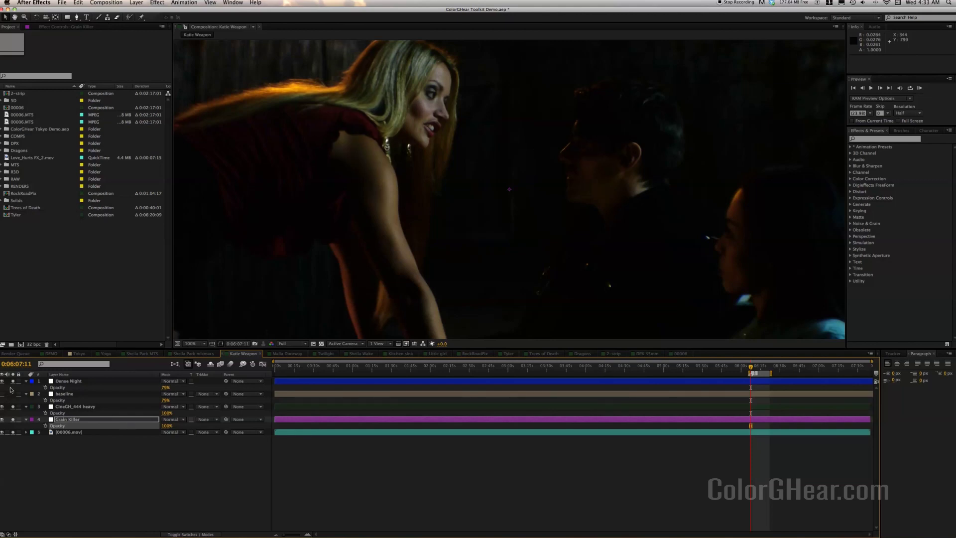
Turn off the CineGH_444 heavy and Grain Killer solos and deselect the layer.
click(12, 406)
click(12, 419)
click(308, 477)
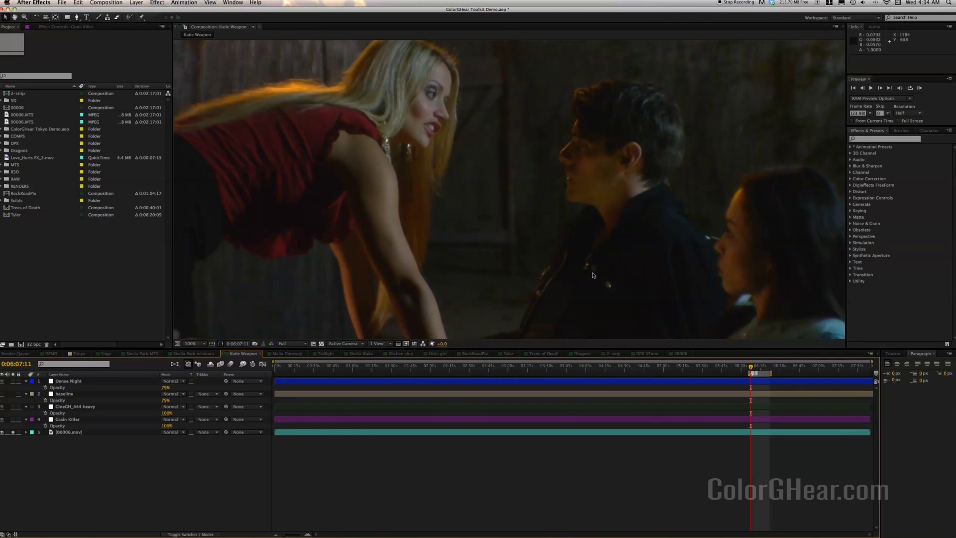
Expand Animation Presets > User Presets > ColorGHear Toolkit > DSLR Fixit.
click(851, 146)
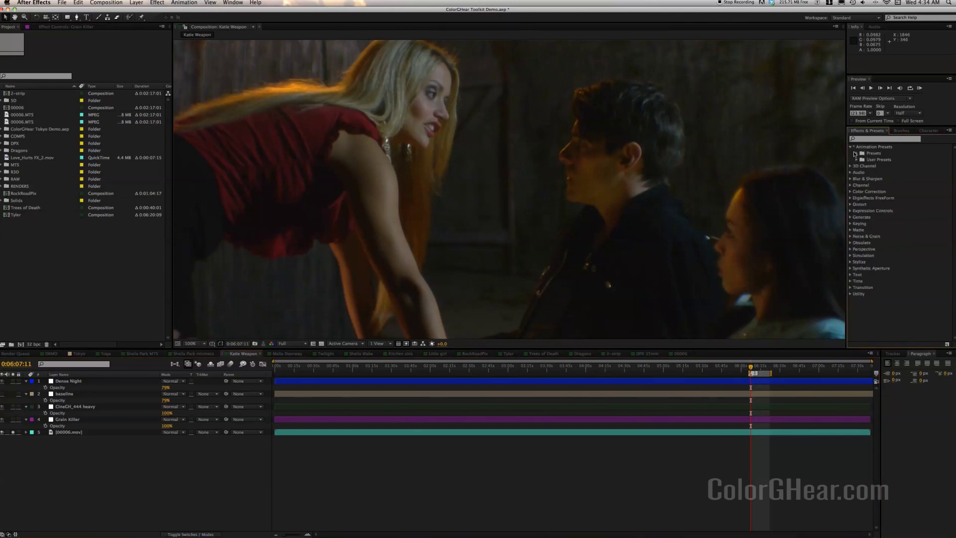
click(856, 160)
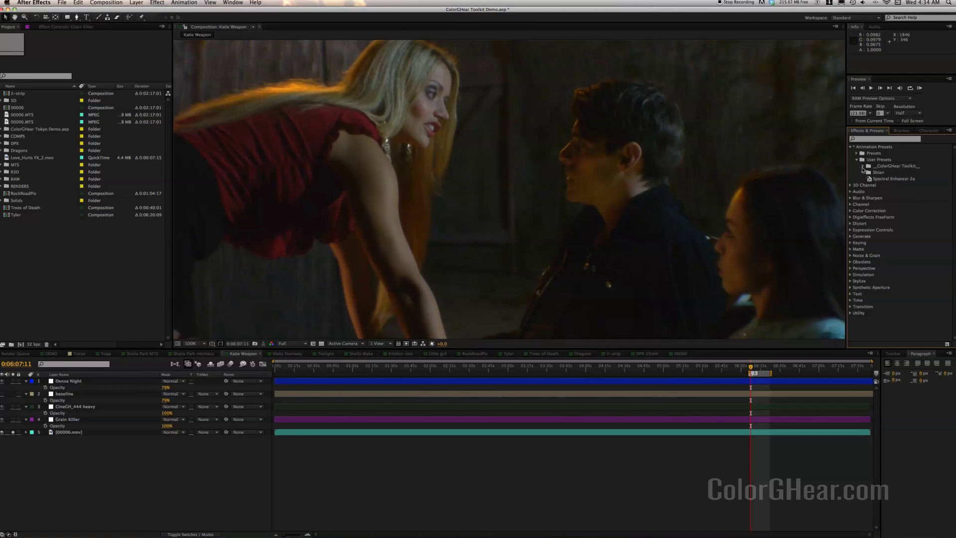
click(863, 166)
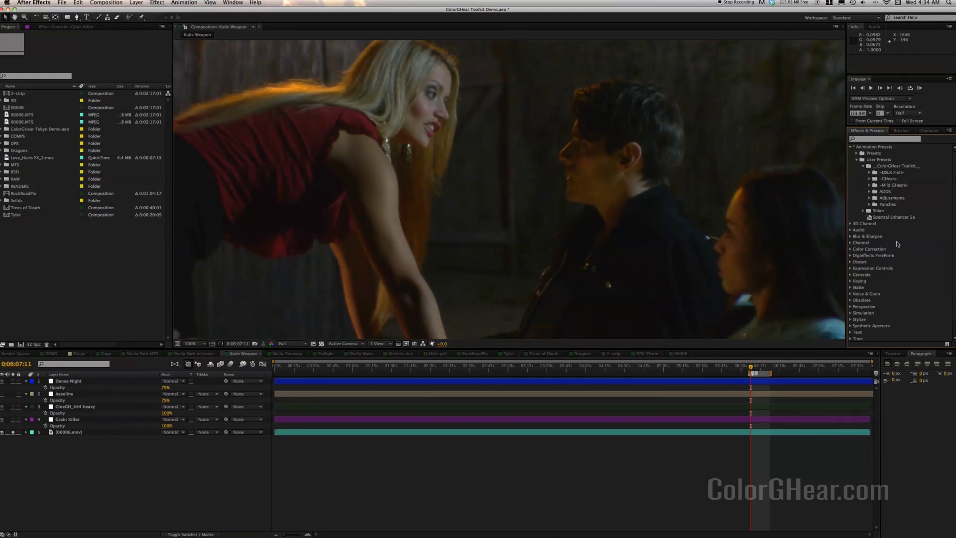
click(869, 173)
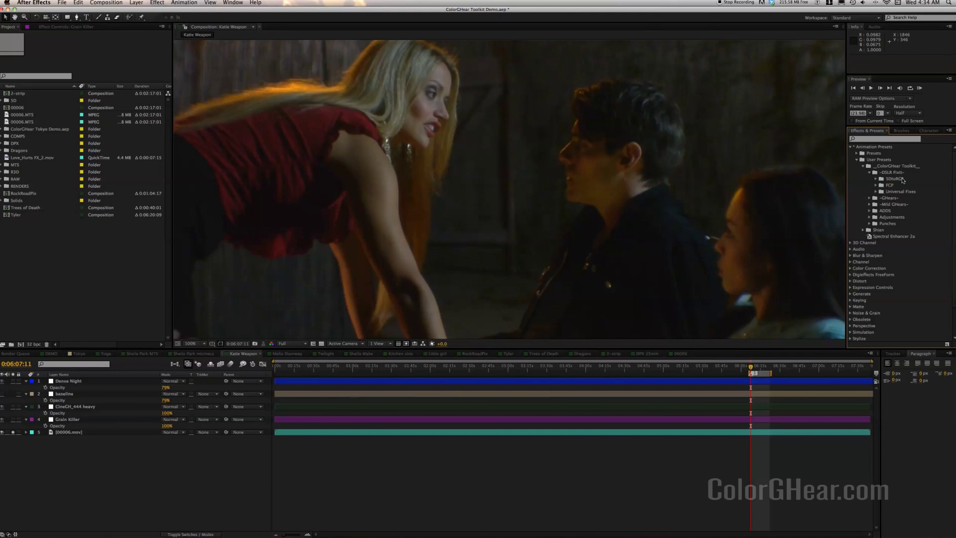
Browse the 5DtoRGB and FCP presets, then list the Universal Fixes presets.
click(876, 180)
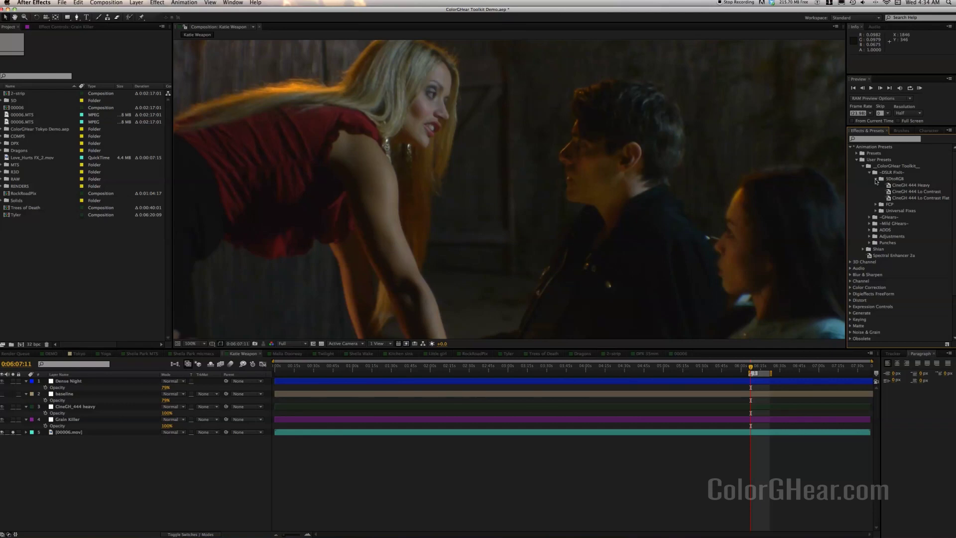
click(875, 179)
click(876, 185)
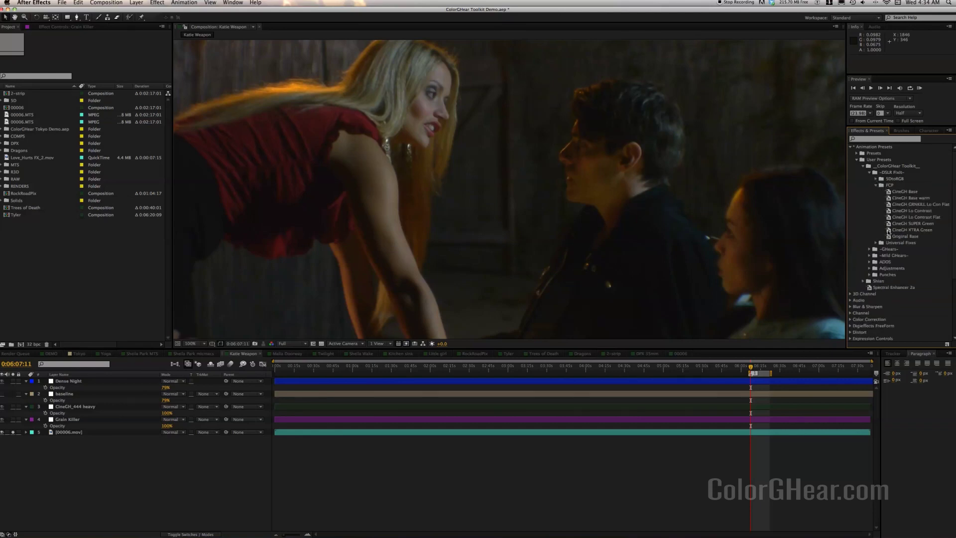
click(876, 185)
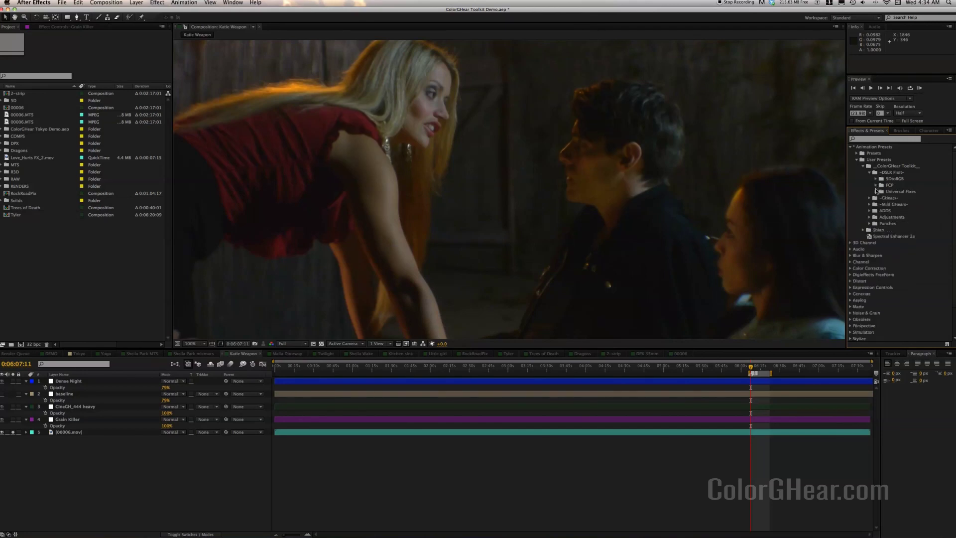
click(876, 192)
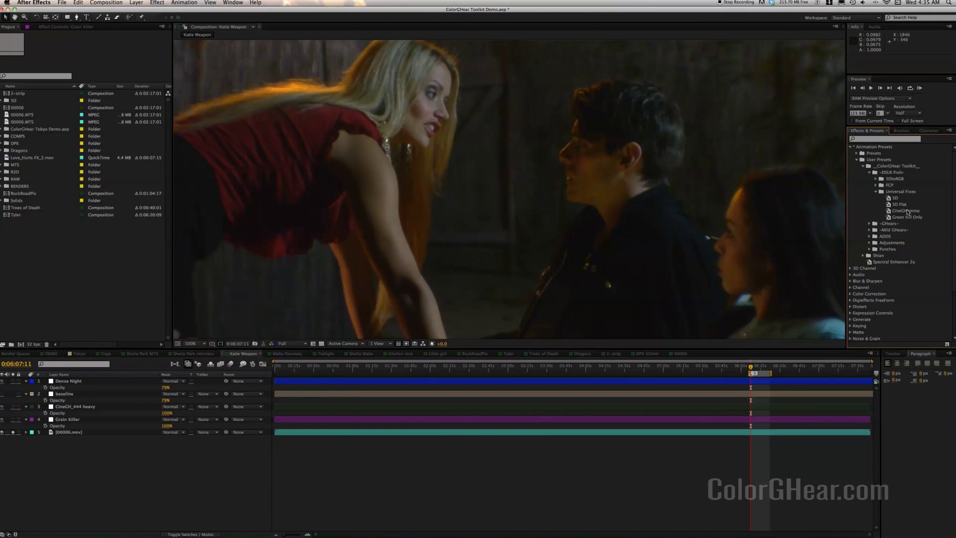
click(877, 185)
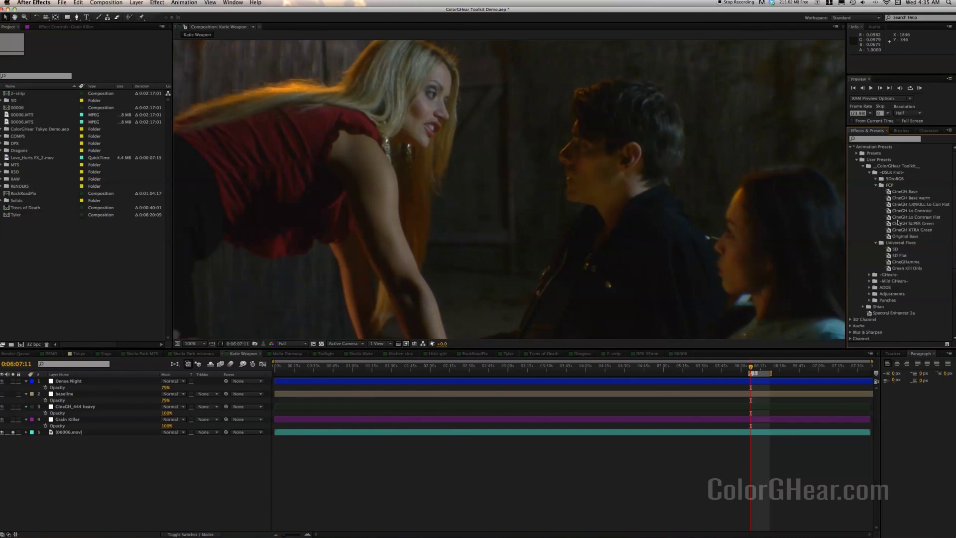
click(877, 185)
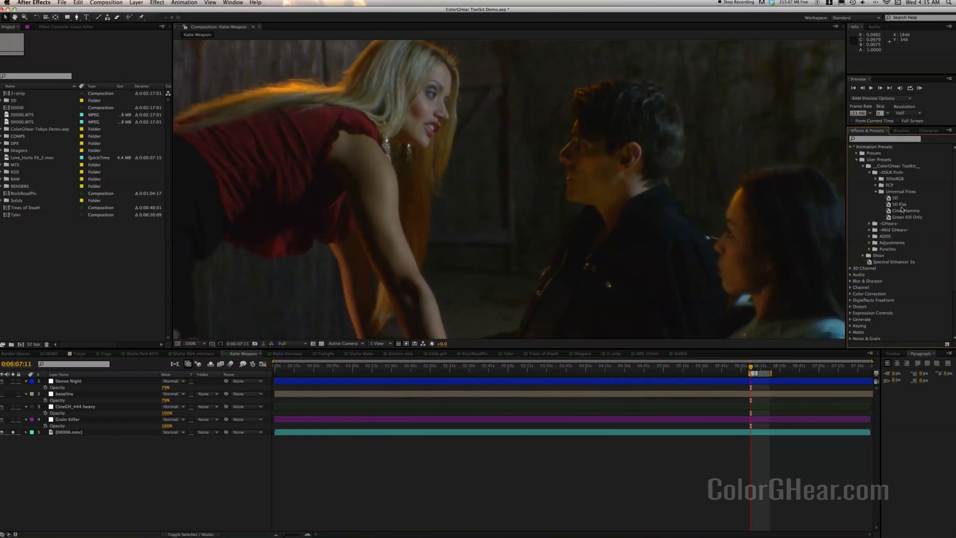
Hide Universal Fixes, collapse DSLR Fixit and expand the GHears folder.
click(877, 192)
click(870, 171)
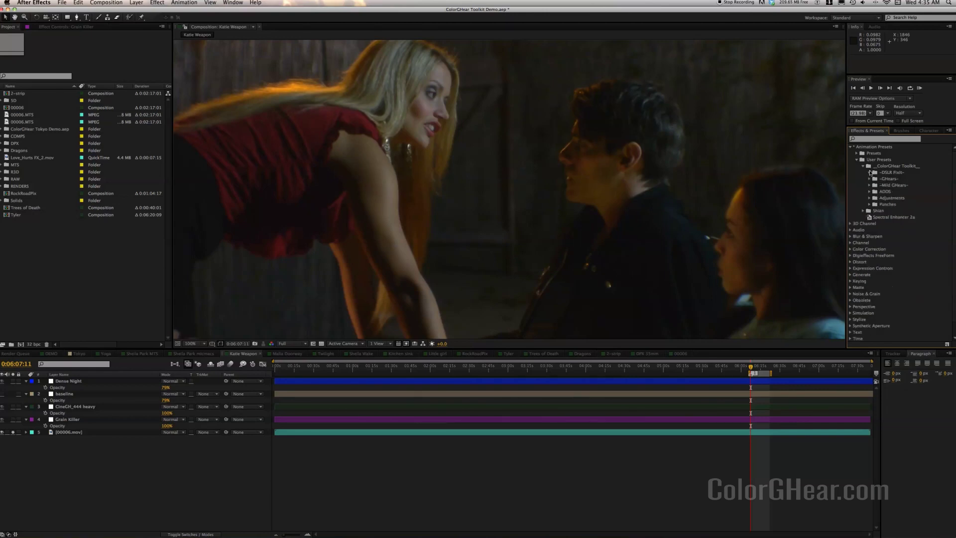
click(869, 179)
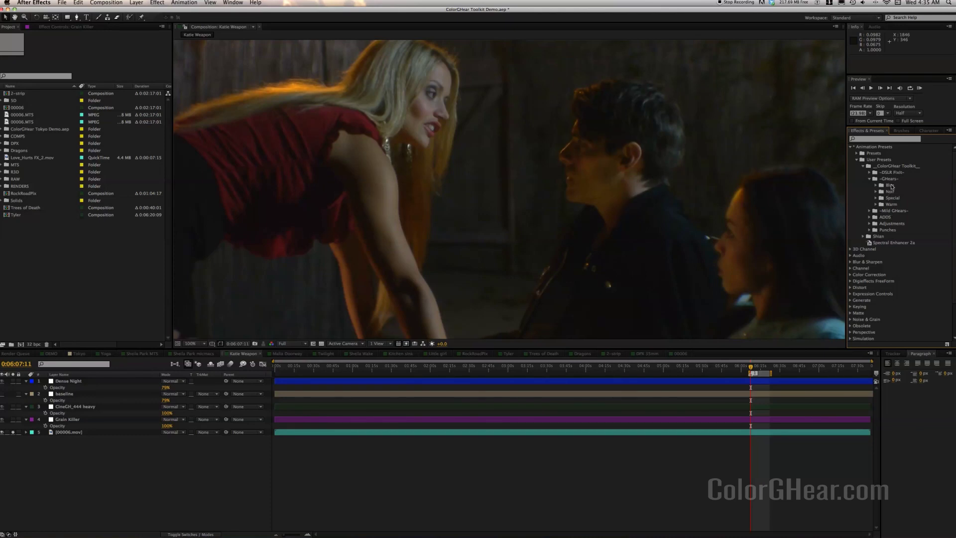
Browse the Blue, Noir, Warm and Special GHears look presets.
click(877, 186)
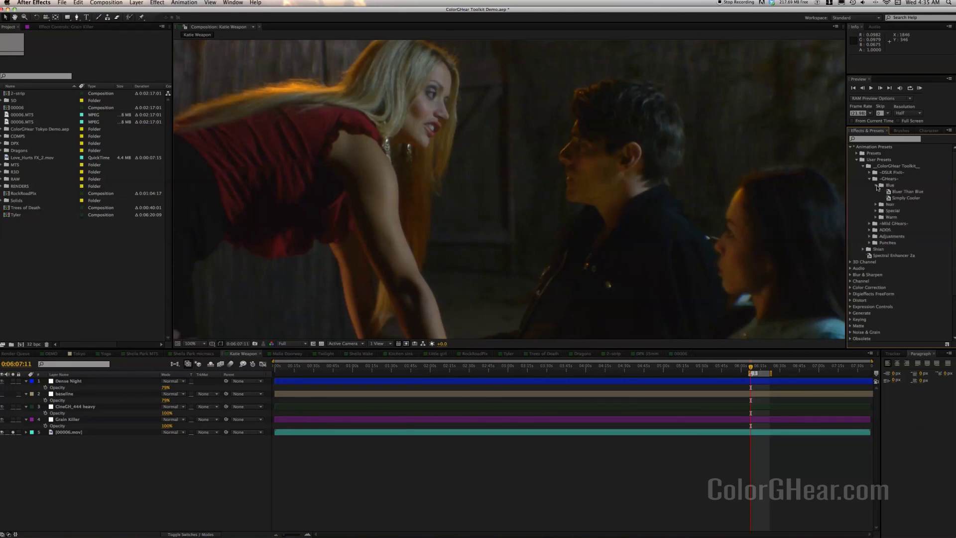
click(876, 185)
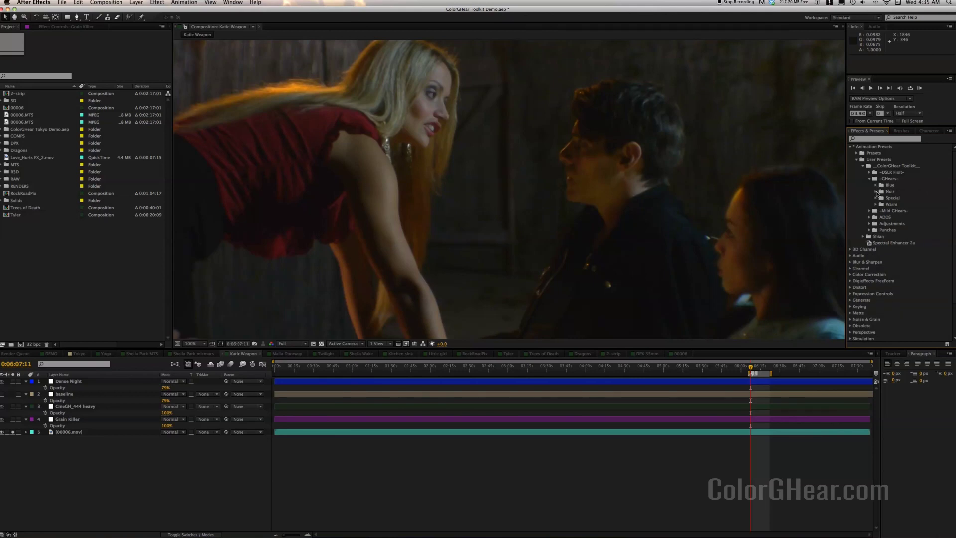
click(877, 191)
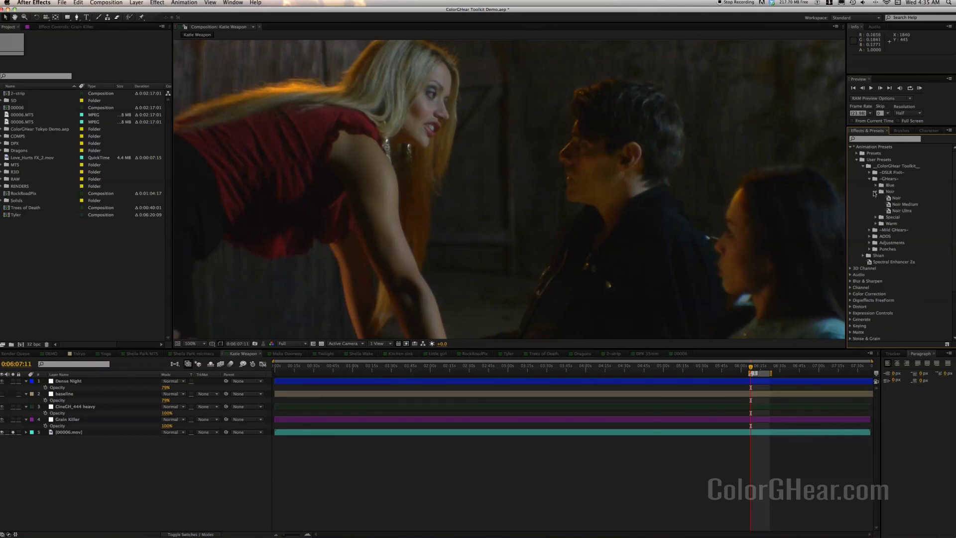
click(876, 193)
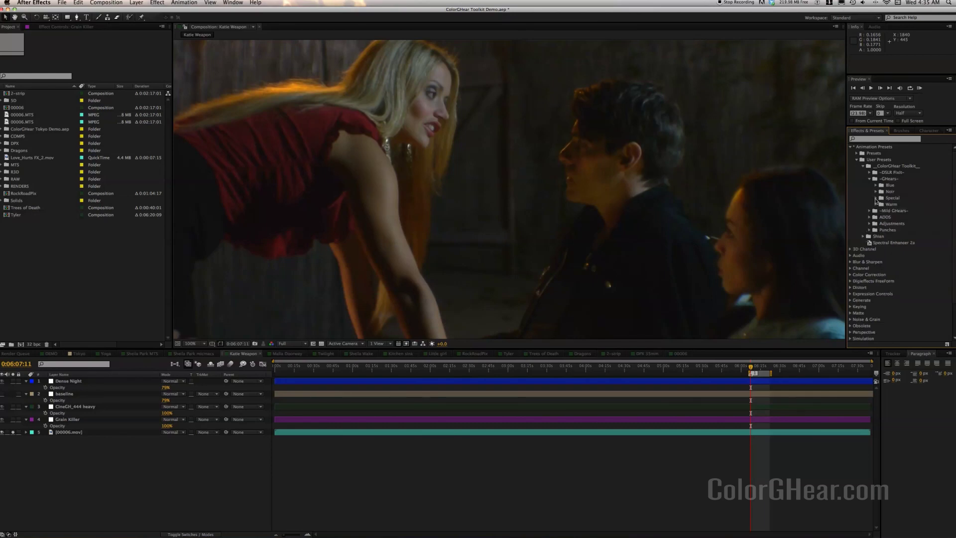
click(876, 204)
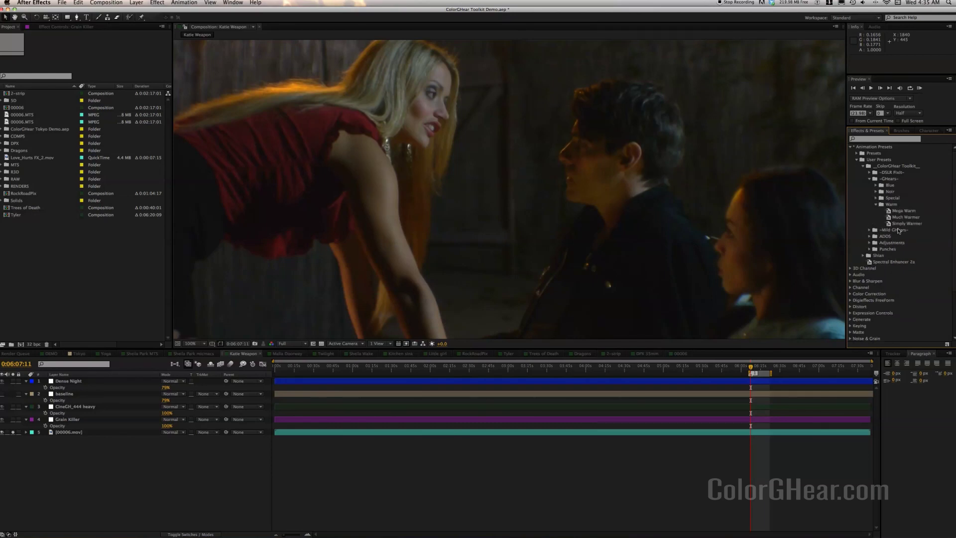
click(876, 204)
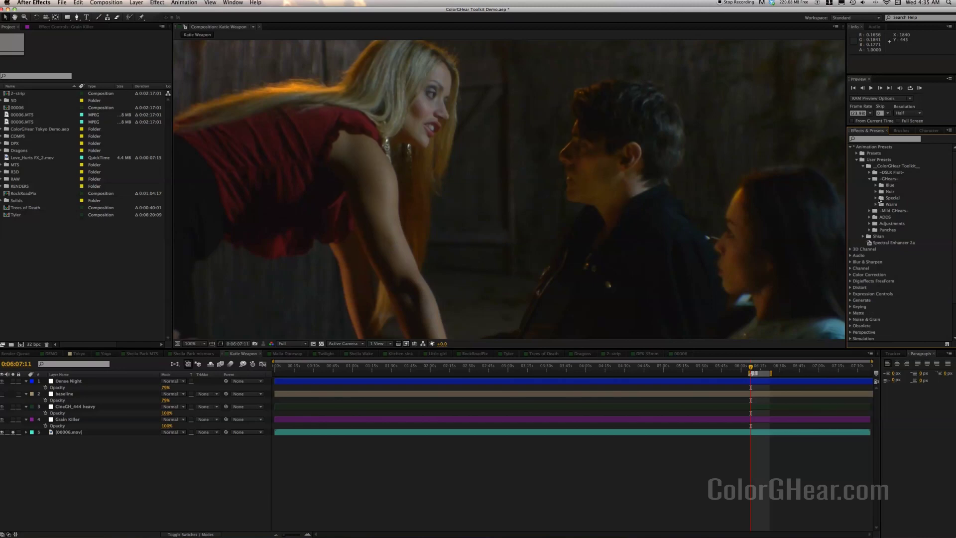
click(876, 197)
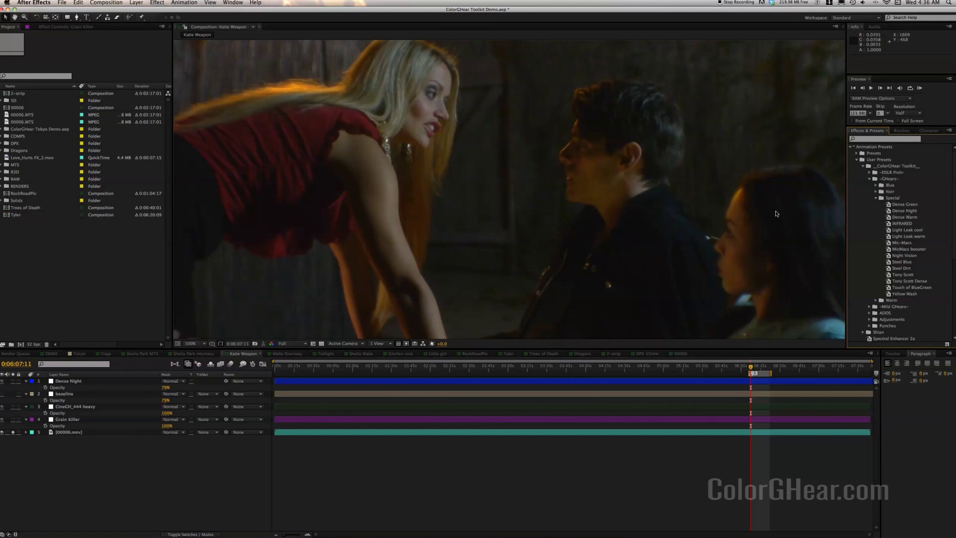
click(877, 199)
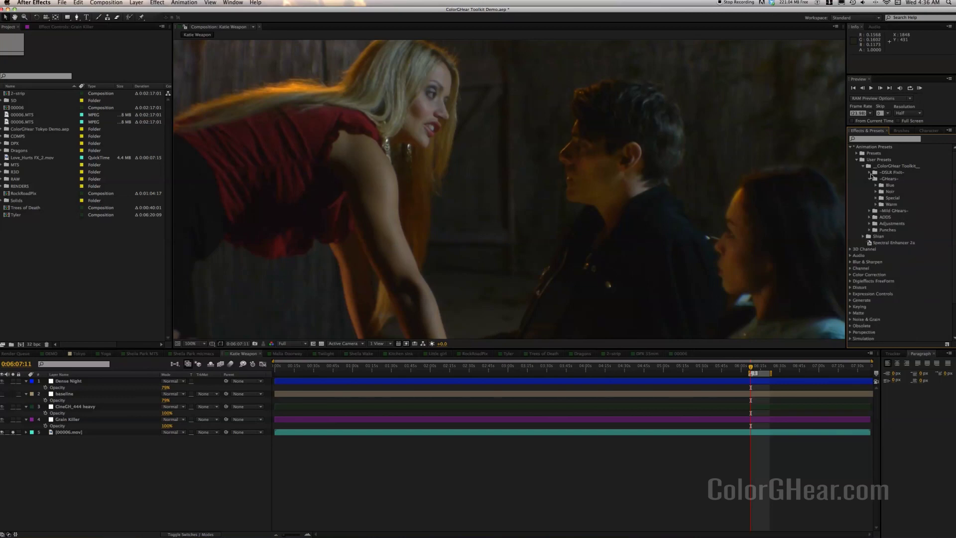
Collapse GHears, preview the Mild GHears presets, then expand the Adjustments folder.
click(870, 179)
click(870, 185)
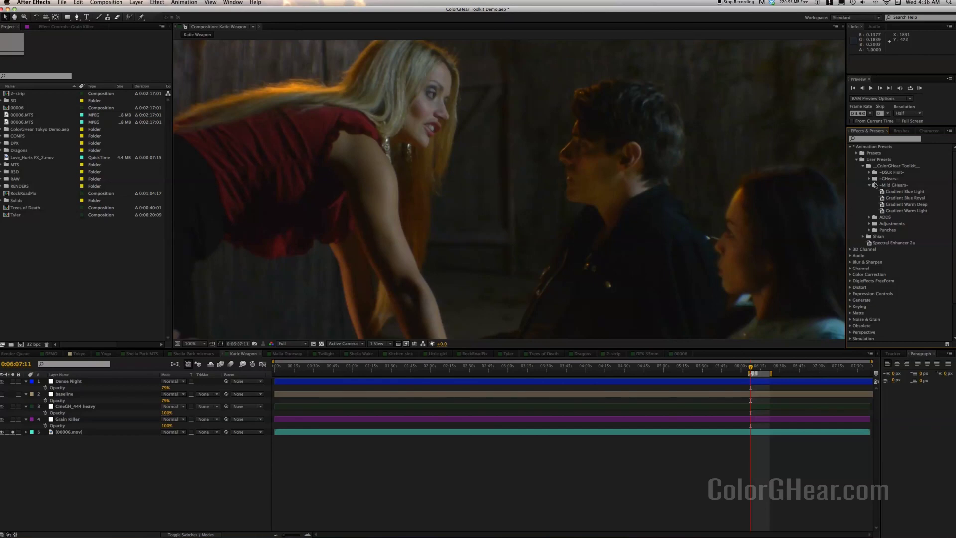
click(870, 185)
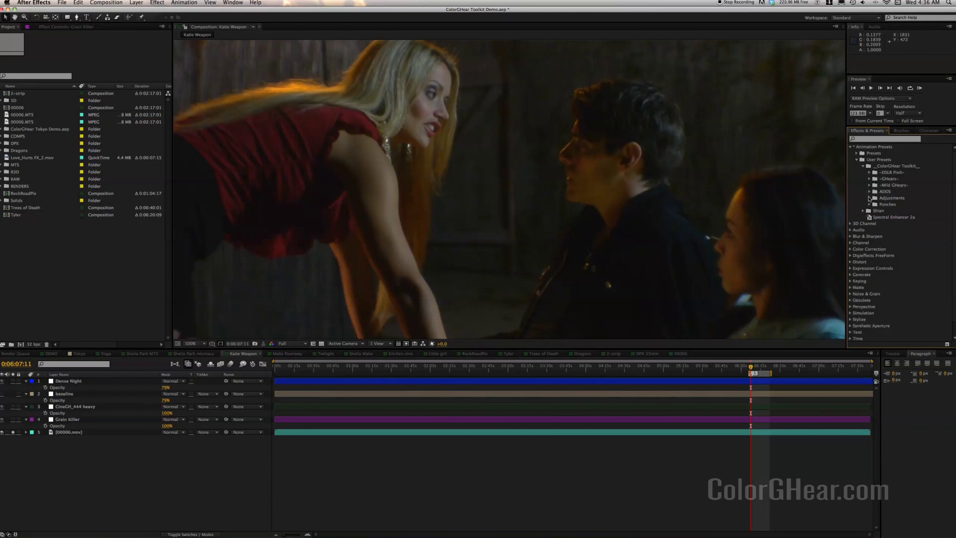
click(870, 198)
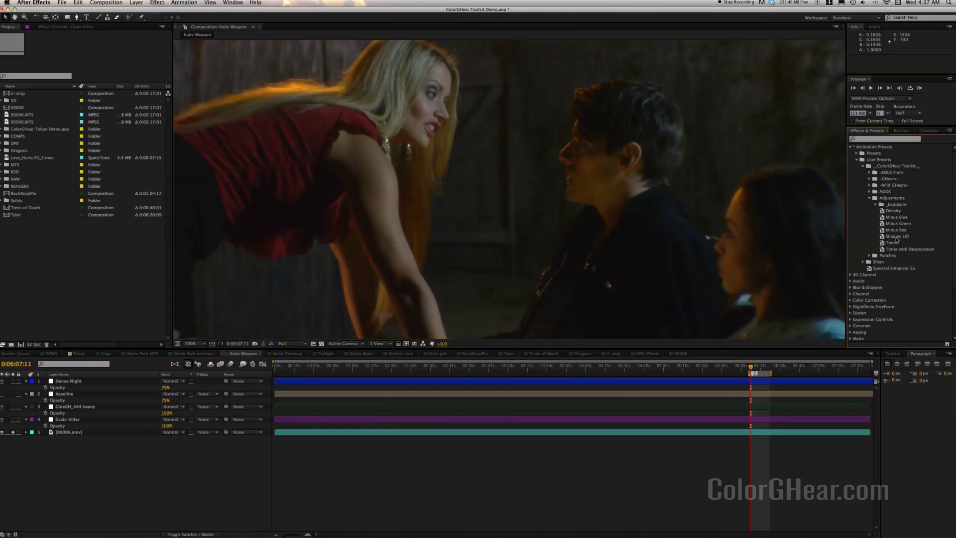
Check the 1-Stop and 2-Stop exposure presets, then browse and collapse the Punches folder.
click(876, 206)
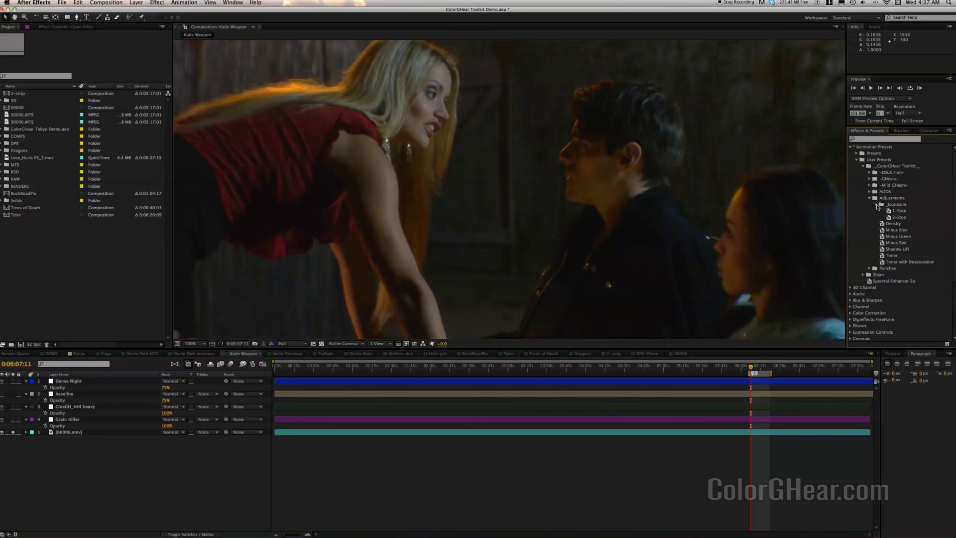
click(876, 205)
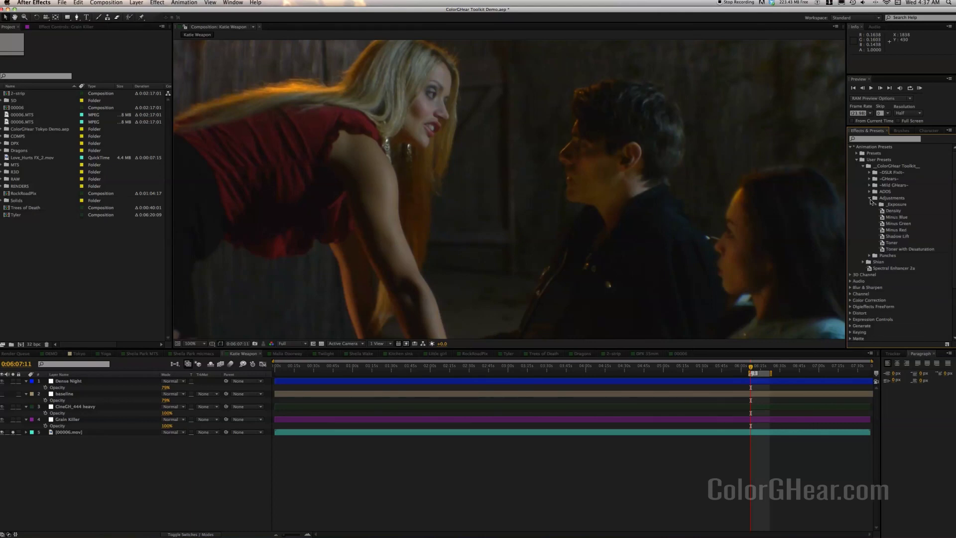
click(870, 199)
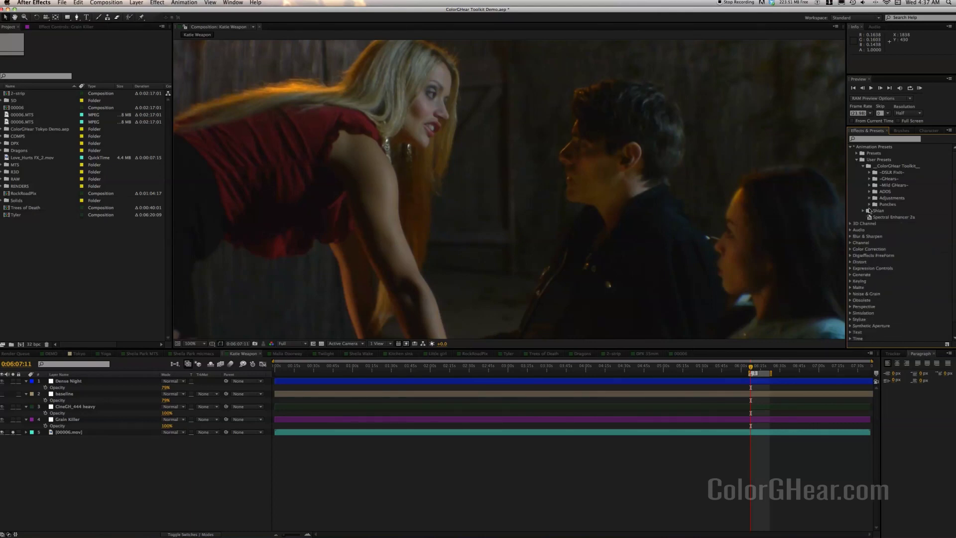
click(869, 205)
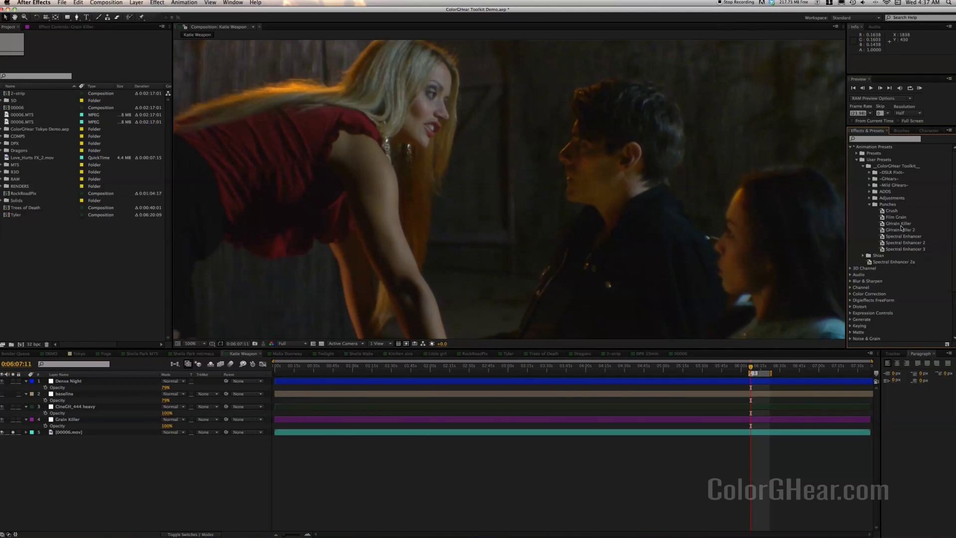
click(871, 205)
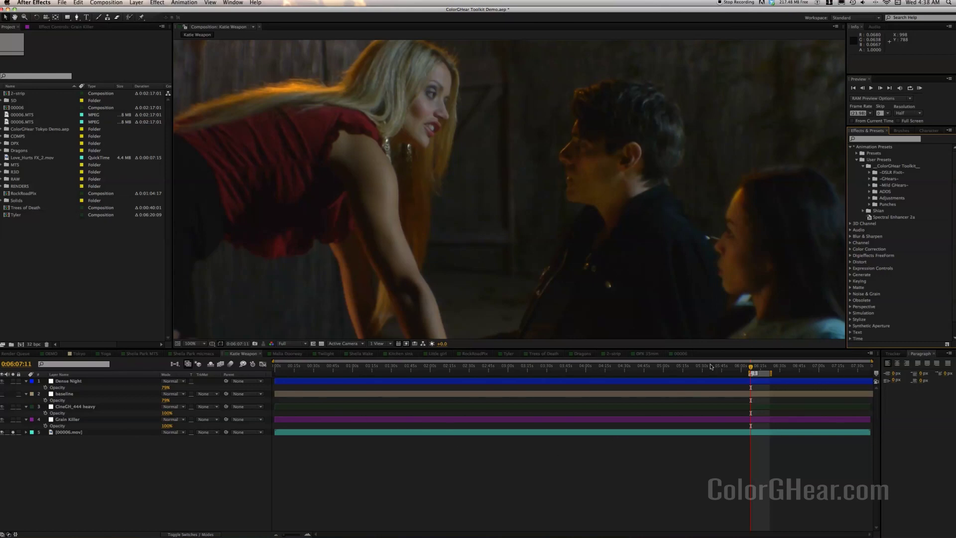
Switch to the DEMO composition and select the bottom 00016_1_8.mov footage layer.
click(52, 354)
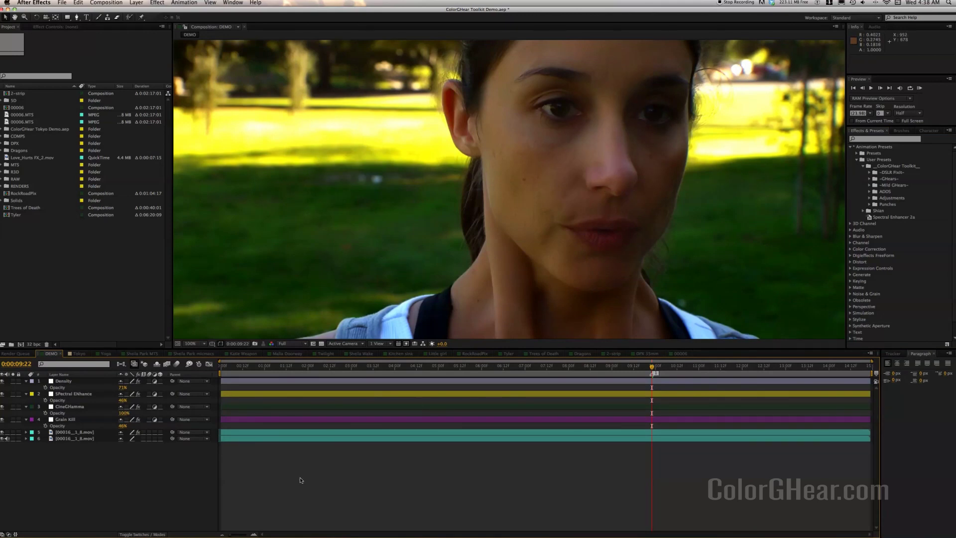
click(283, 440)
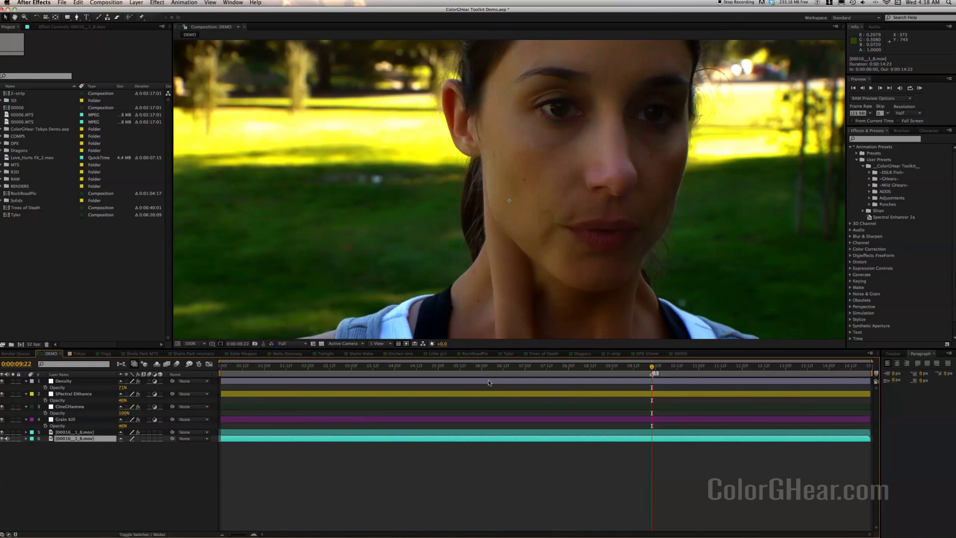
Snapshot the soloed ungraded footage, then unsolo it to restore the grade.
click(13, 438)
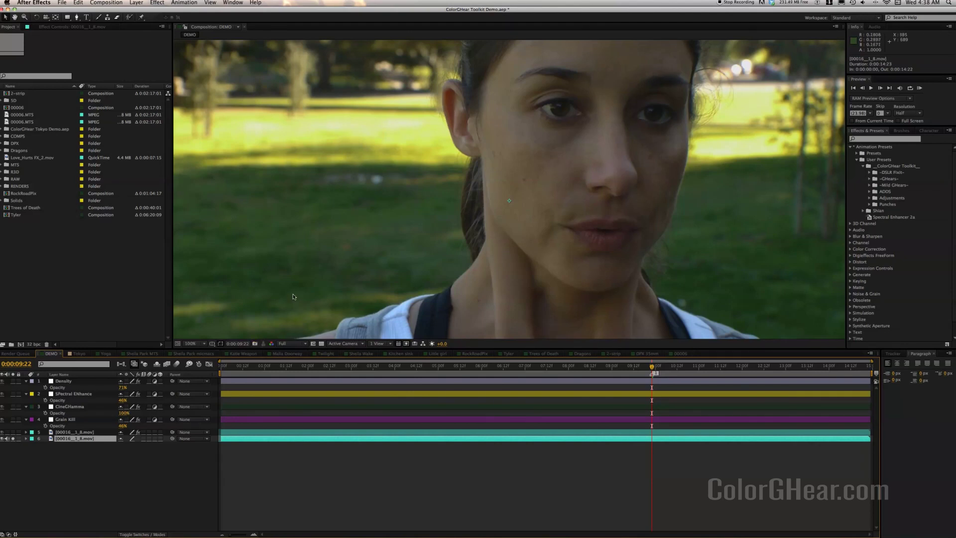
click(254, 344)
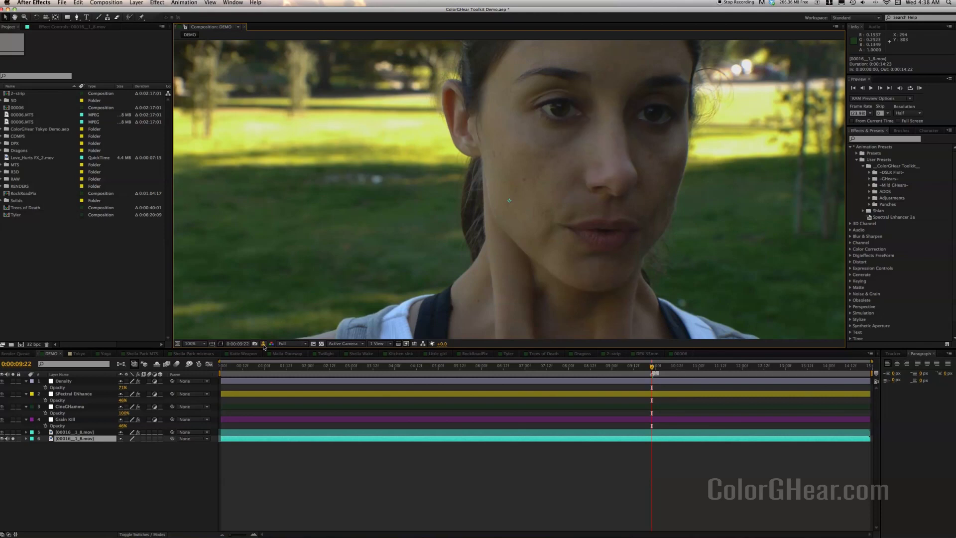
click(13, 440)
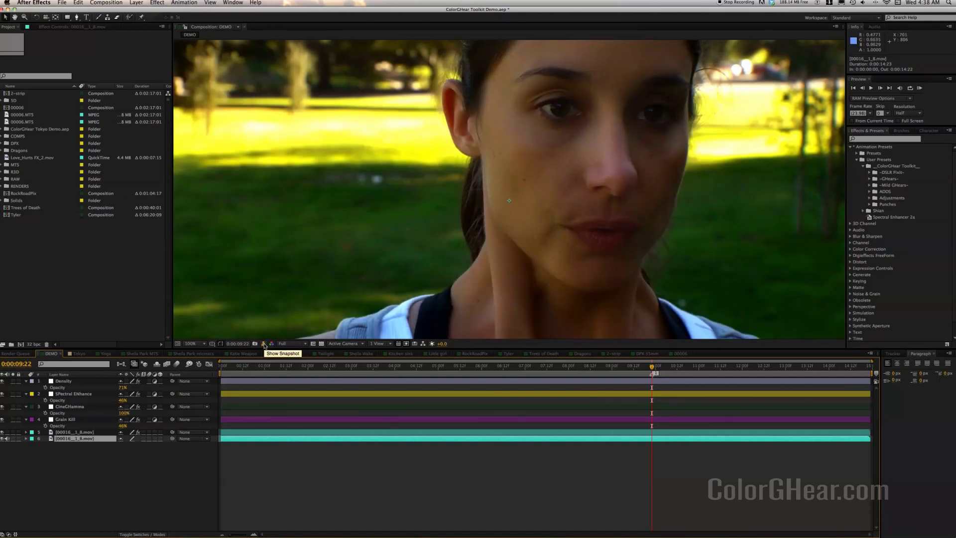
Flick repeatedly between the ungraded snapshot and the graded DEMO frame.
click(264, 345)
click(264, 344)
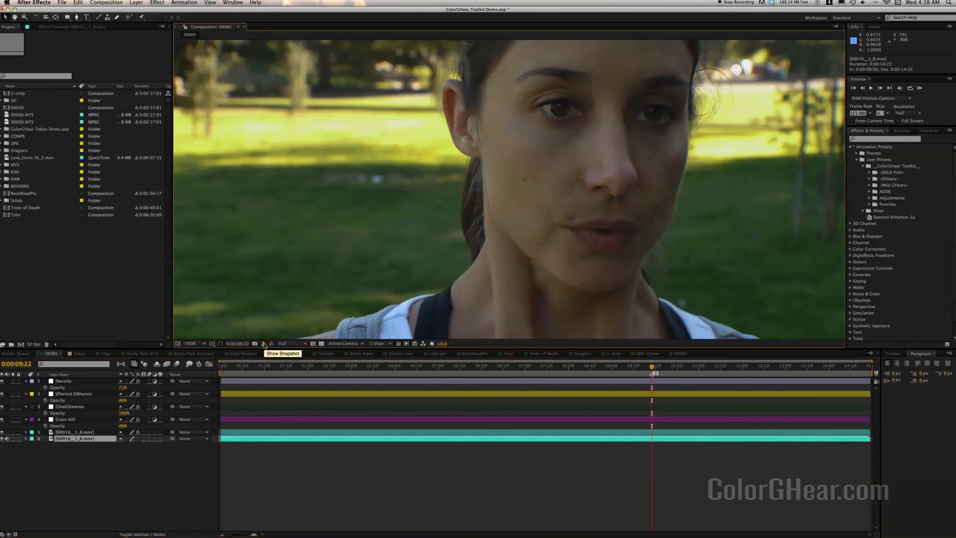
click(265, 344)
click(265, 344)
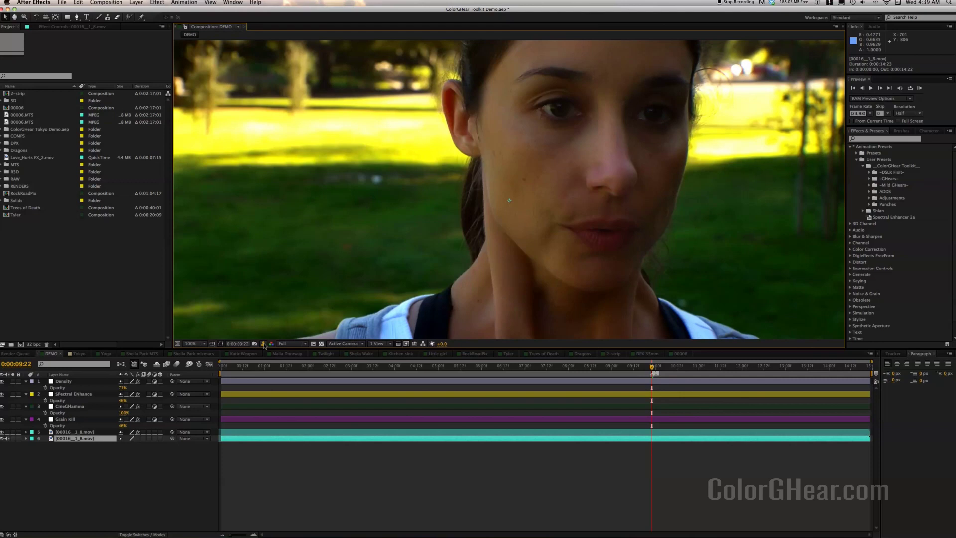
click(264, 344)
click(264, 344)
click(264, 344)
Expand -DSLR Fixit- and its FCP presets, and show the stored snapshot.
click(870, 173)
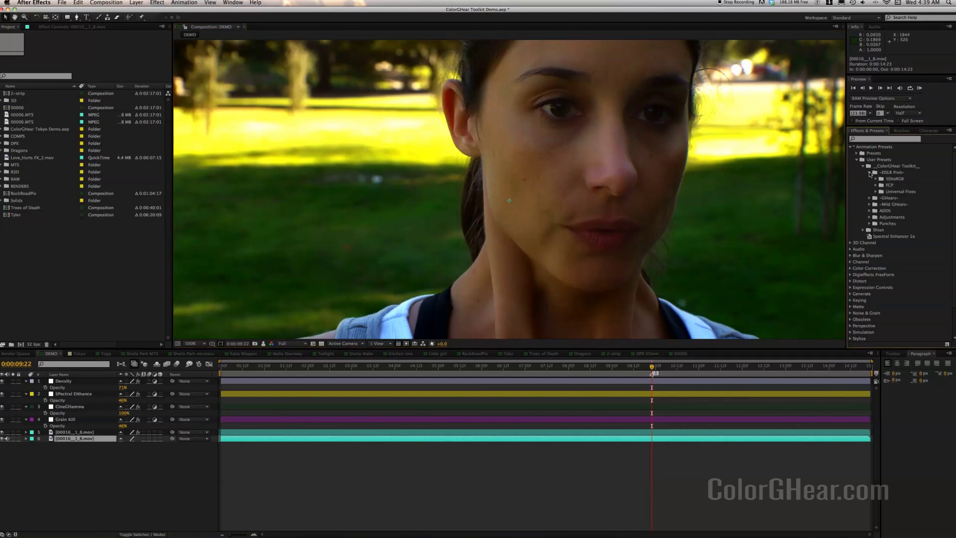
click(876, 185)
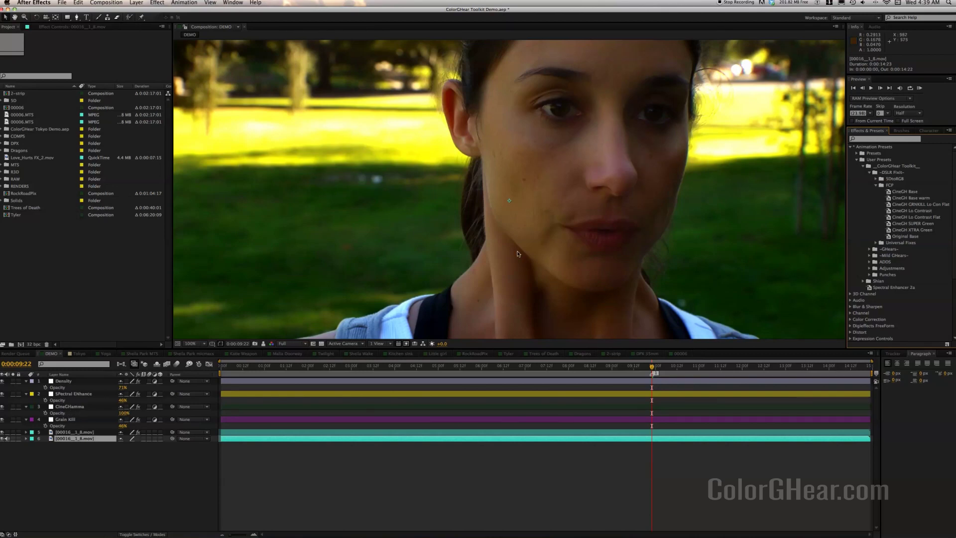
click(263, 344)
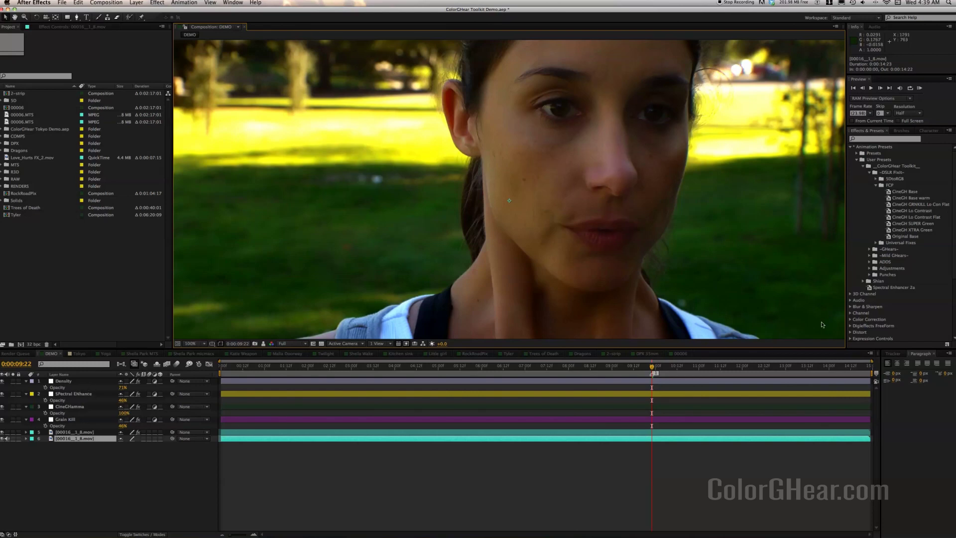
Expand the Punches and Adjustments folders and play a RAM preview of DEMO.
click(869, 275)
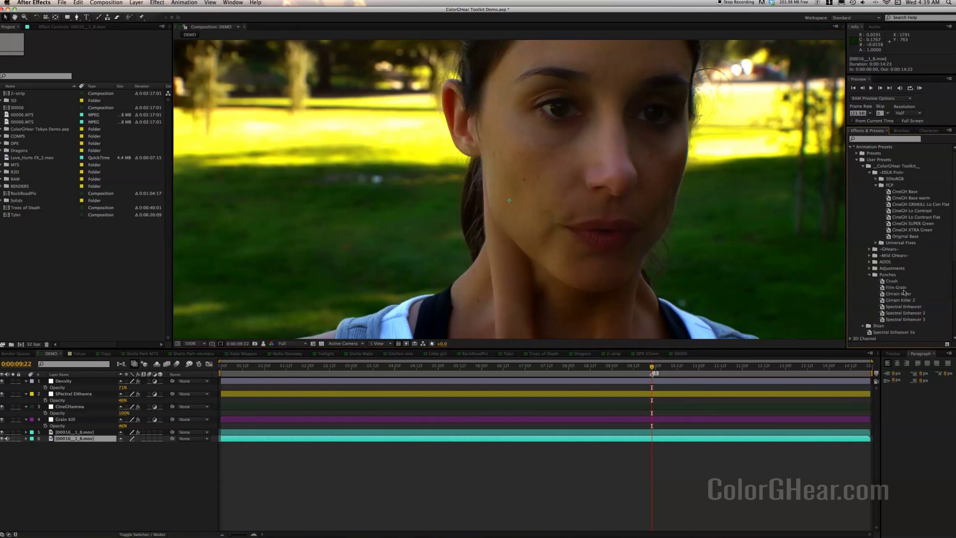
click(870, 268)
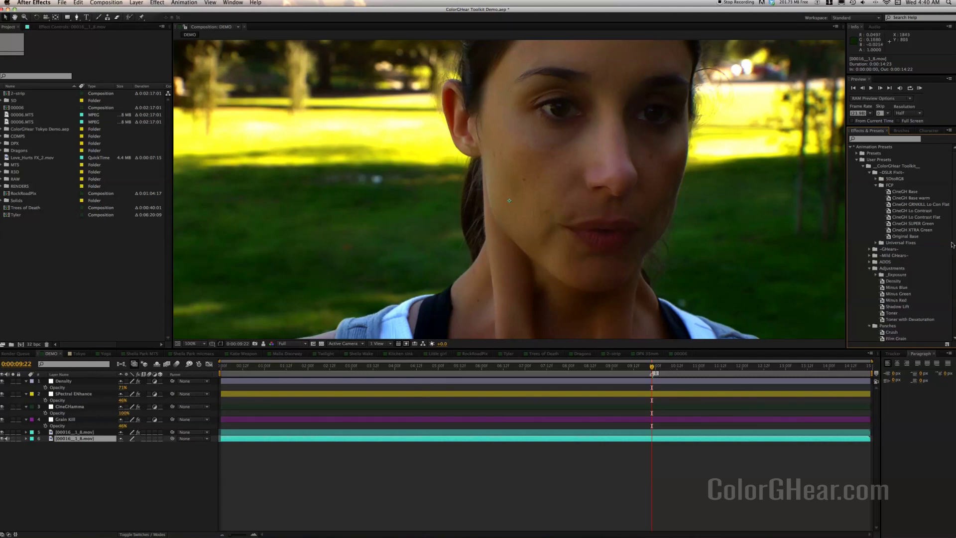
scroll(954, 251, down, 3)
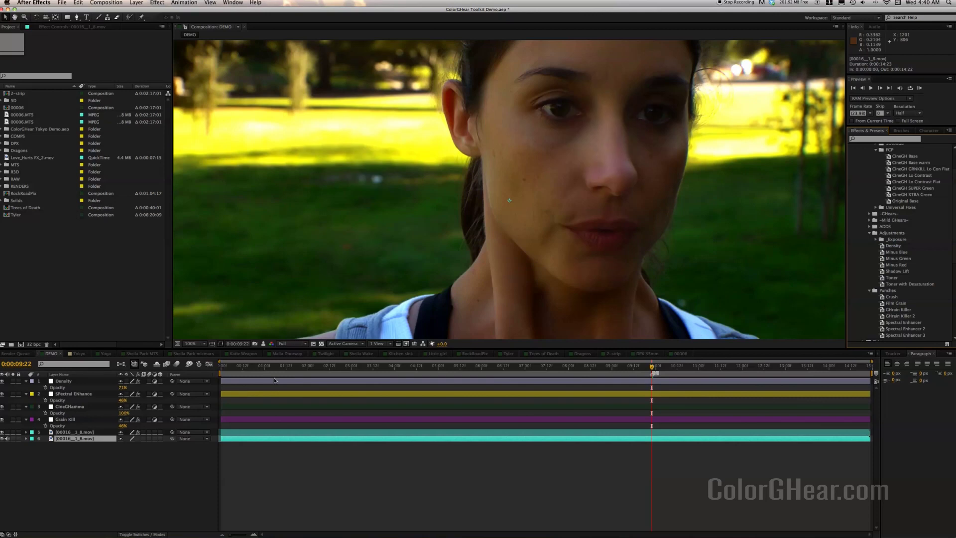
key(KP_0)
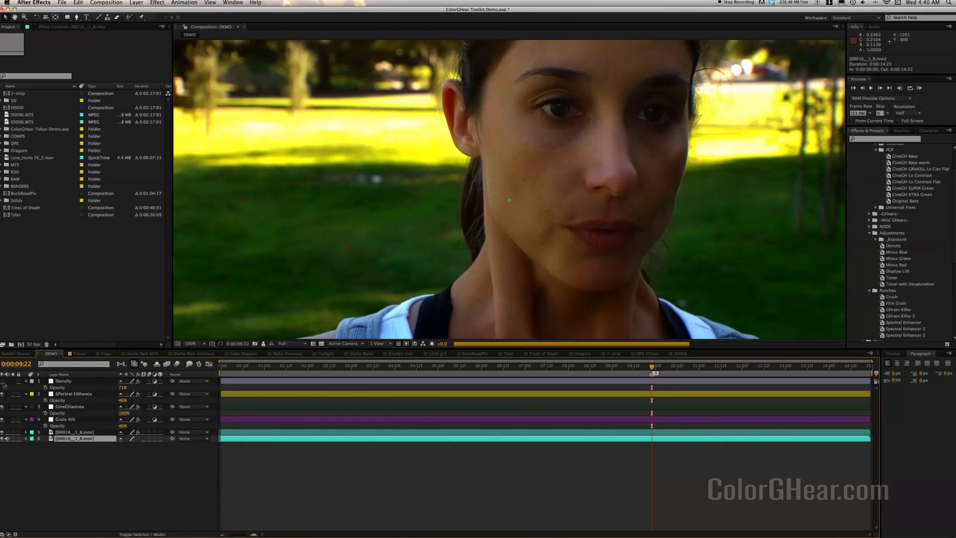
Hide the Density, Spectral Enhance and CineGHamma layers, then select Grain Kill.
click(3, 381)
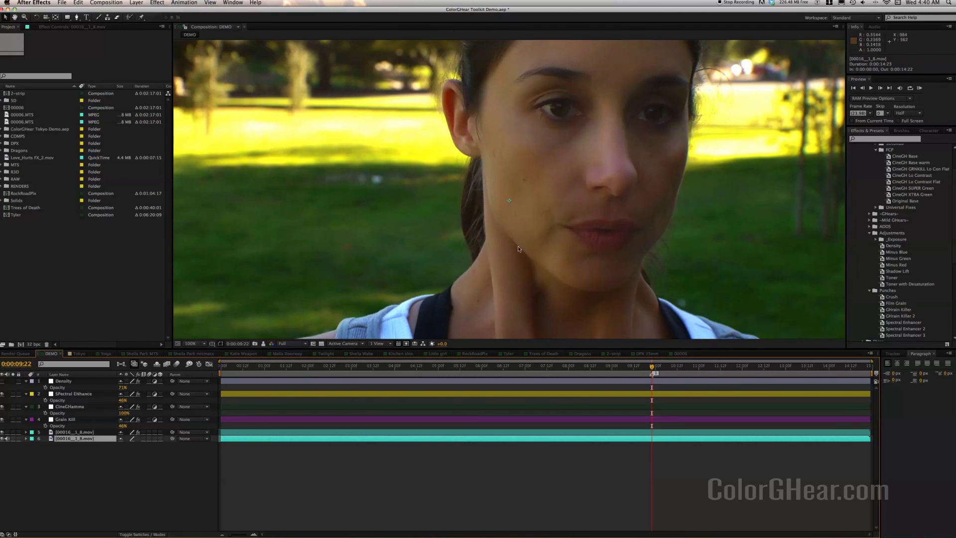
click(2, 394)
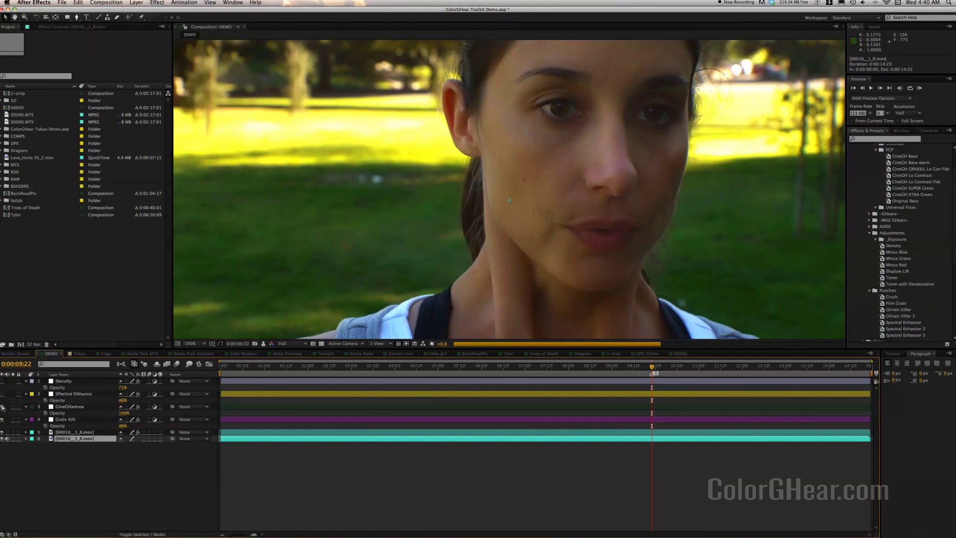
click(2, 407)
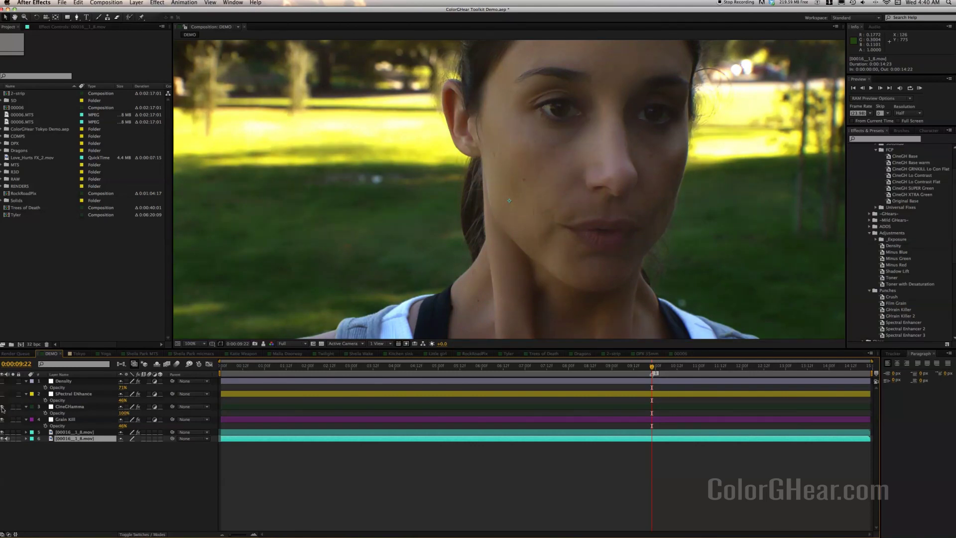
click(2, 407)
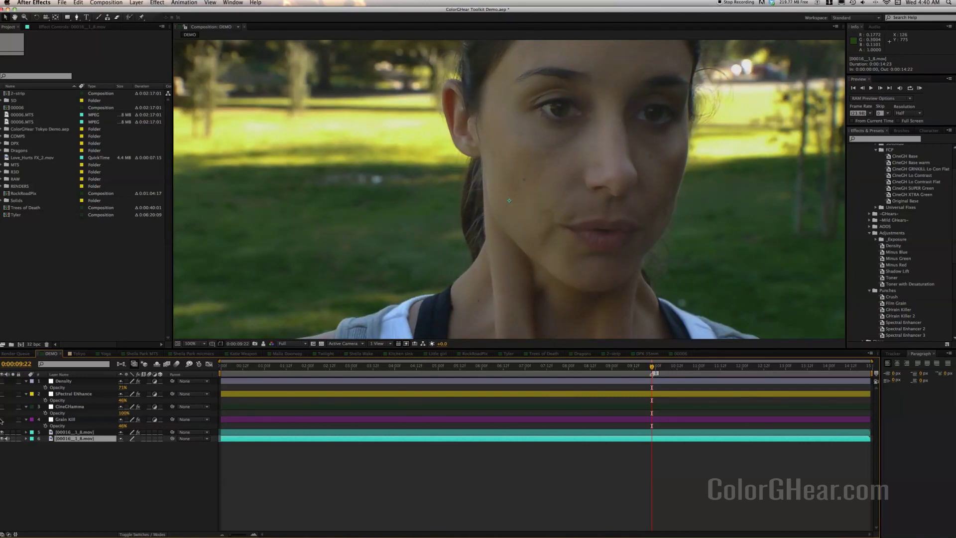
click(260, 421)
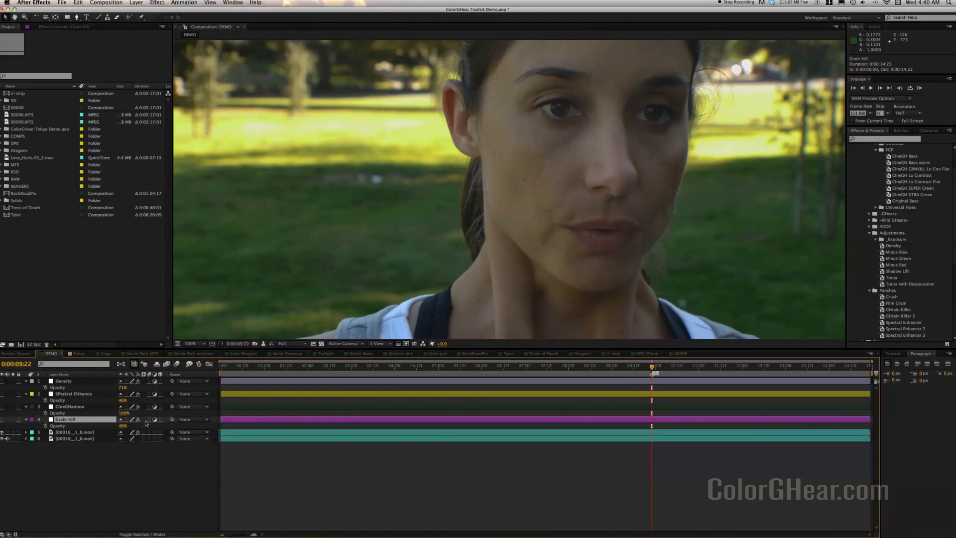
Solo the masked footage layer and inspect its elliptical Mask 1, deleting then restoring it.
click(246, 432)
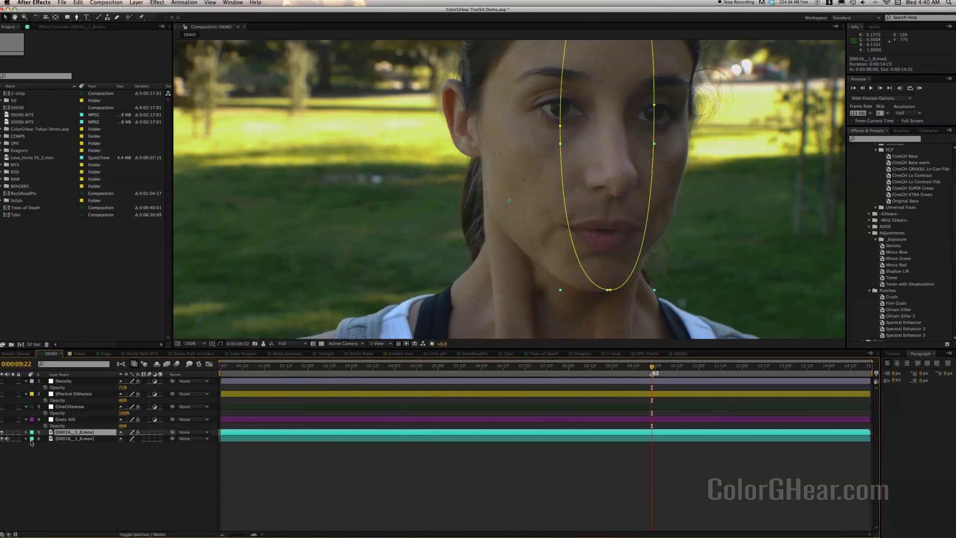
click(13, 432)
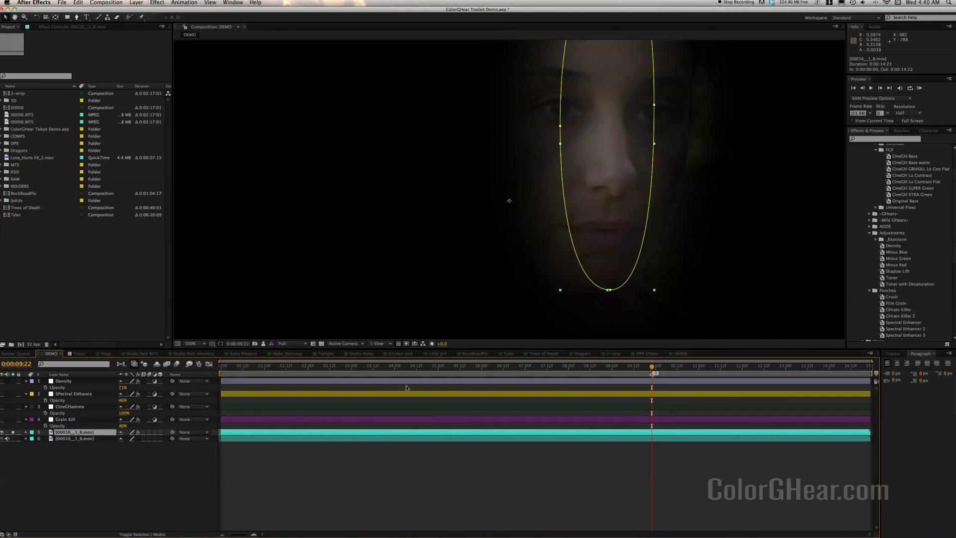
double_click(610, 290)
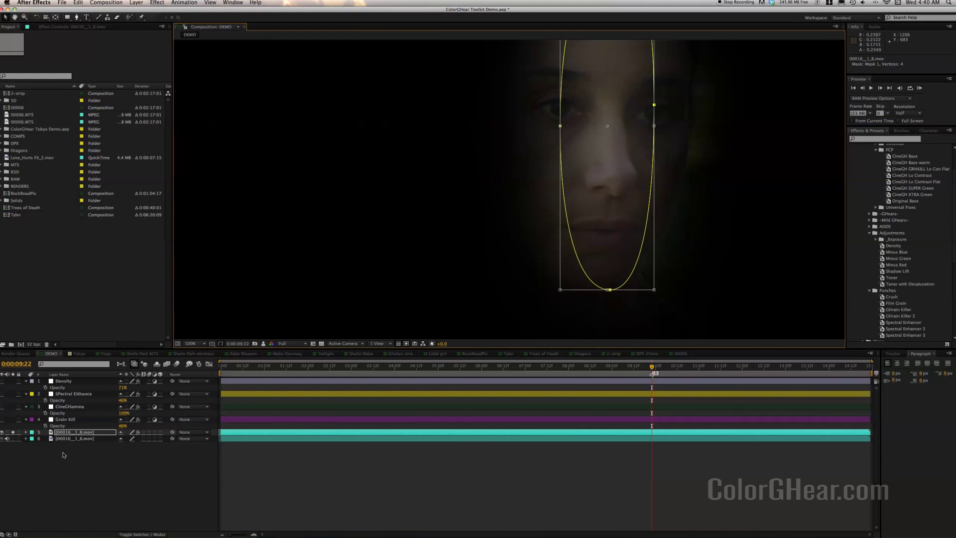
key(m)
key(m)
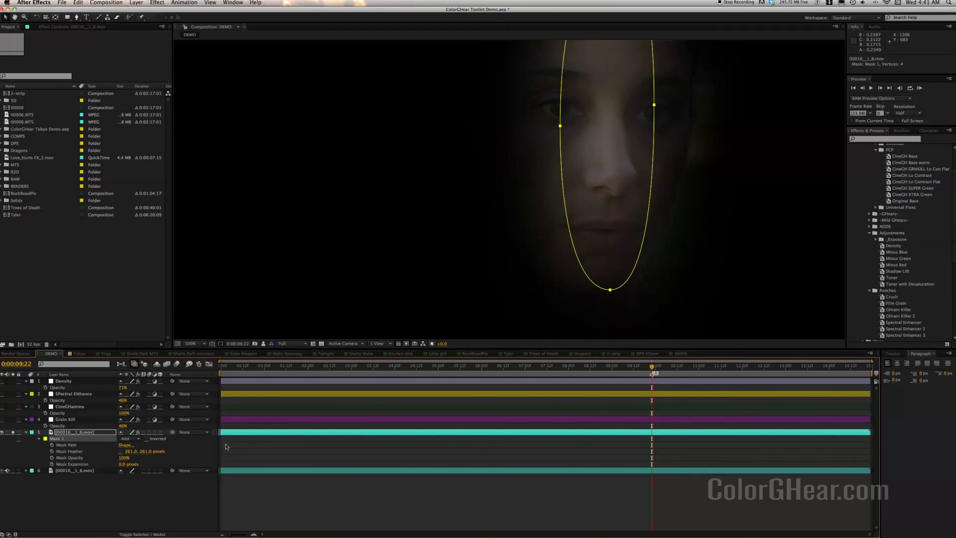
key(Delete)
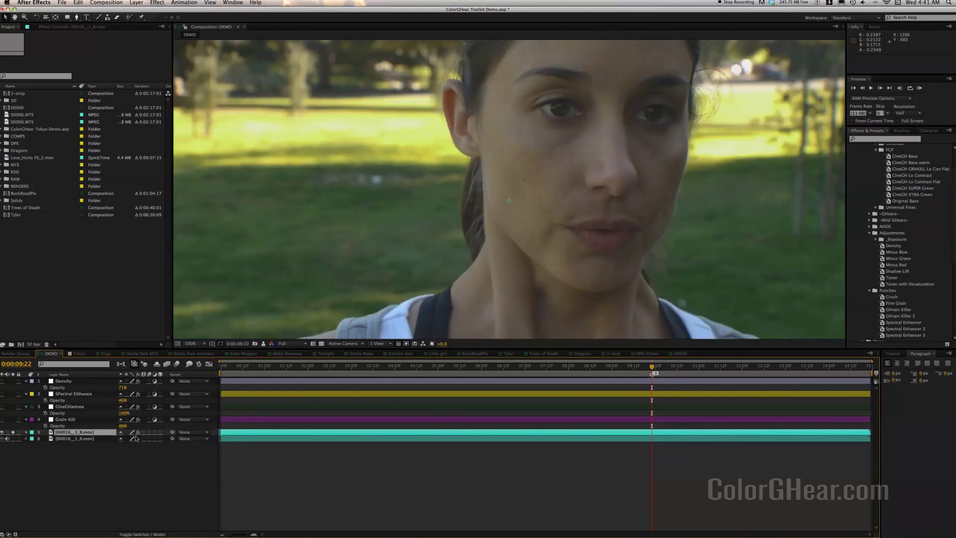
key(super+z)
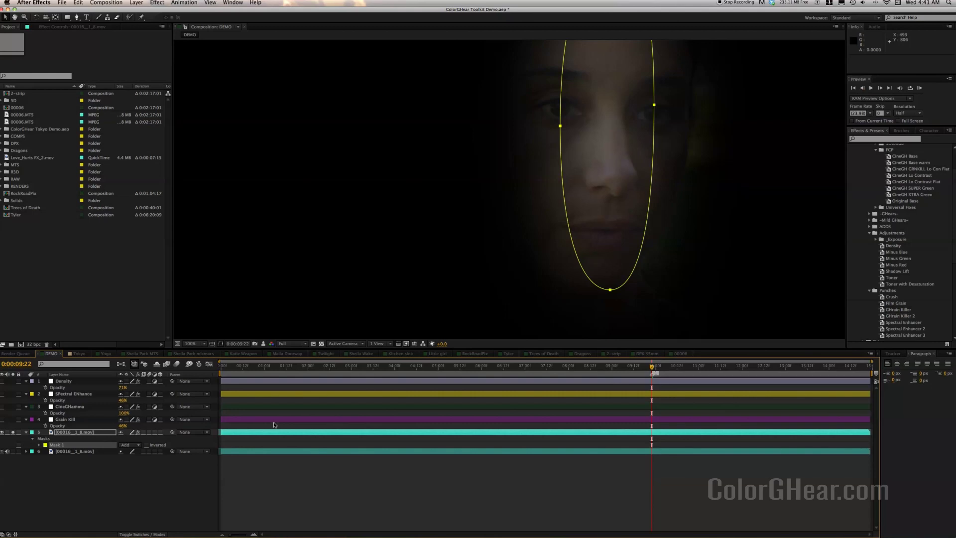
Delete the masked footage layer and select the Grain Kill layer.
click(300, 465)
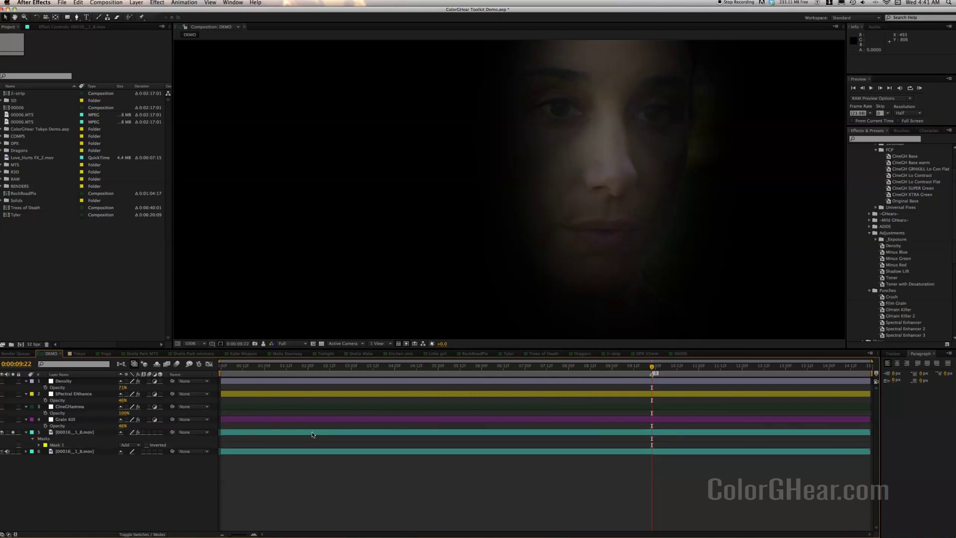
click(313, 432)
key(Delete)
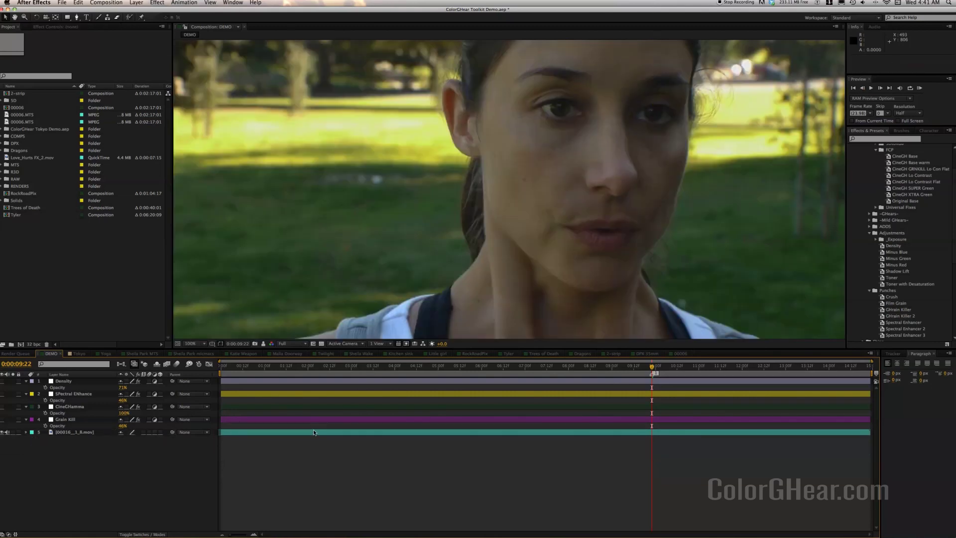
click(316, 421)
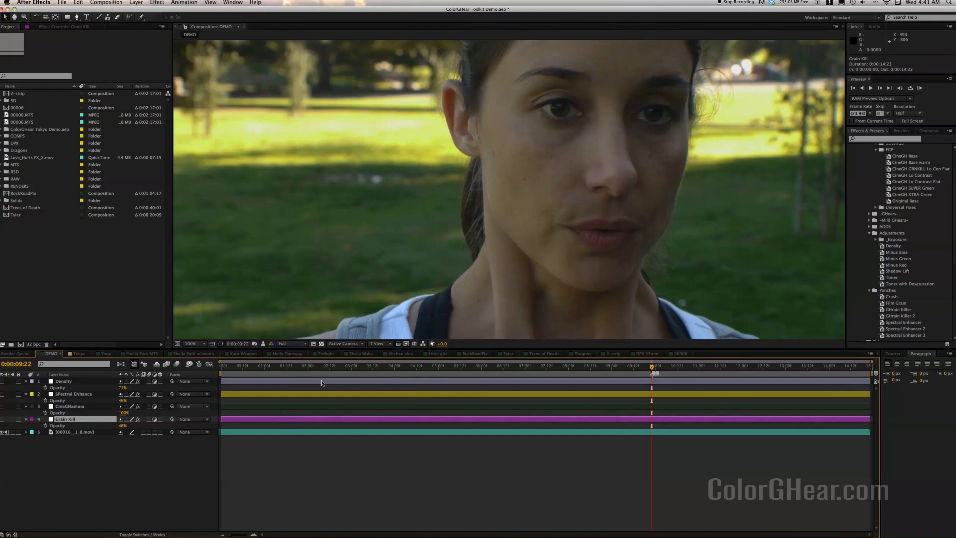
Delete the four old grade layers and add new adjustment layers above the footage.
shift+click(321, 381)
key(Delete)
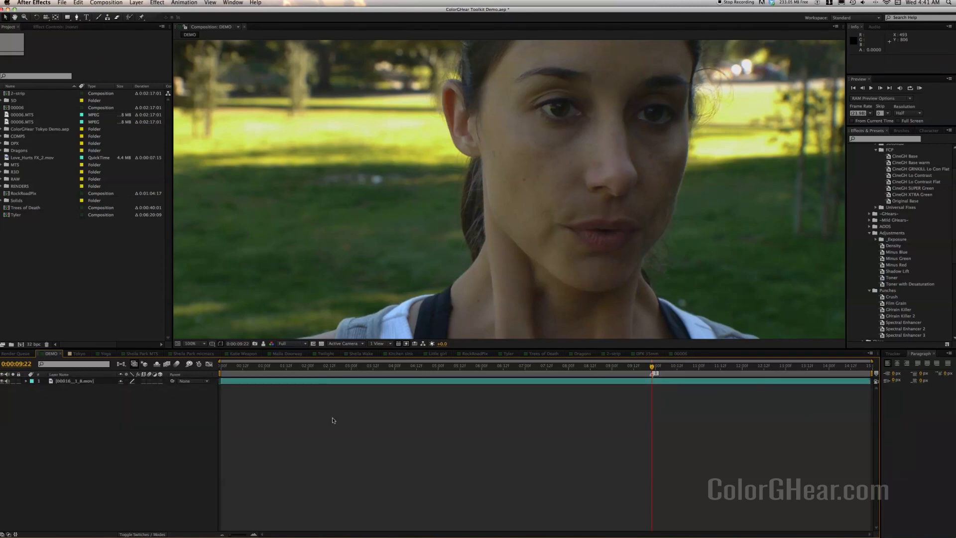
click(384, 379)
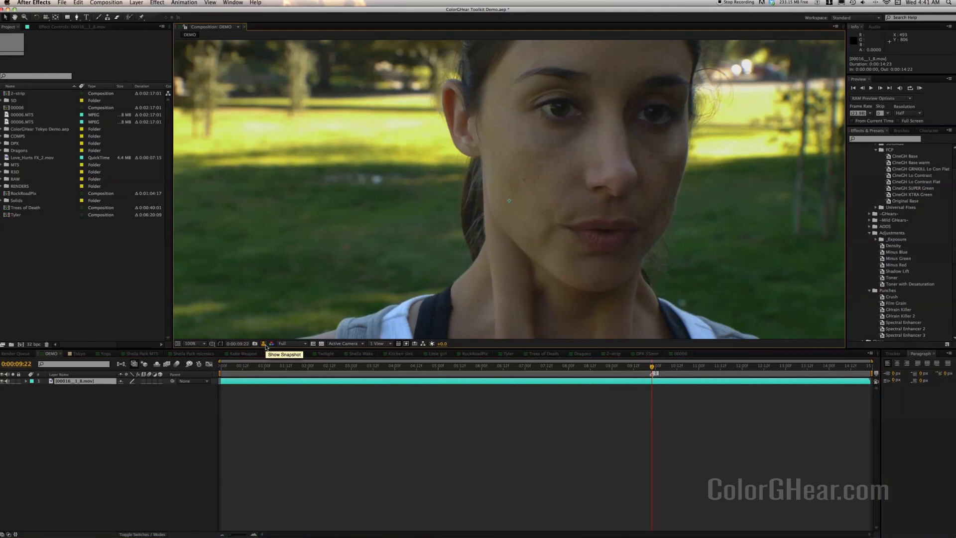
click(343, 398)
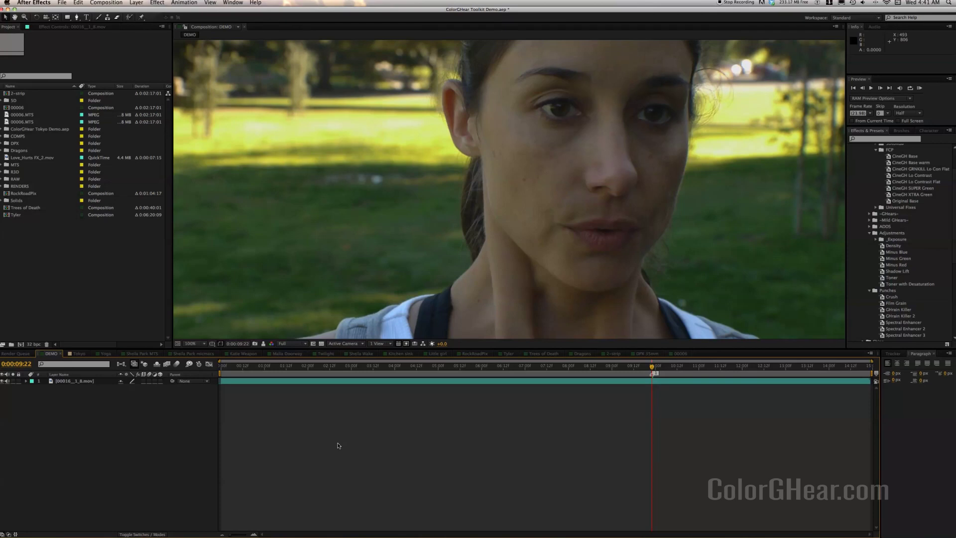
key(super+alt+y)
key(super+alt+y)
key(super+alt+y)
key(super+alt+y)
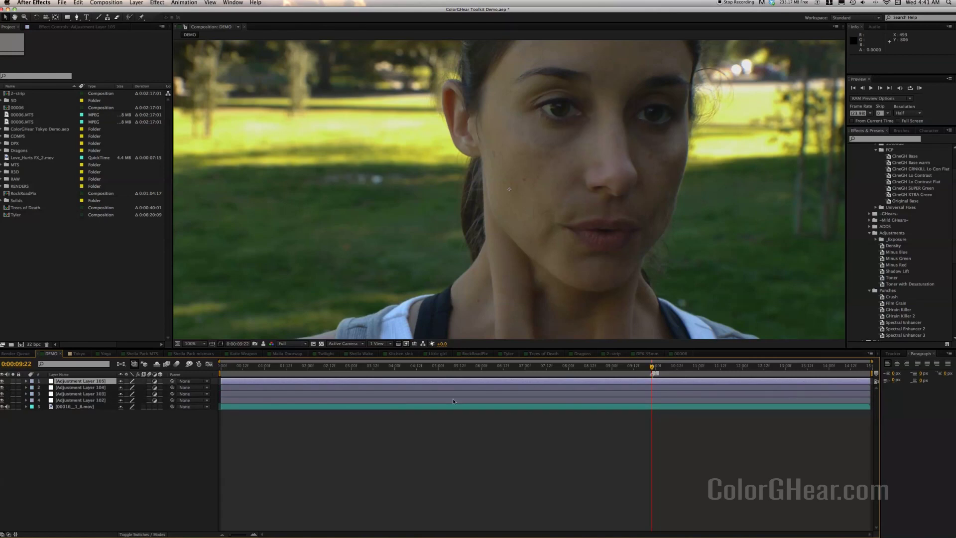
Rename the first two adjustment layers GHrain Killer and CineGHamma Xtra.
click(97, 401)
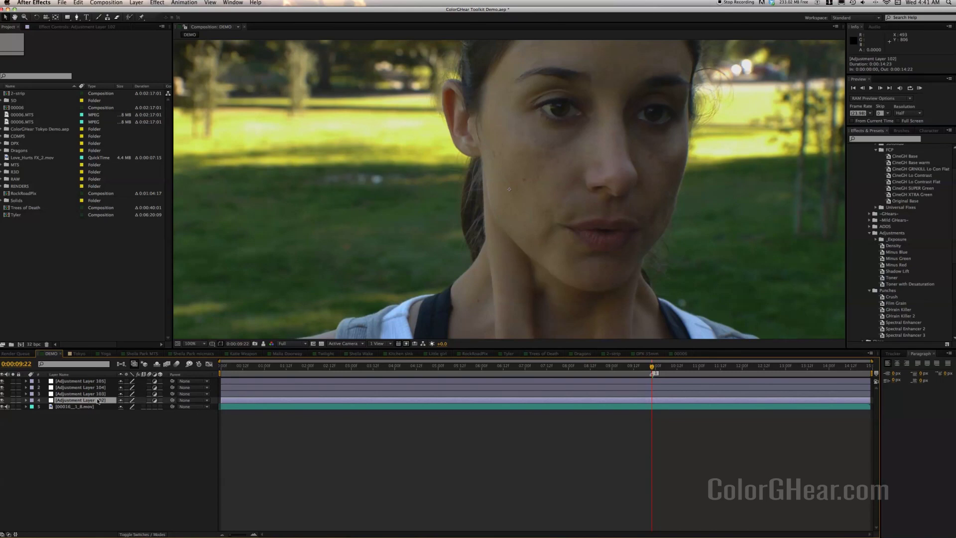
key(Return)
text(GHrain Killer)
click(85, 395)
key(Return)
text(CineGHamma)
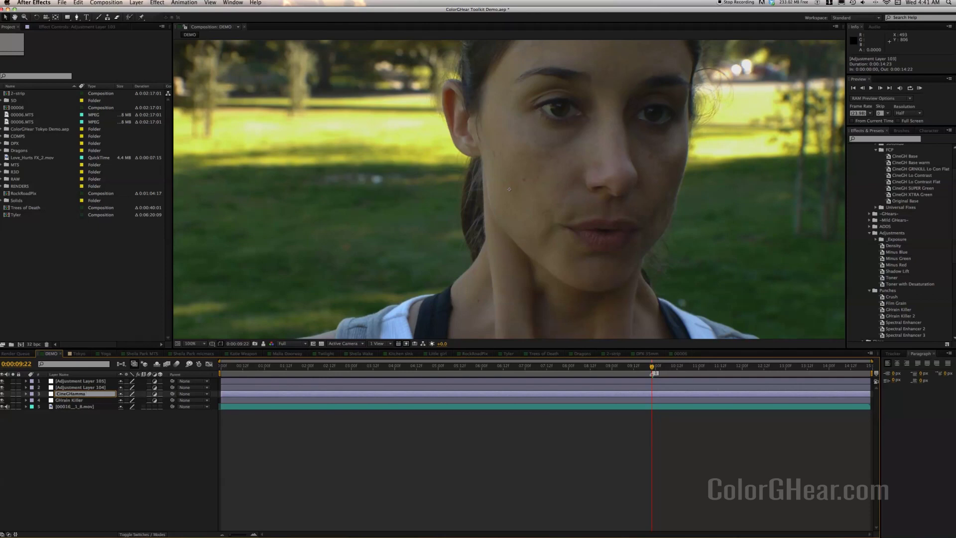
text( Xtra)
click(60, 387)
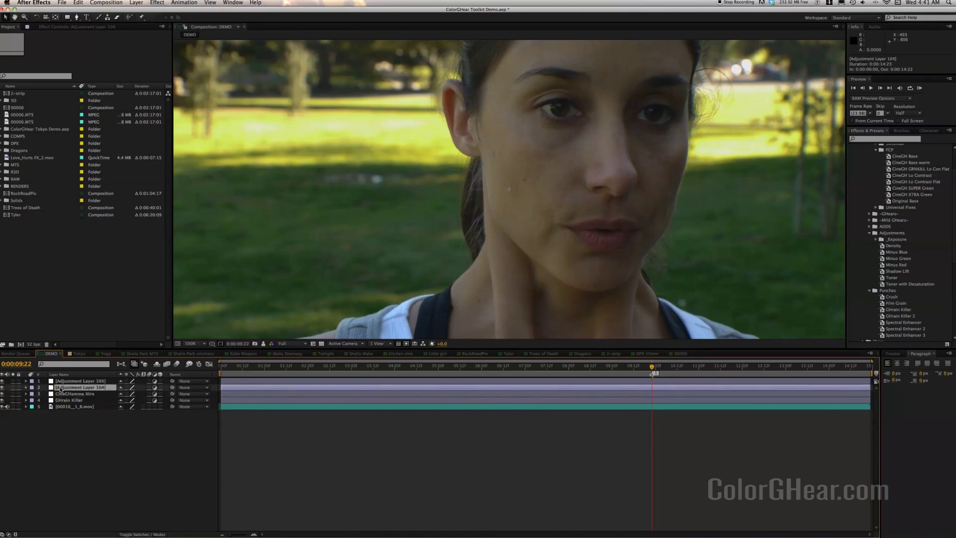
Rename the other two Spectral and Density, and give GHrain Killer a purple label.
key(Return)
text(Spectral)
click(76, 382)
key(Return)
text(Den)
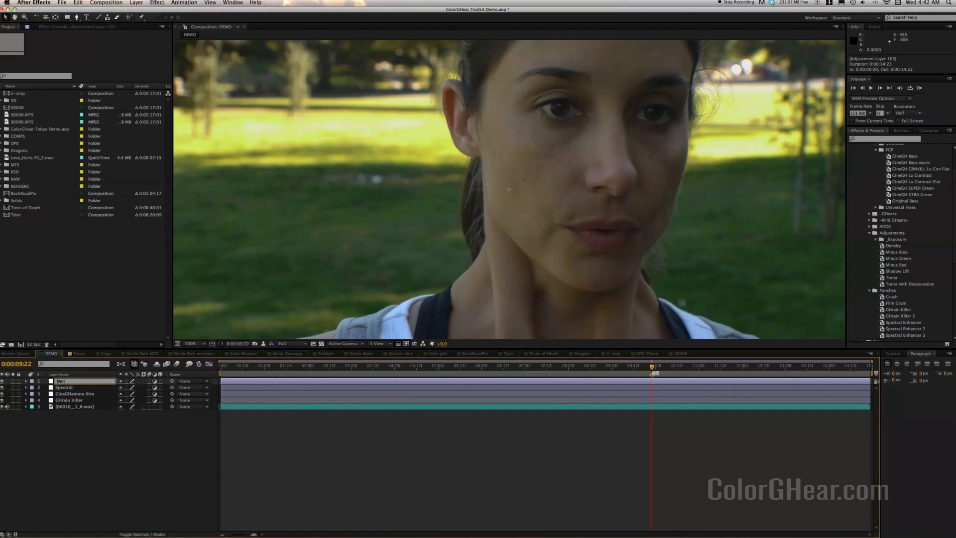
text(sity)
key(Return)
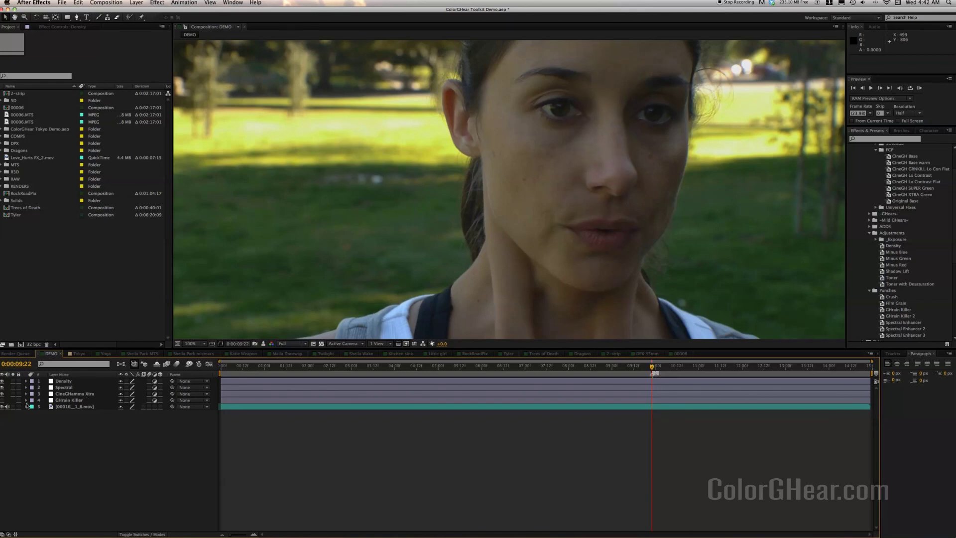
click(32, 399)
click(45, 487)
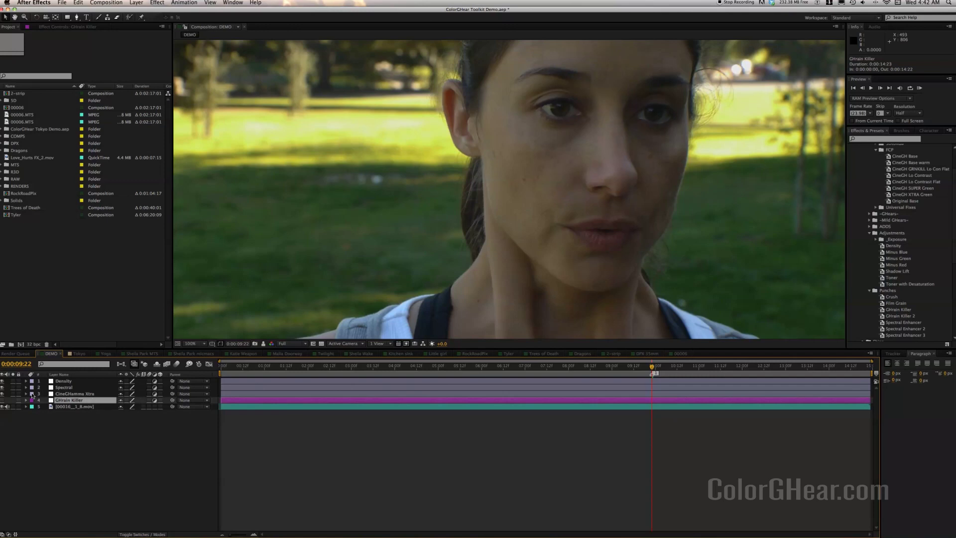
Label CineGHamma Xtra and Density dark green and Spectral yellow.
click(32, 394)
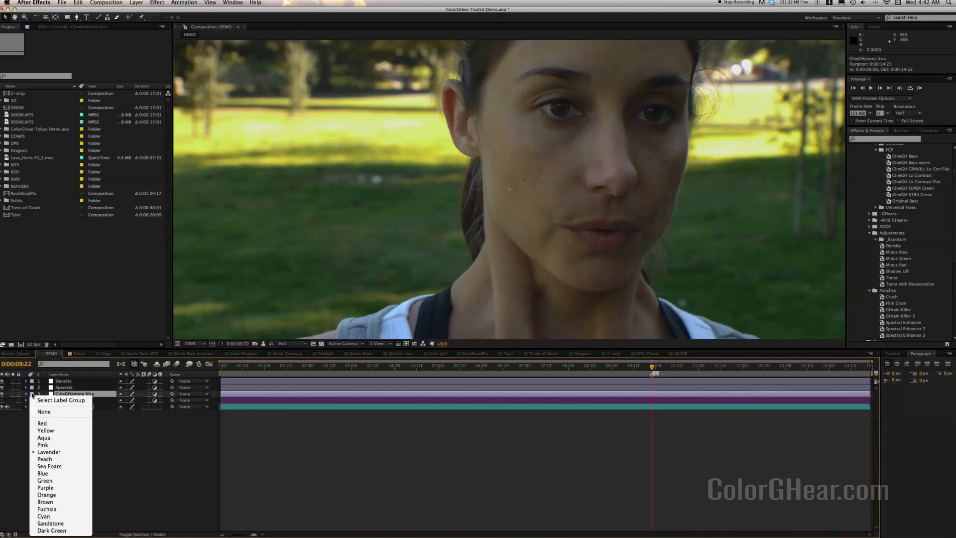
click(51, 530)
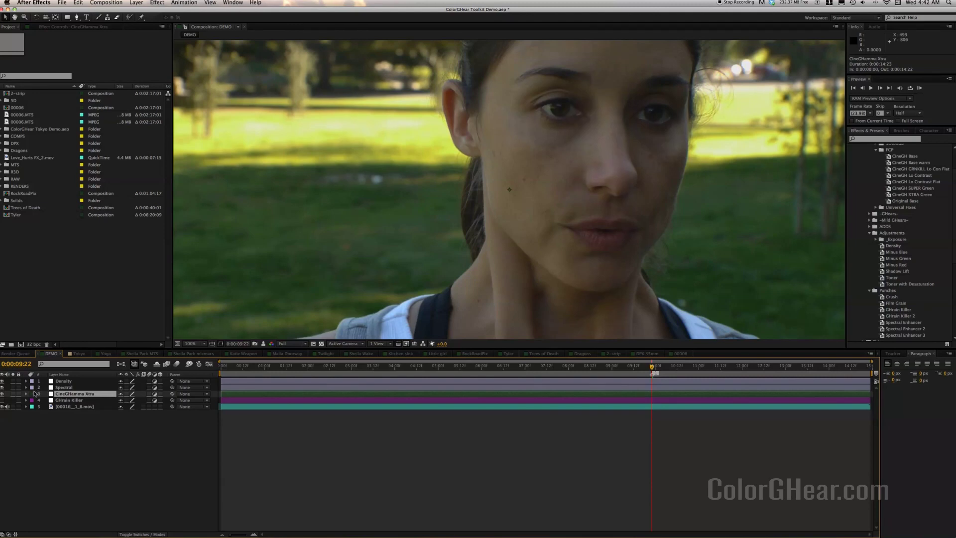
click(32, 388)
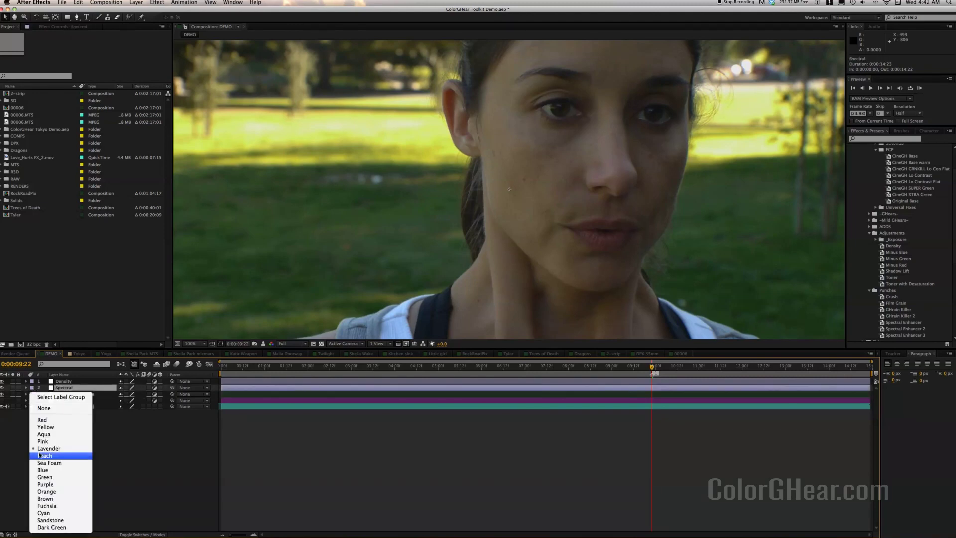
click(43, 428)
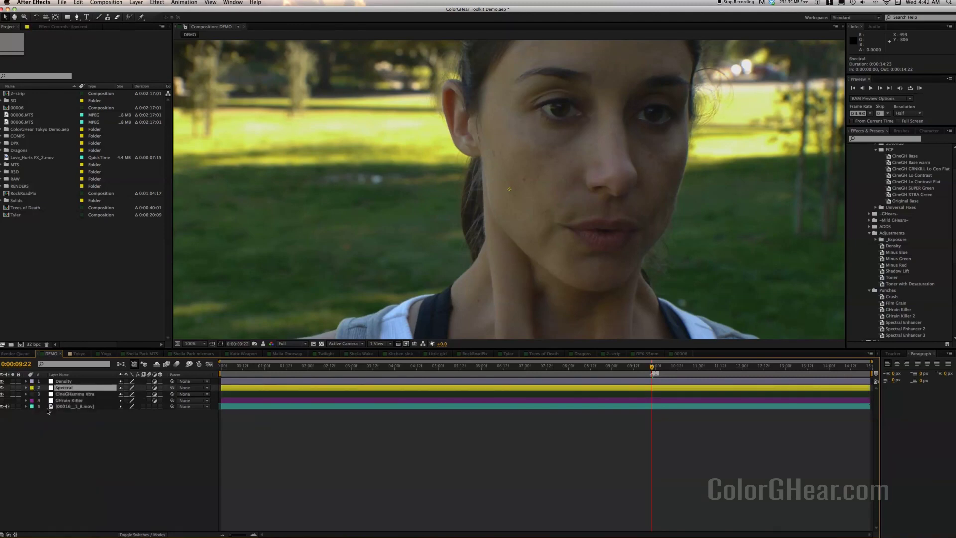
click(32, 381)
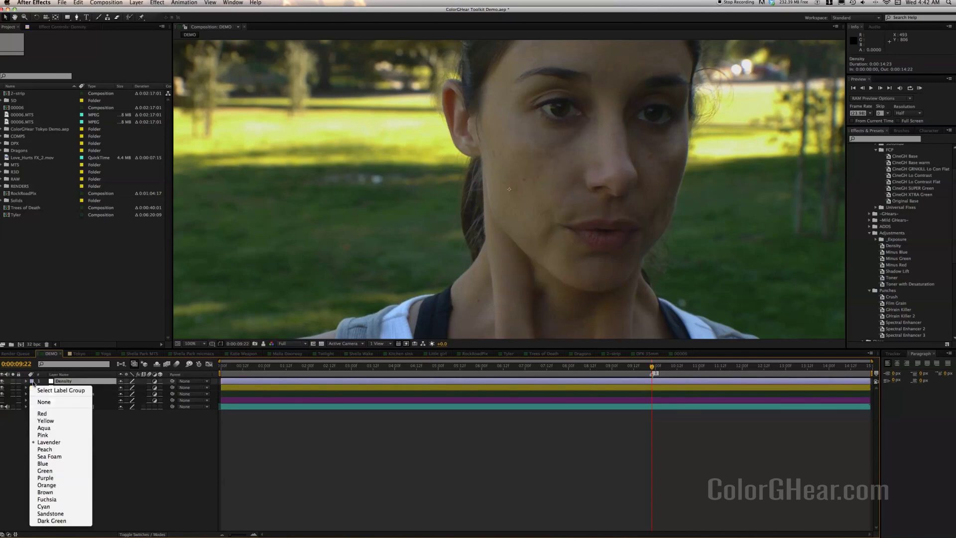
click(49, 520)
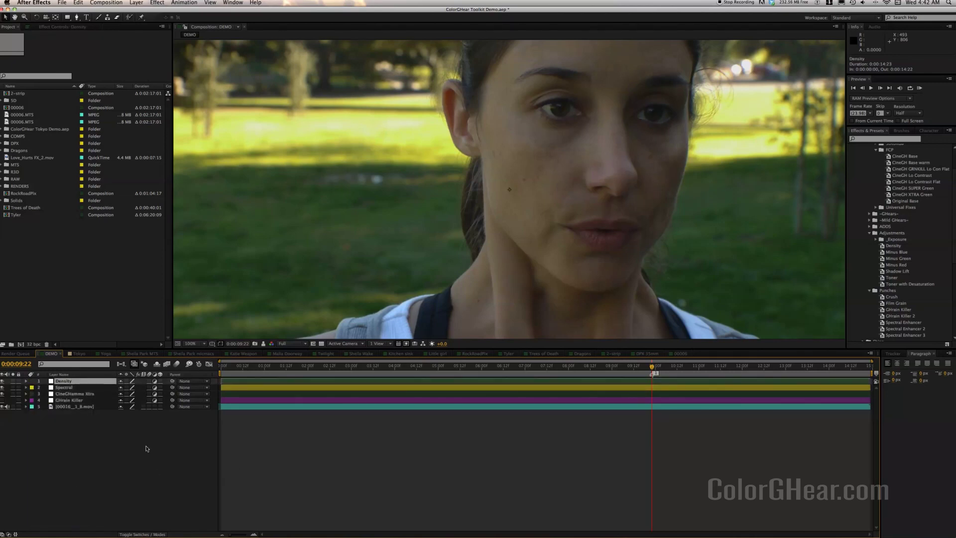
click(95, 394)
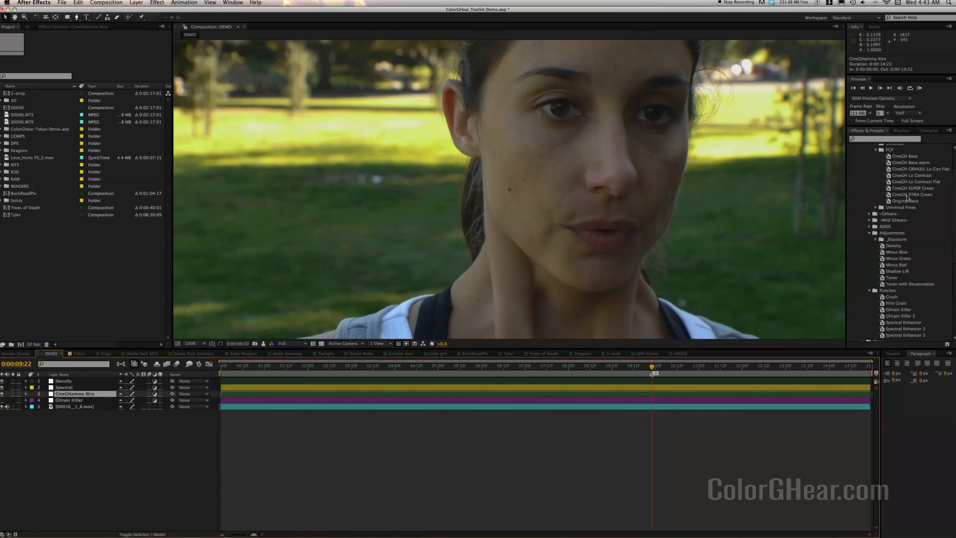
Drop the CineGH XTRA Green preset onto CineGHamma Xtra and compare it with the snapshot.
drag(907, 197, 714, 263)
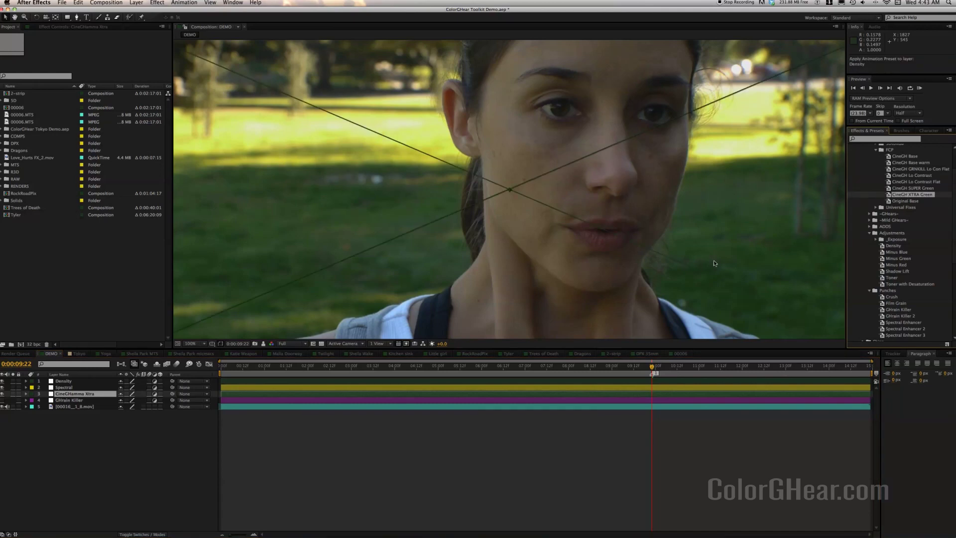
drag(616, 305, 503, 338)
drag(474, 274, 436, 392)
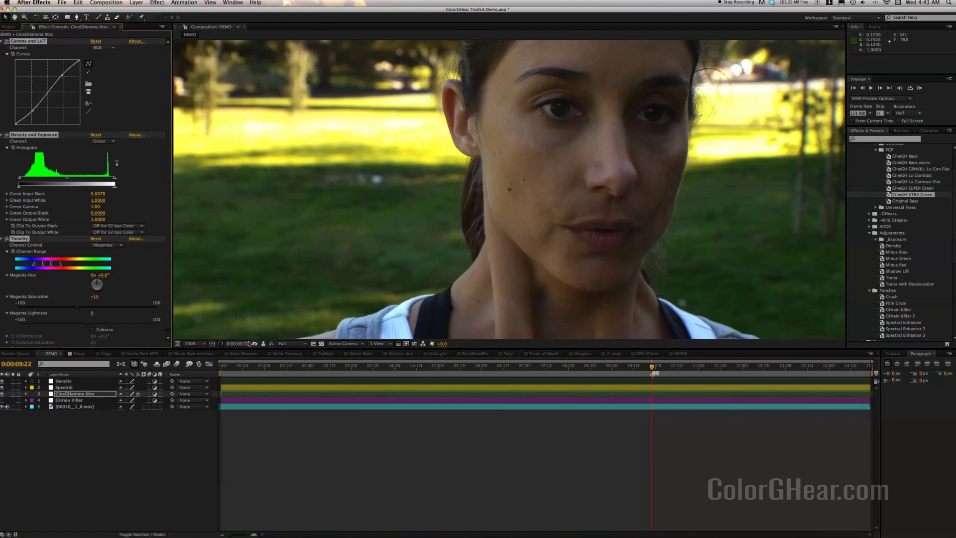
click(263, 344)
click(264, 344)
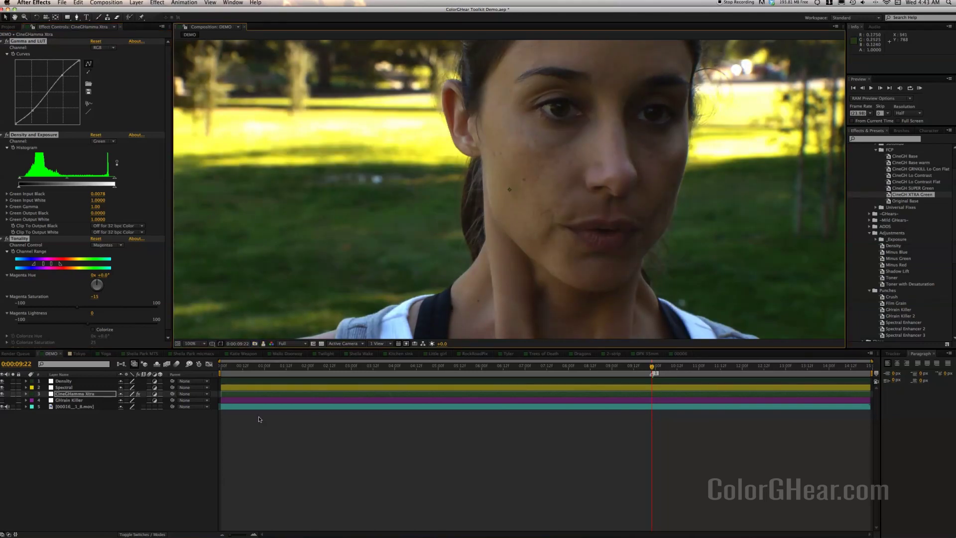
click(280, 381)
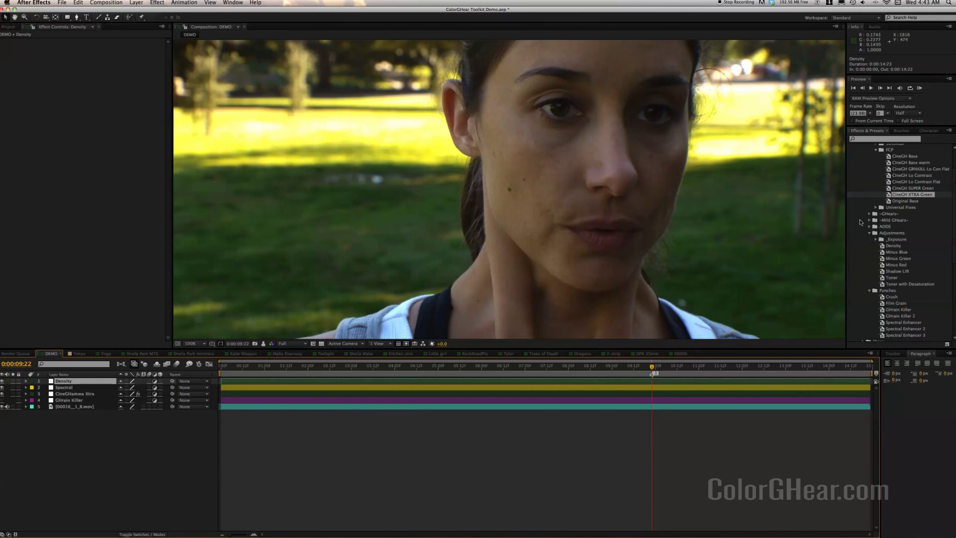
Apply the Density, GHrain Killer and Spectral Enhancer presets onto their matching adjustment layers.
drag(893, 246, 598, 380)
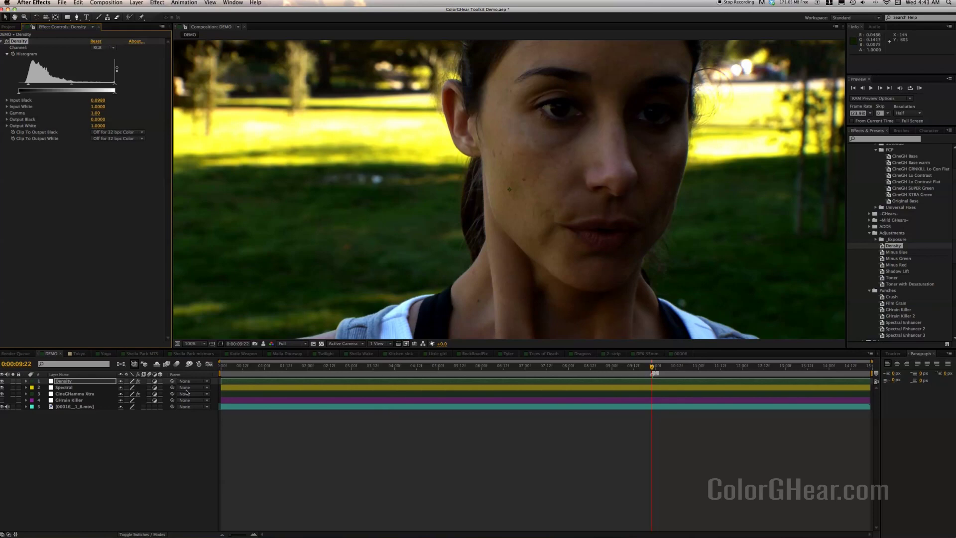
click(2, 388)
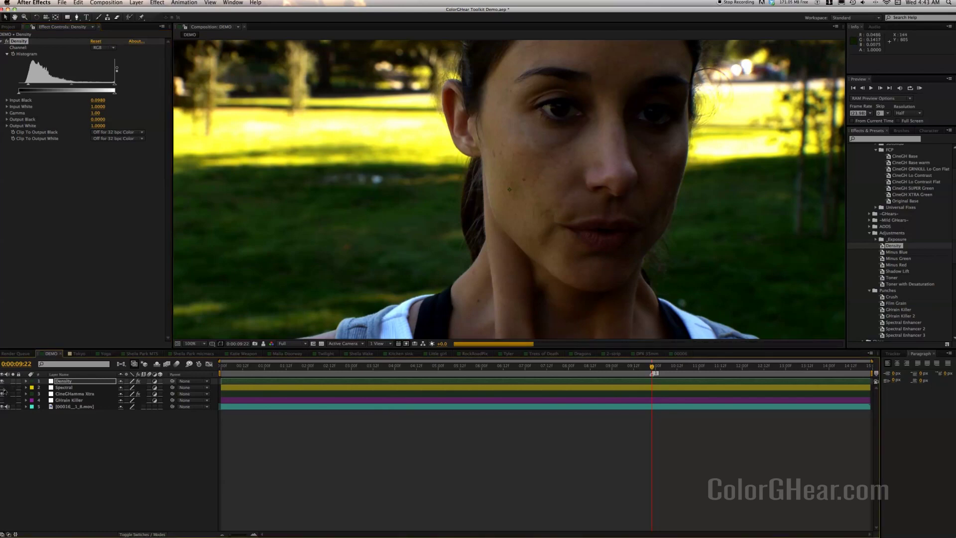
click(264, 400)
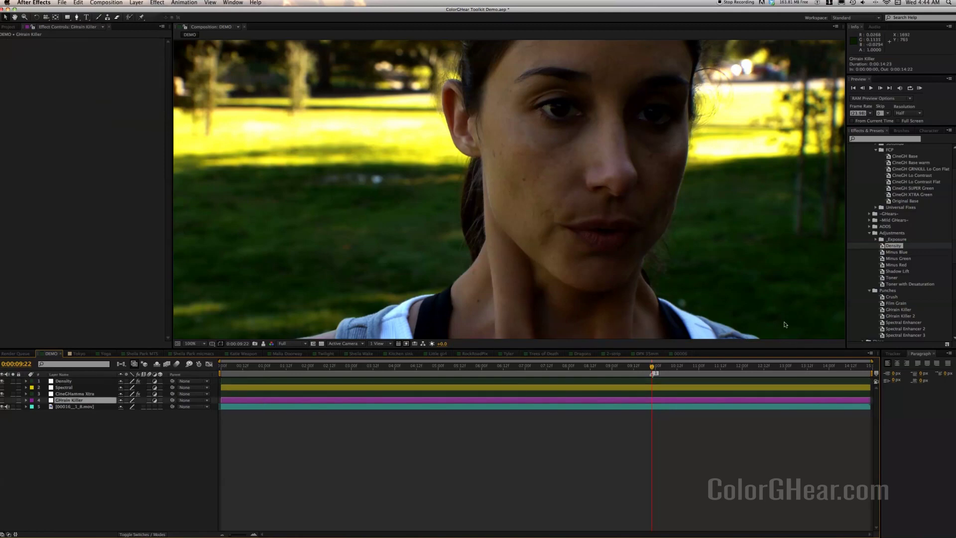
drag(891, 310, 680, 403)
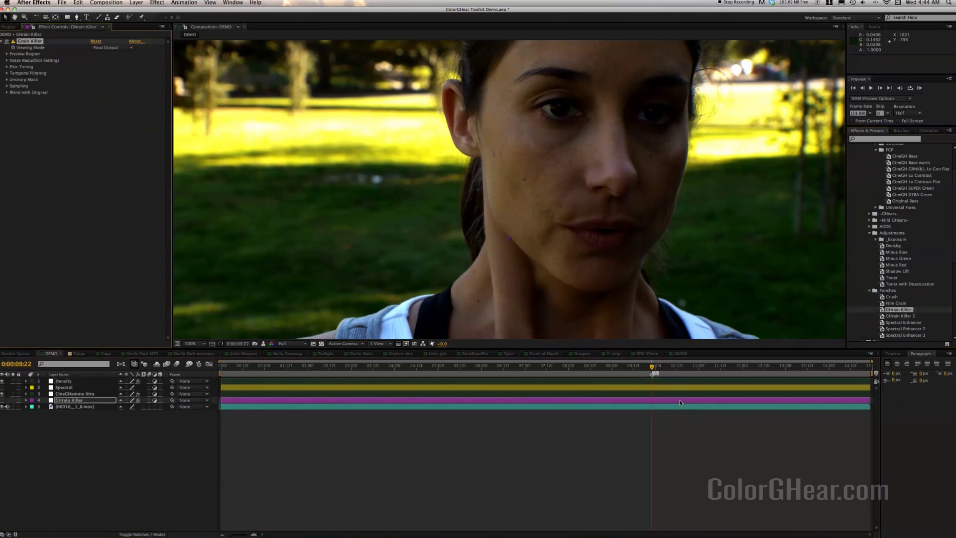
drag(904, 323, 684, 390)
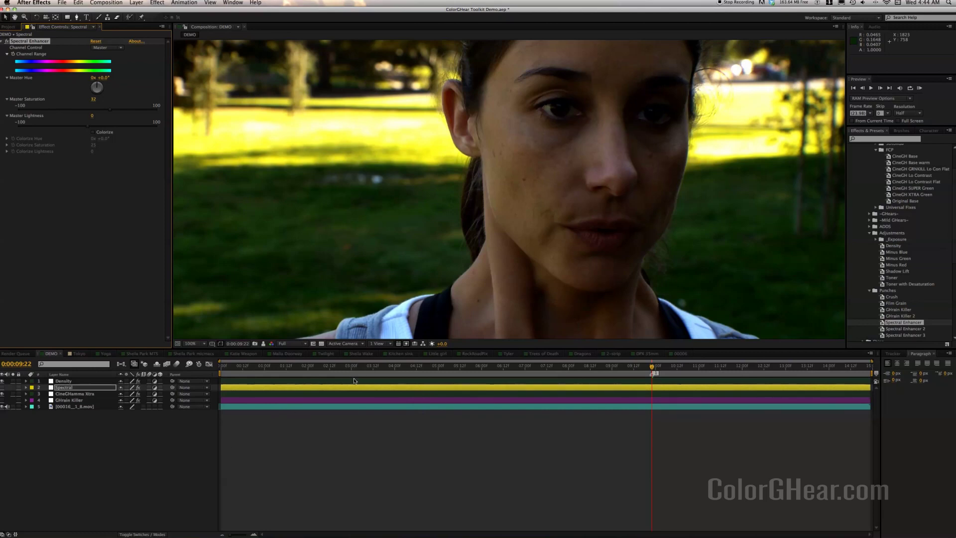
click(336, 406)
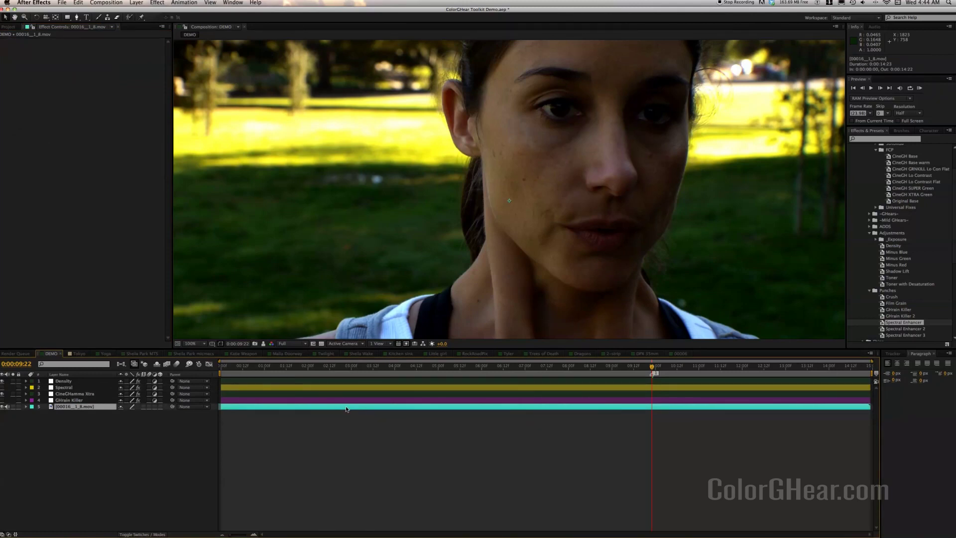
Duplicate the footage layer, mute its audio, and add an oval mask over the face.
key(super+d)
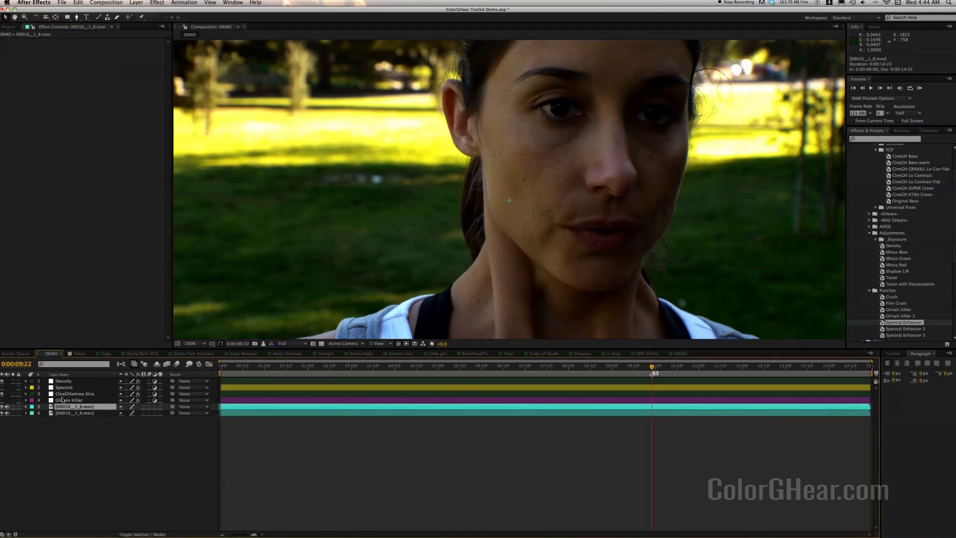
click(7, 406)
click(7, 413)
key(super+v)
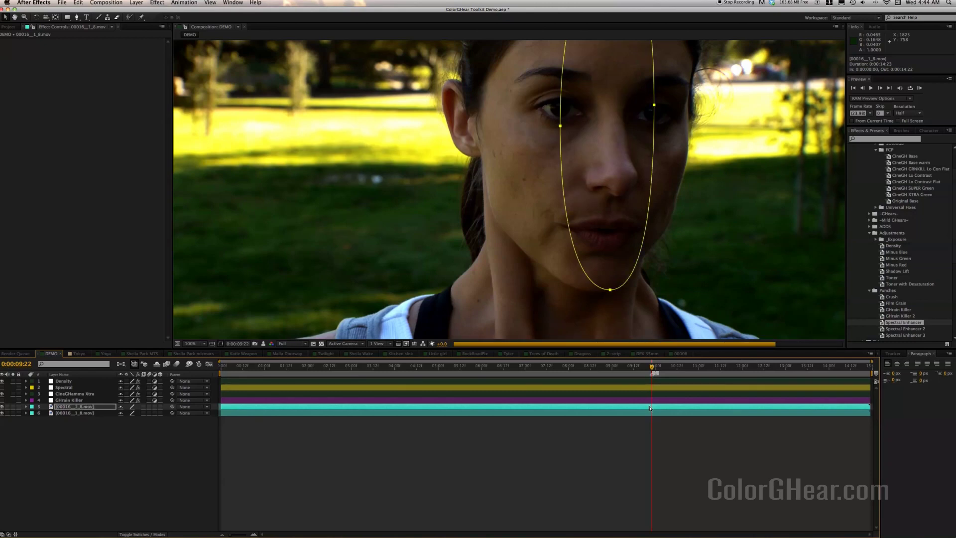
click(618, 406)
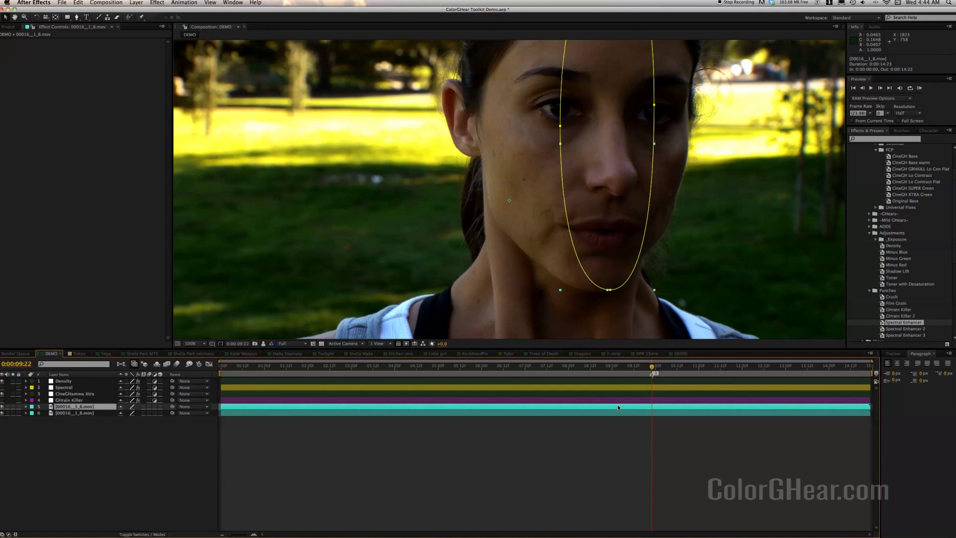
Add a Levels effect to the masked clip with Input Black at -0.08.
right_click(54, 86)
mouse_move(109, 148)
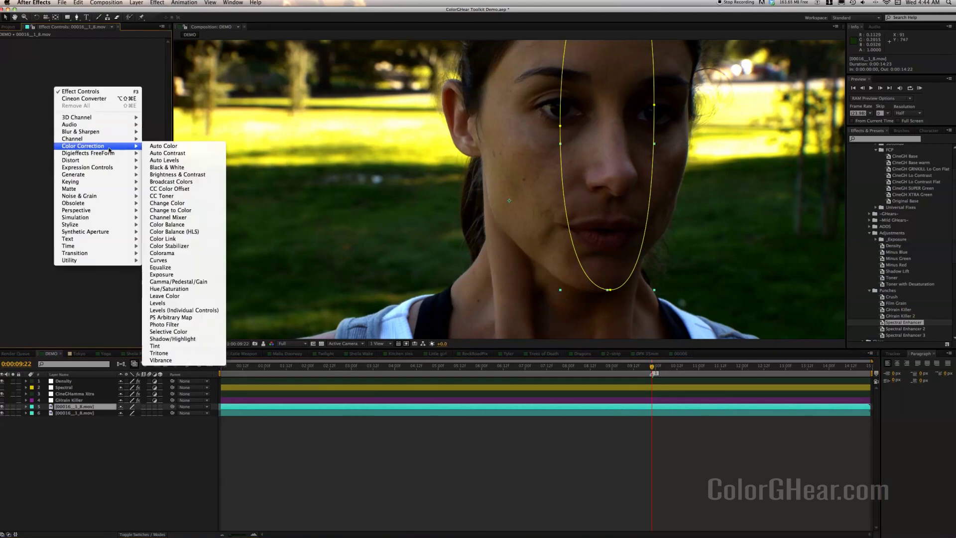
click(156, 304)
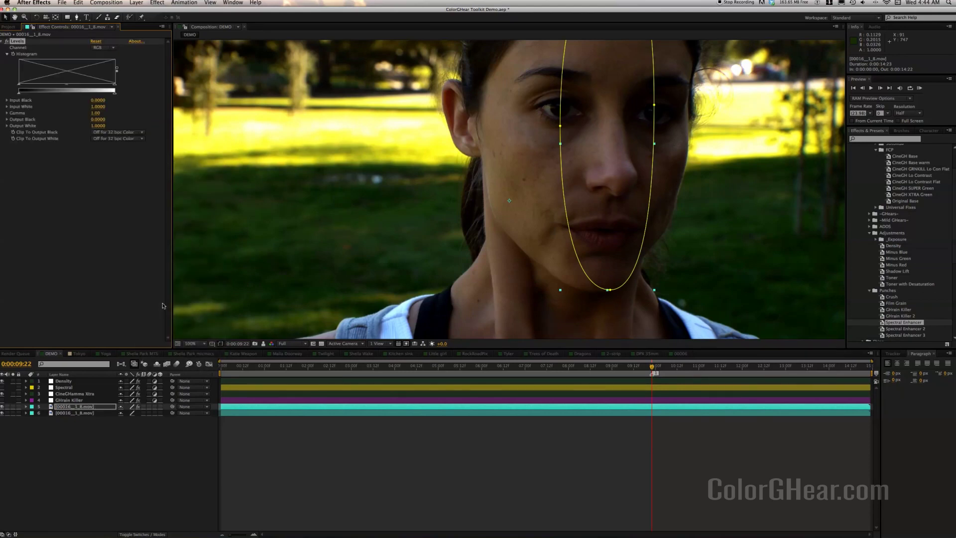
click(102, 101)
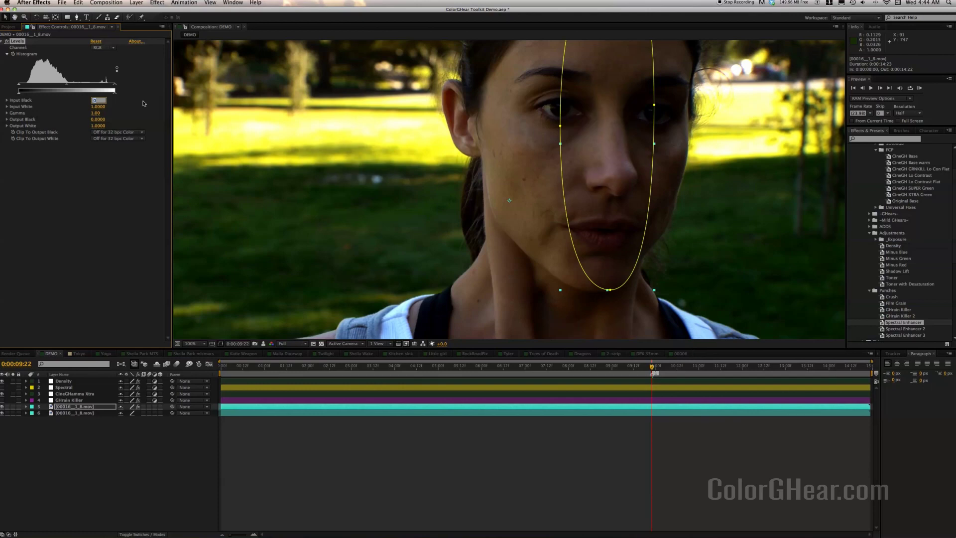
text(4)
text(.08)
key(Return)
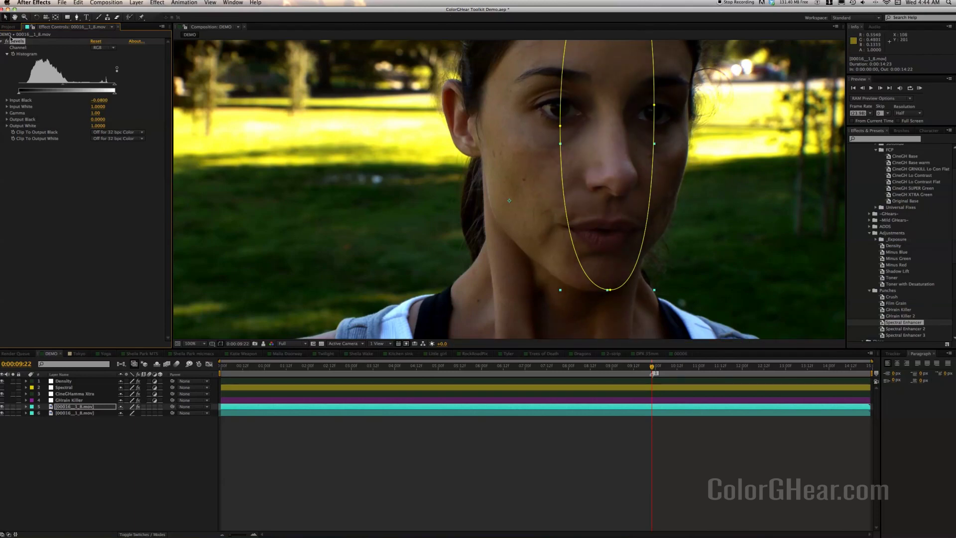
Toggle Levels off and on twice to compare the face with and without it.
click(545, 438)
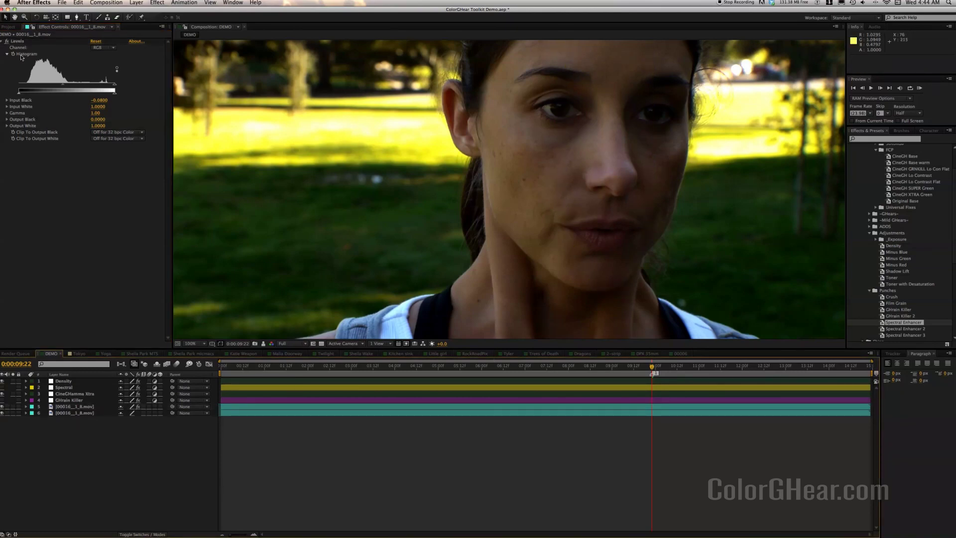
click(7, 42)
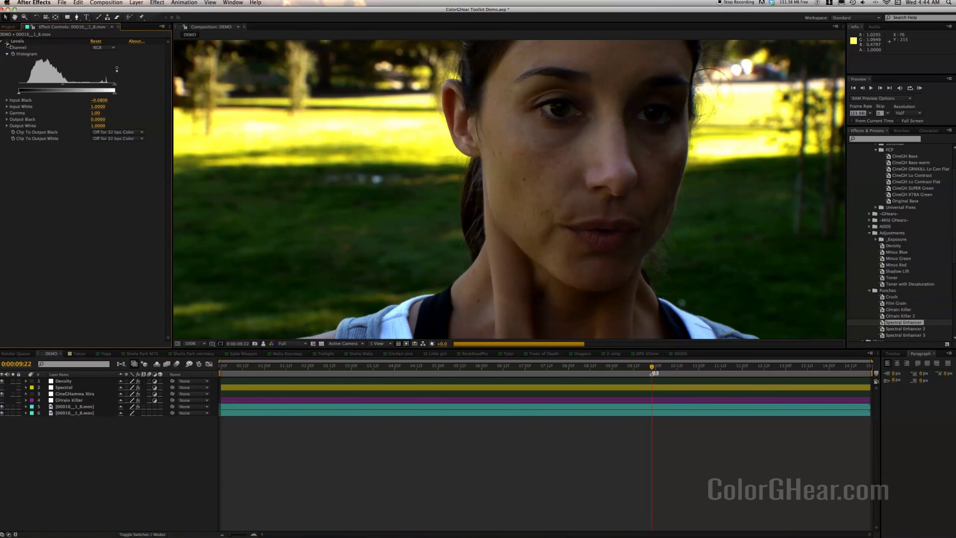
click(7, 42)
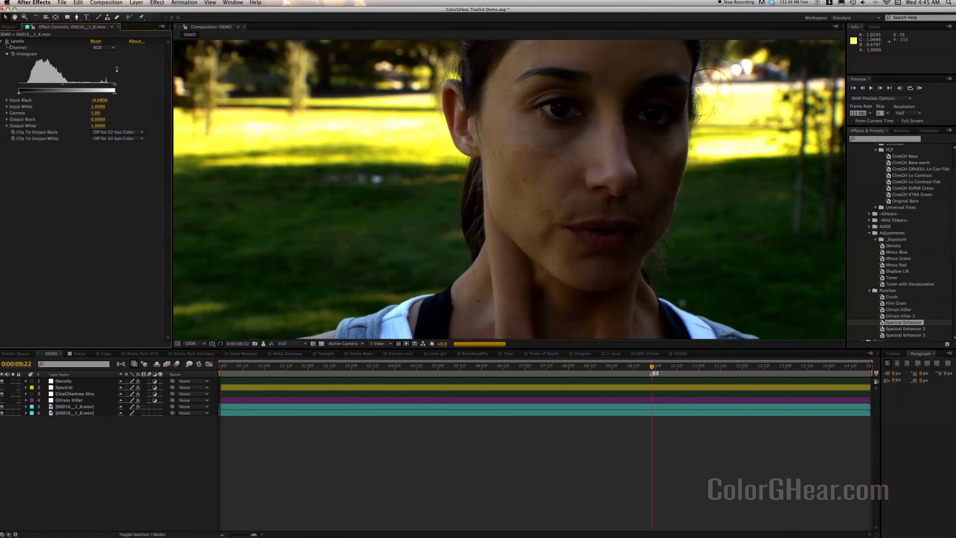
click(7, 42)
click(7, 42)
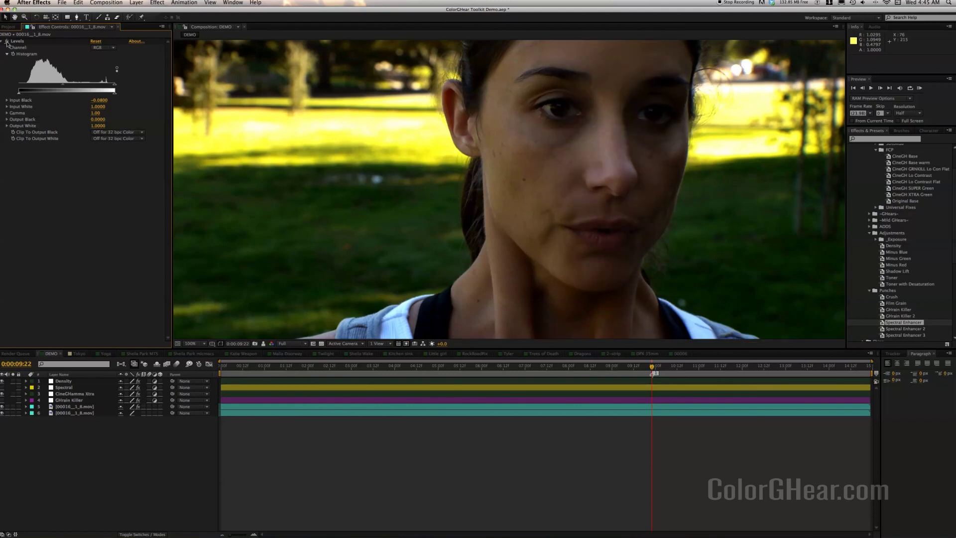
Reveal Opacity for the four adjustment layers and lower Density to 70%.
click(314, 388)
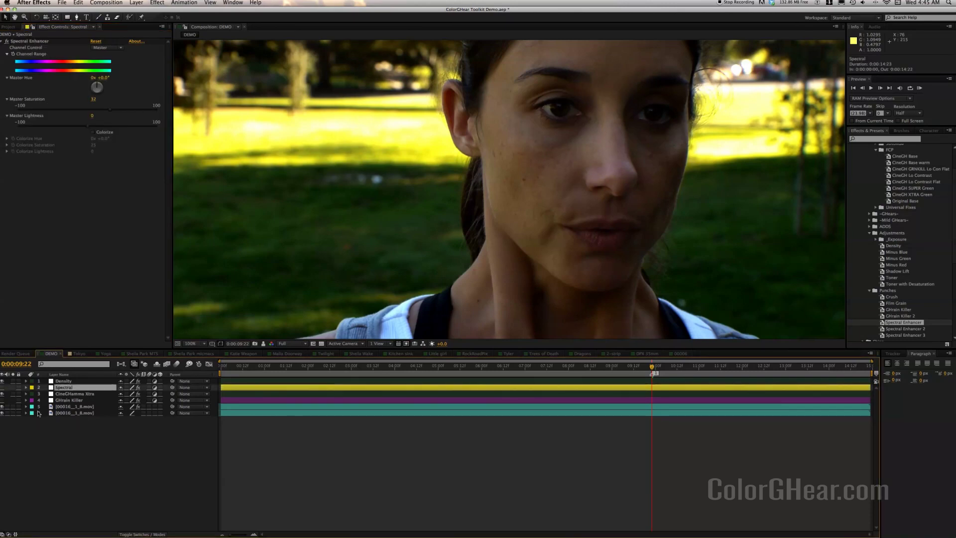
click(257, 400)
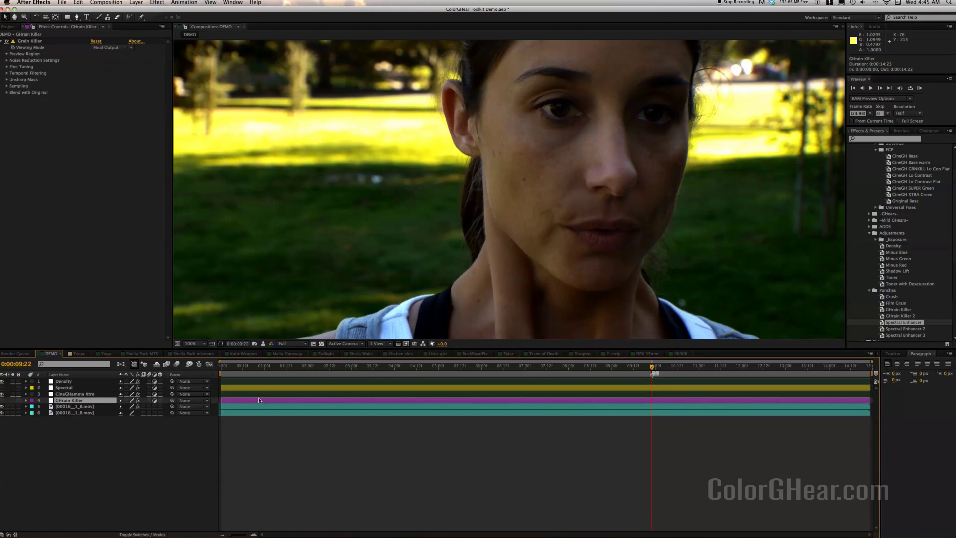
shift+click(307, 381)
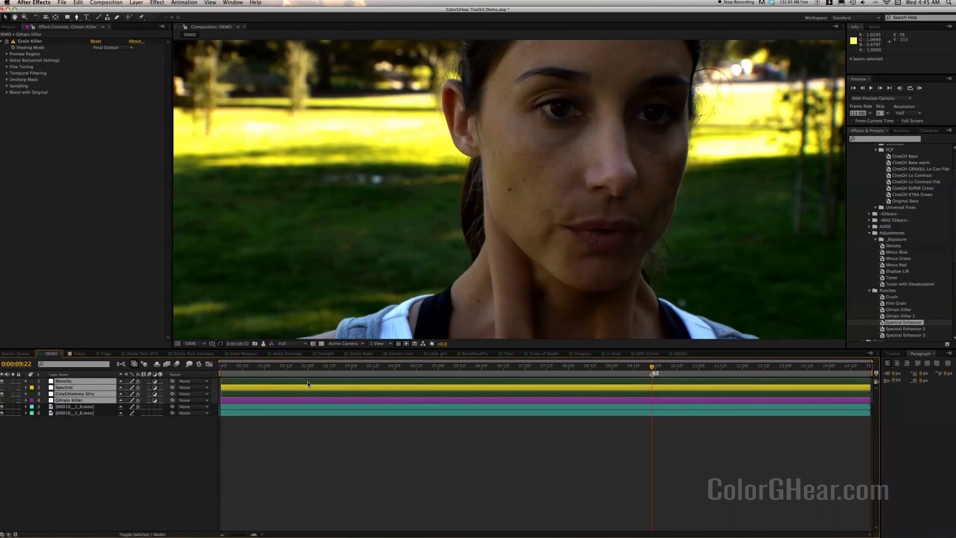
key(t)
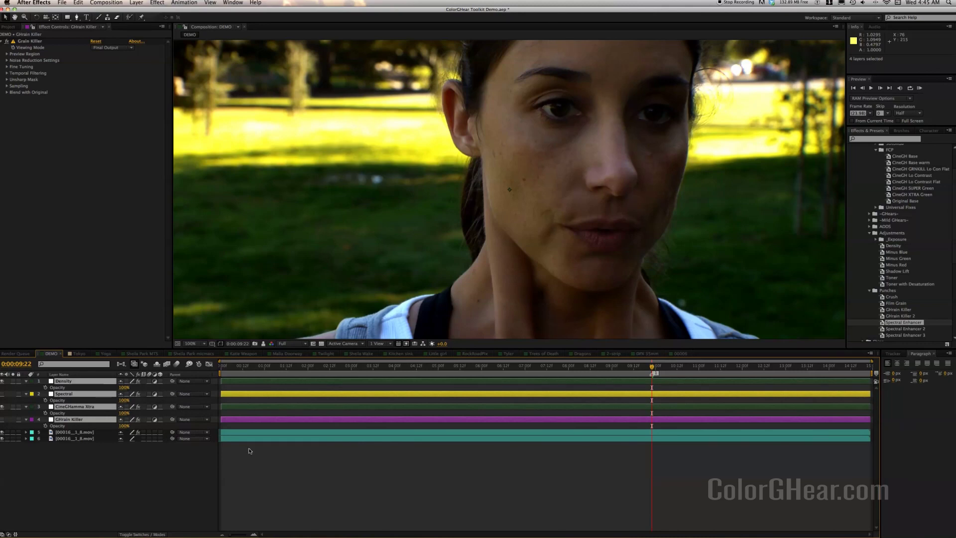
click(288, 461)
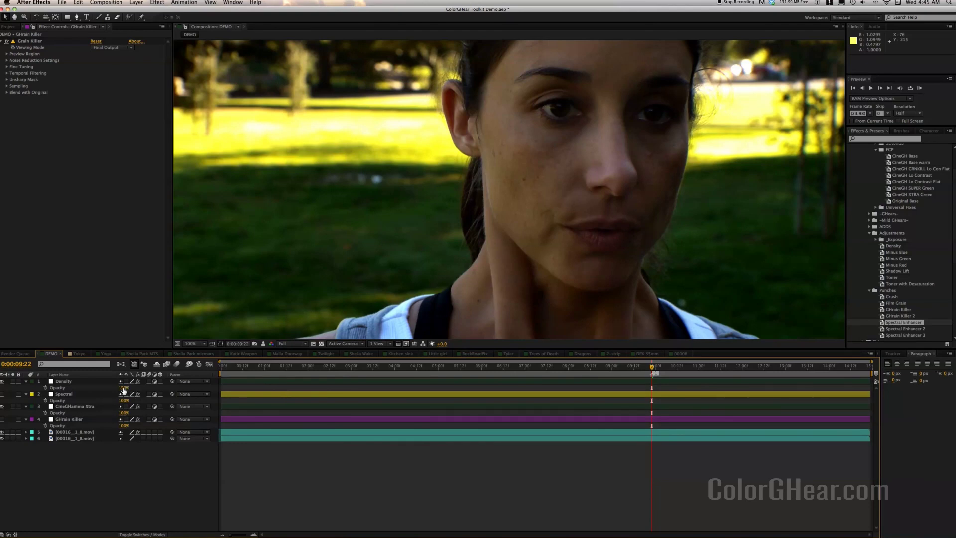
drag(124, 389, 116, 389)
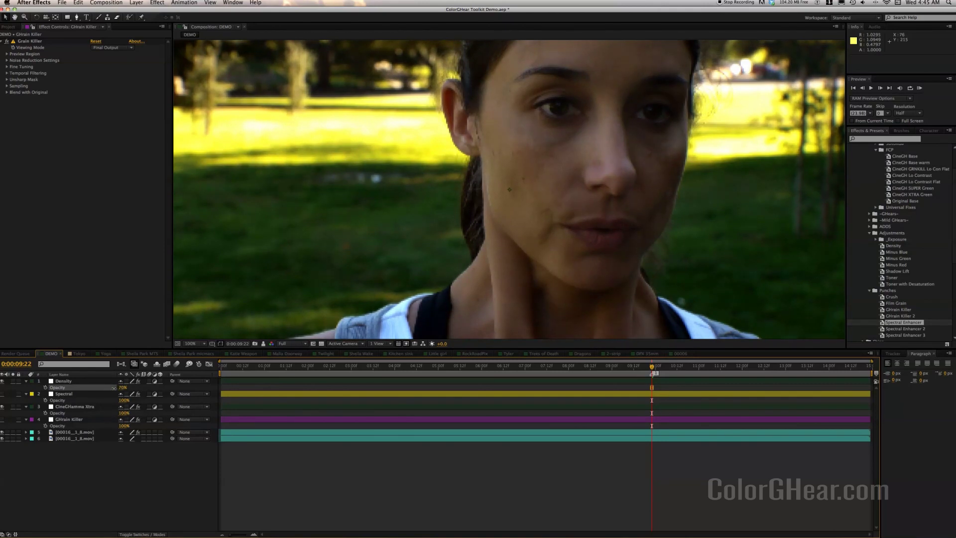
click(114, 388)
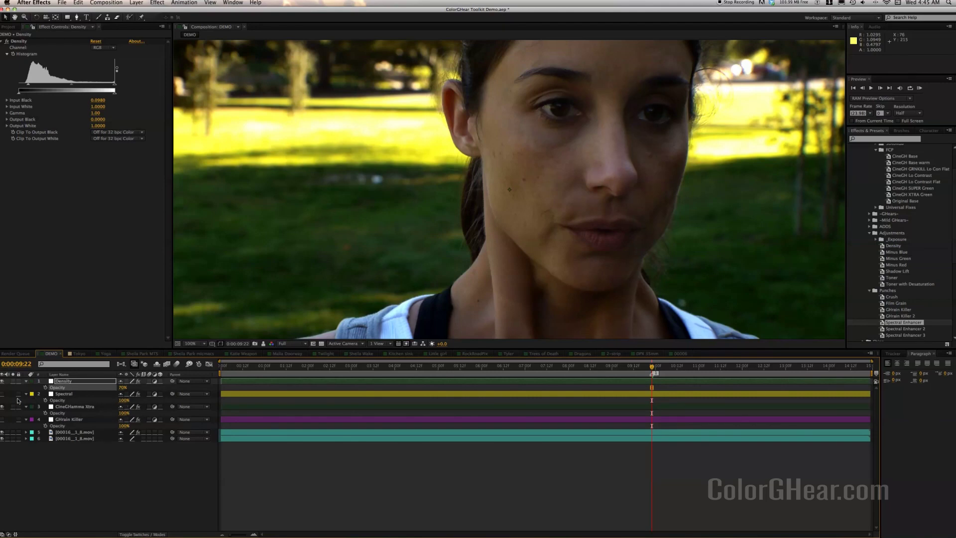
Lower Spectral's opacity to 45%, then hide it to compare.
click(3, 394)
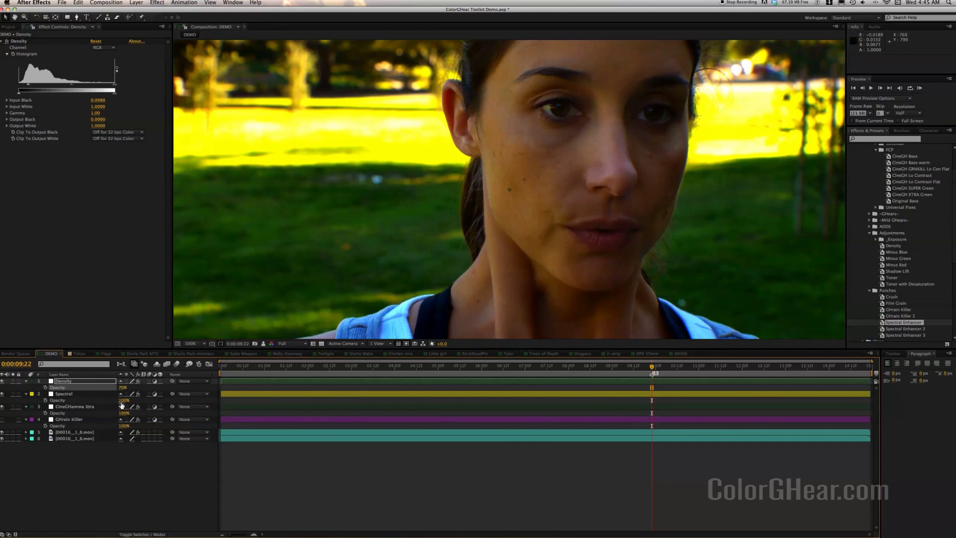
drag(123, 400, 105, 402)
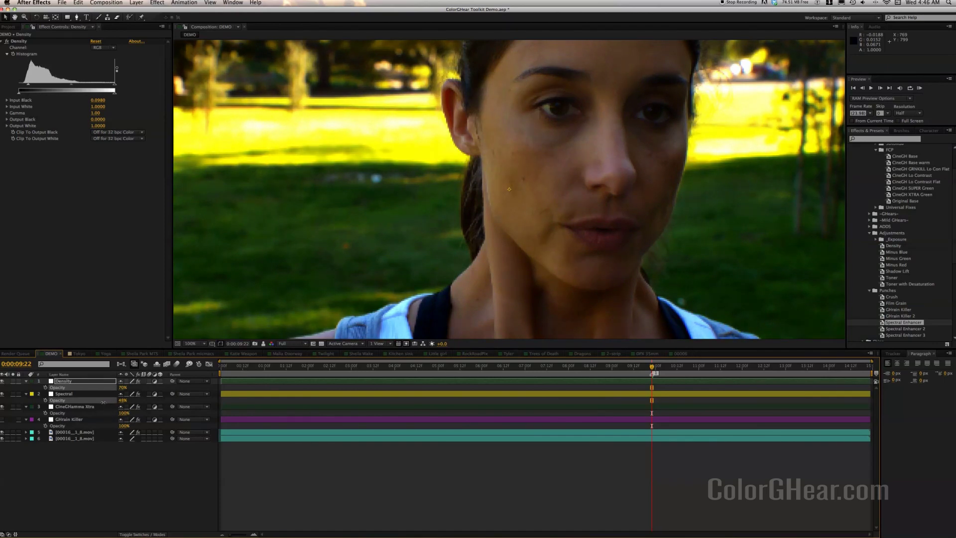
click(103, 402)
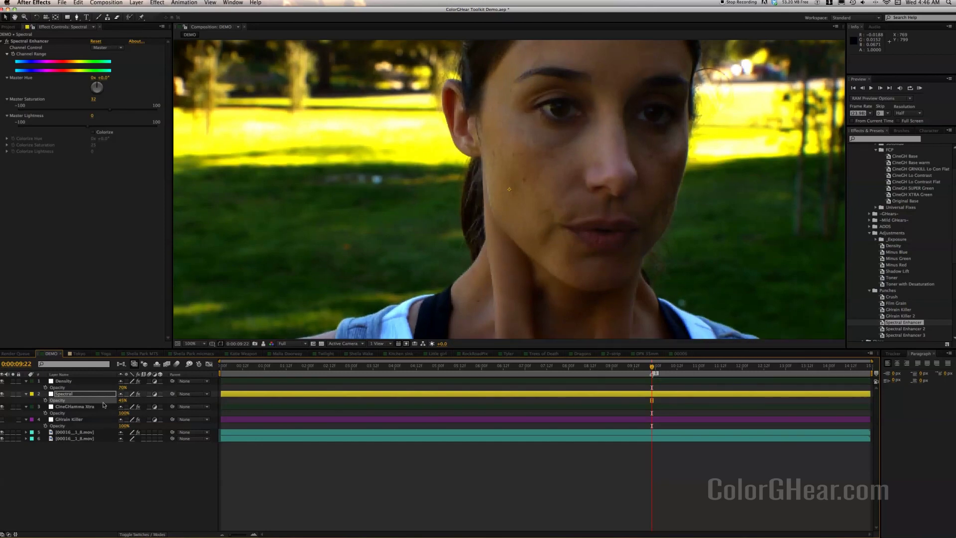
click(3, 393)
Show Spectral again and set GHrain Killer's opacity to 46%.
click(2, 394)
click(315, 421)
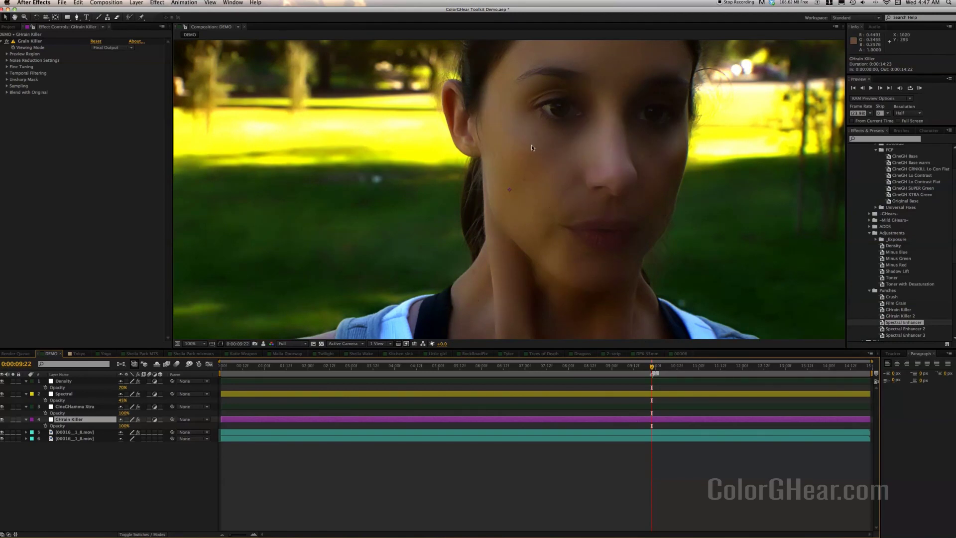
click(124, 425)
text(46)
key(Return)
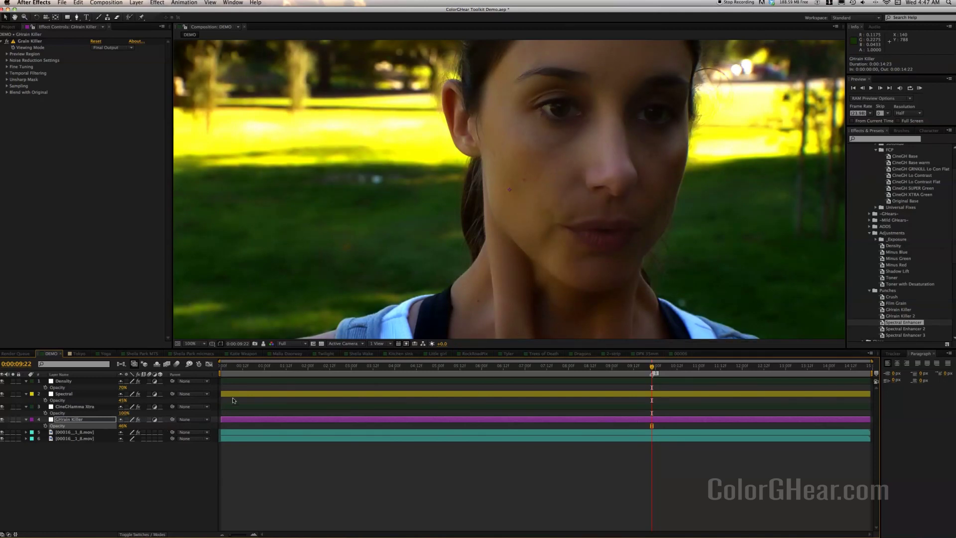
Check the grade against the snapshot, then switch to the Tokyo composition.
click(264, 344)
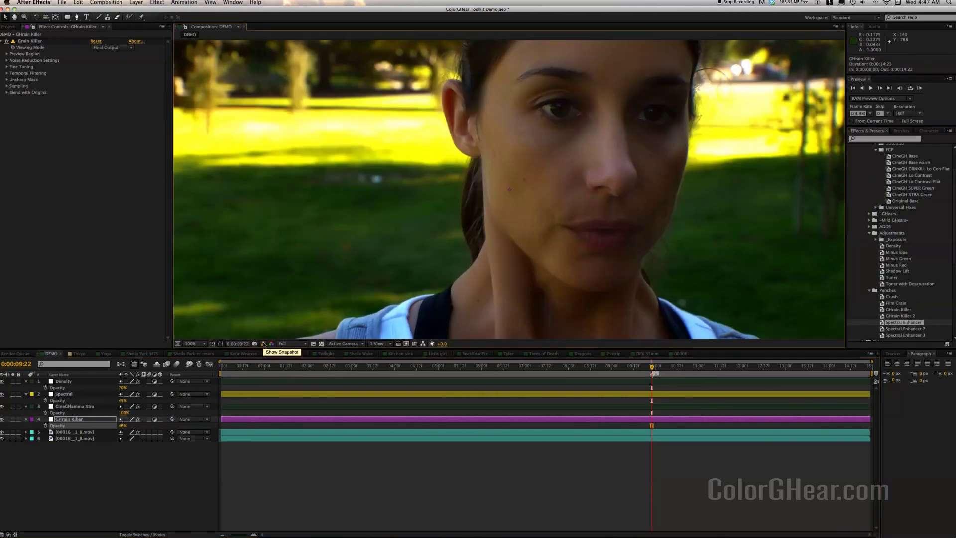
click(296, 458)
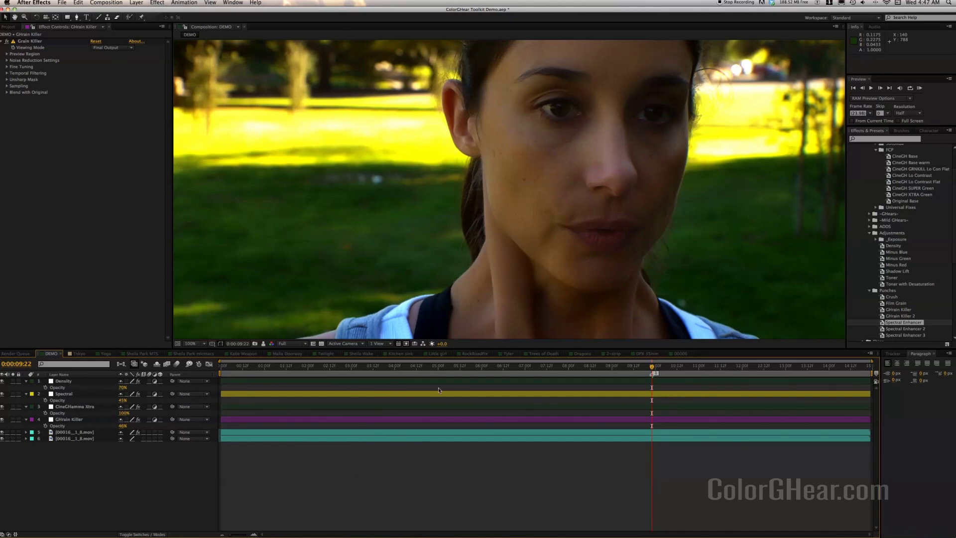
click(75, 355)
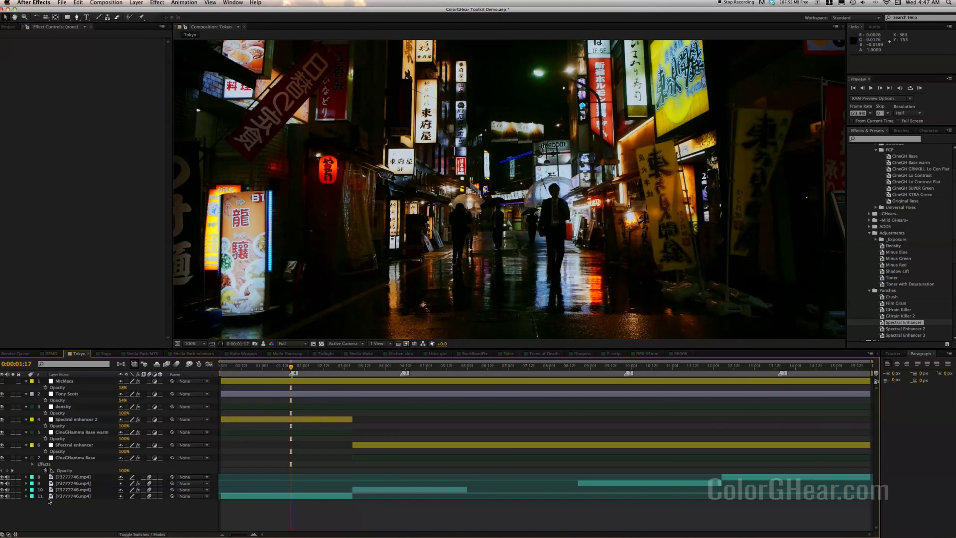
click(225, 496)
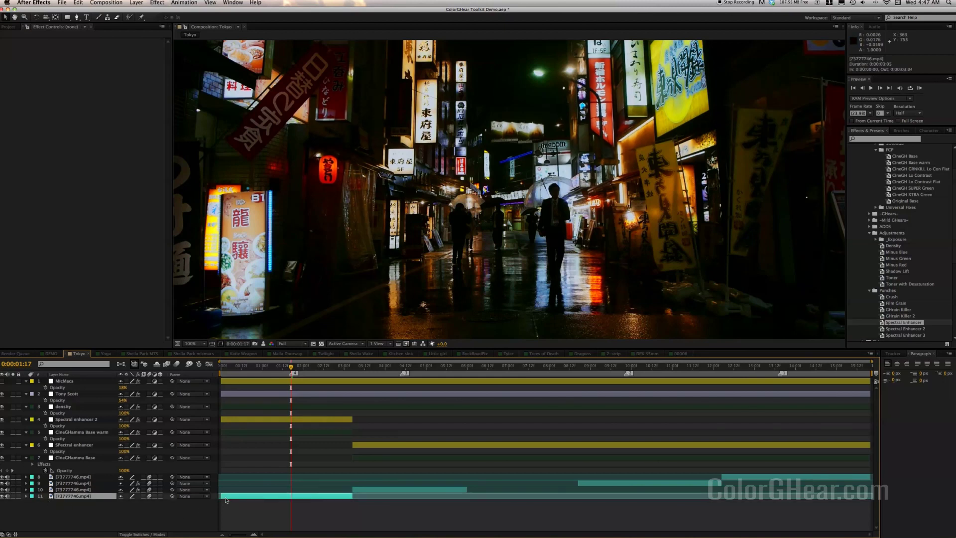
click(14, 496)
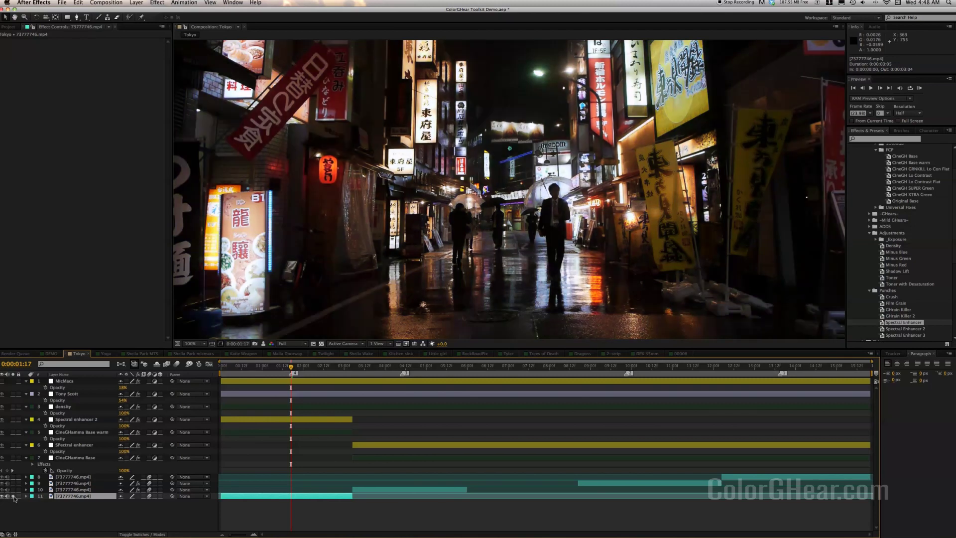
click(14, 496)
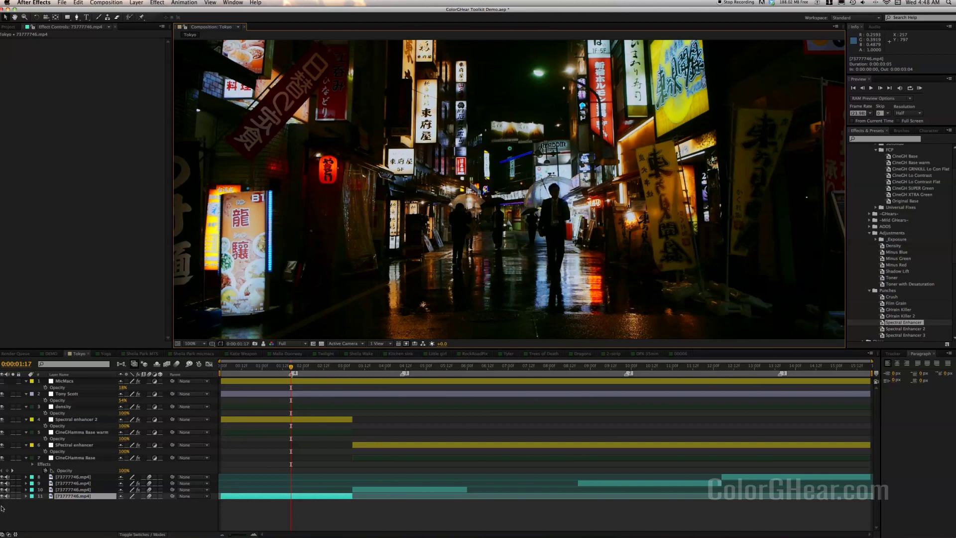
click(13, 496)
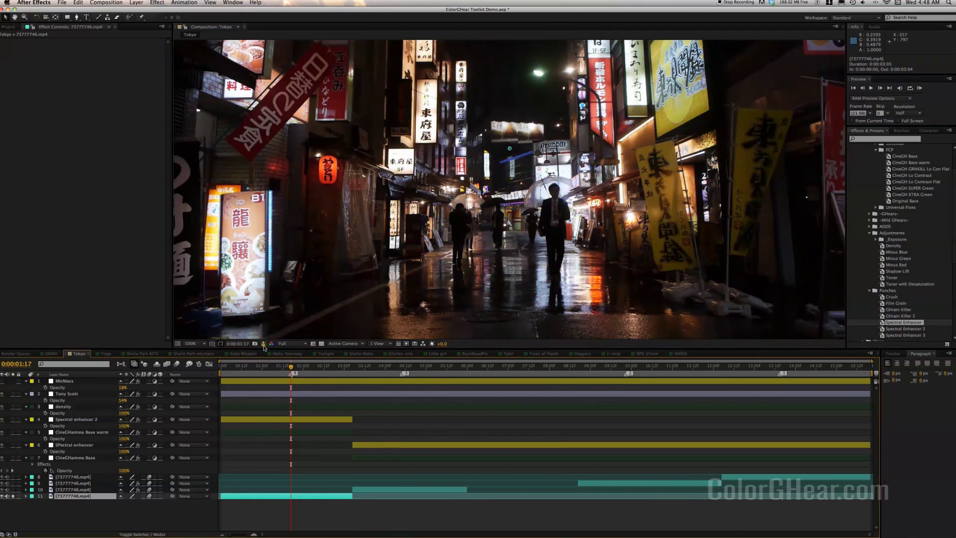
click(264, 347)
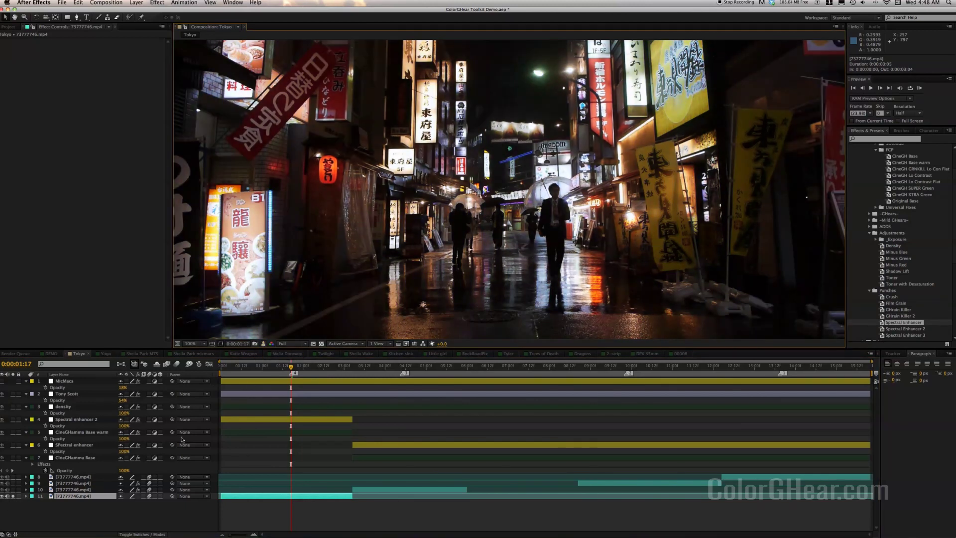
click(284, 432)
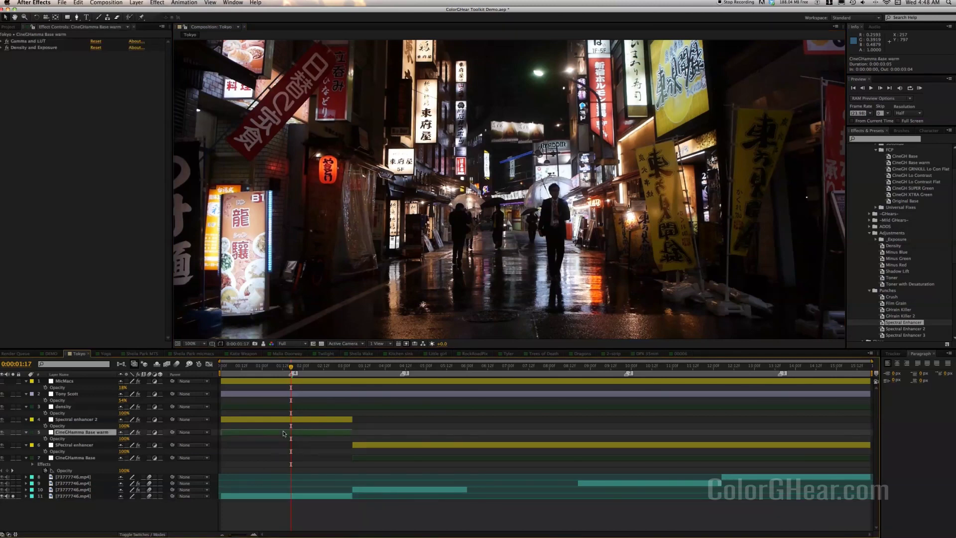
click(299, 496)
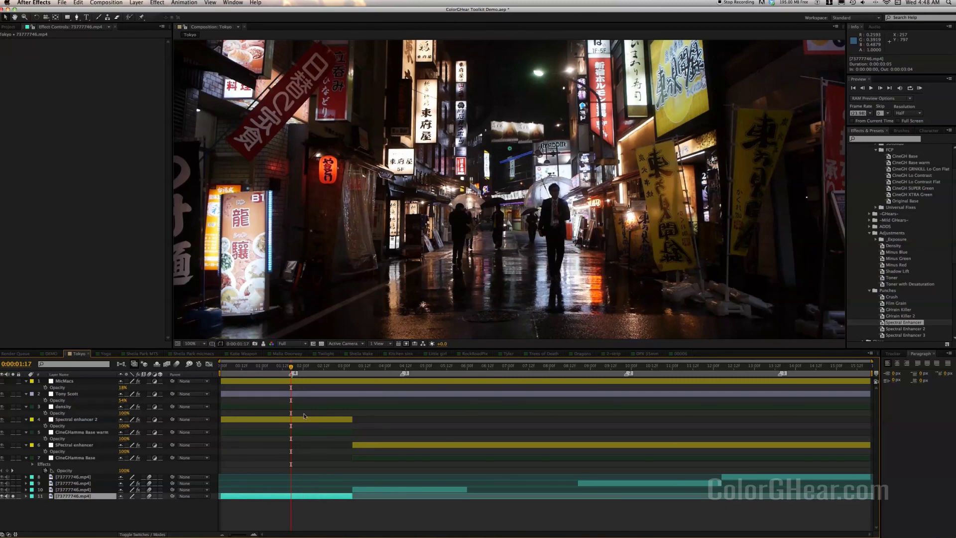
click(302, 432)
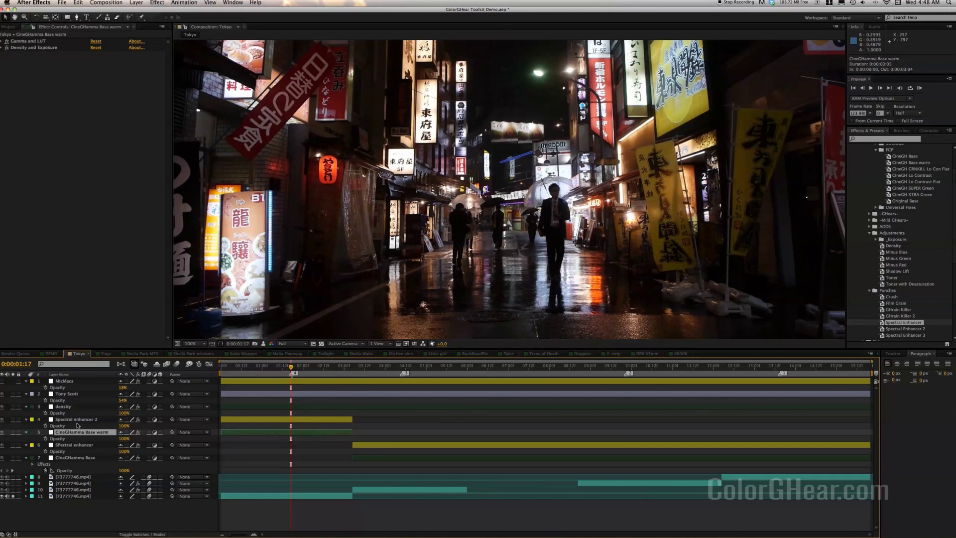
click(295, 381)
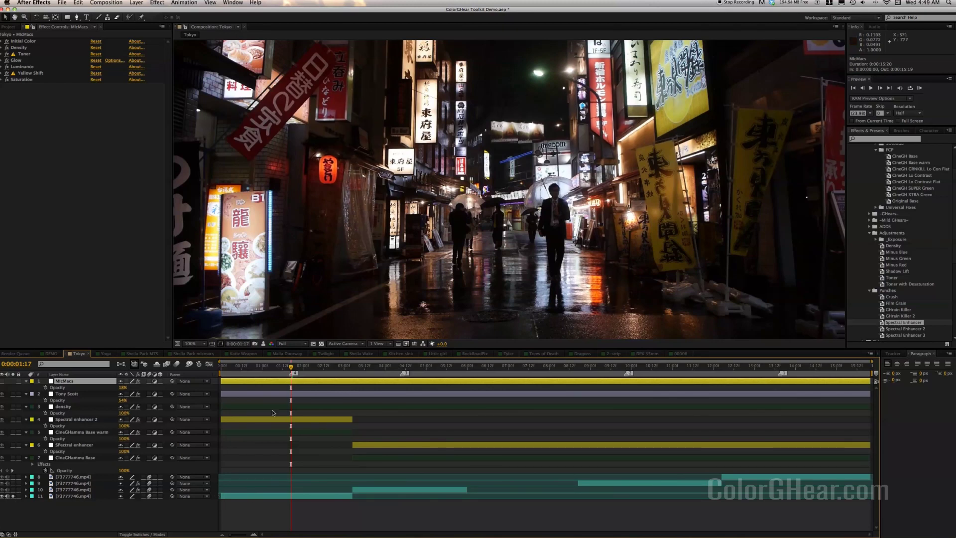
click(272, 435)
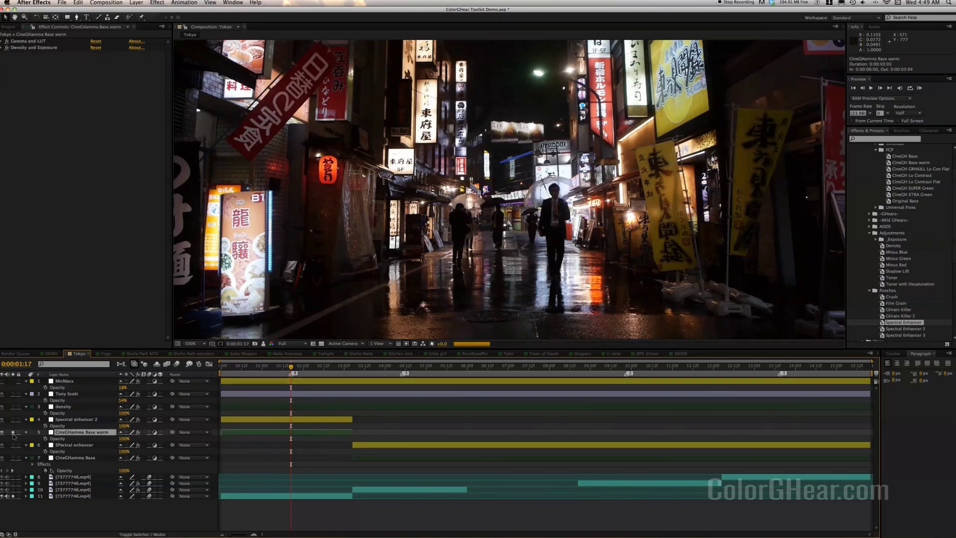
click(13, 434)
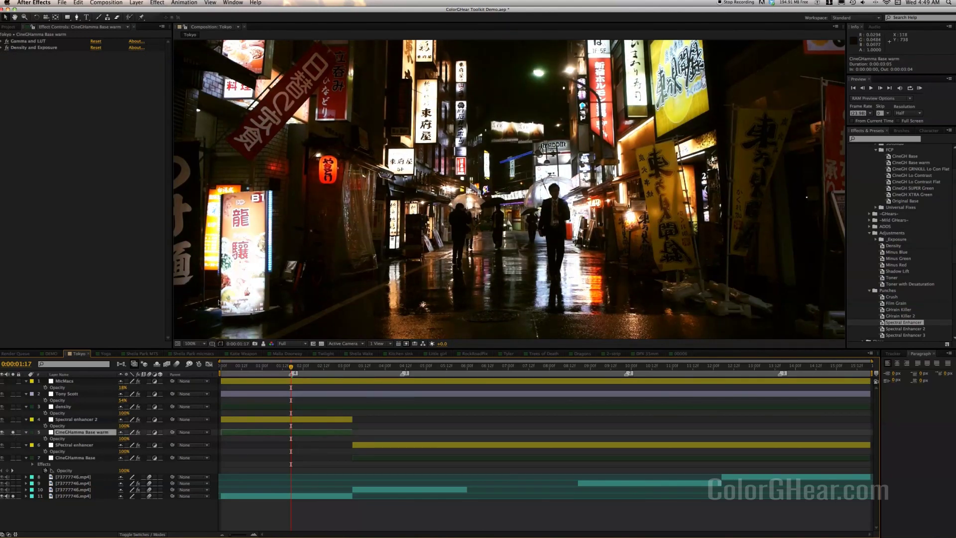
click(13, 432)
click(14, 434)
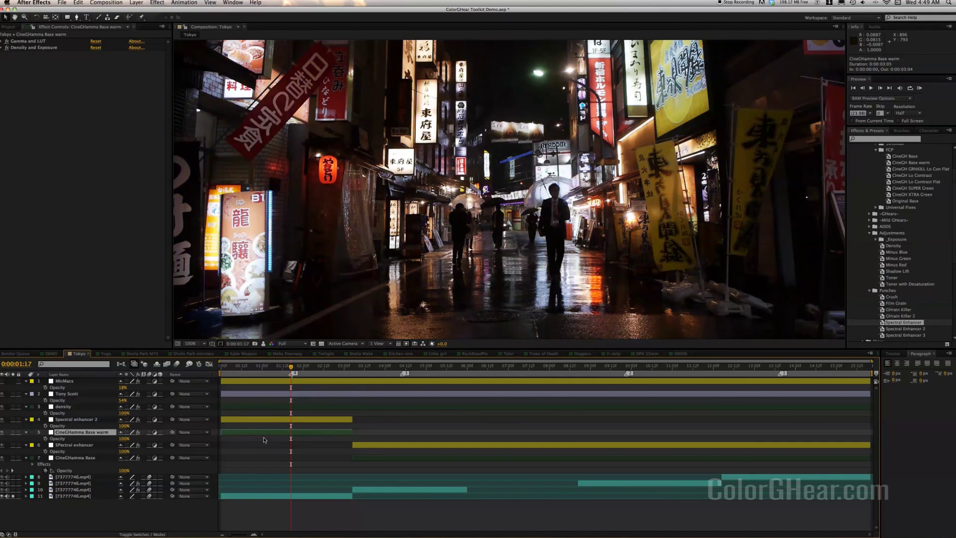
Select Tony Scott to show its Color Finesse 3 settings, soloing it briefly.
click(263, 395)
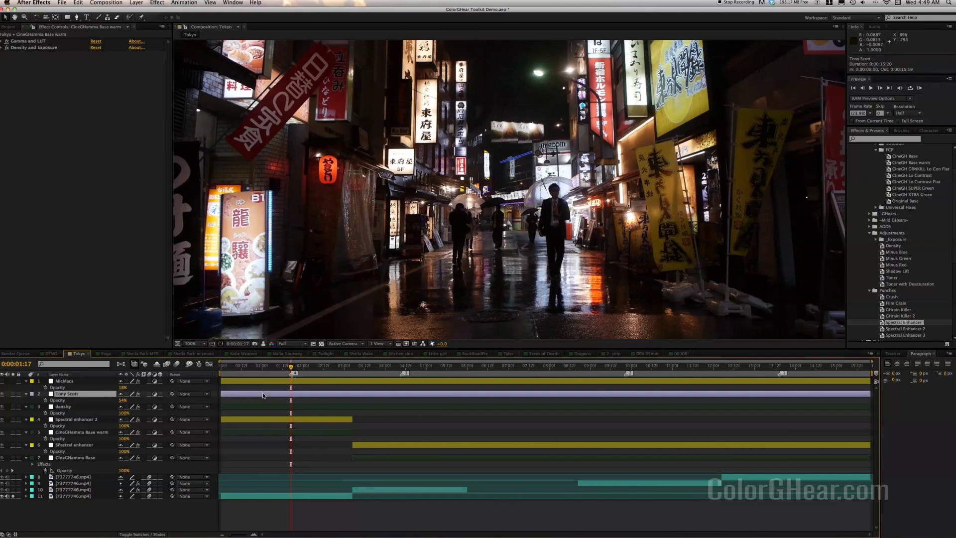
click(14, 394)
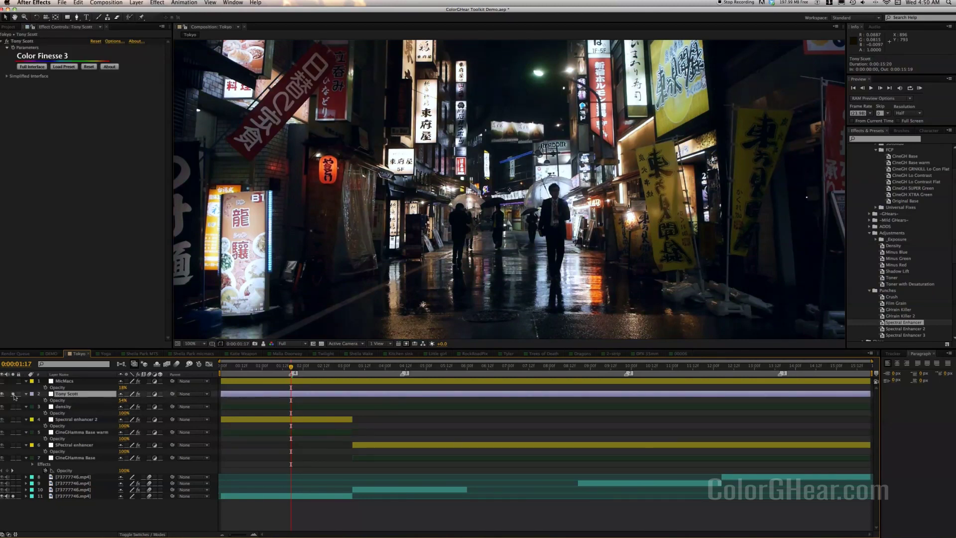
click(13, 395)
click(14, 395)
Select the MicMacs layer to list its effects, Initial Color through Saturation.
click(290, 380)
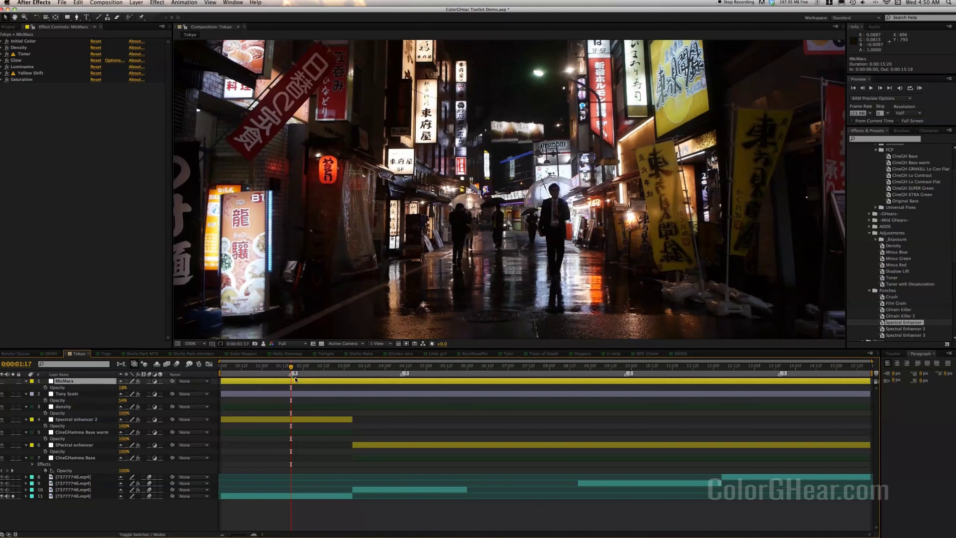
mouse_move(337, 529)
click(264, 344)
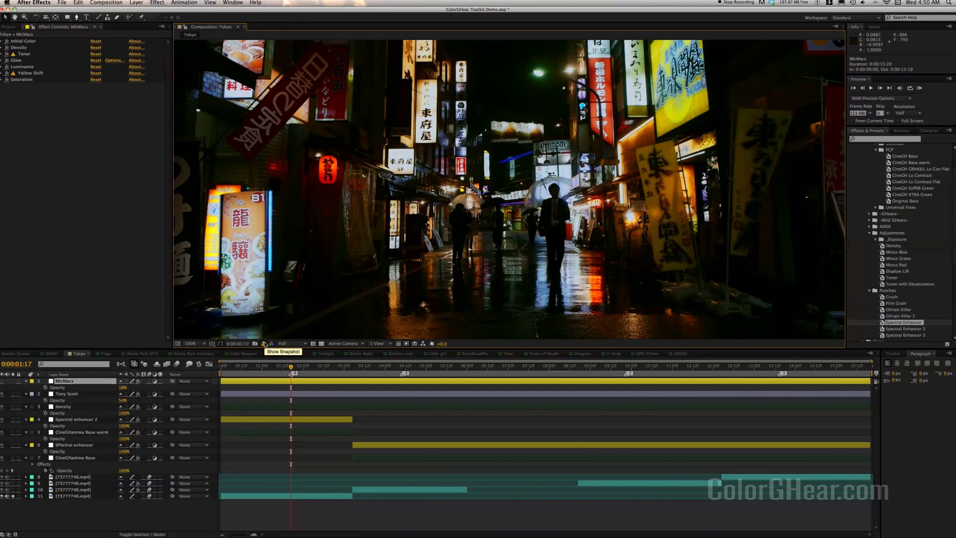
drag(265, 344, 264, 344)
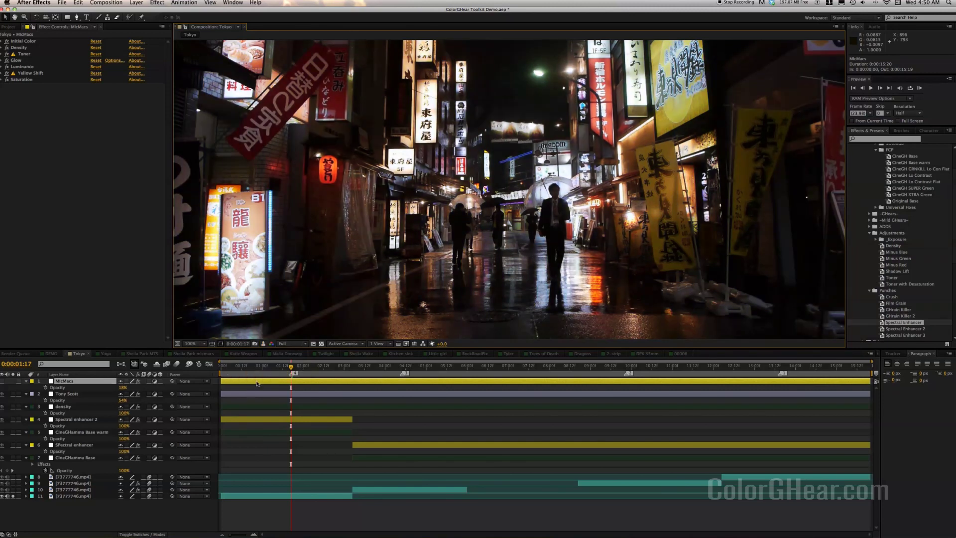
Move MicMacs' in-point to 0:00:03:16 and check the frame against the saved snapshot.
drag(223, 381, 354, 382)
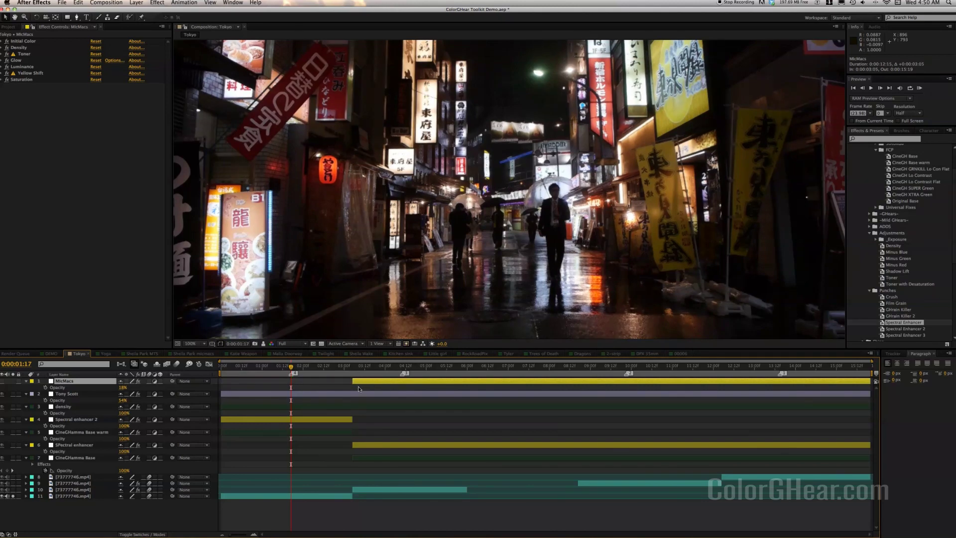
click(299, 367)
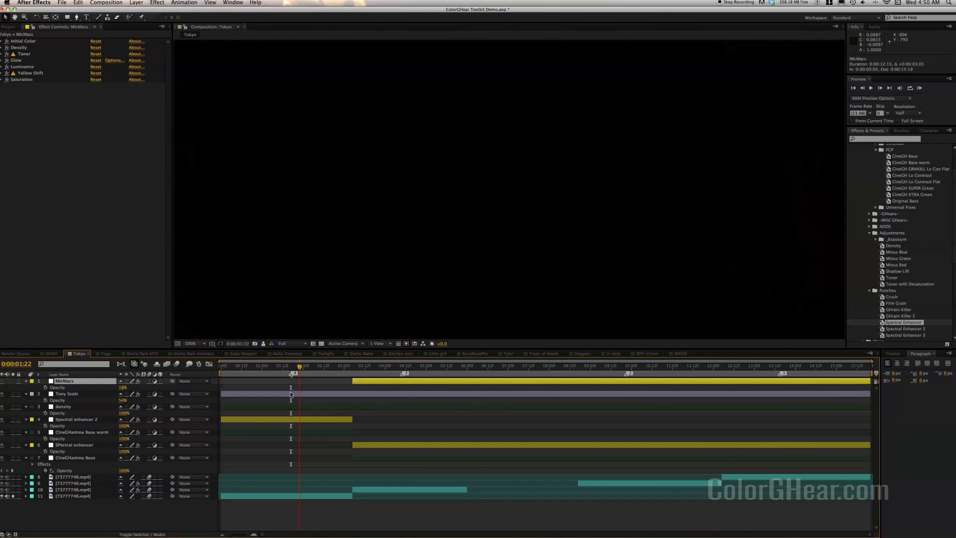
click(291, 396)
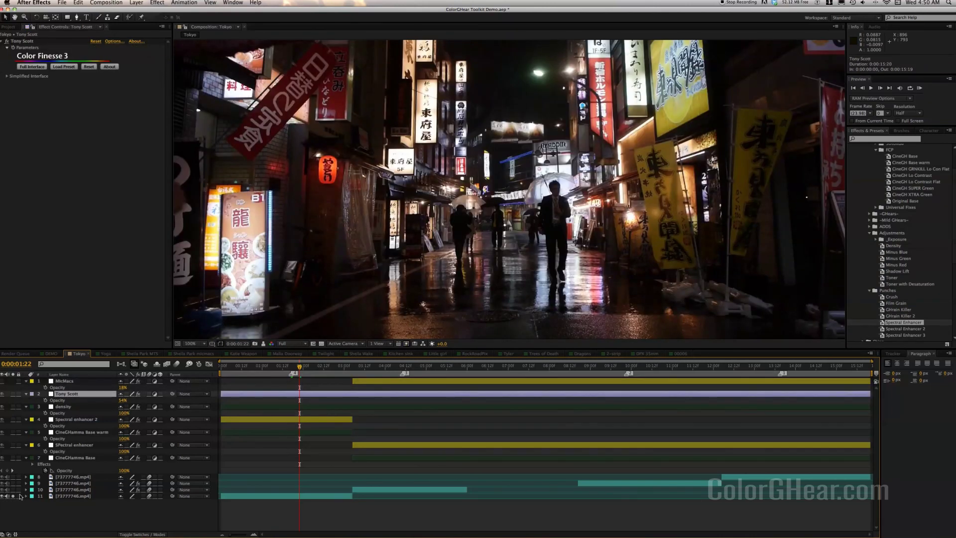
click(264, 344)
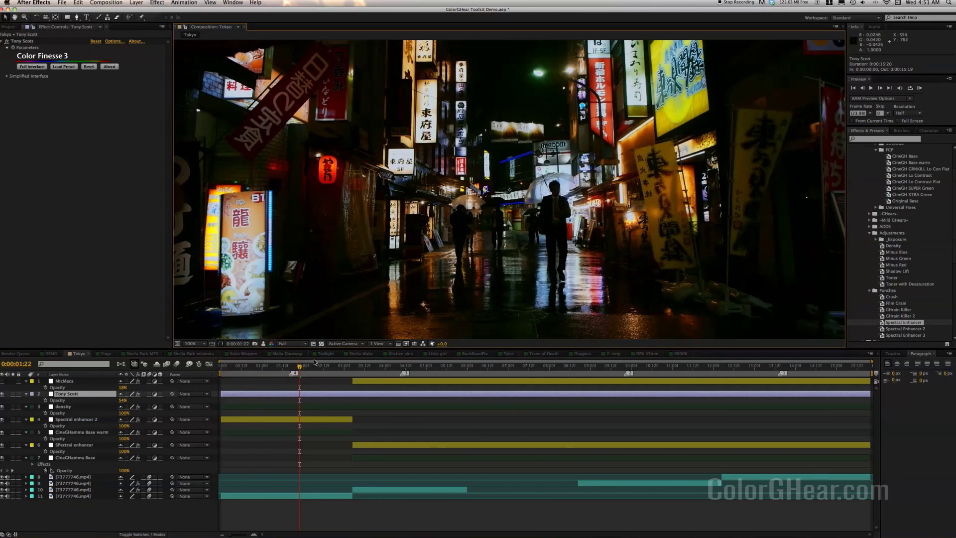
Return to 0:00:01:17 and select the layers from Tony Scott through CineGHamma Base warm.
click(291, 363)
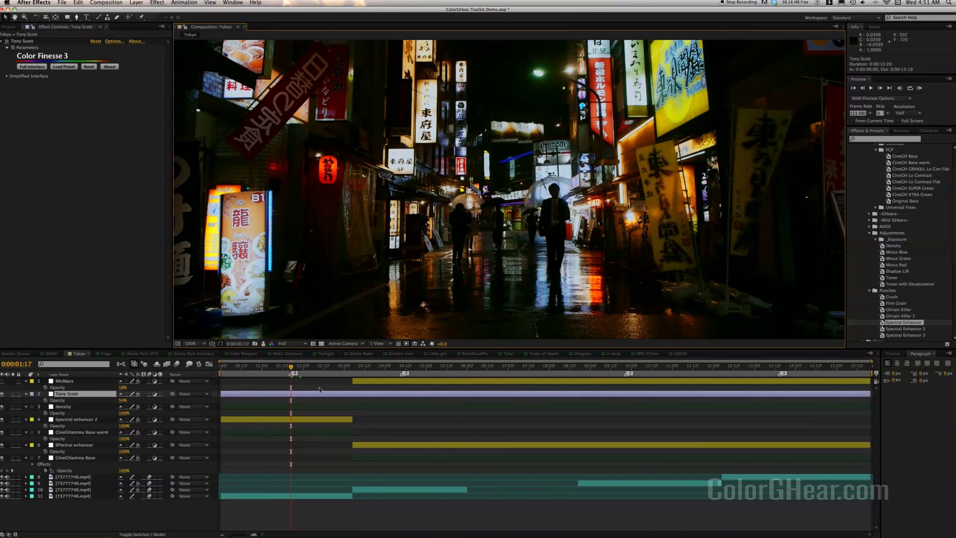
click(309, 431)
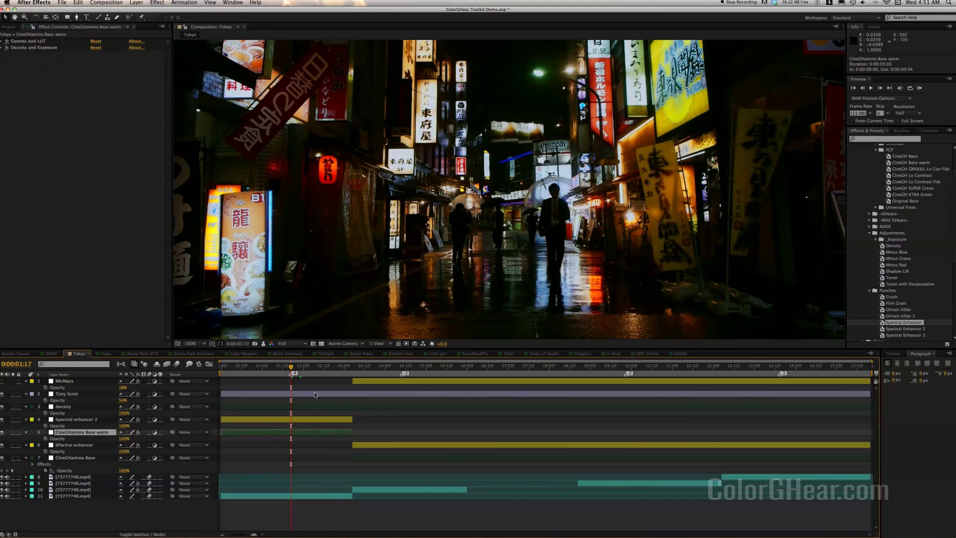
shift+click(314, 394)
Delete the four selected grading layers, then solo and select the bottom 73777746.mp4 clip.
key(Delete)
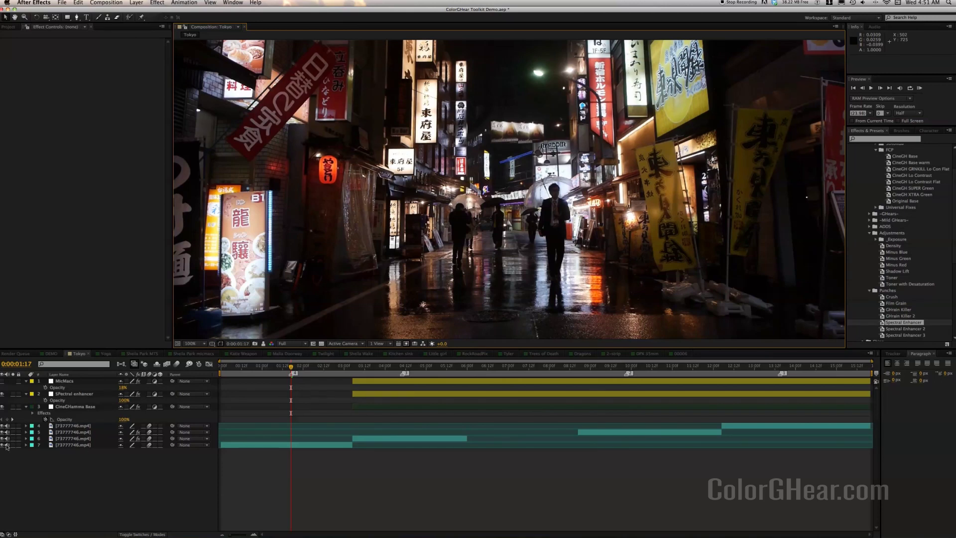
click(12, 445)
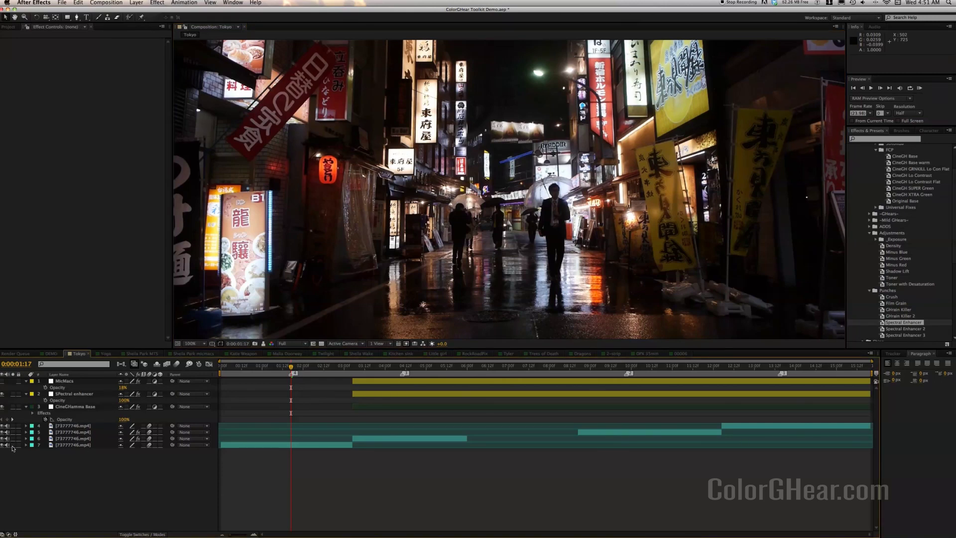
click(307, 445)
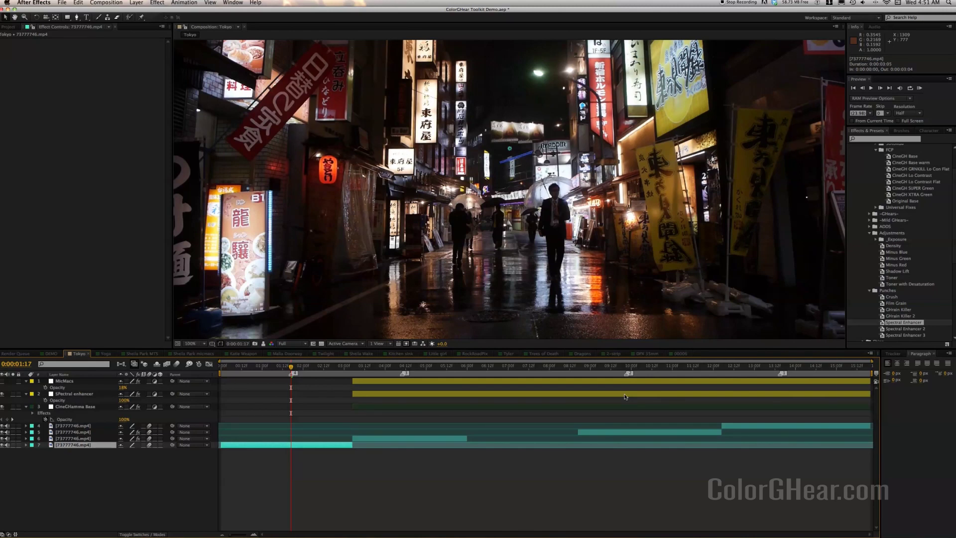
key(3)
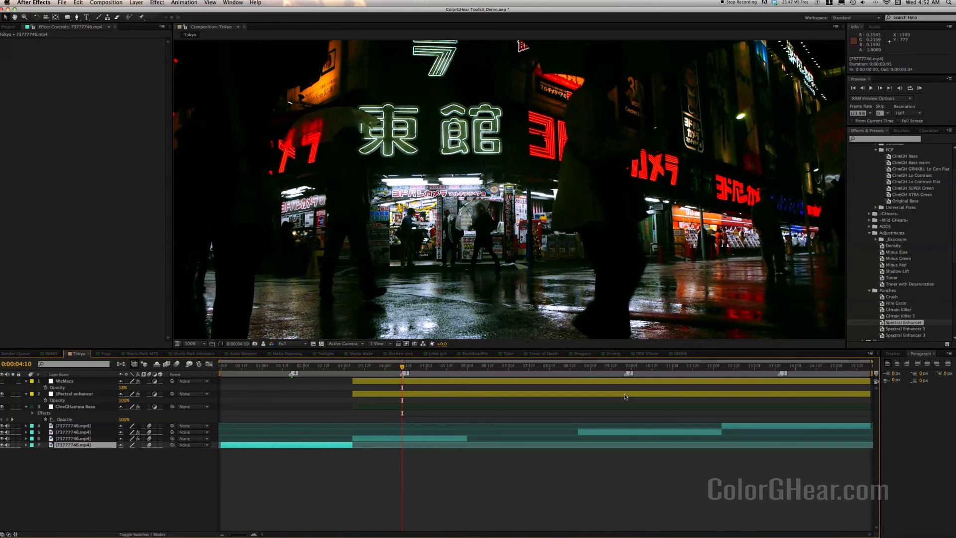
click(431, 438)
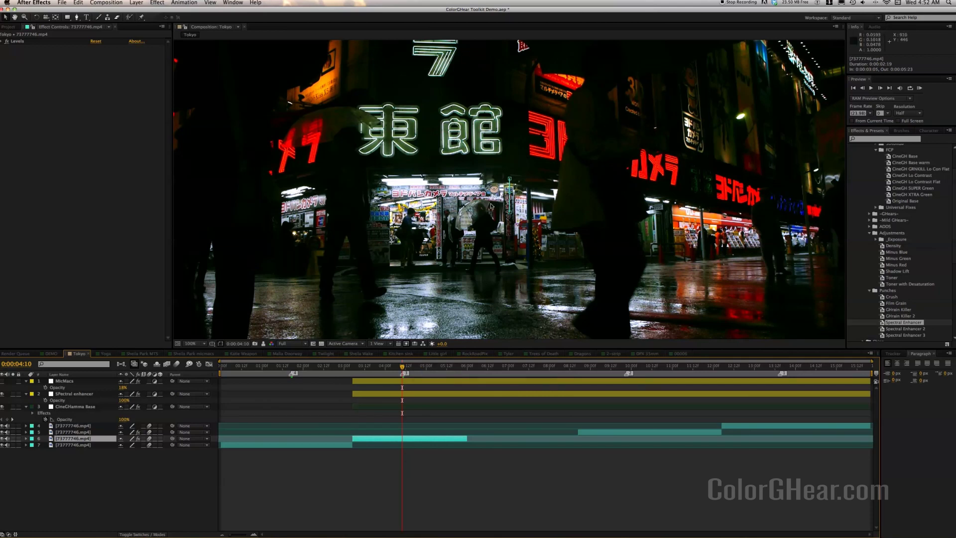
key(2)
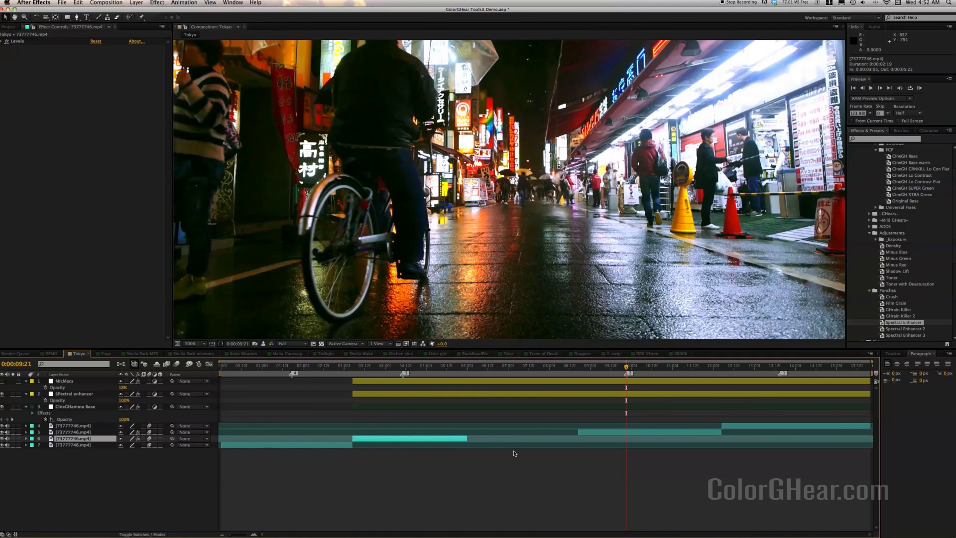
key(1)
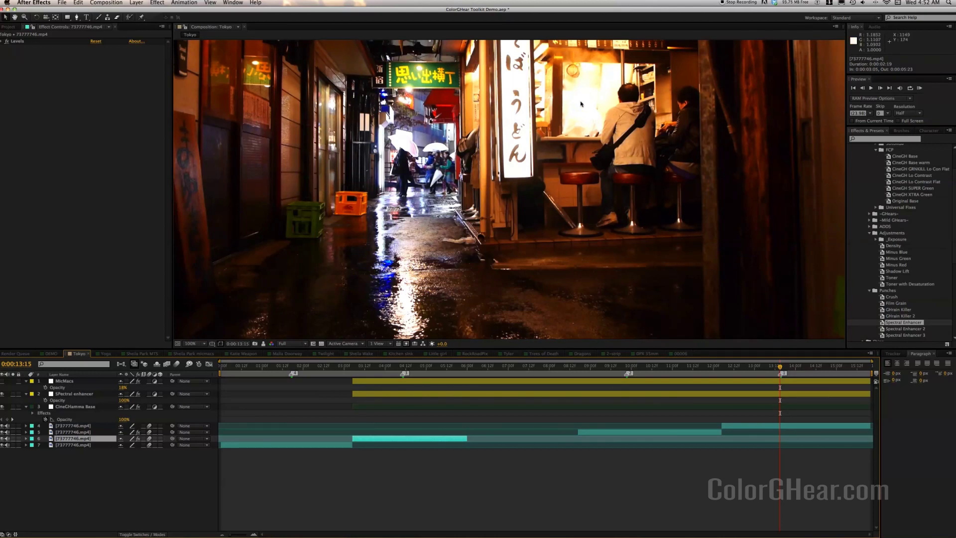
key(2)
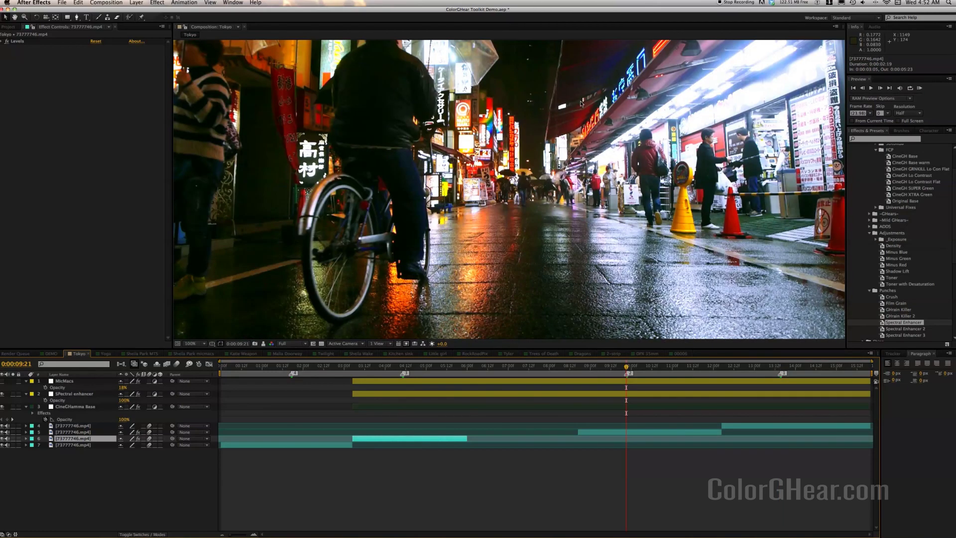
key(1)
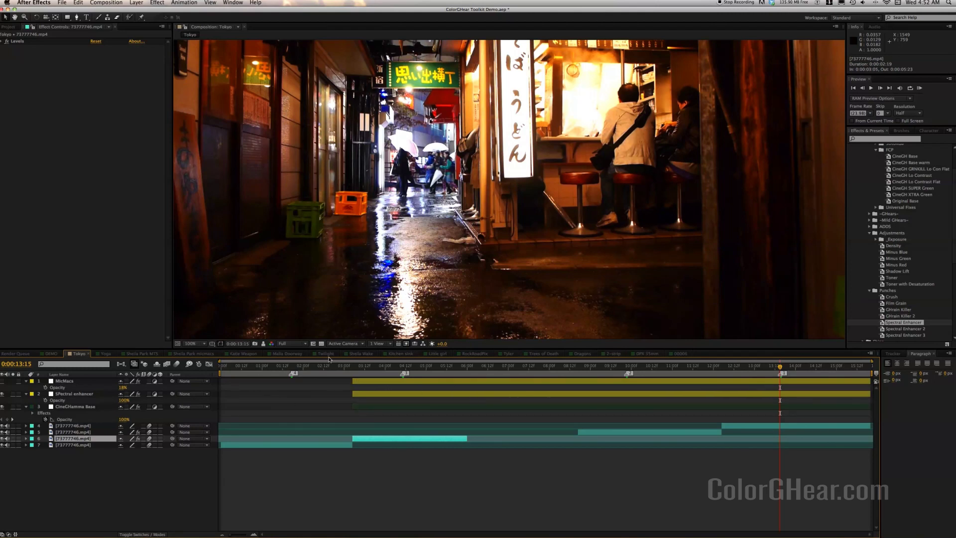
click(292, 366)
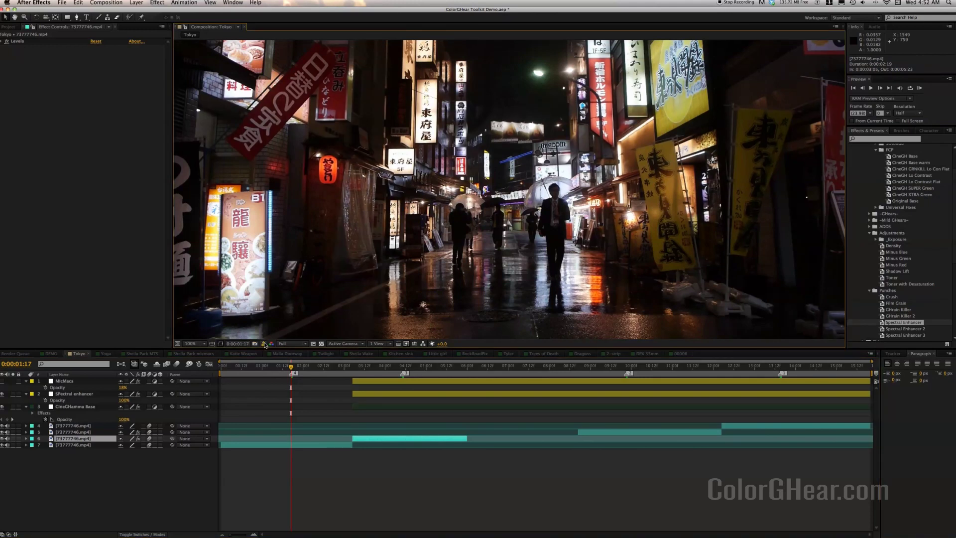
Compare against the snapshot, then add two adjustment layers and place them above the bottom clip.
click(264, 344)
click(330, 445)
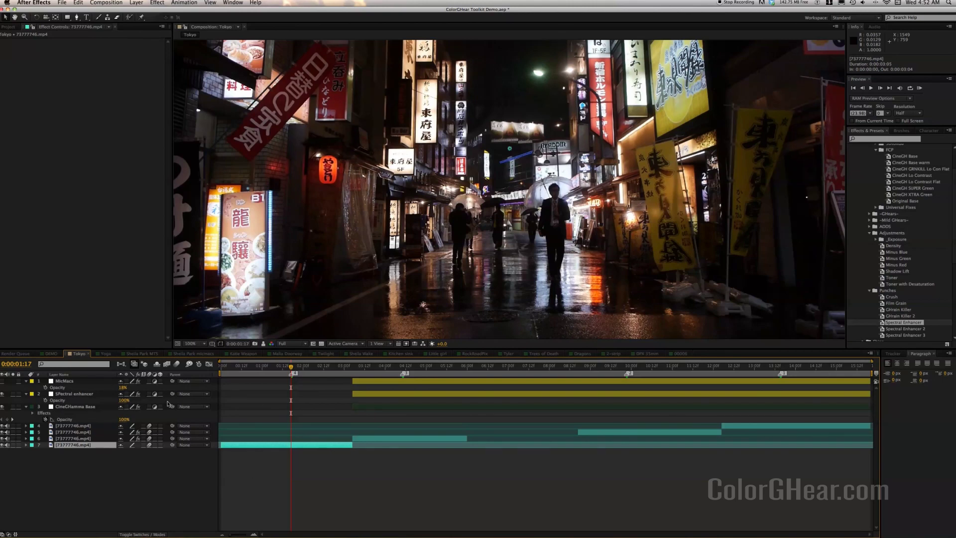
click(266, 464)
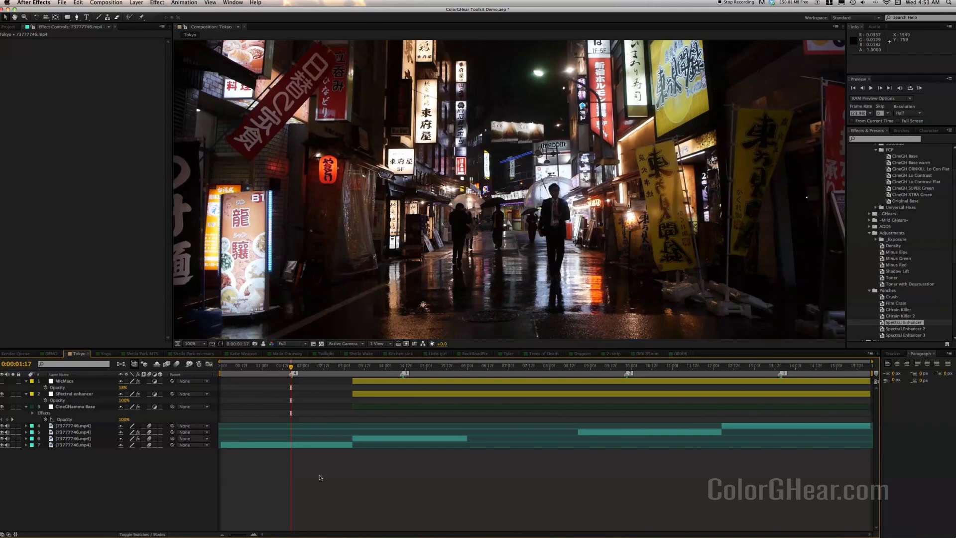
key(super+alt+y)
key(super+alt+y)
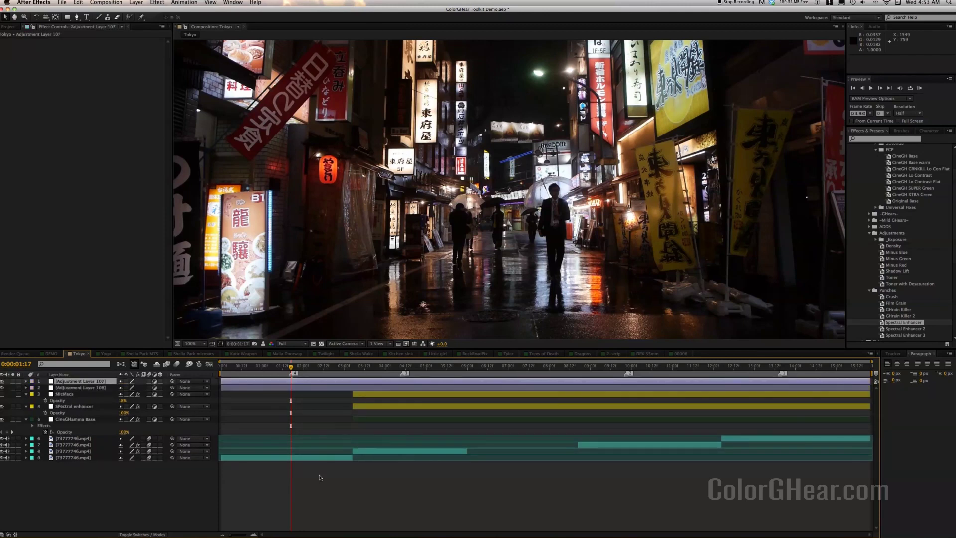
click(312, 389)
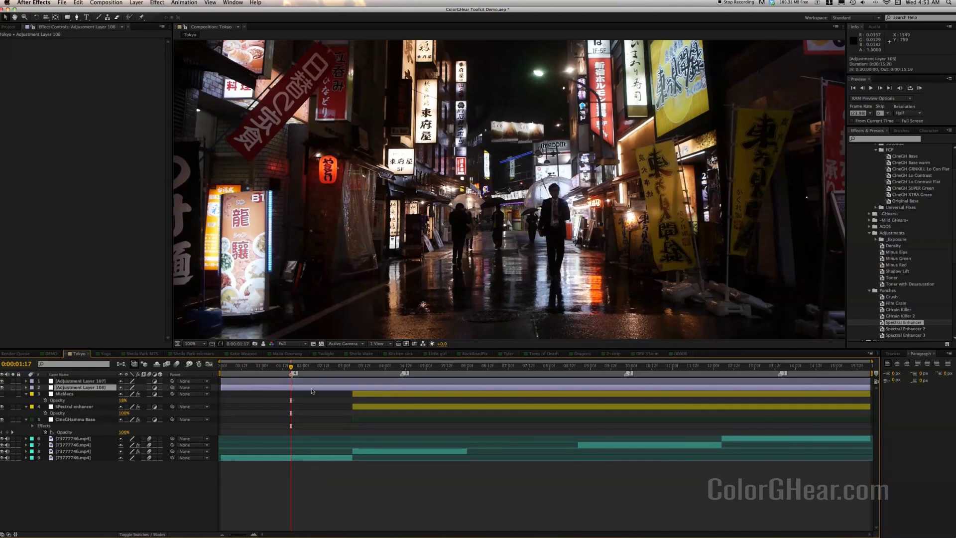
shift+click(316, 381)
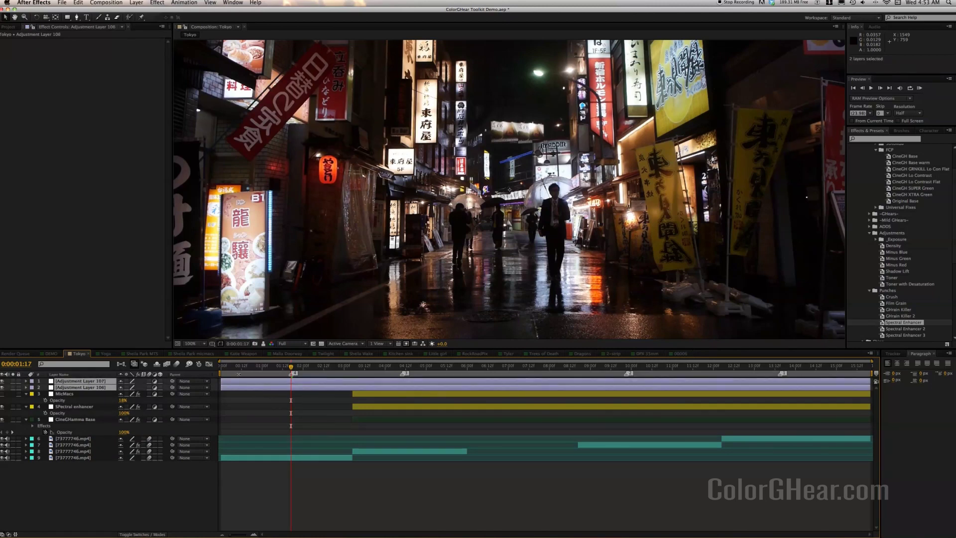
drag(72, 388, 79, 453)
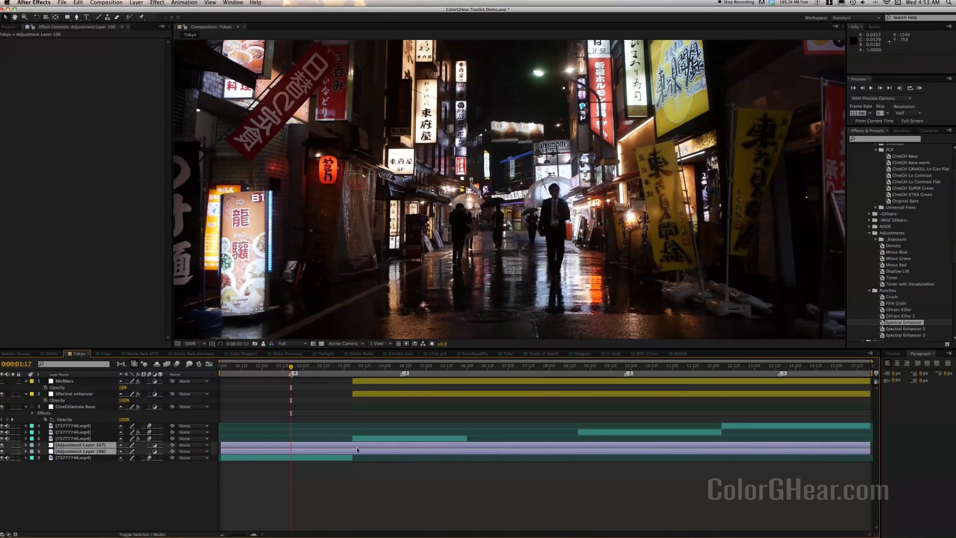
Rename Adjustment Layer 106 to 'CineGHamma'.
click(330, 461)
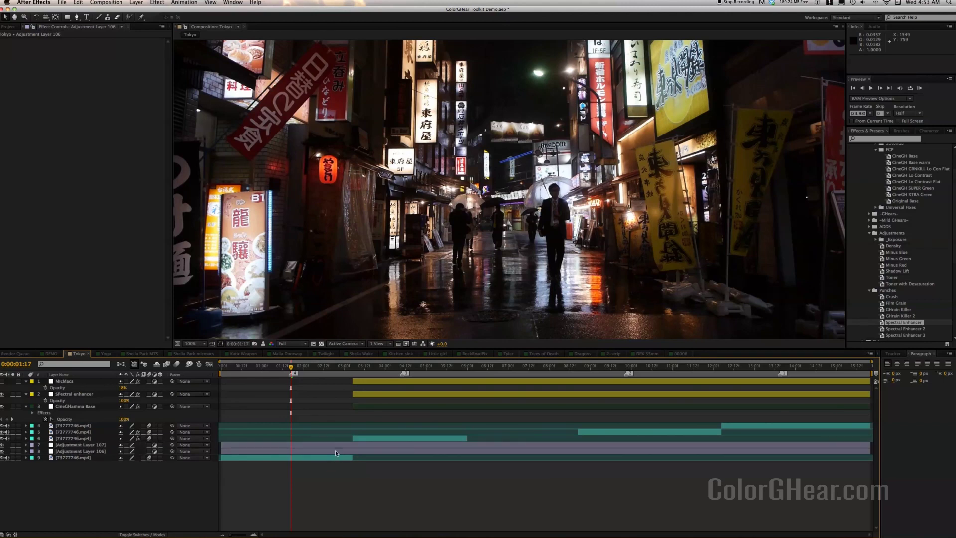
click(335, 452)
key(Return)
text(CineGHamma)
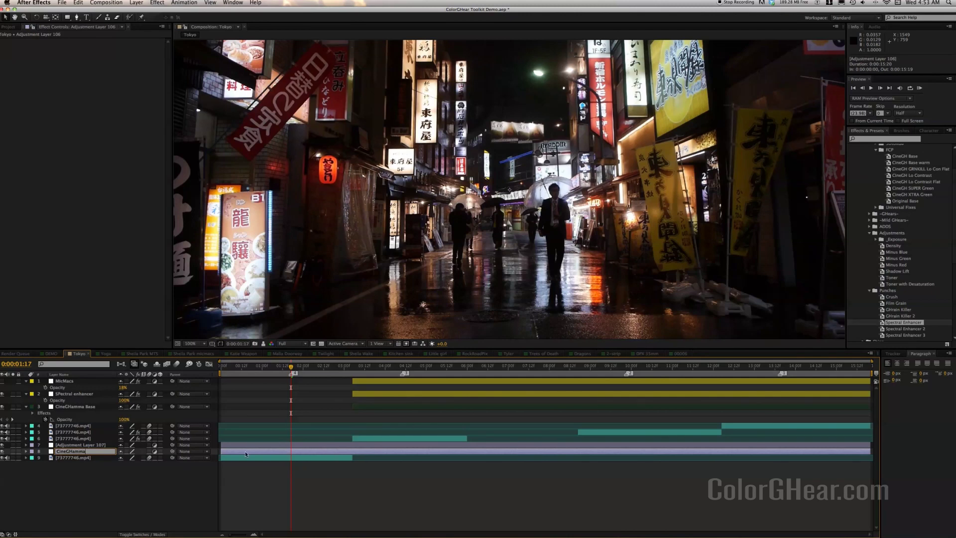
key(Return)
click(251, 481)
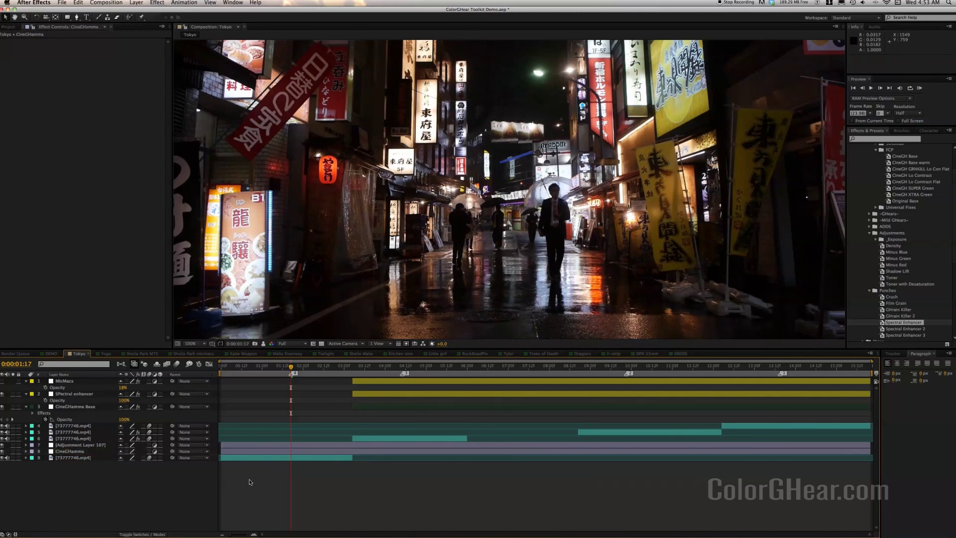
click(294, 451)
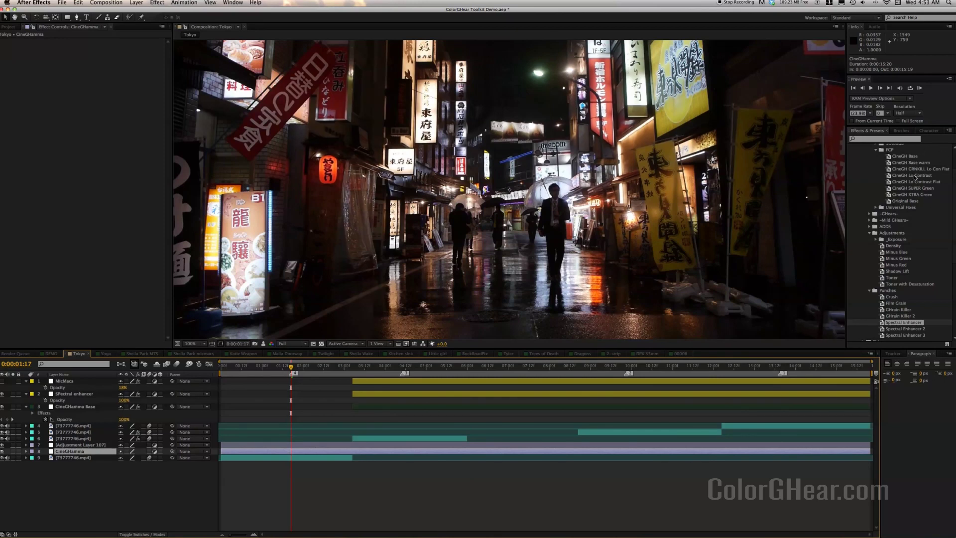
Apply the CineGH Base warm preset to CineGHamma and compare it with the snapshot.
drag(910, 164, 309, 454)
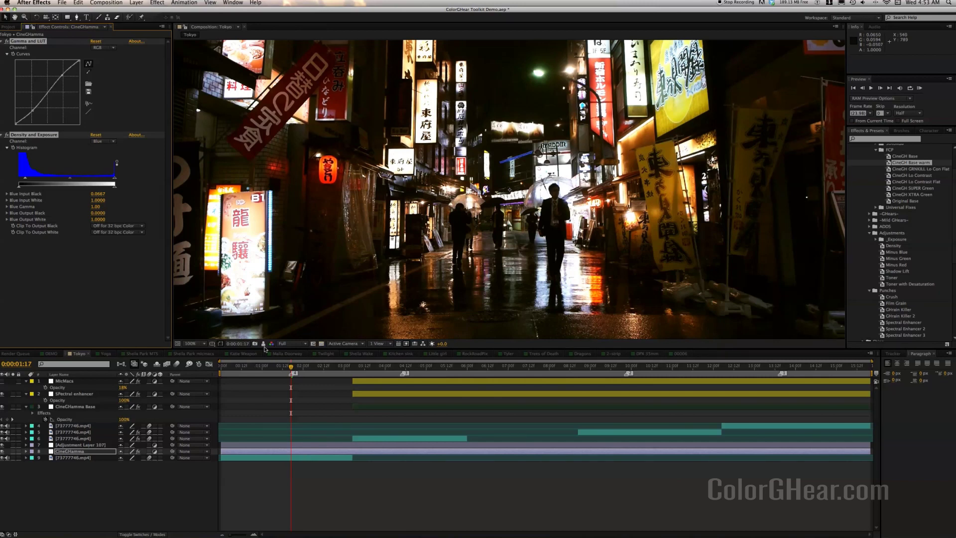
click(264, 345)
click(264, 347)
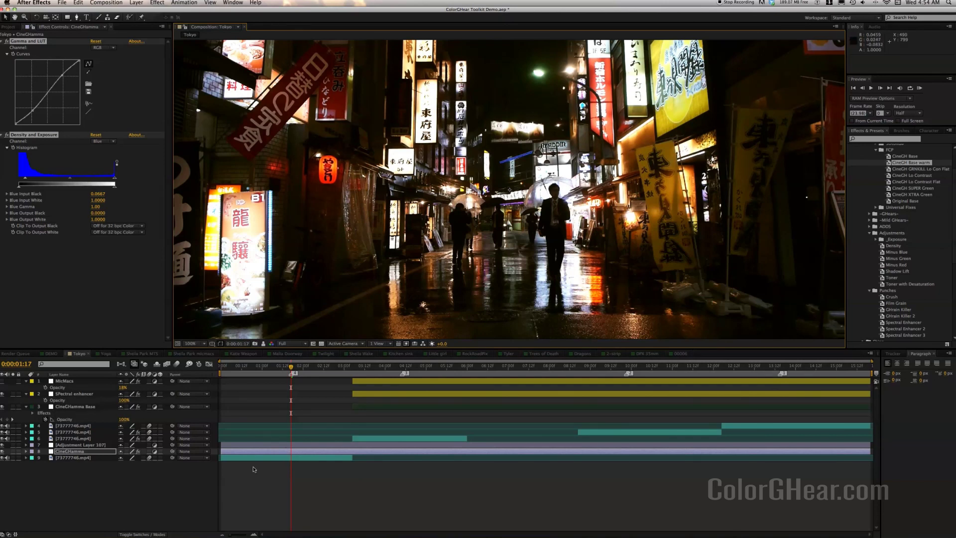
Select Adjustment Layer 107 and begin renaming it.
click(244, 451)
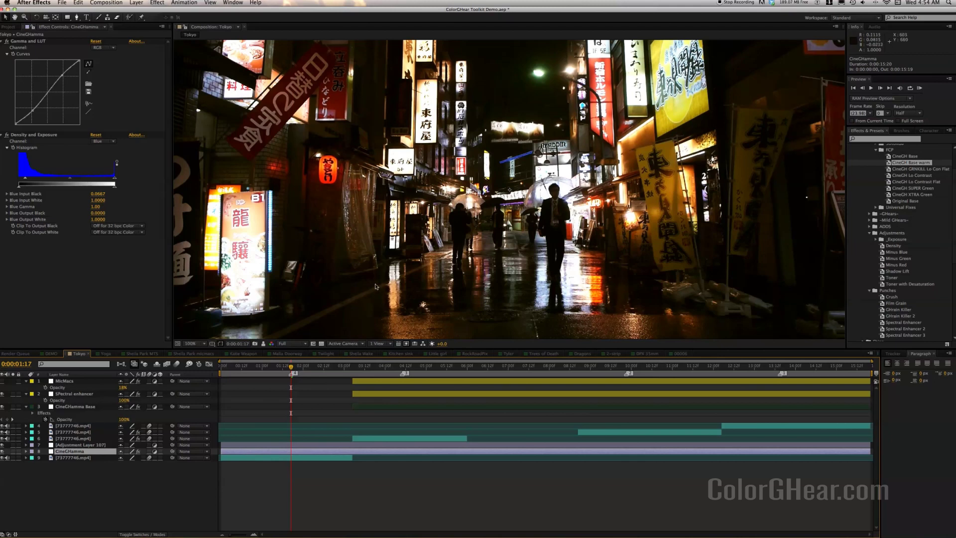
click(282, 447)
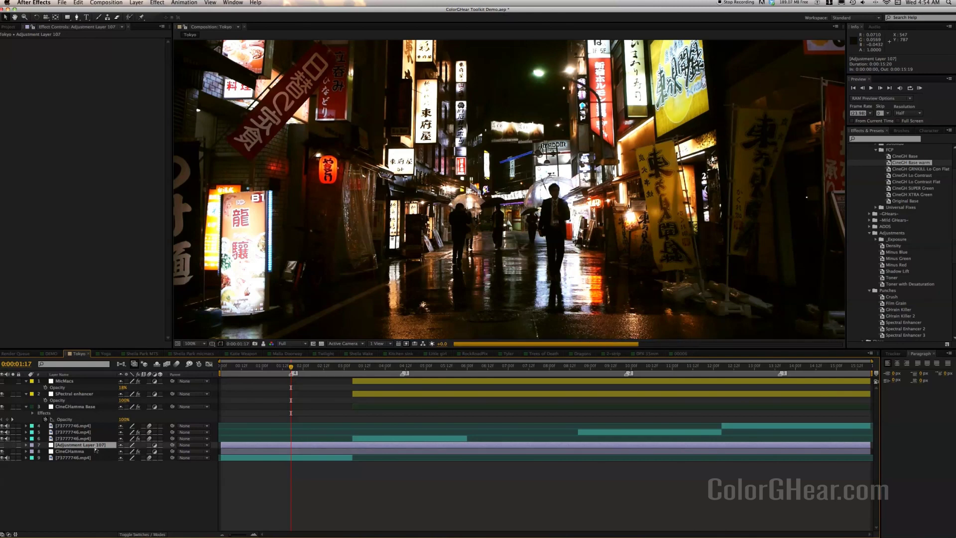
key(Return)
Name Adjustment Layer 107 'Spectral'.
text(S)
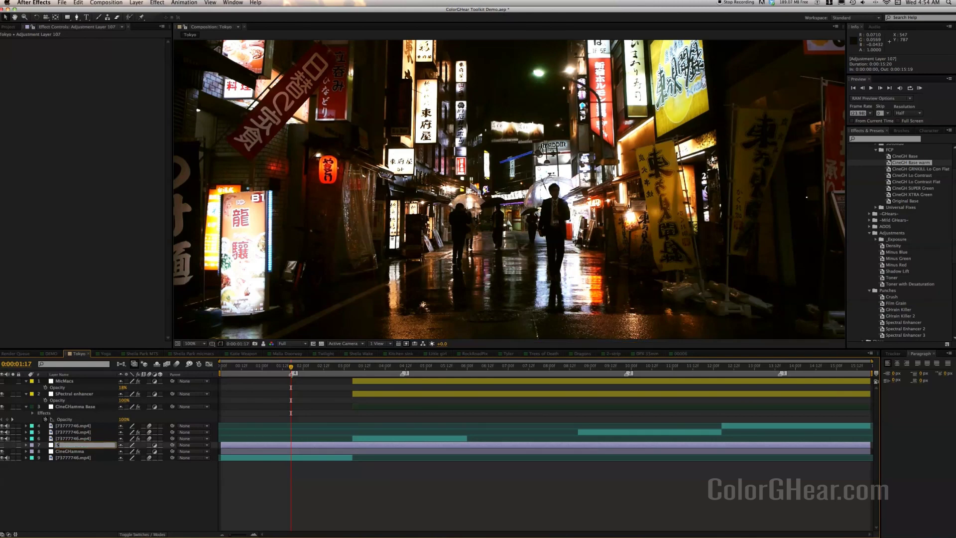
text(pectral)
key(Return)
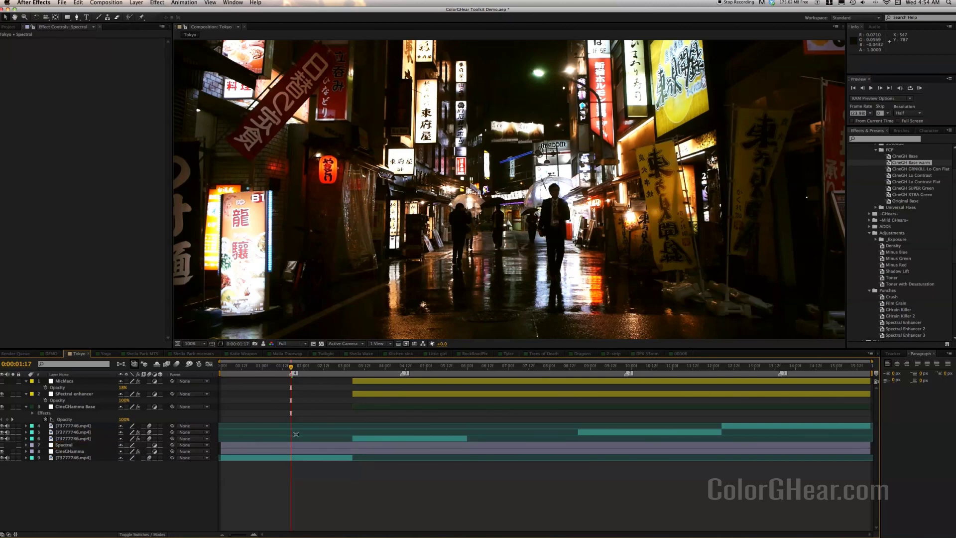
click(296, 447)
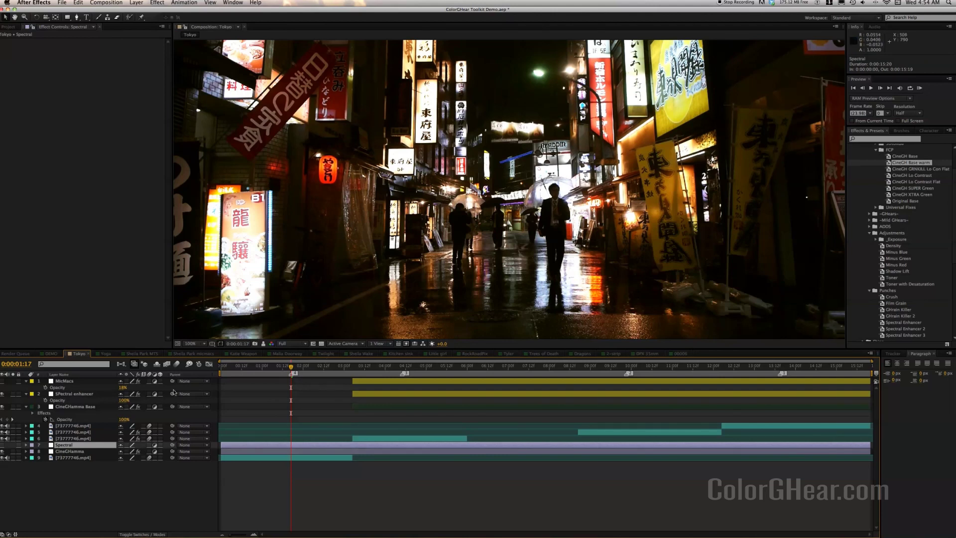
click(295, 484)
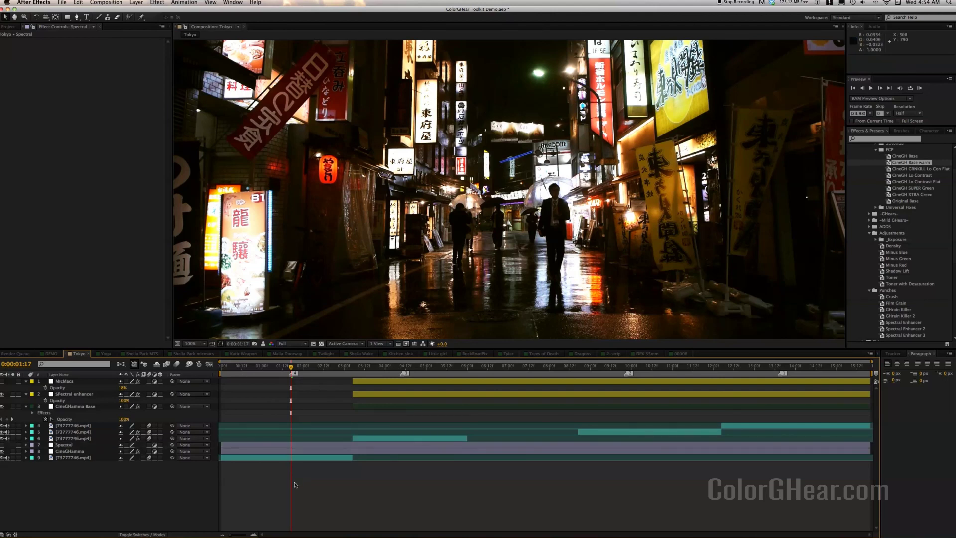
Add a new adjustment layer just above Spectral and name it 'Tony Scott'.
key(super+alt+y)
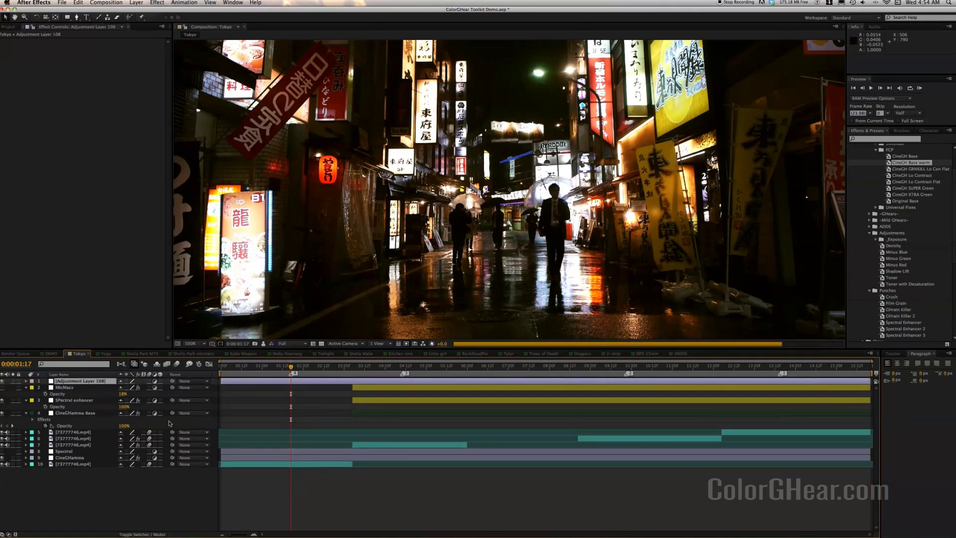
drag(100, 381, 105, 448)
click(110, 447)
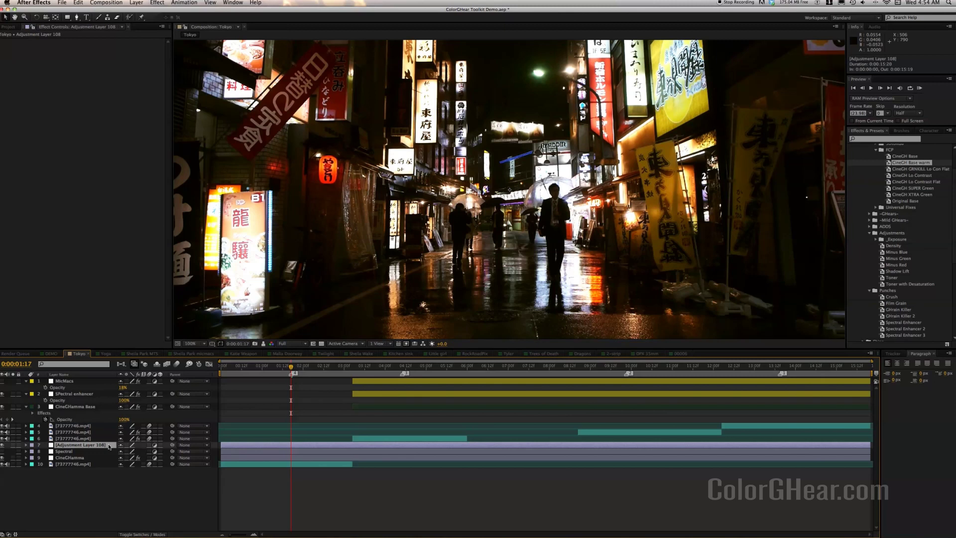
key(Return)
text(Topn)
text(ny)
text( Sc)
text(ott)
key(Return)
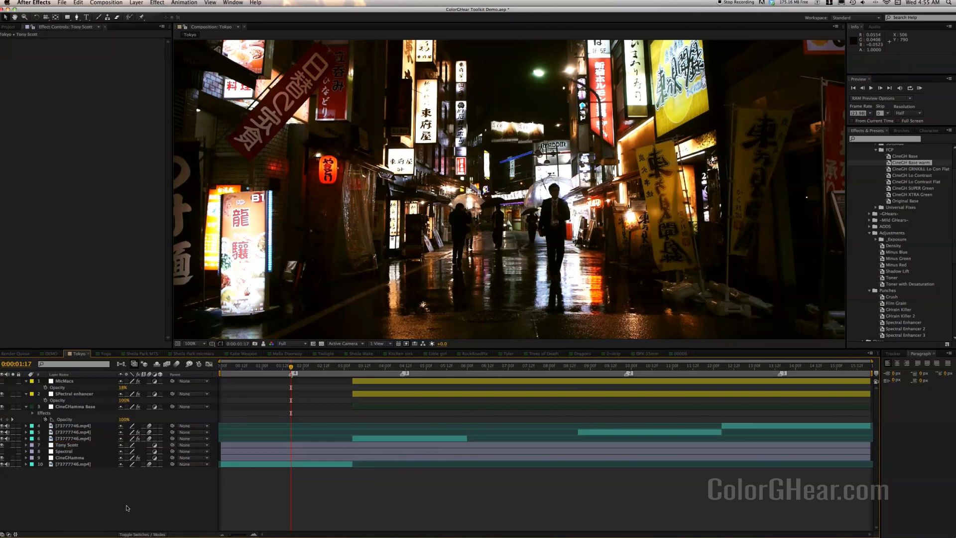
click(99, 446)
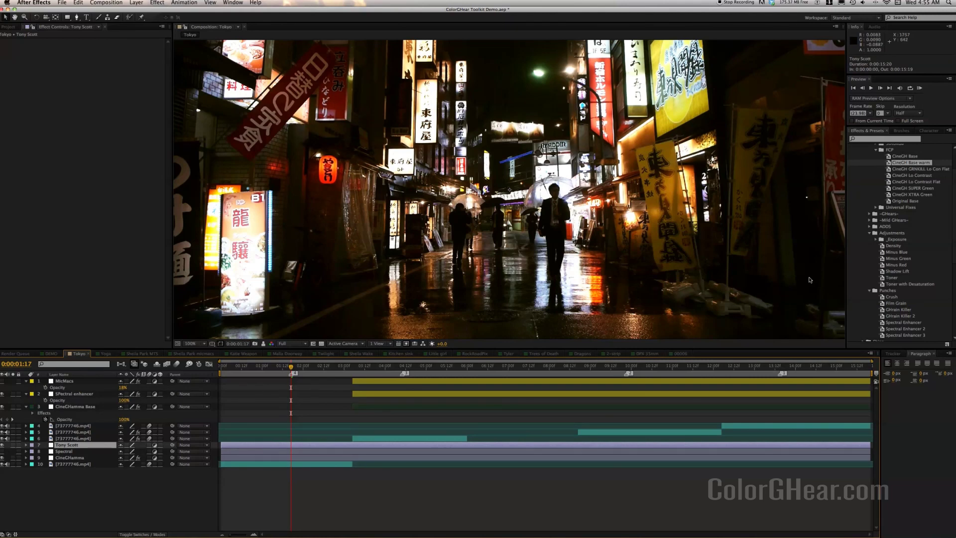
scroll(954, 242, down, 2)
scroll(954, 242, up, 3)
Drag the Tony Scott preset from GHears > Special onto the Tony Scott layer and compare with the snapshot.
click(870, 227)
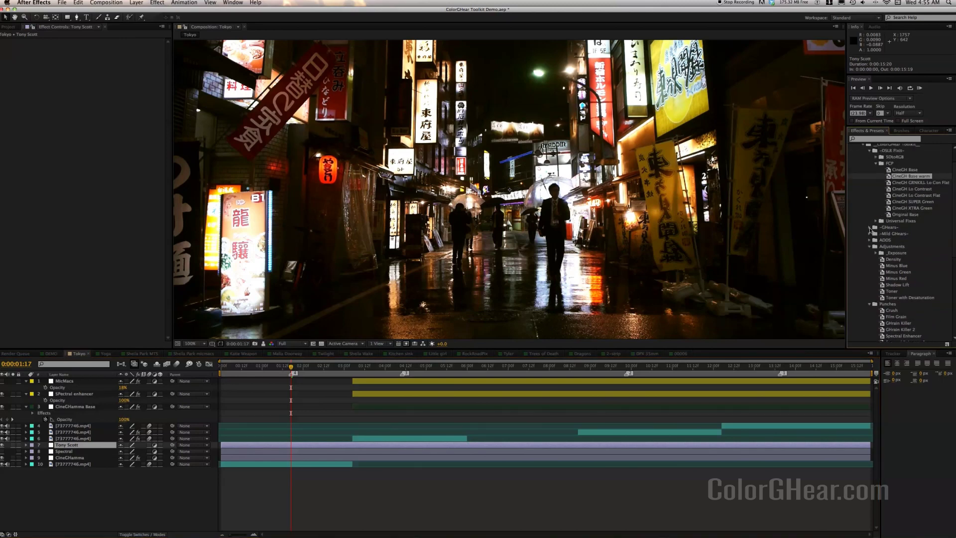
click(875, 247)
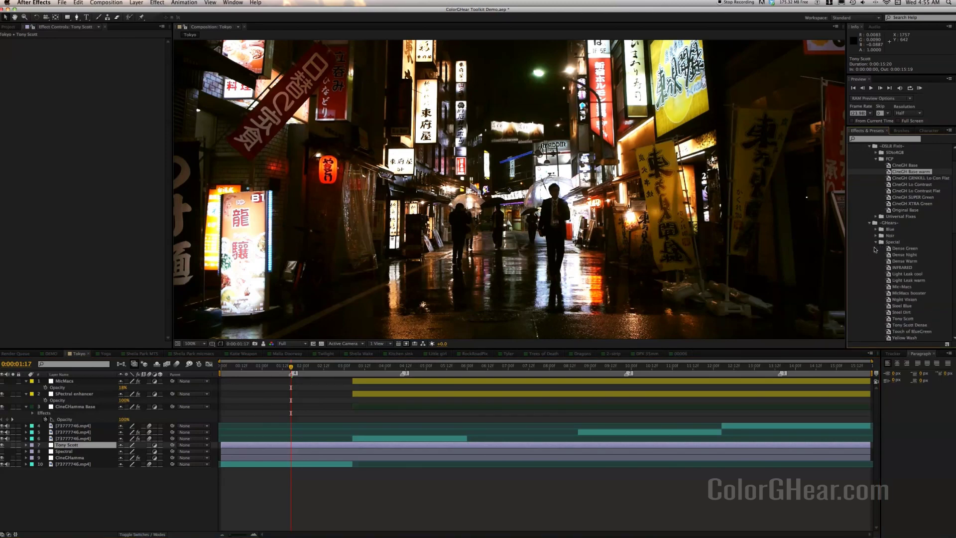
drag(902, 318, 314, 445)
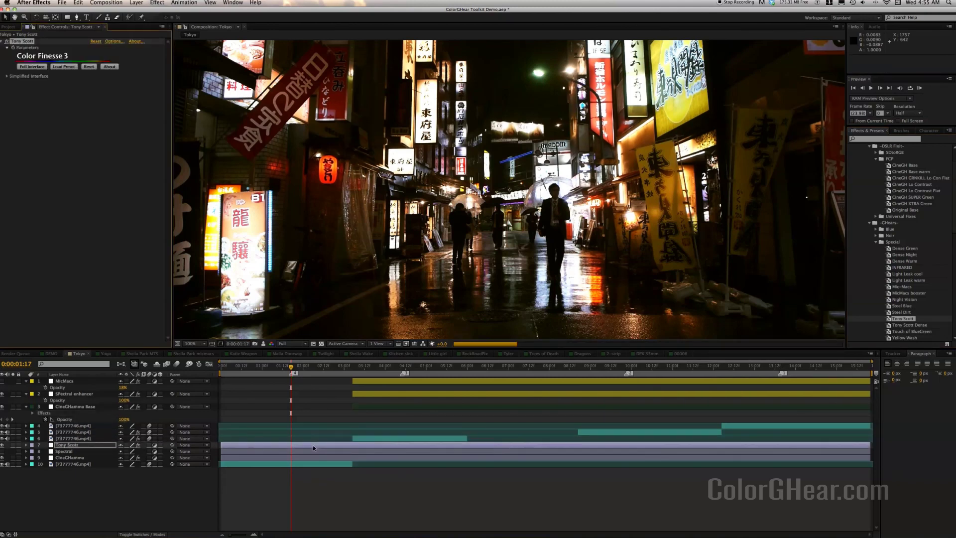
click(264, 344)
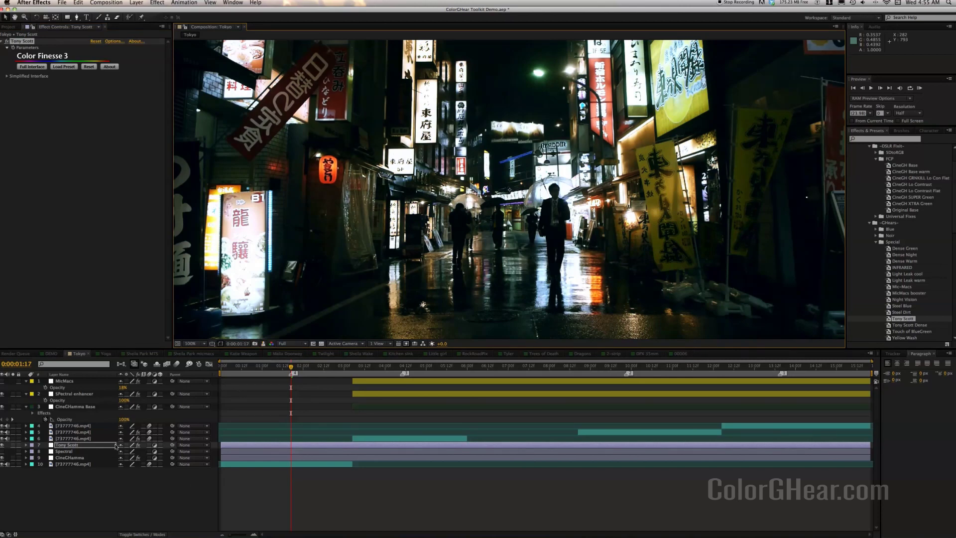
Show opacity for Tony Scott, Spectral and CineGHamma, and set Tony Scott's opacity to 54%.
shift+click(84, 458)
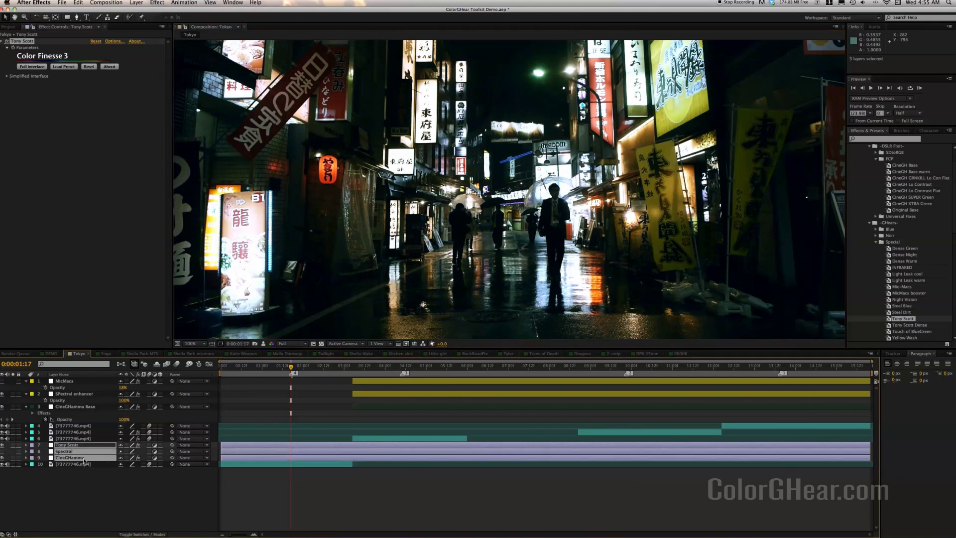
key(t)
click(109, 498)
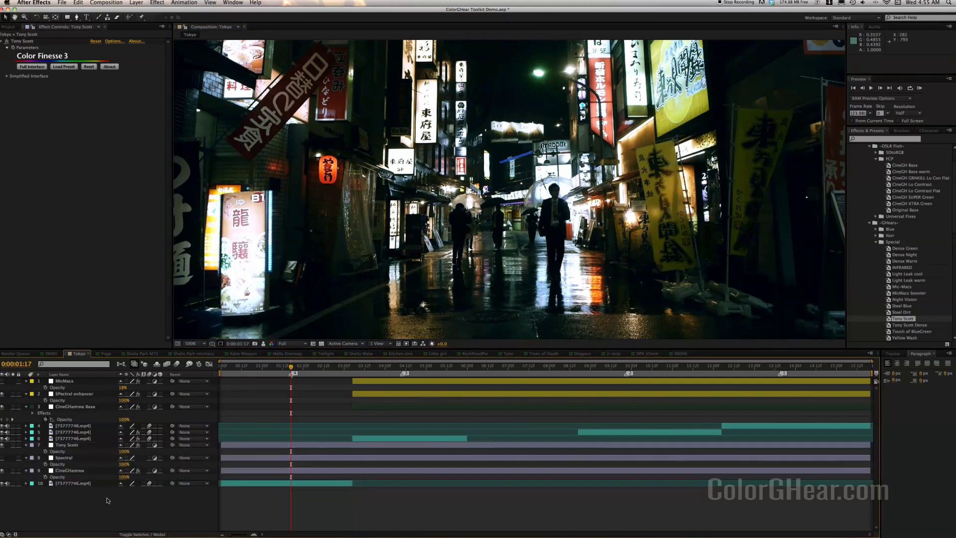
drag(125, 451, 116, 452)
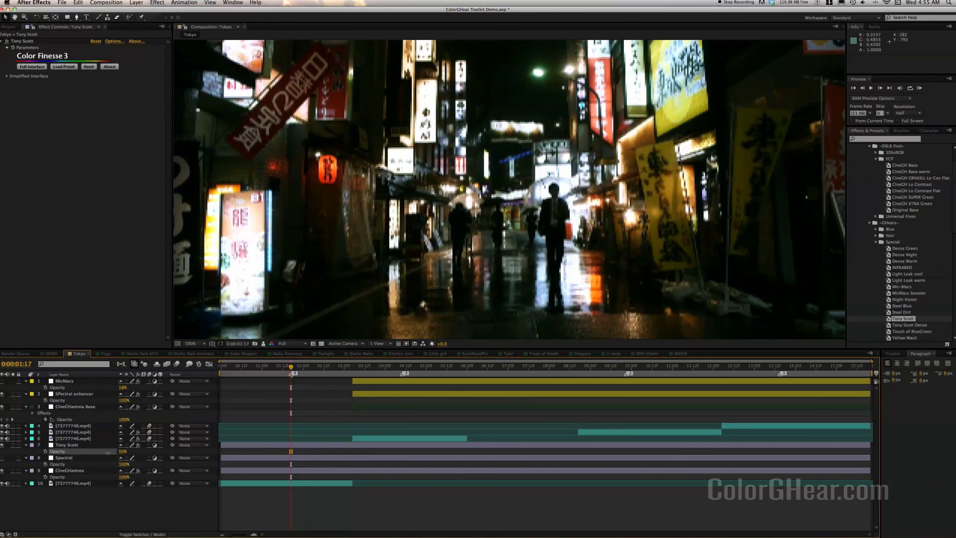
drag(107, 455, 107, 456)
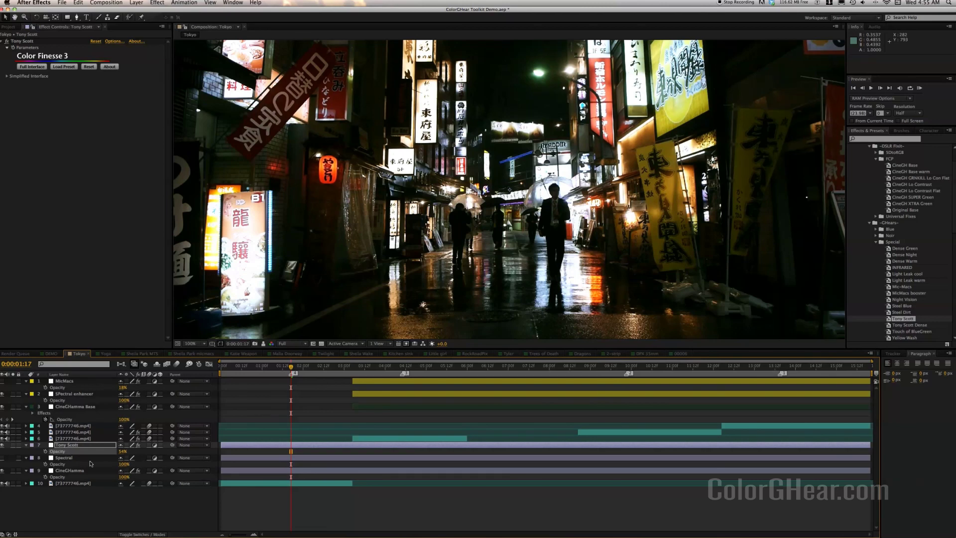
Try a lower CineGHamma opacity, then restore it to 100%.
click(123, 478)
drag(122, 477, 119, 477)
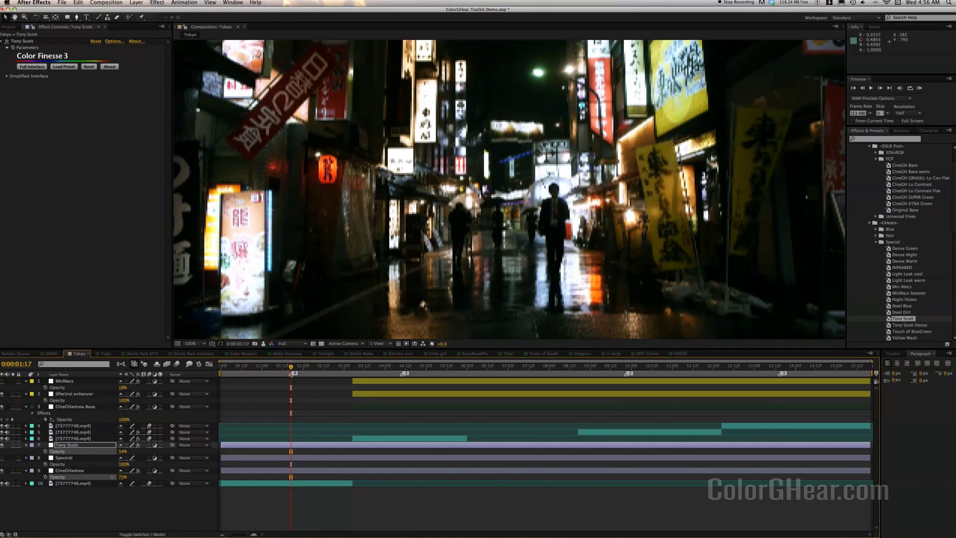
drag(114, 477, 144, 479)
click(232, 468)
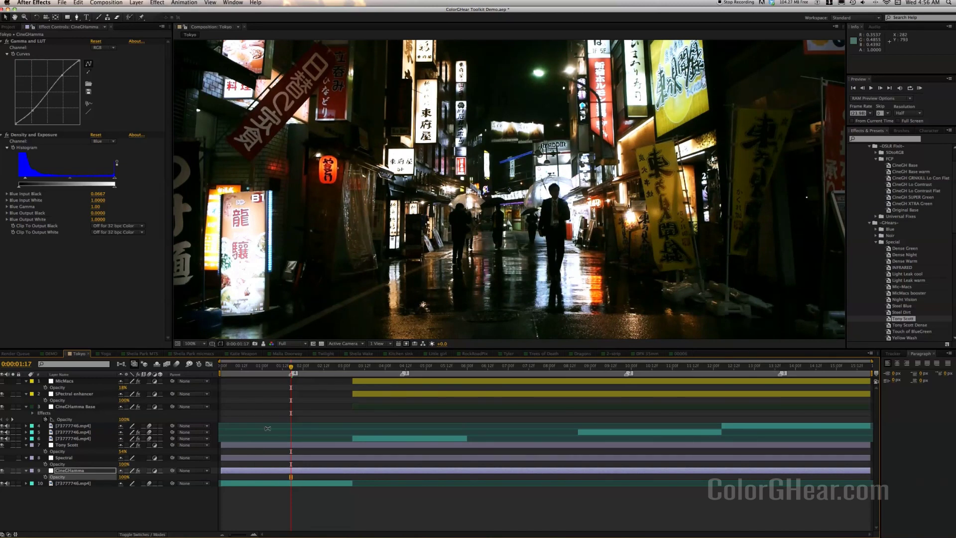
Toggle the Spectral layer's visibility to compare, then apply the Spectral Enhancer preset to it.
click(271, 446)
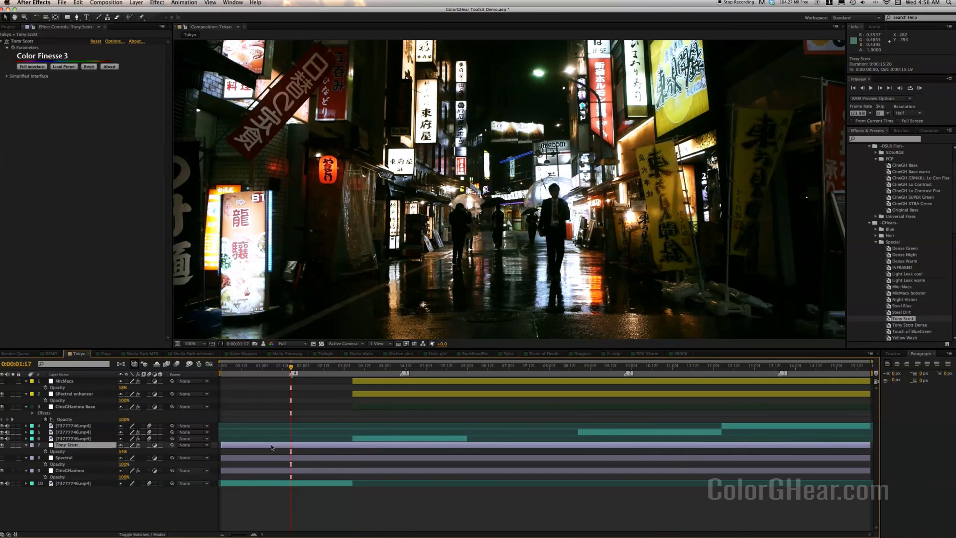
click(272, 459)
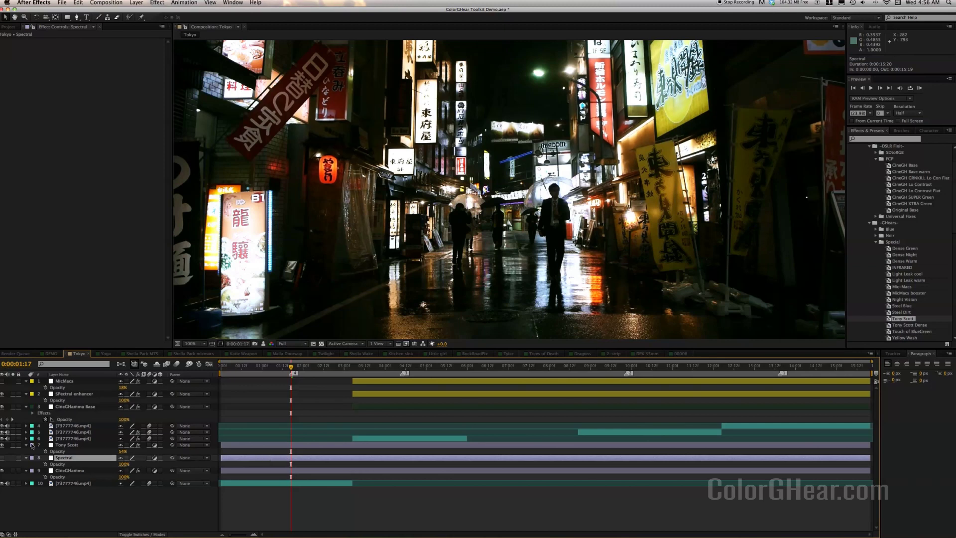
click(2, 458)
click(2, 457)
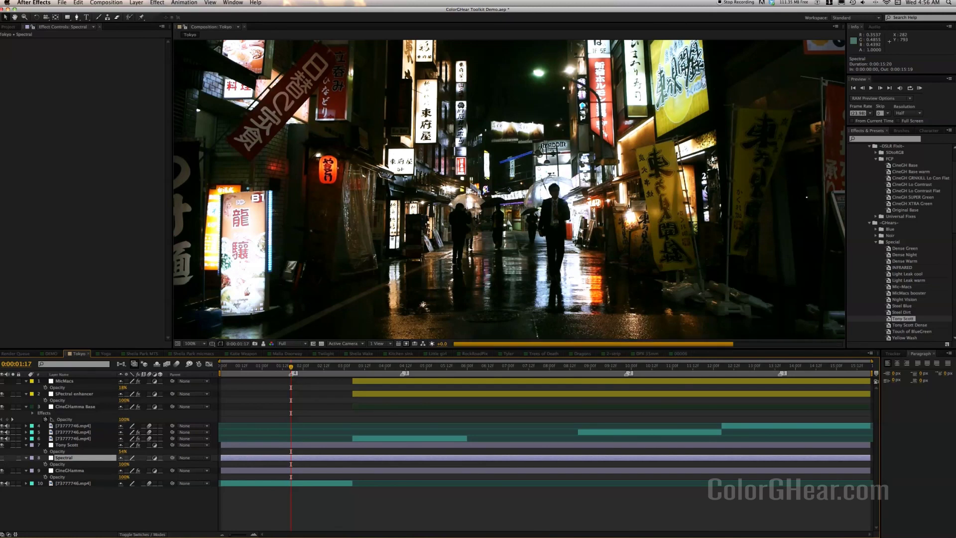
click(869, 223)
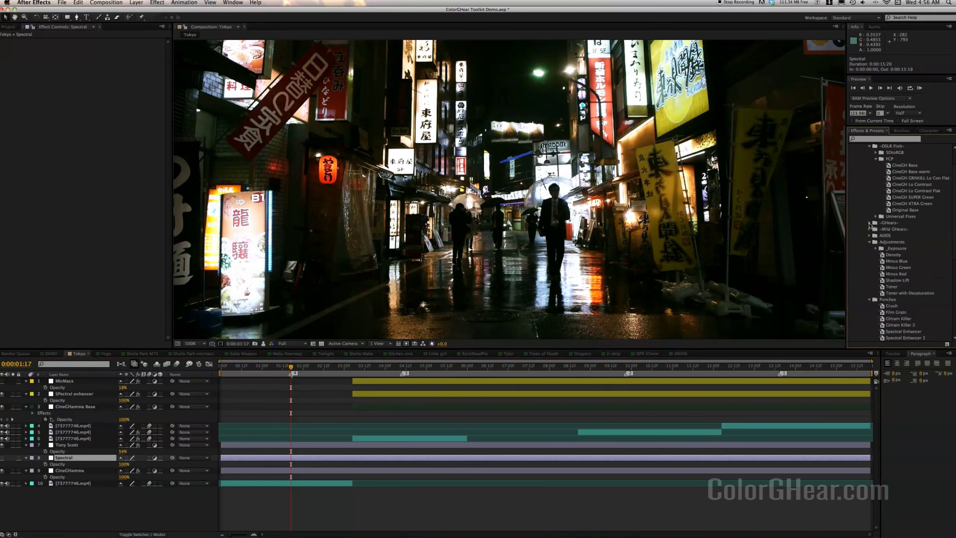
drag(894, 332, 246, 195)
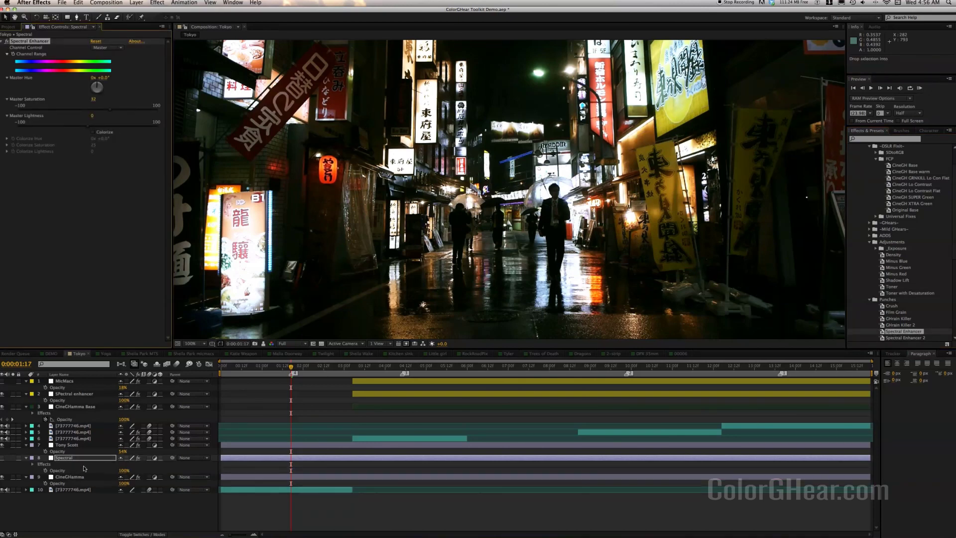
Give the Spectral layer a yellow label, then open the Tony Scott layer's label colours.
click(30, 458)
click(52, 431)
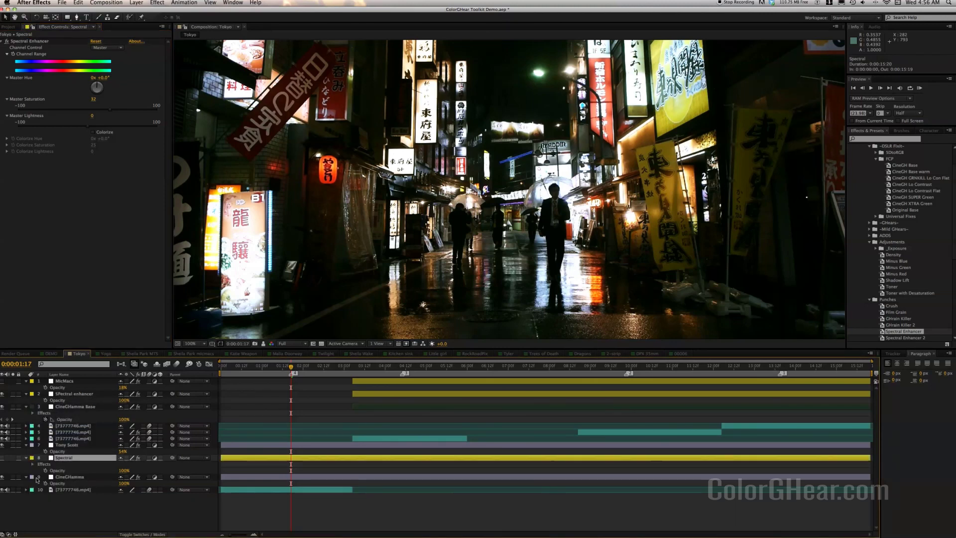
click(32, 446)
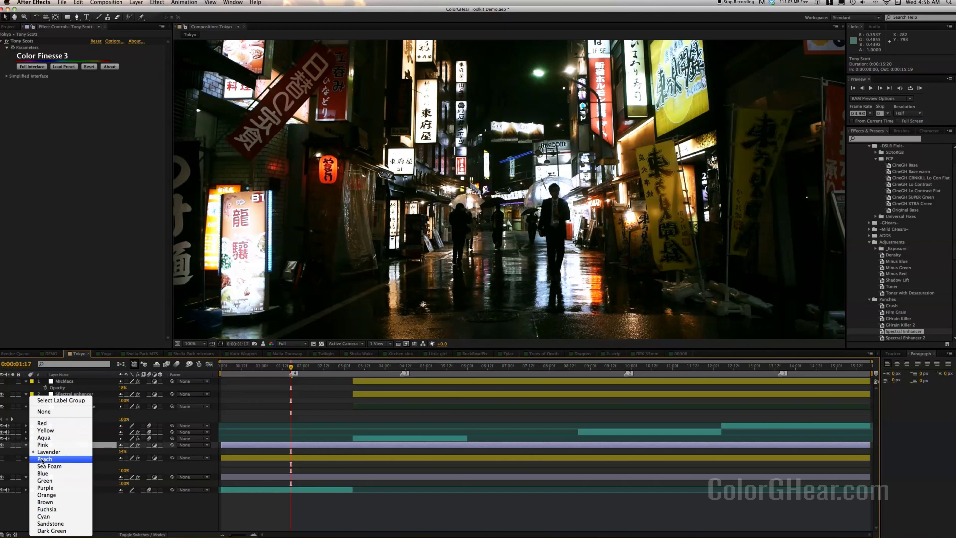
Label Tony Scott peach and CineGHamma dark green.
click(42, 459)
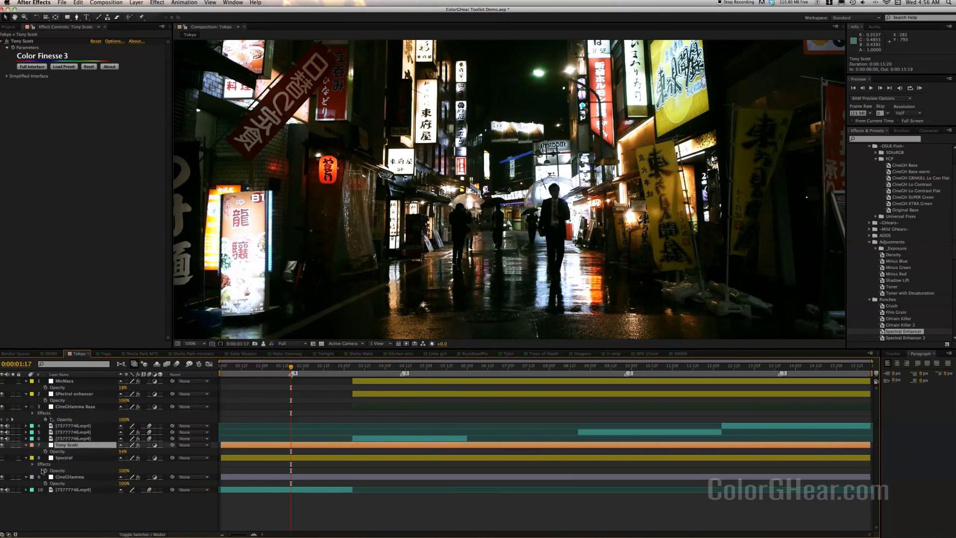
click(32, 477)
click(45, 530)
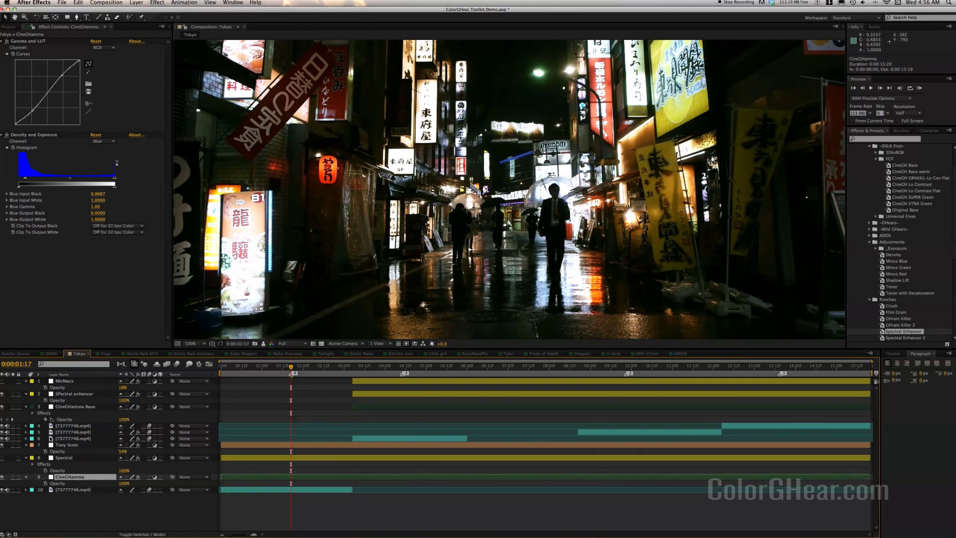
Hide Tony Scott's opacity property, inspect the Tony Scott and Spectral effects, then deselect.
click(27, 446)
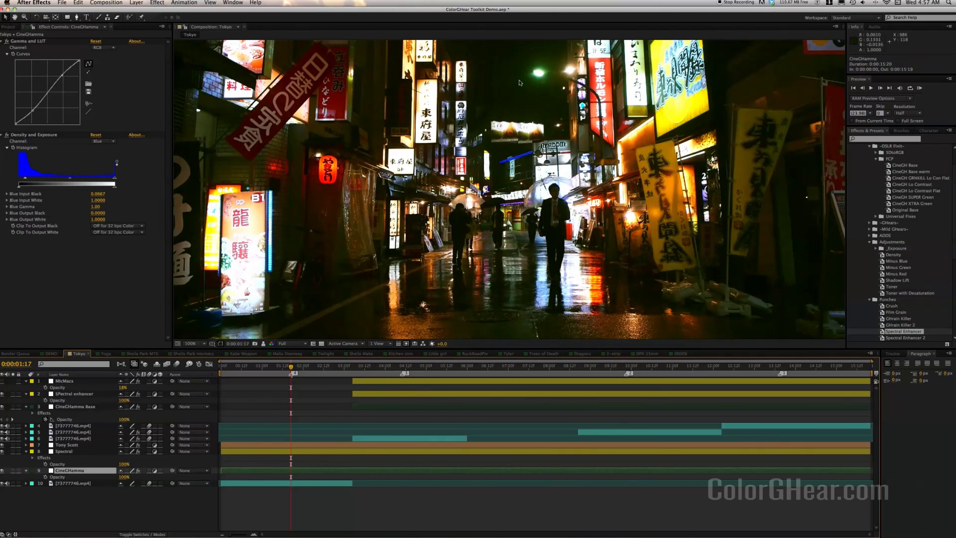
click(263, 446)
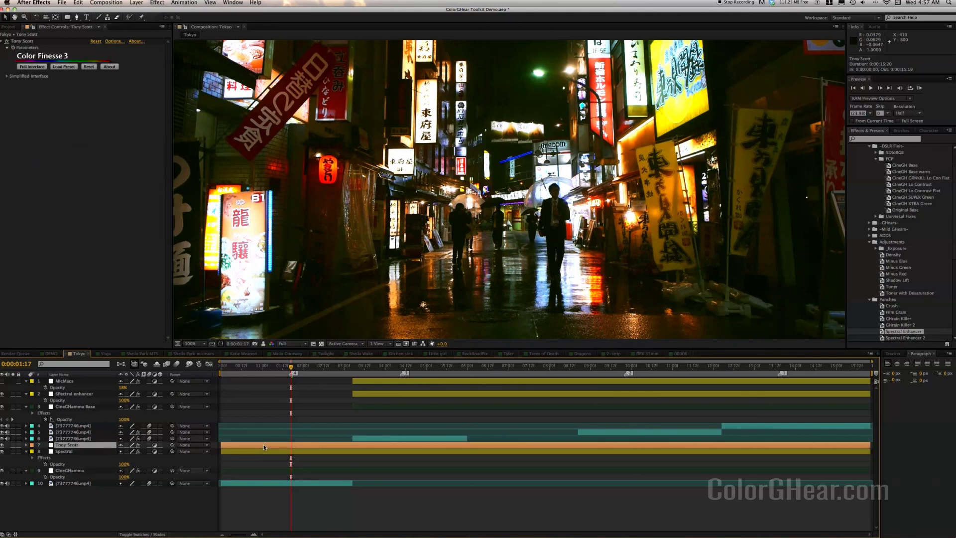
click(260, 451)
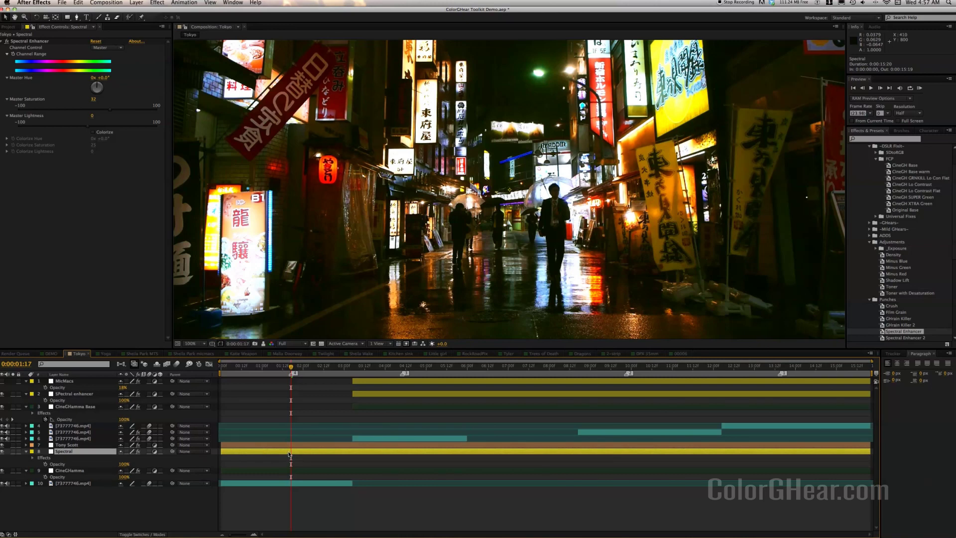
click(278, 503)
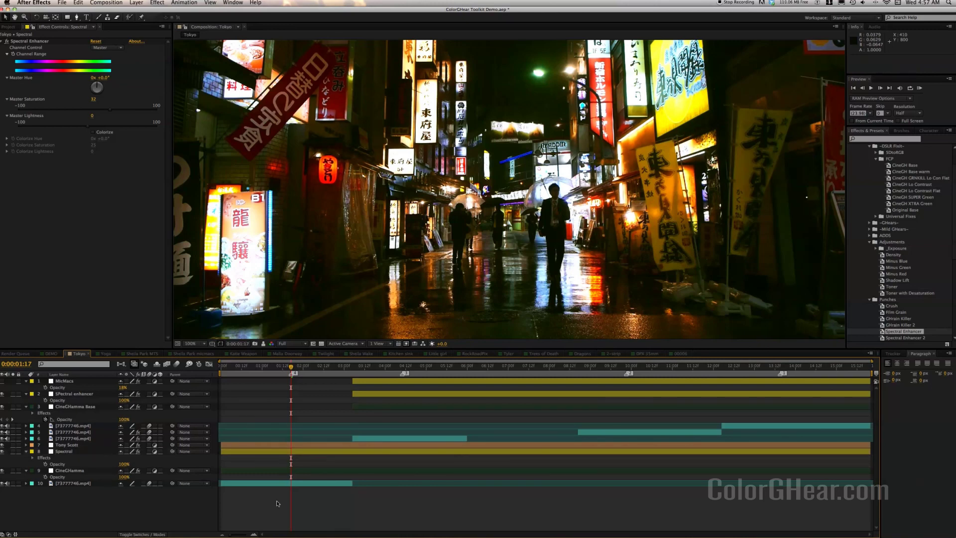
Add a new adjustment layer just above Spectral and name it 'Density'.
key(super+alt+y)
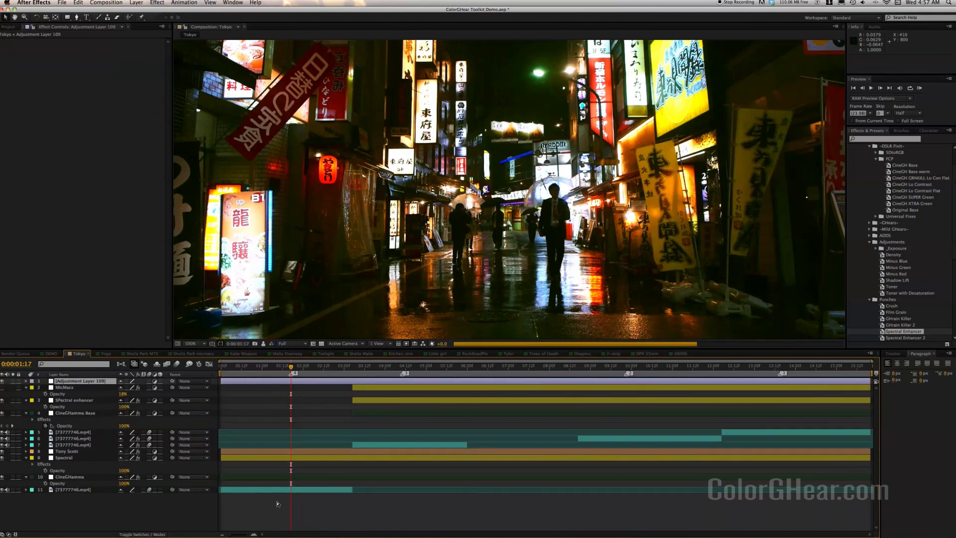
drag(102, 382, 92, 455)
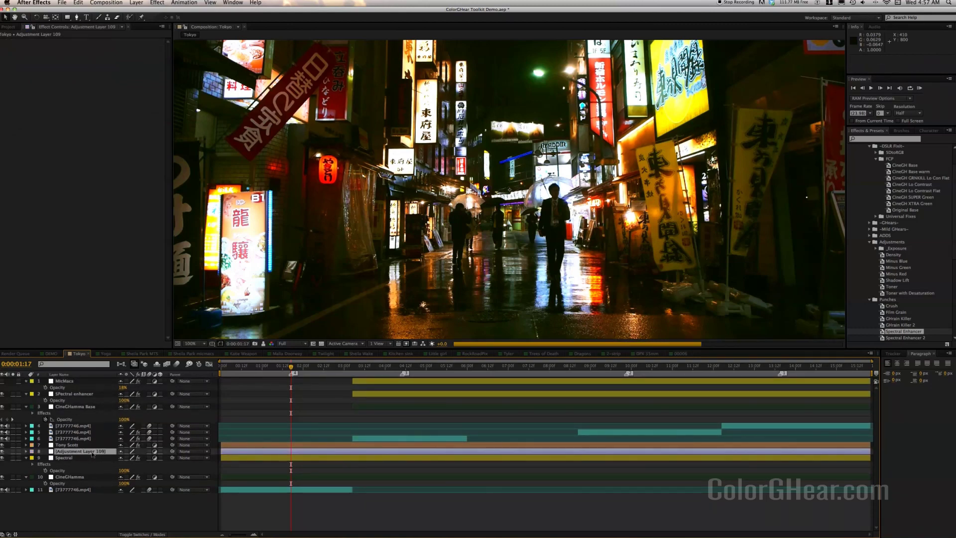
key(Return)
text(Density)
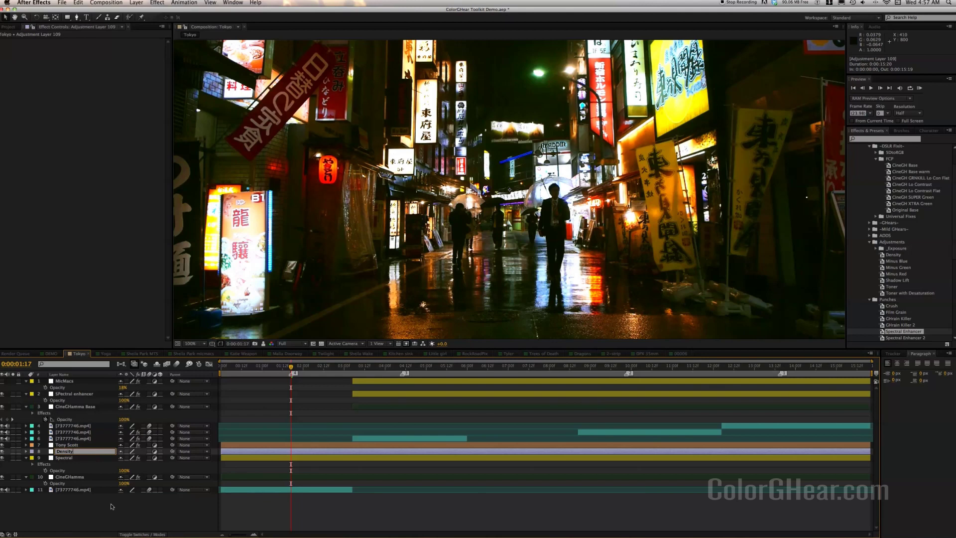
click(229, 467)
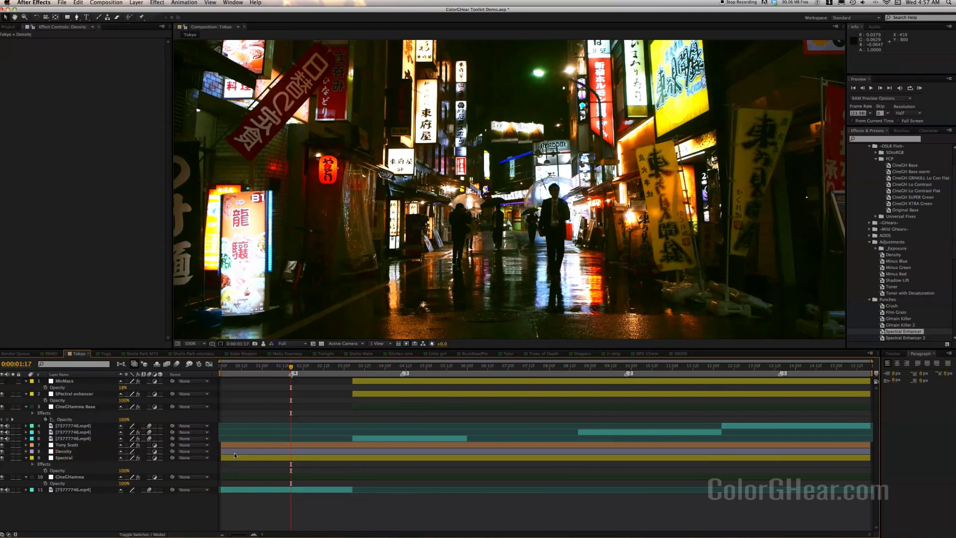
click(235, 452)
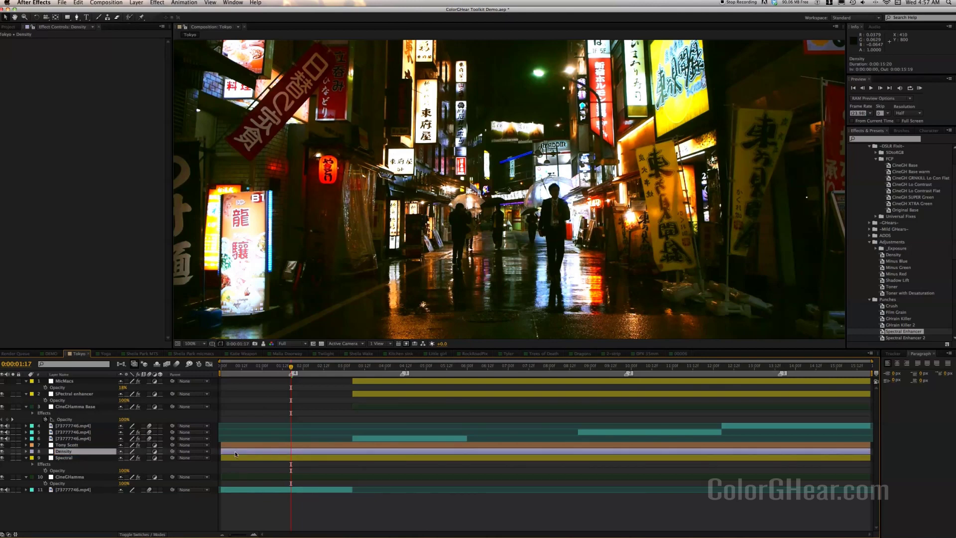
Give the Density layer a dark green label and apply the Density preset.
click(32, 451)
click(59, 531)
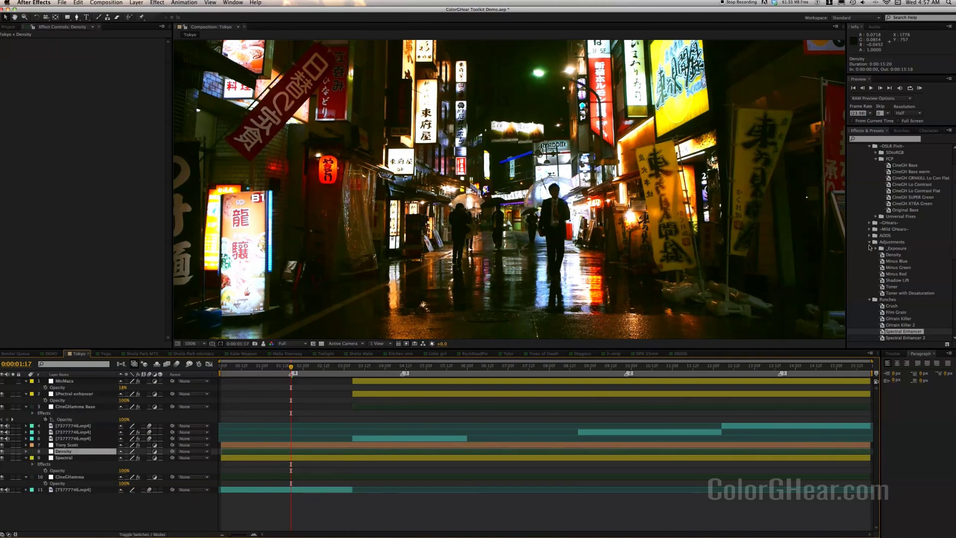
drag(886, 255, 277, 452)
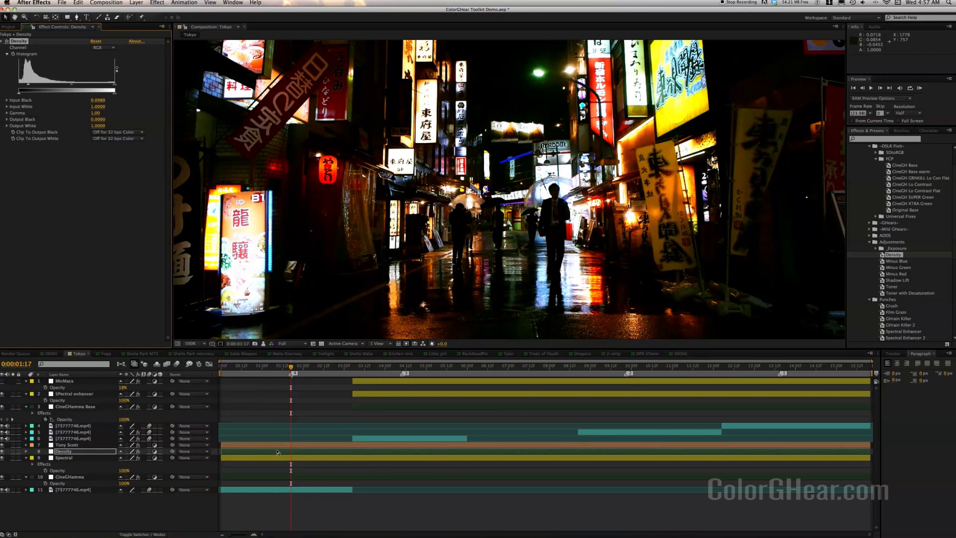
Flip between the saved snapshot and the live grade to compare them.
click(263, 343)
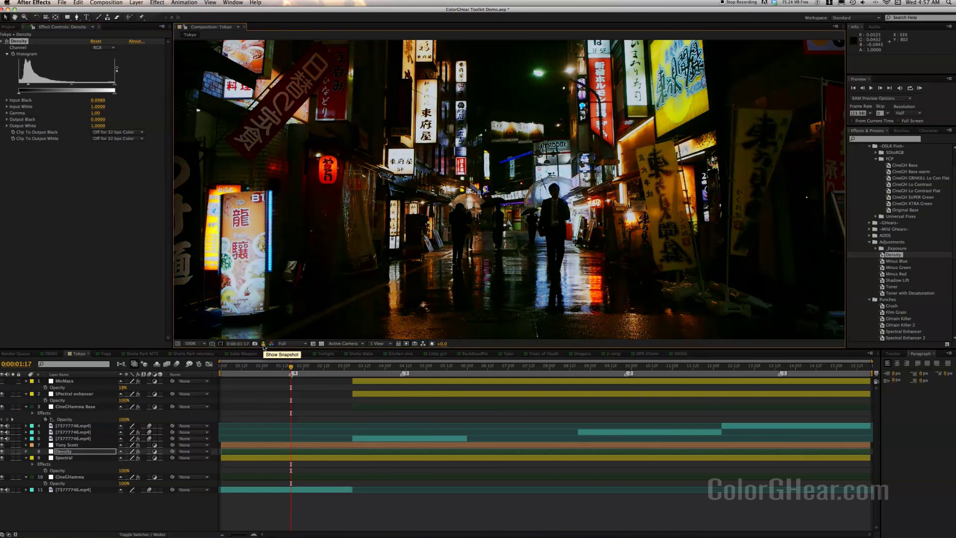
click(263, 343)
click(263, 343)
click(264, 344)
click(264, 343)
click(264, 343)
click(263, 343)
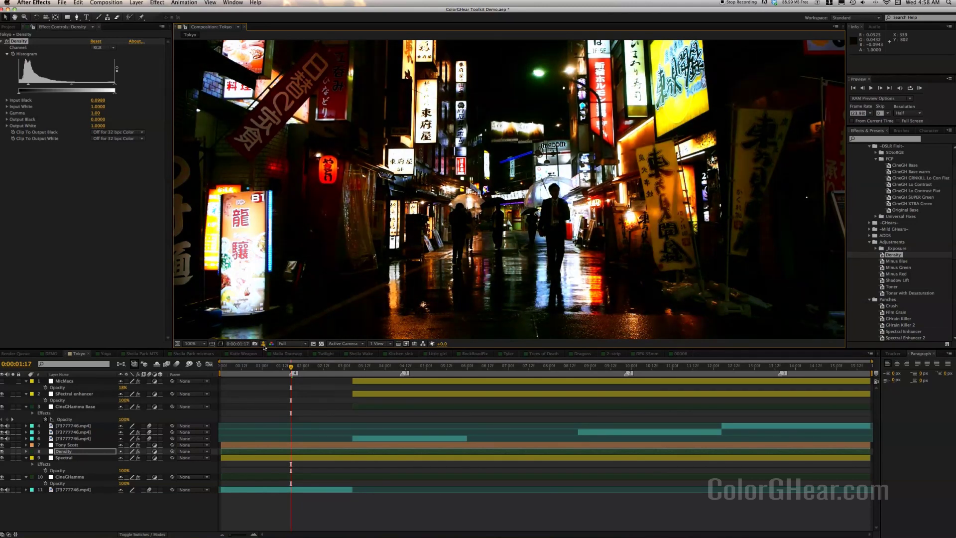
Show Opacity for the four grade layers and lower Density's opacity to 72%.
click(285, 452)
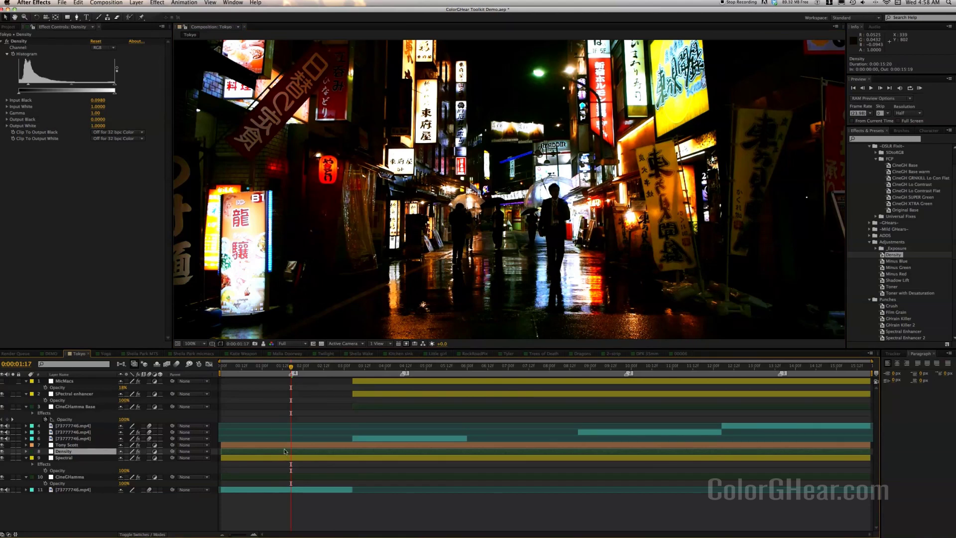
click(283, 445)
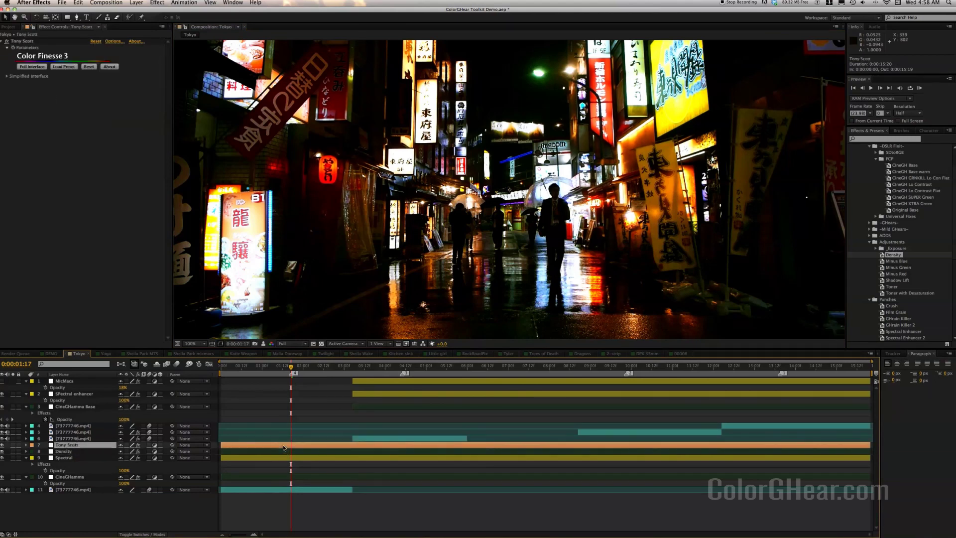
shift+click(268, 479)
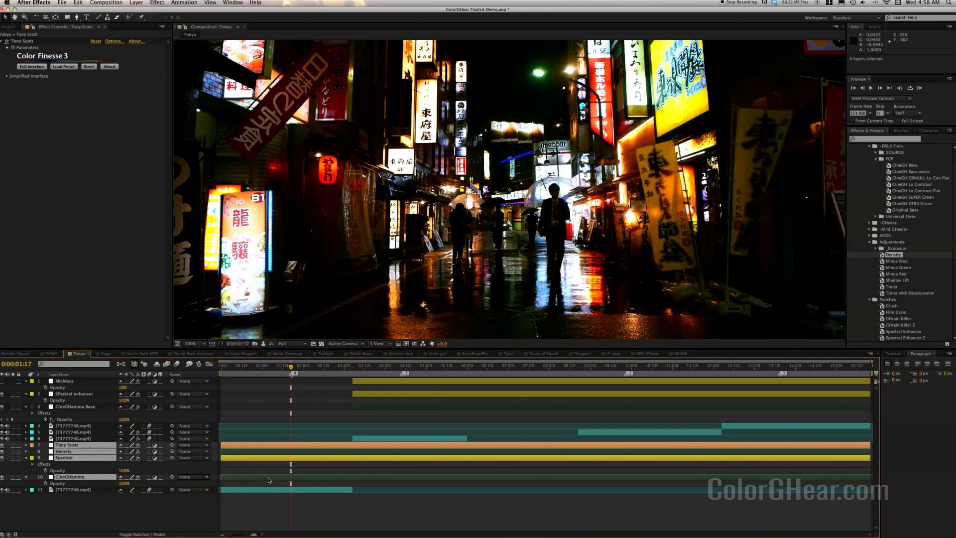
key(t)
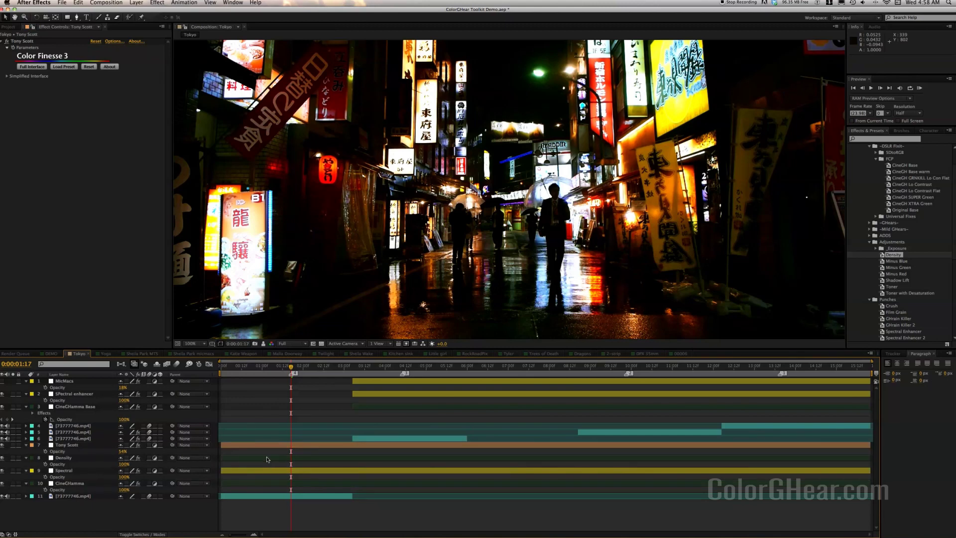
click(266, 458)
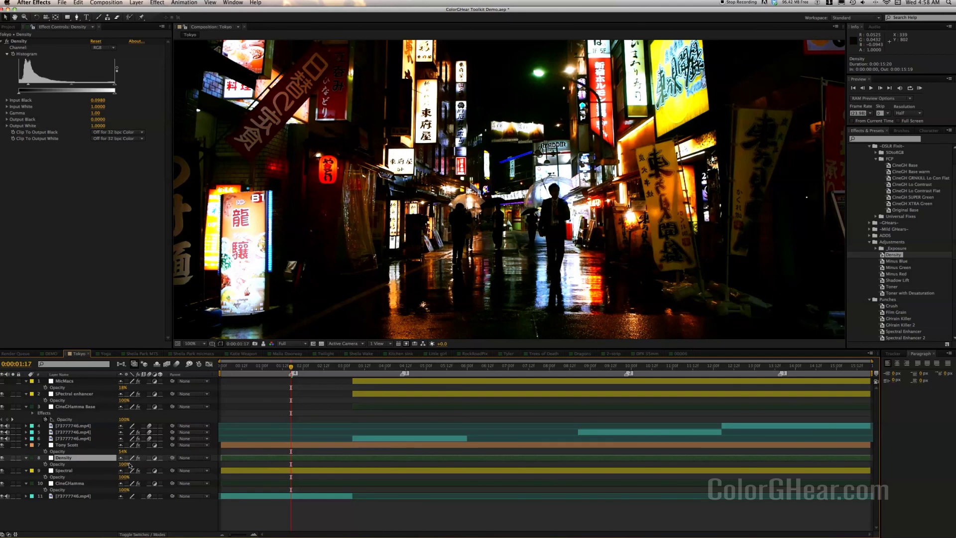
drag(124, 468, 121, 467)
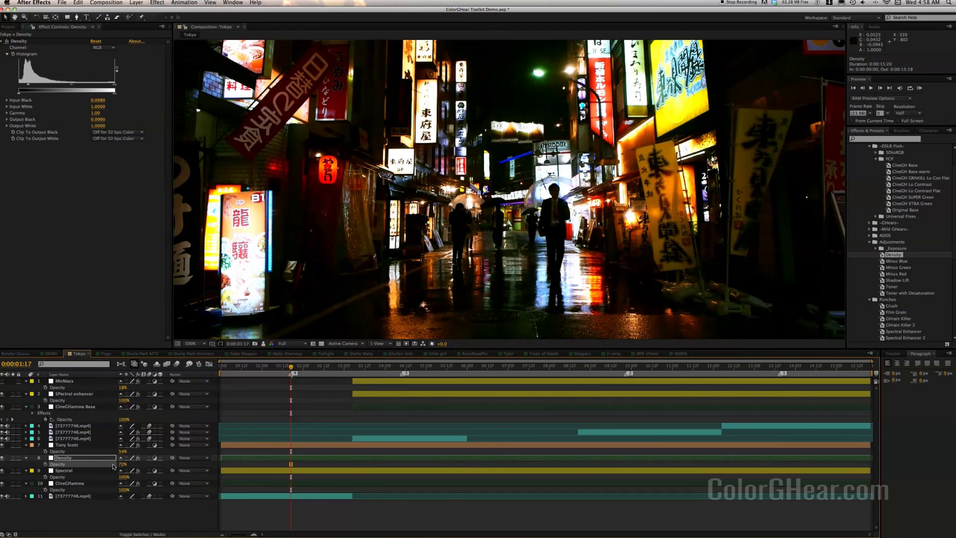
Recheck the adjusted grade against the saved snapshot, ending on the live image.
click(277, 446)
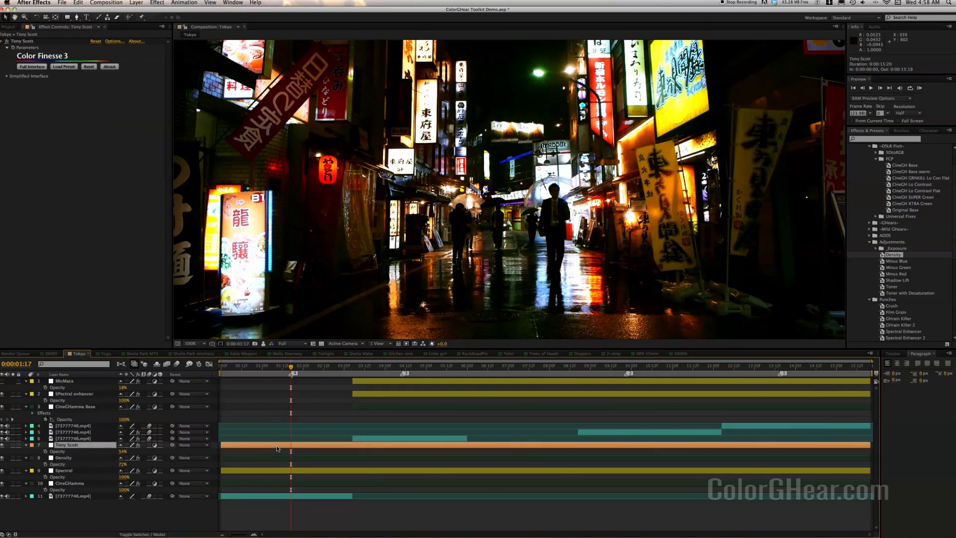
click(264, 343)
click(264, 343)
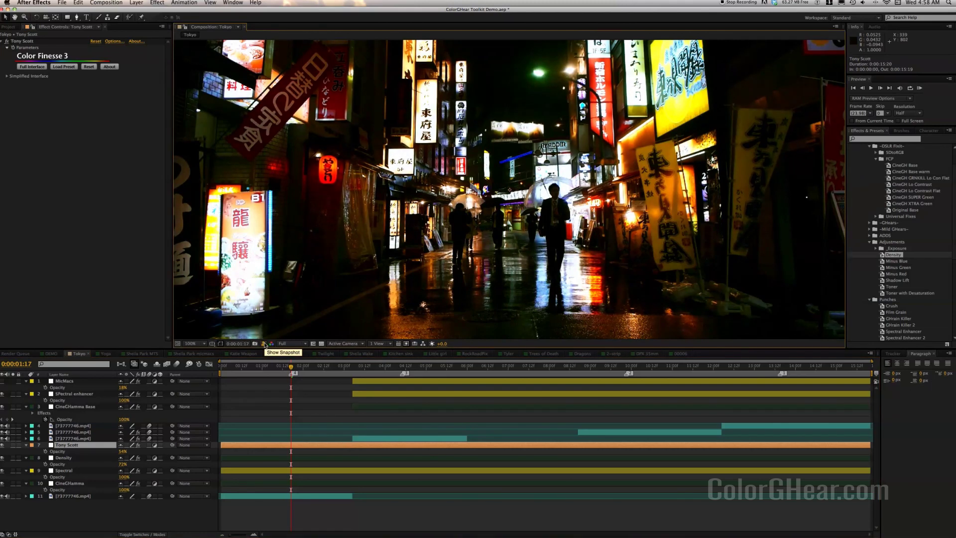
click(264, 344)
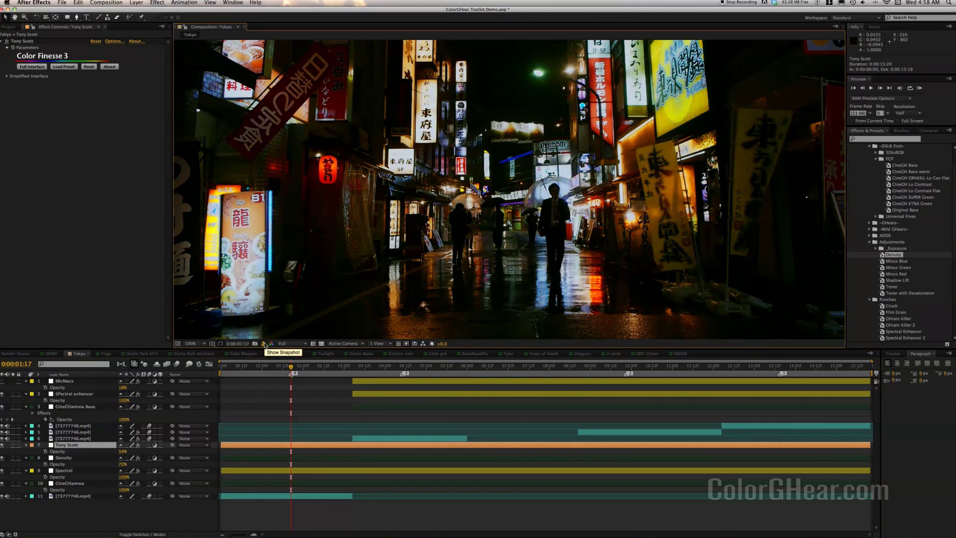
click(263, 344)
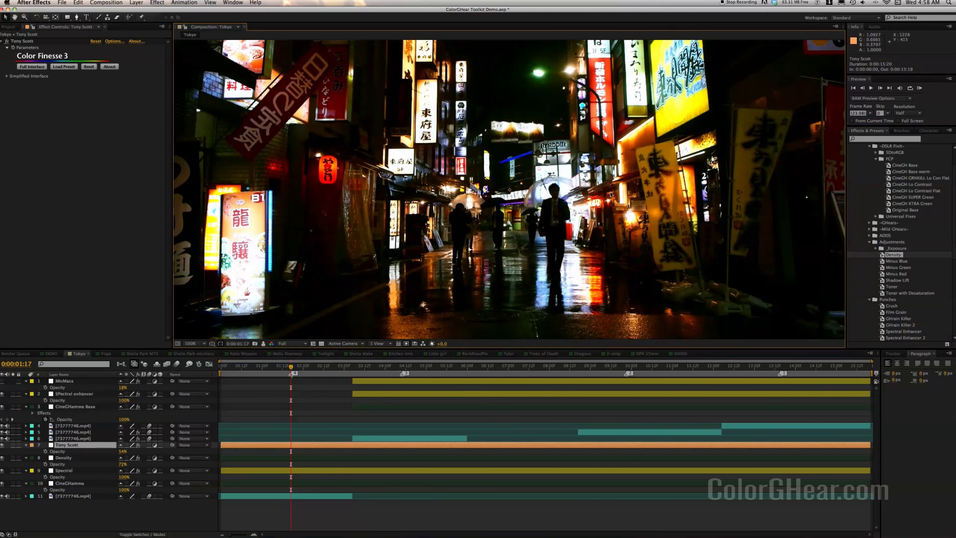
Collapse the Tony Scott, Density, Spectral and CineGHamma layer properties.
click(26, 445)
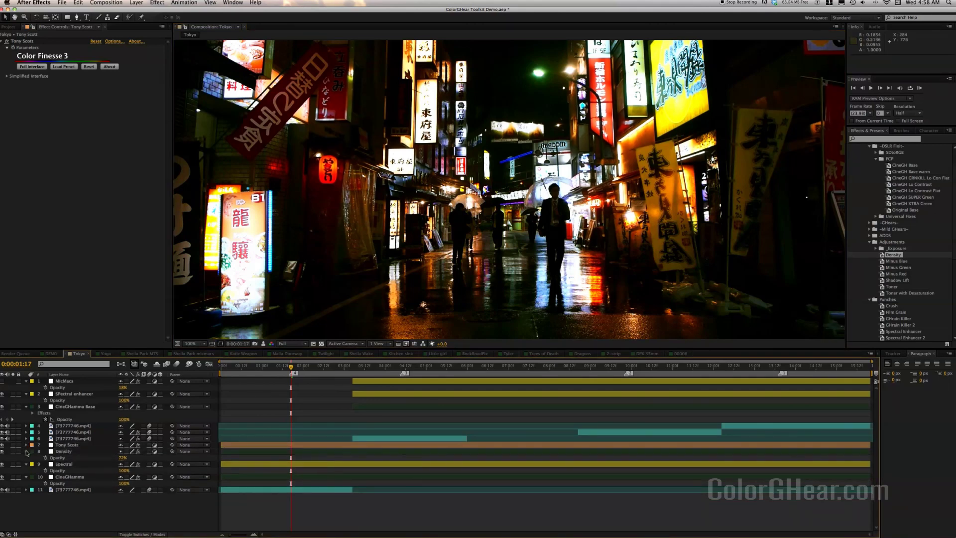
click(26, 451)
click(26, 458)
click(26, 464)
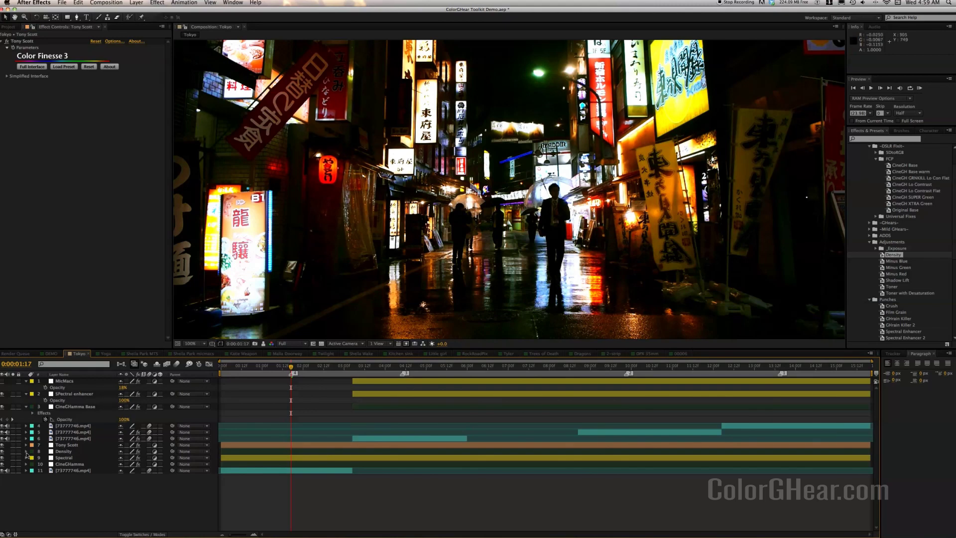
Select layers 7–10, CineGHamma through Tony Scott, and reveal their Opacity values.
click(252, 465)
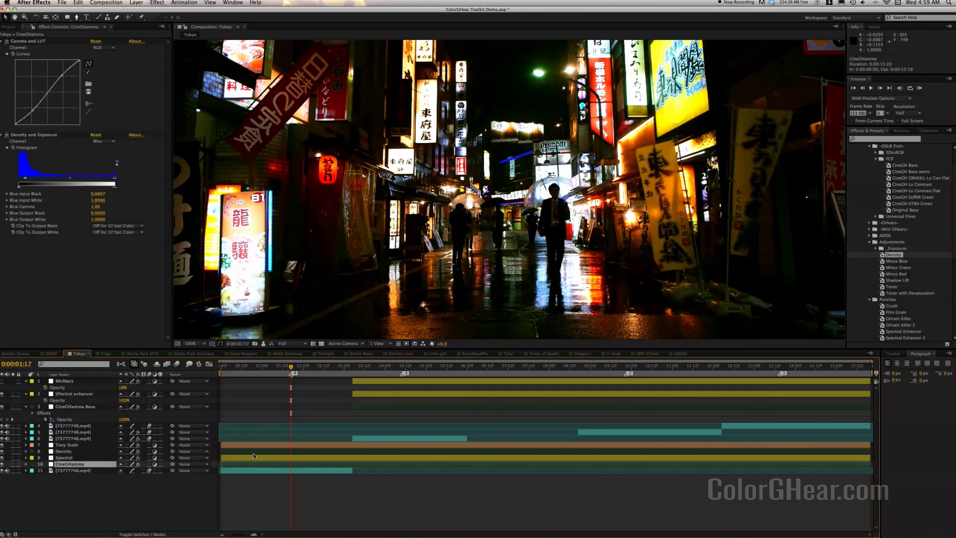
shift+click(263, 445)
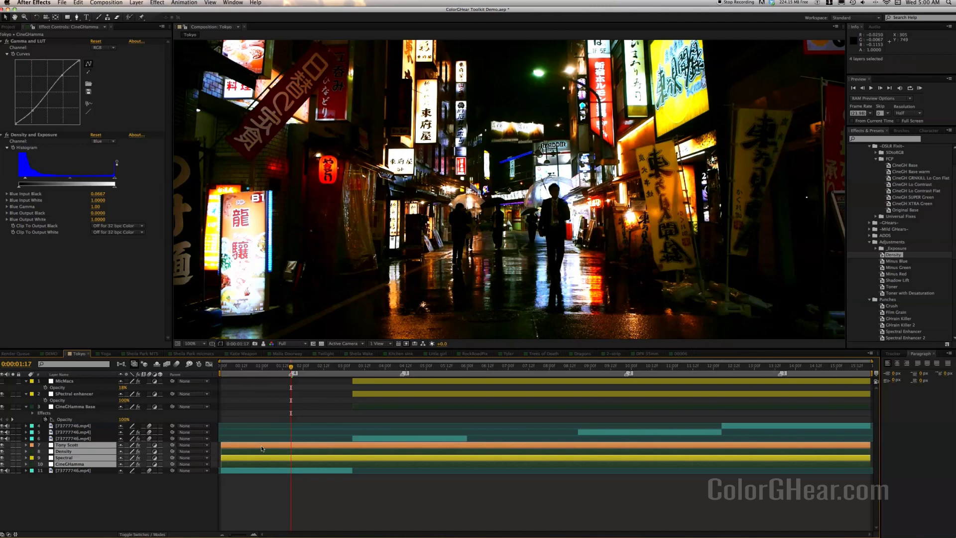
key(t)
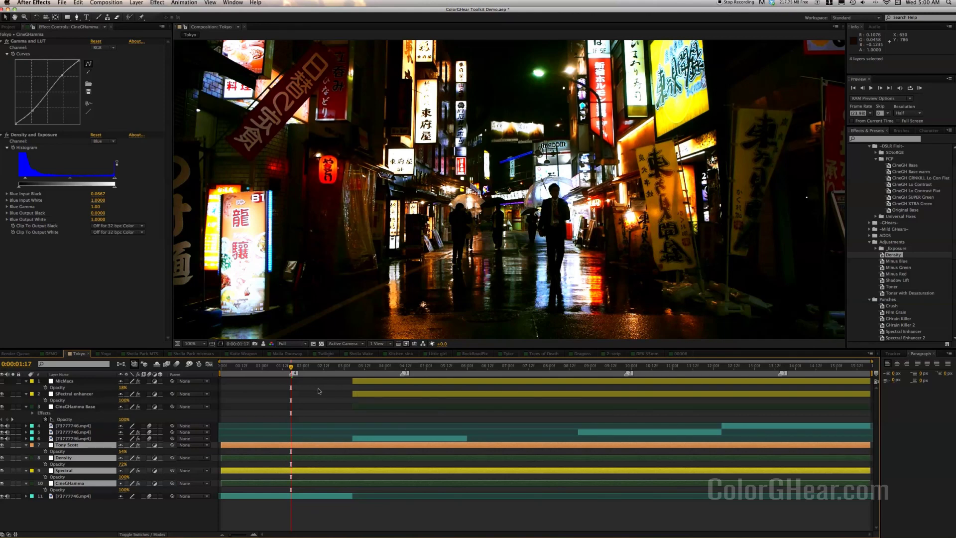
click(264, 344)
click(263, 344)
click(263, 344)
click(263, 346)
click(263, 346)
click(263, 347)
click(263, 347)
click(263, 347)
click(263, 347)
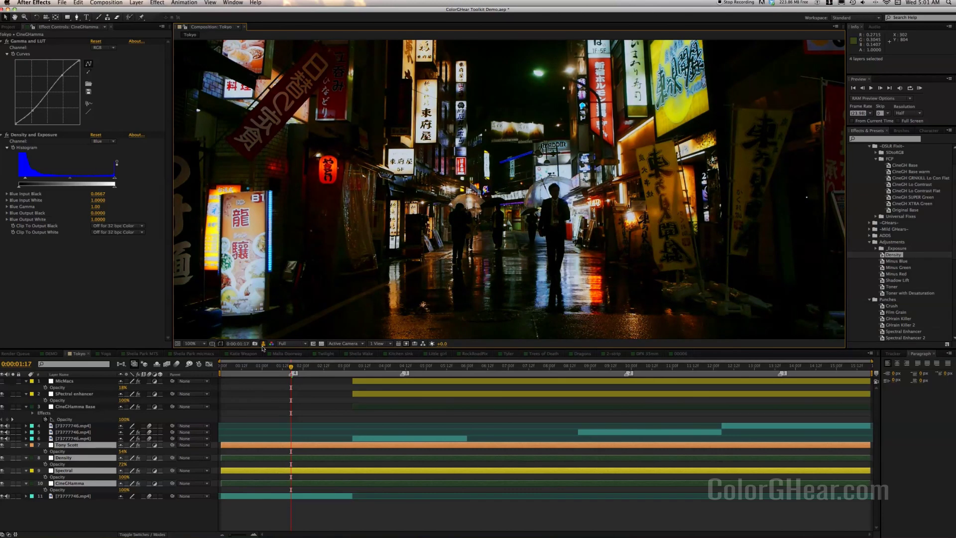
click(263, 347)
click(262, 347)
click(263, 347)
click(263, 347)
click(263, 347)
click(263, 347)
click(263, 347)
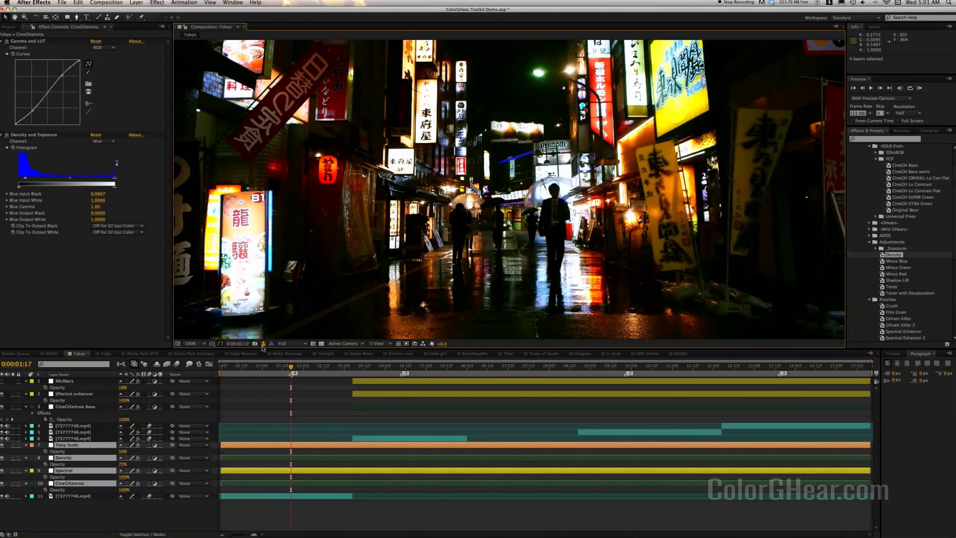
click(263, 347)
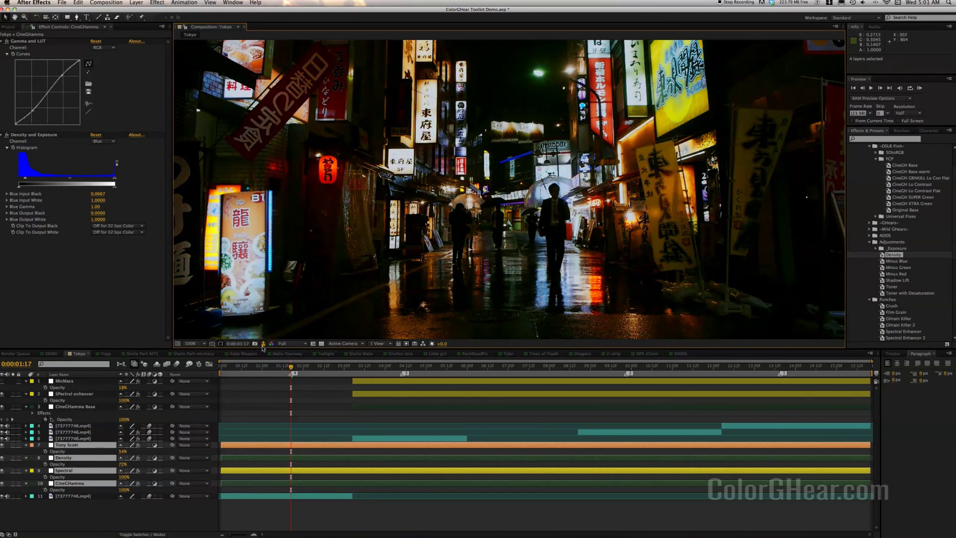
click(263, 347)
click(263, 347)
click(263, 347)
click(262, 347)
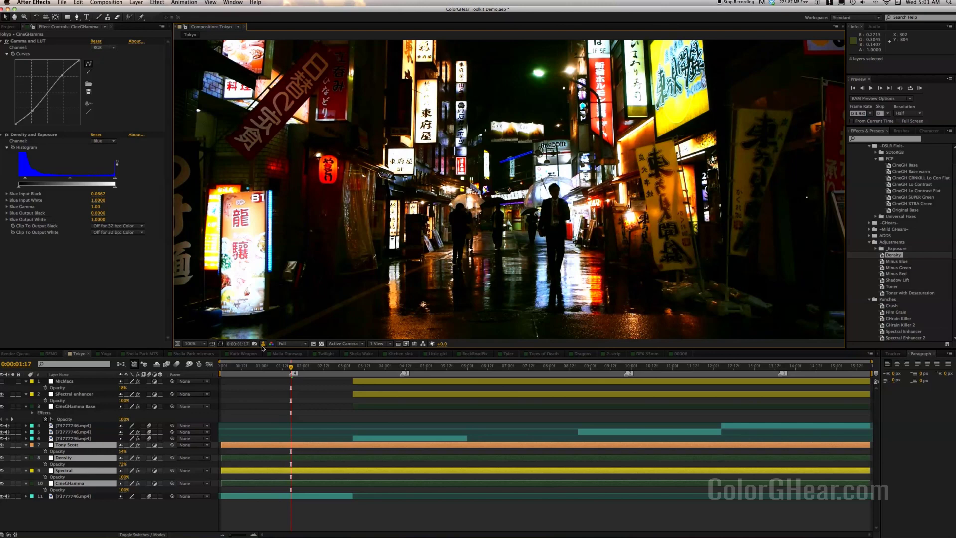
click(262, 347)
click(263, 347)
click(263, 347)
Bring up the Yoga comp and its Simply Warmer, Density, Spectral 2, Minus red and Lo Contrast layers.
click(106, 354)
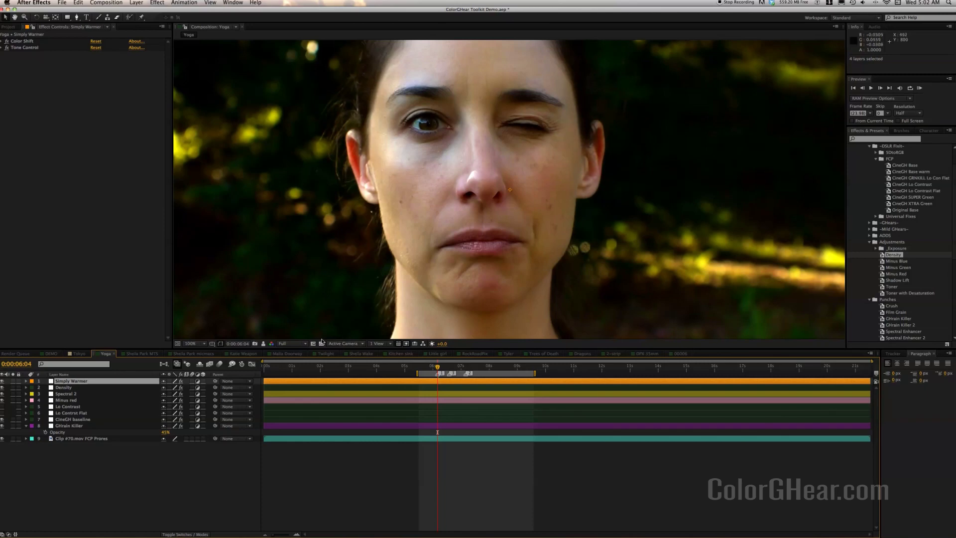
Compare the Yoga frame with the Tokyo snapshot, then solo Clip #70.mov to see it ungraded.
click(264, 344)
click(264, 344)
click(264, 344)
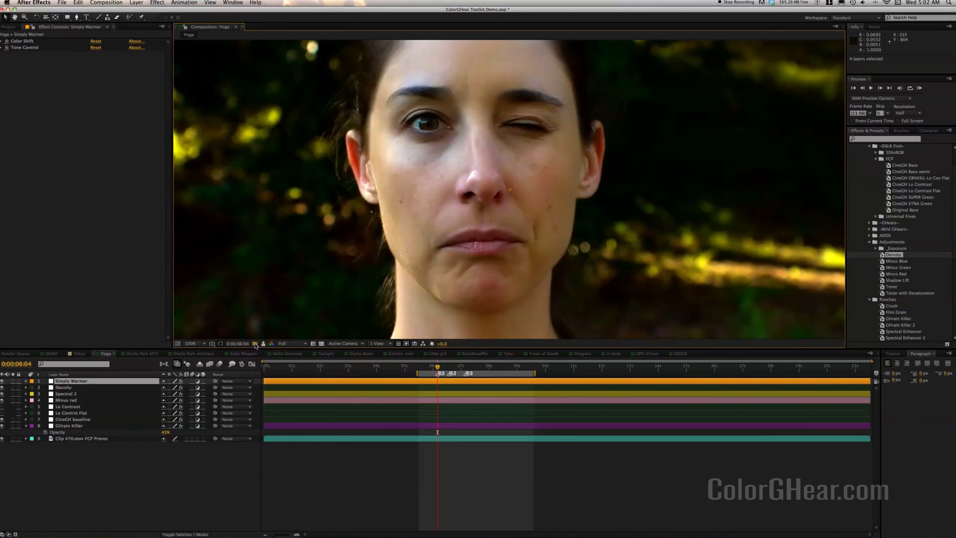
click(13, 439)
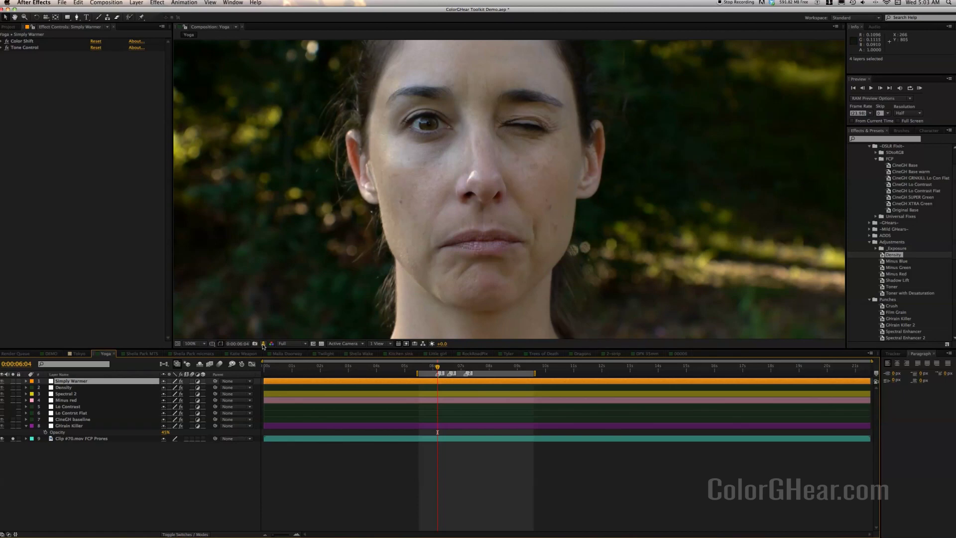
click(264, 345)
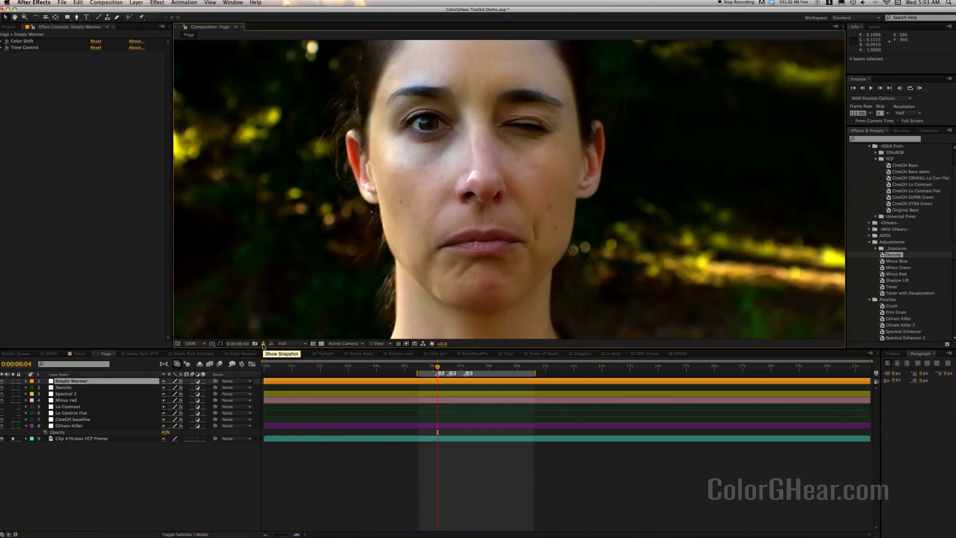
drag(263, 344, 264, 345)
click(263, 345)
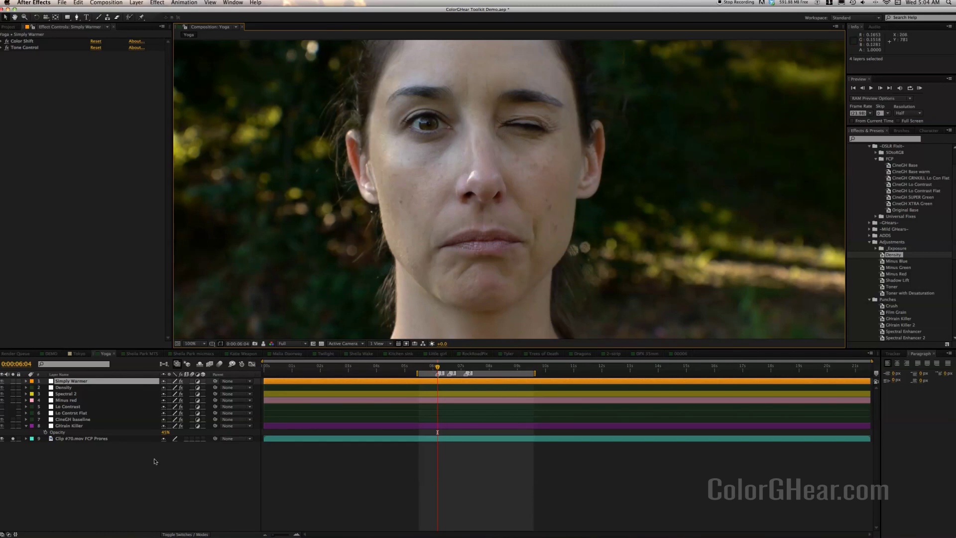
Unsolo Clip #70.mov, toggle CineGH baseline and re-enable the Lo Contrast Flat layer.
click(340, 426)
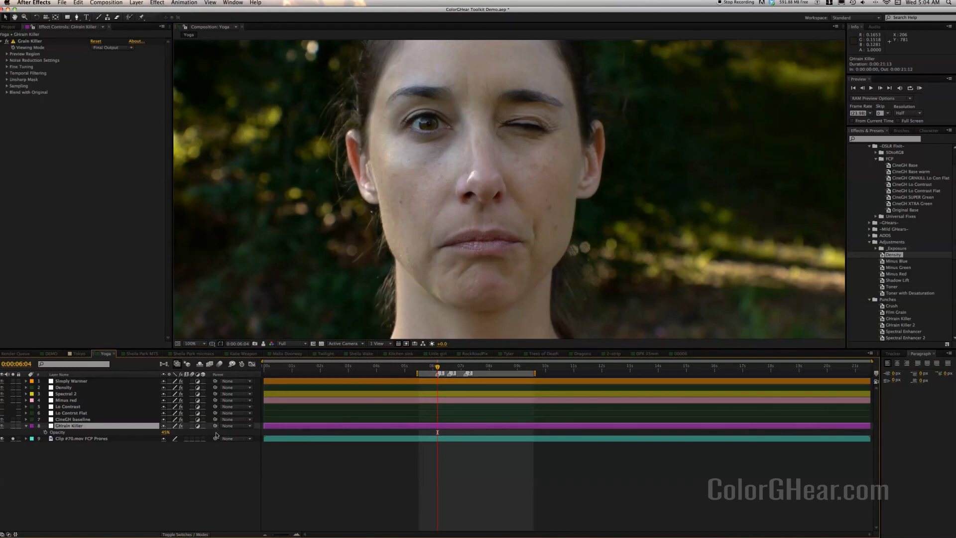
click(110, 421)
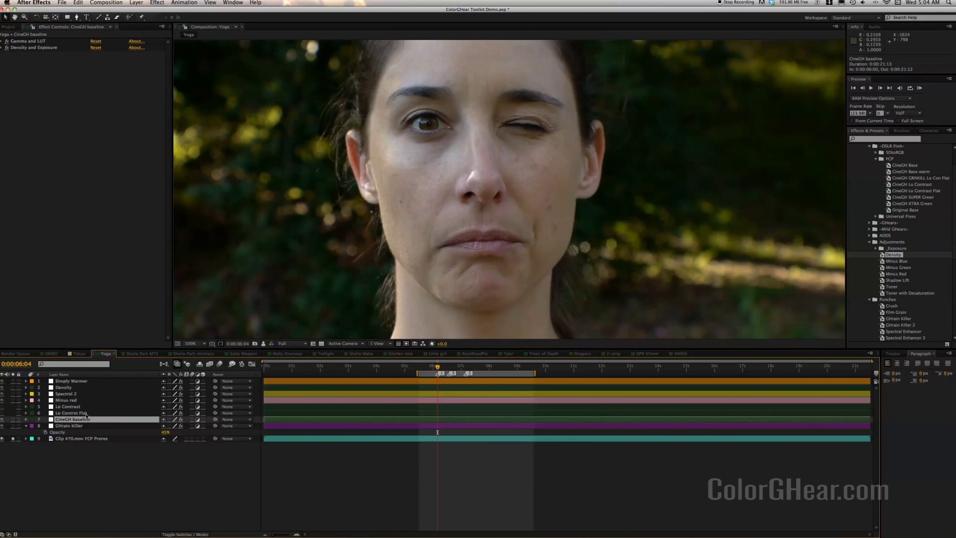
click(14, 439)
click(3, 419)
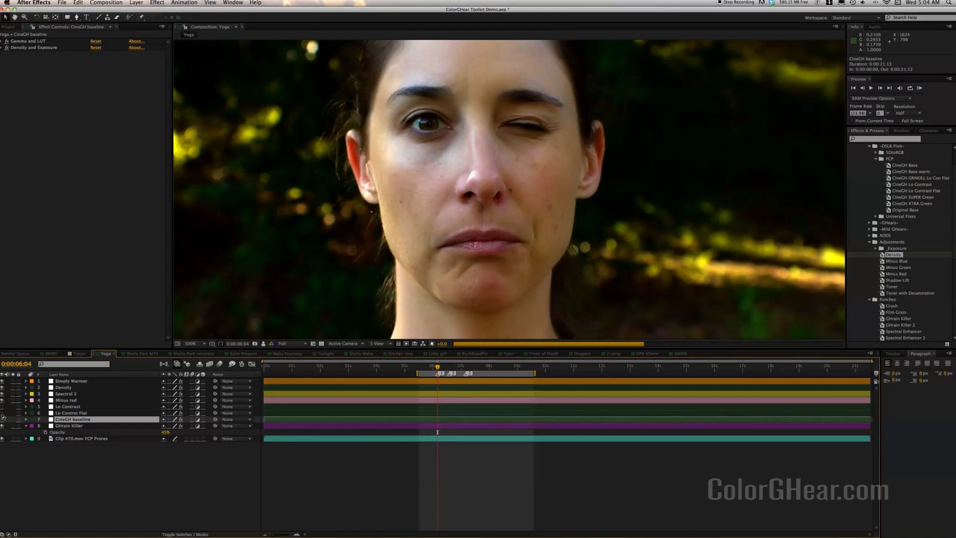
click(3, 413)
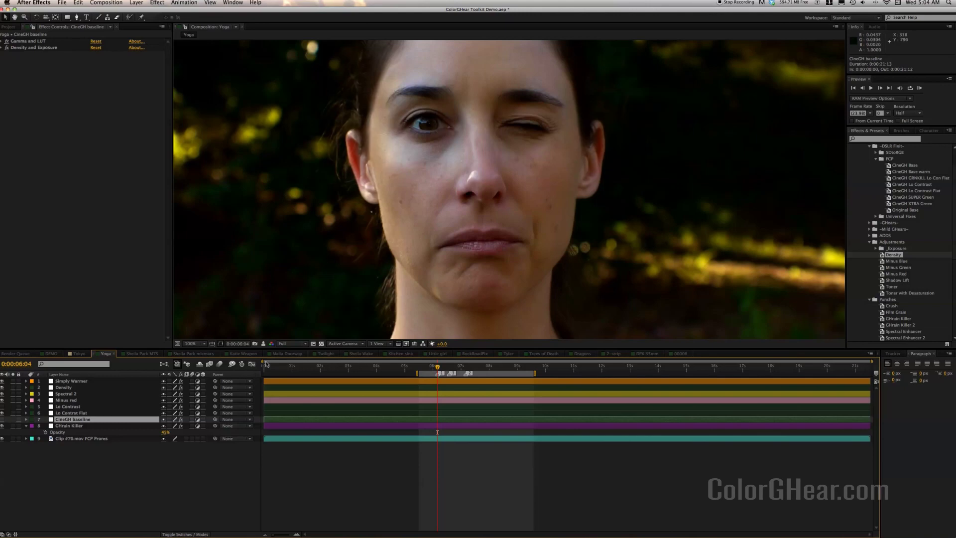
Flip between the new Yoga grade and the stored snapshot.
click(264, 344)
click(264, 345)
click(264, 344)
click(264, 344)
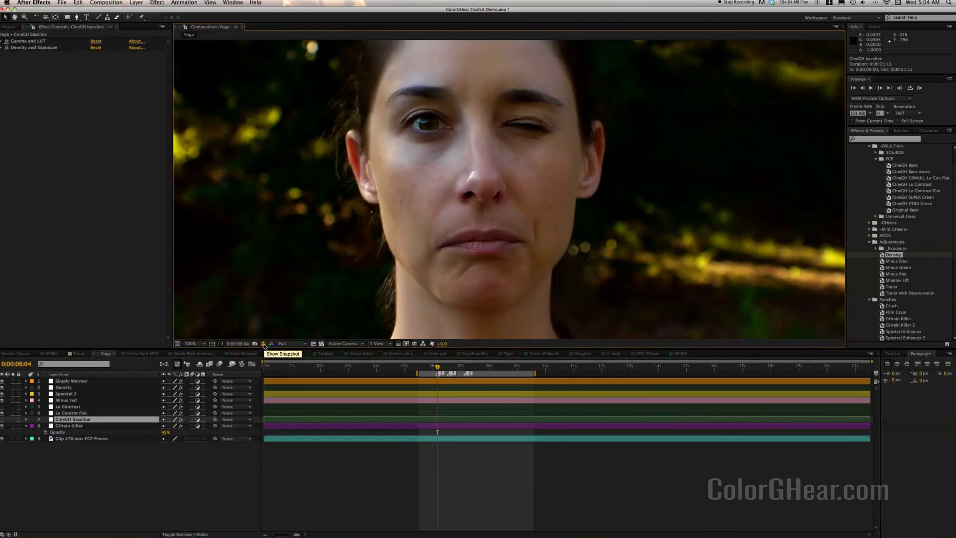
Toggle two grading layers and compare the result against the darker, contrasty snapshot.
click(4, 419)
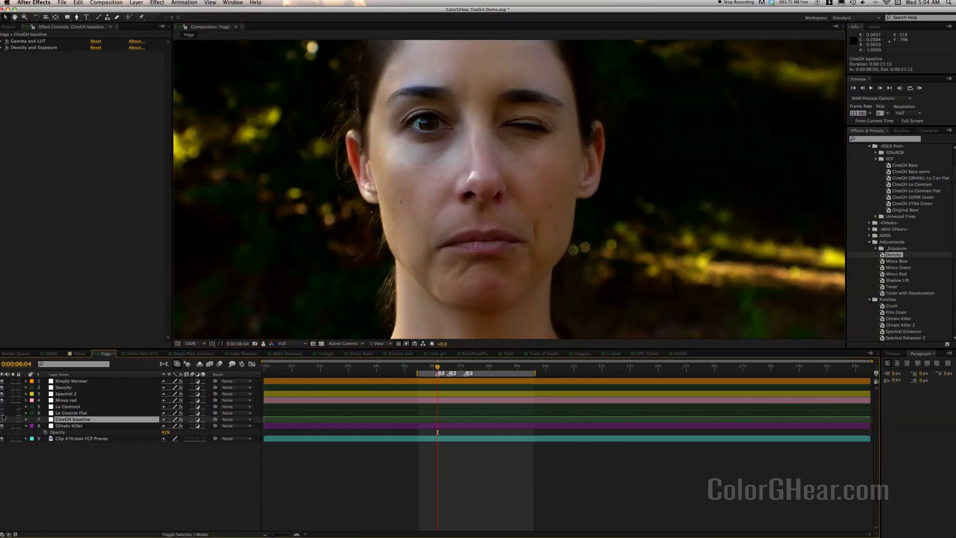
click(4, 406)
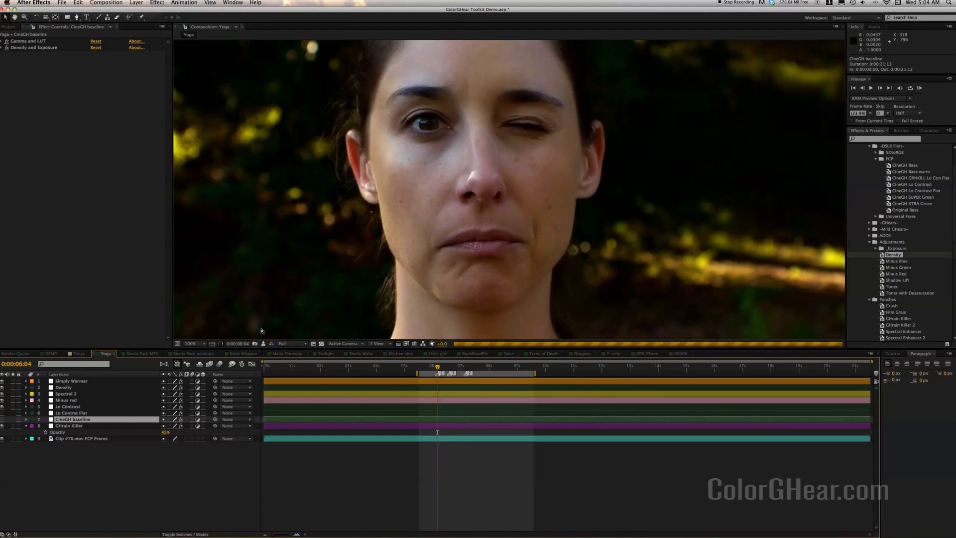
click(264, 344)
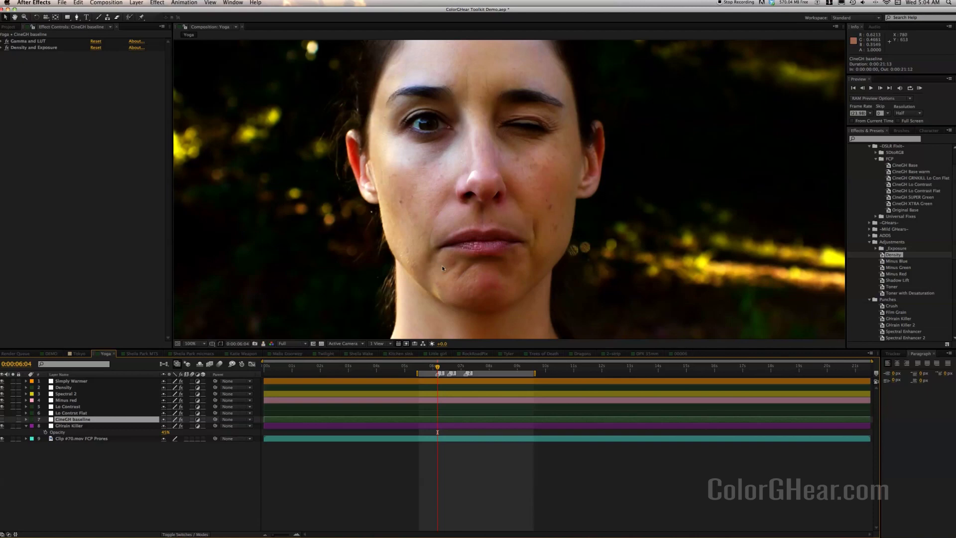
click(263, 344)
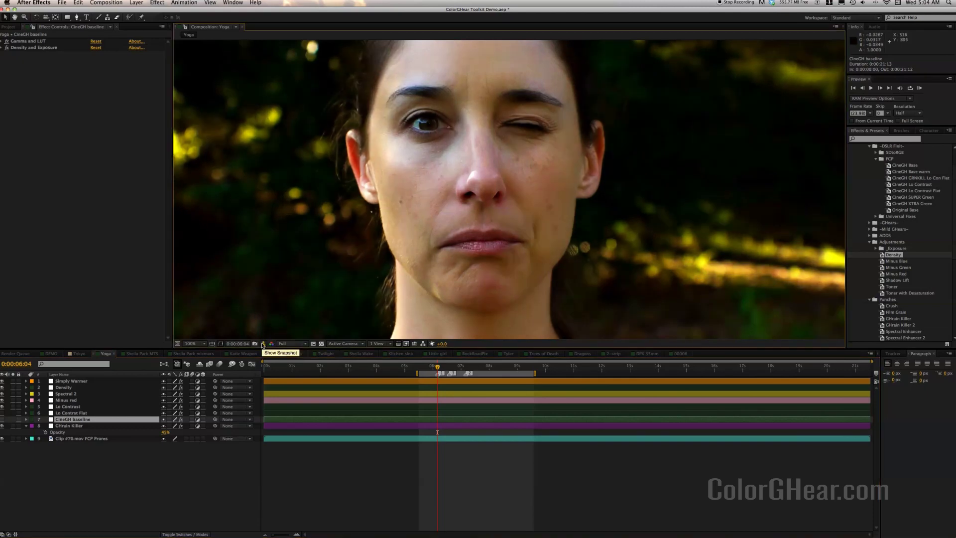
click(262, 344)
click(263, 344)
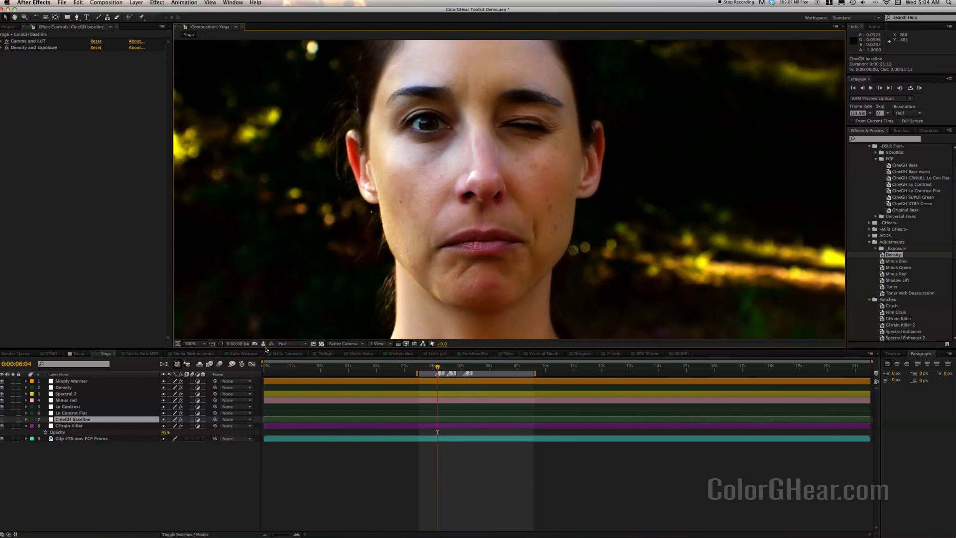
click(264, 347)
click(336, 451)
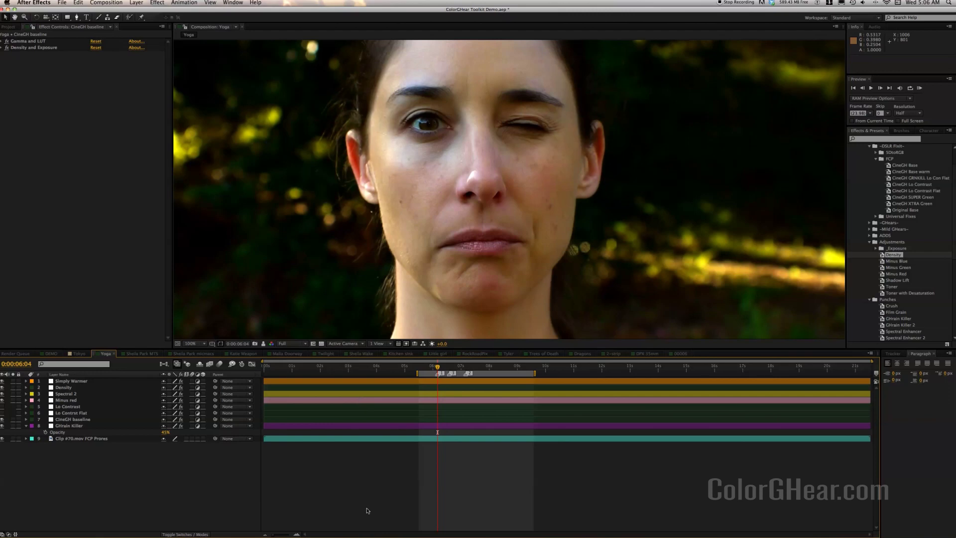
click(187, 355)
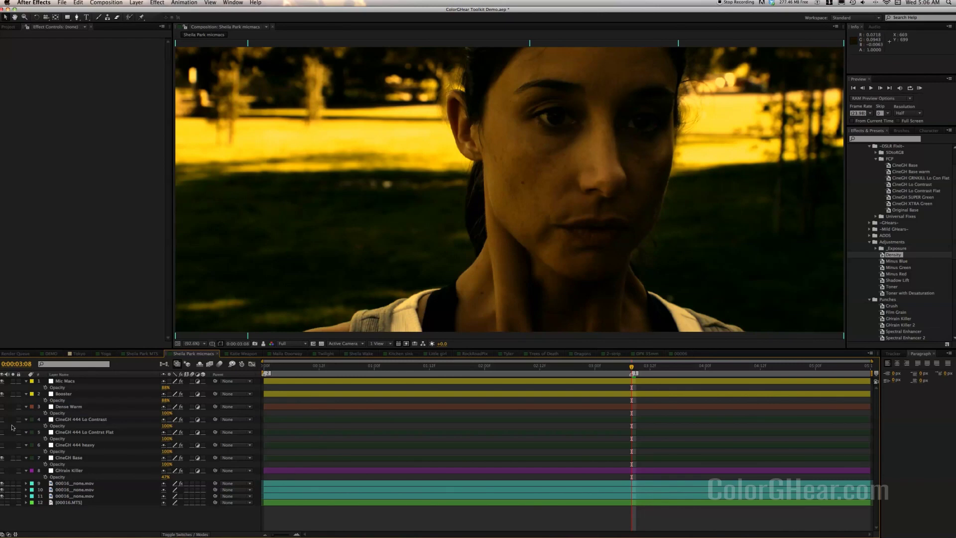
Compare the Mic Macs and Booster grades with the ungraded footage, then solo and play layer 9.
click(2, 382)
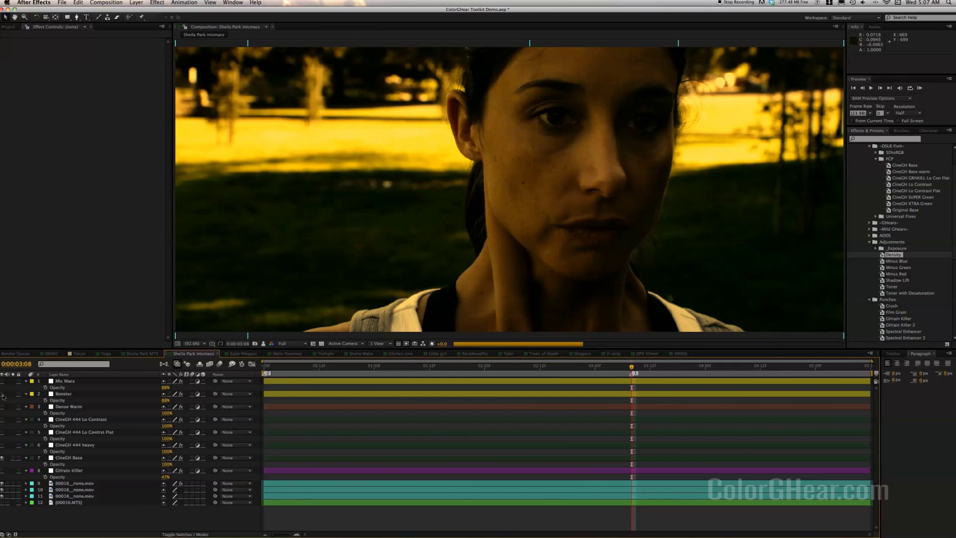
click(2, 394)
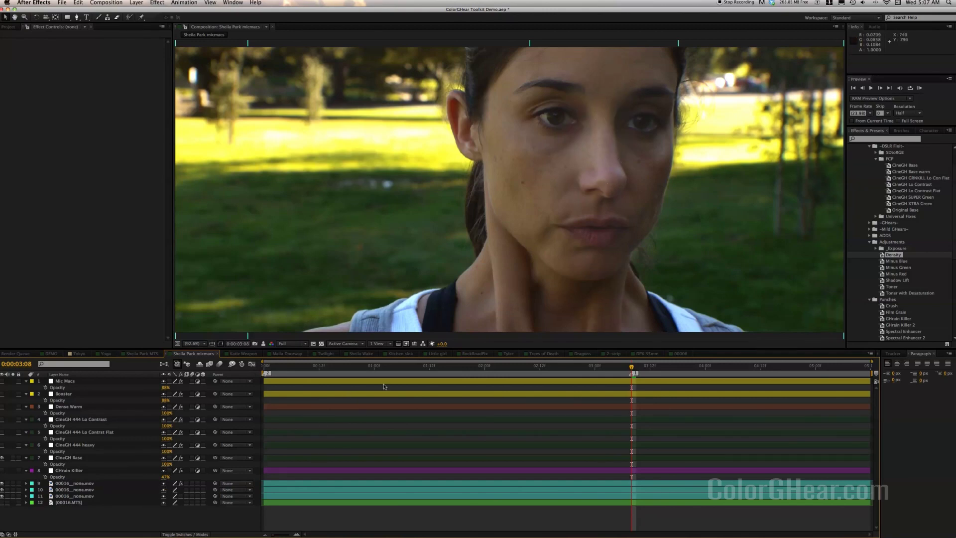
click(13, 483)
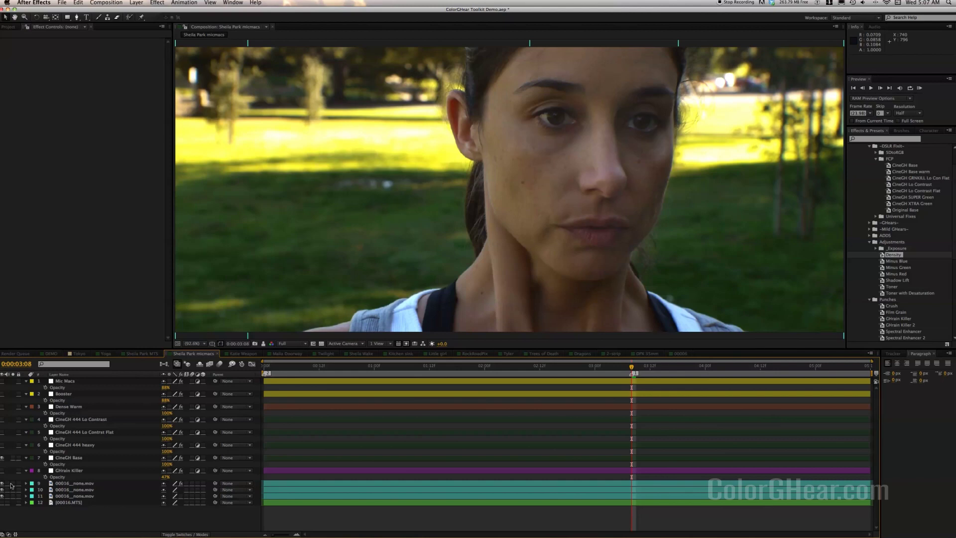
click(12, 484)
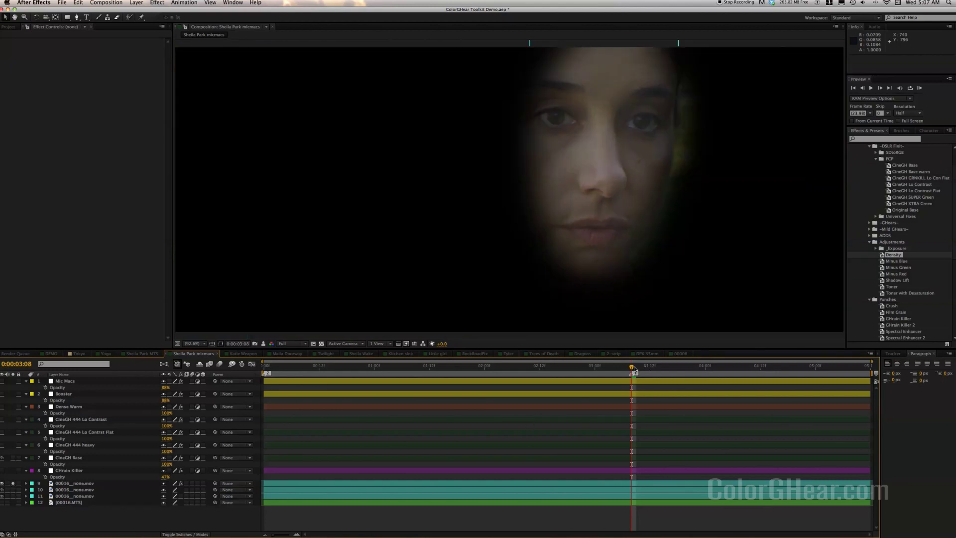
drag(617, 371, 497, 369)
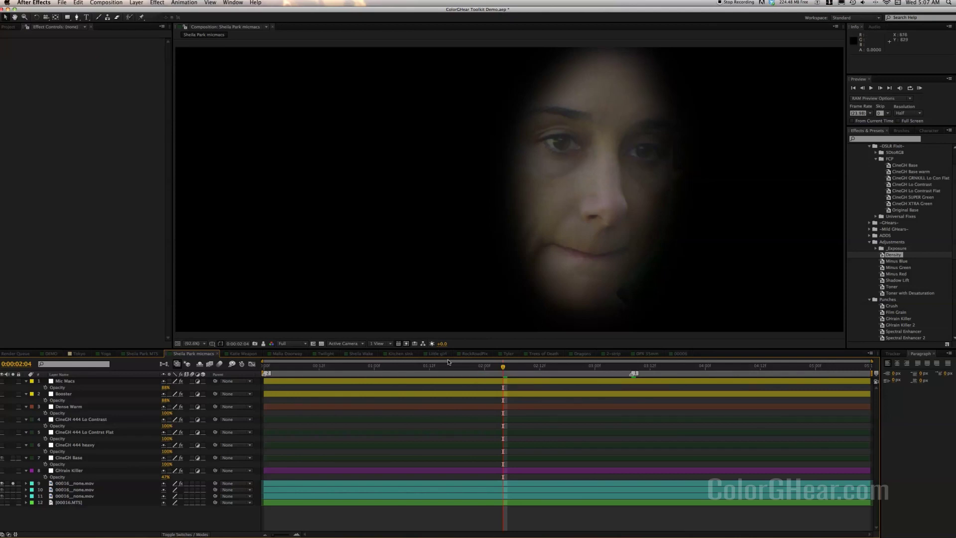
click(282, 368)
key(space)
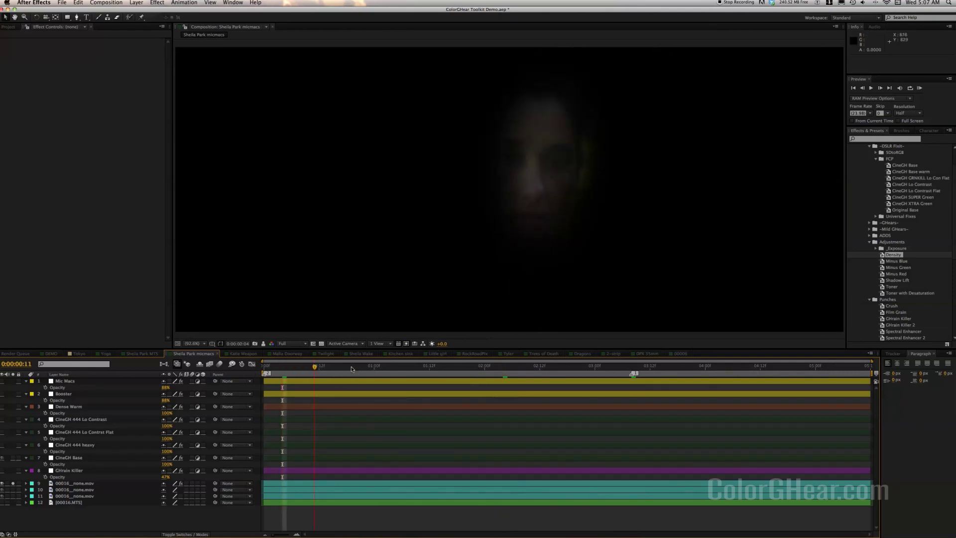
Preview at Quarter resolution at an earlier frame, then unsolo layer 9 to restore all layers.
click(305, 344)
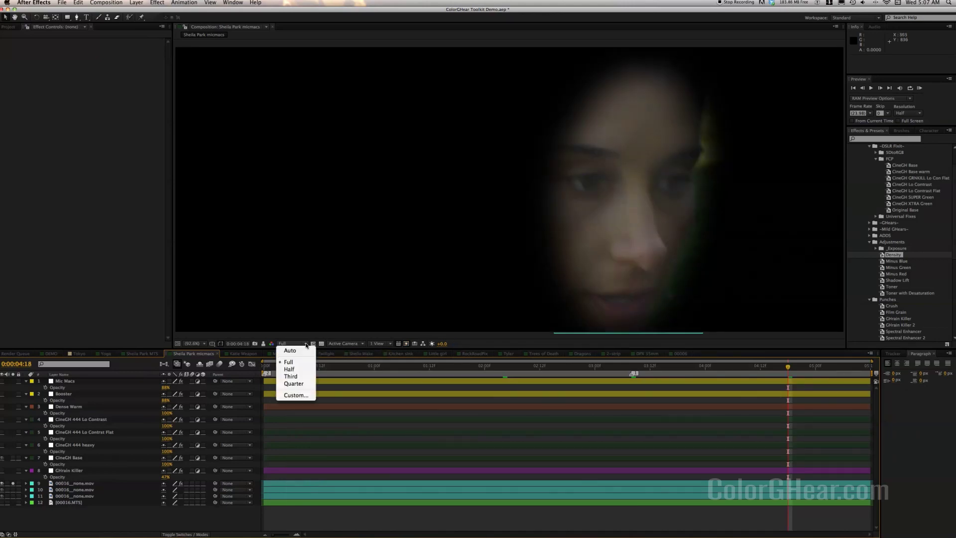
click(298, 384)
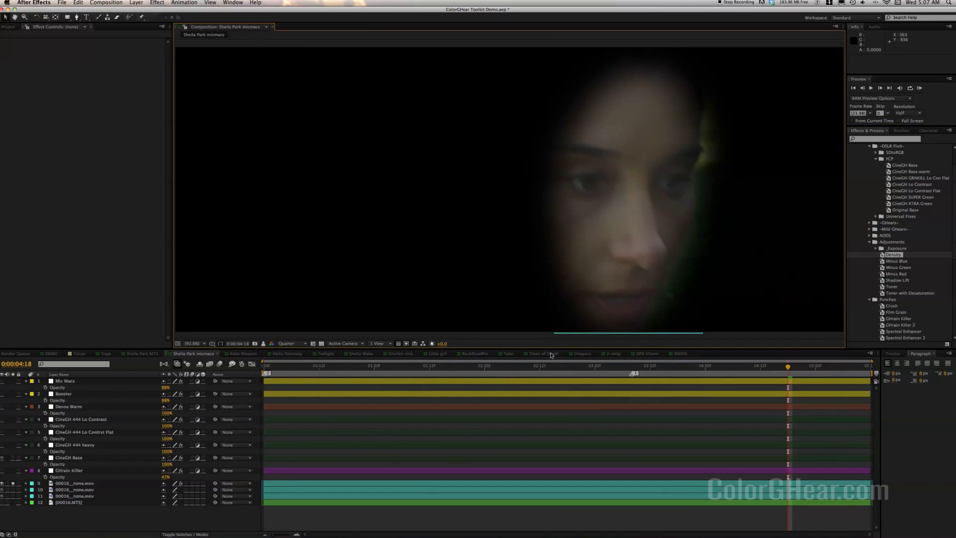
drag(635, 366, 291, 368)
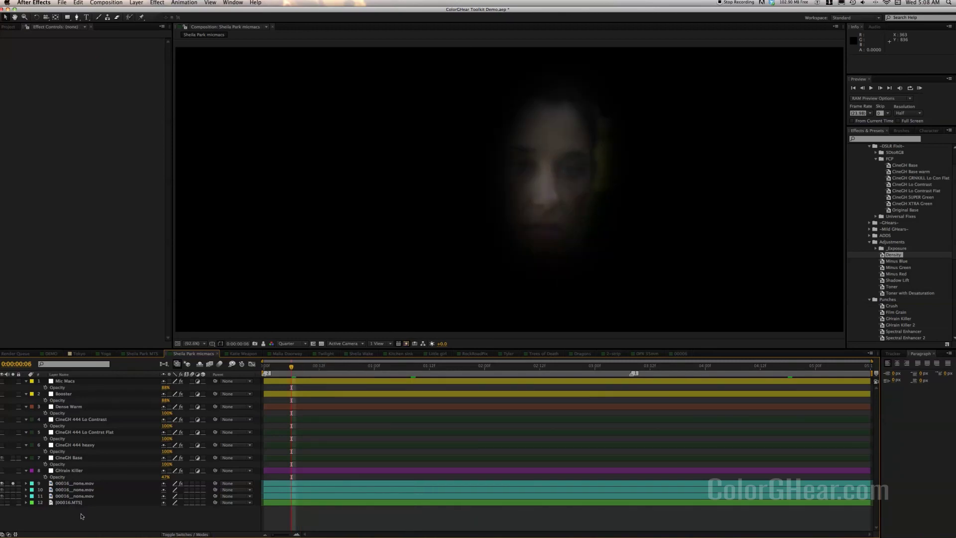
click(13, 483)
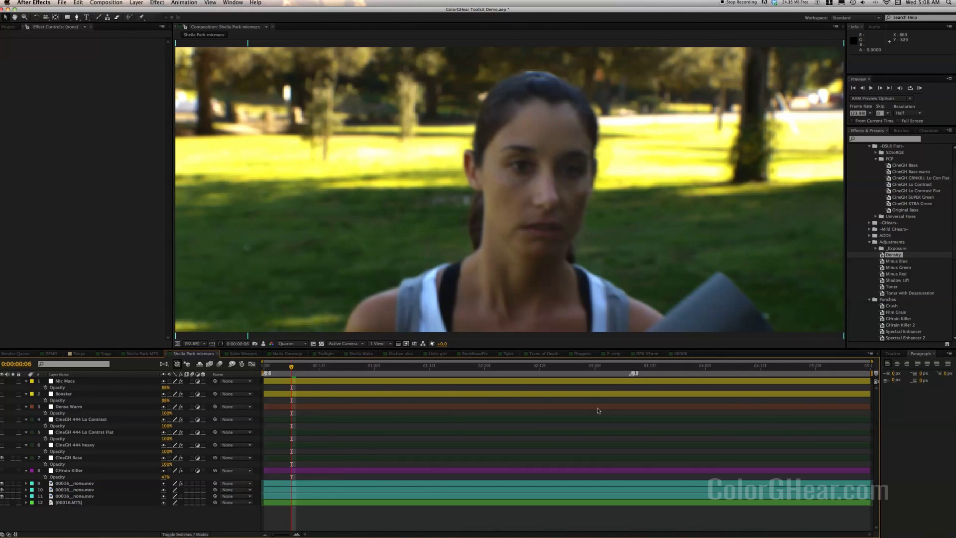
At marker 1, enable Mic Macs, Booster and GHrain Killer, setting GHrain Killer opacity to 100%.
key(1)
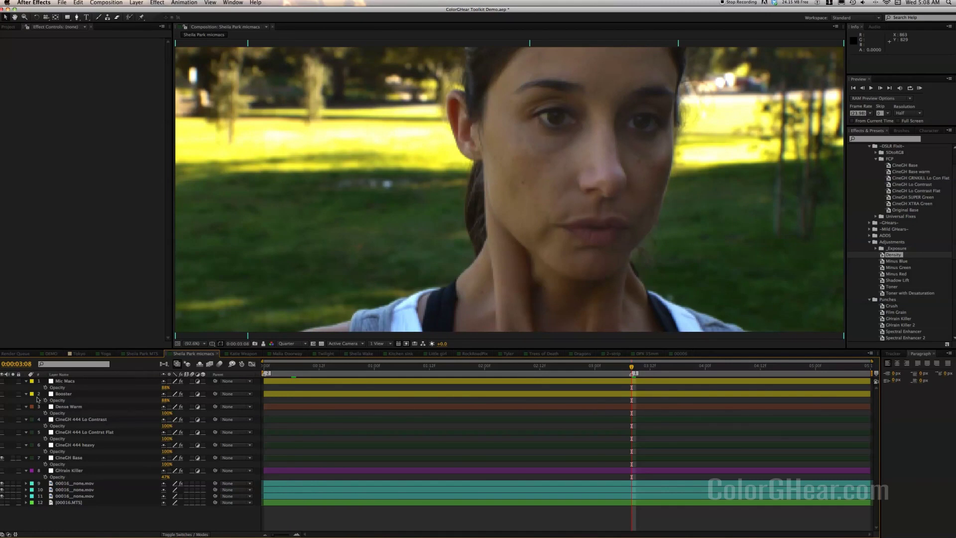
click(2, 458)
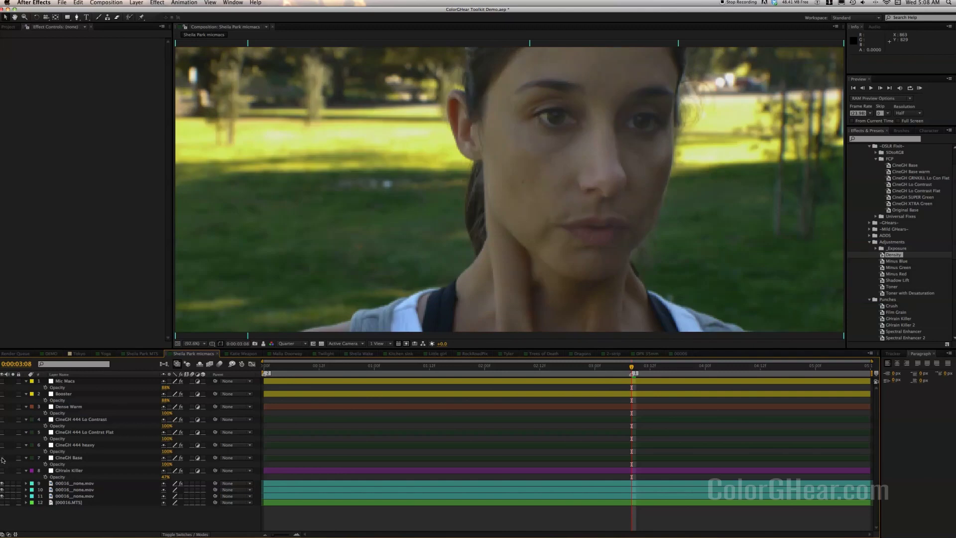
click(2, 458)
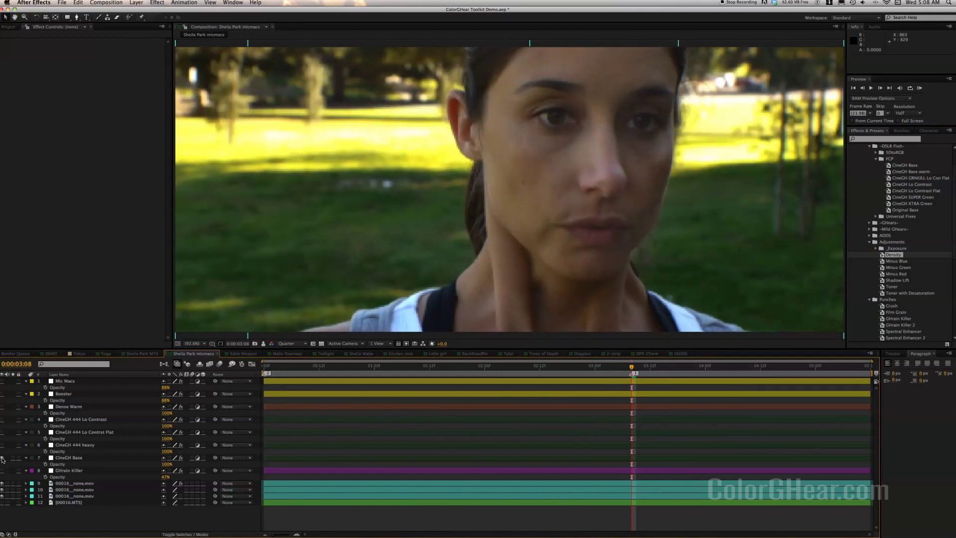
click(3, 381)
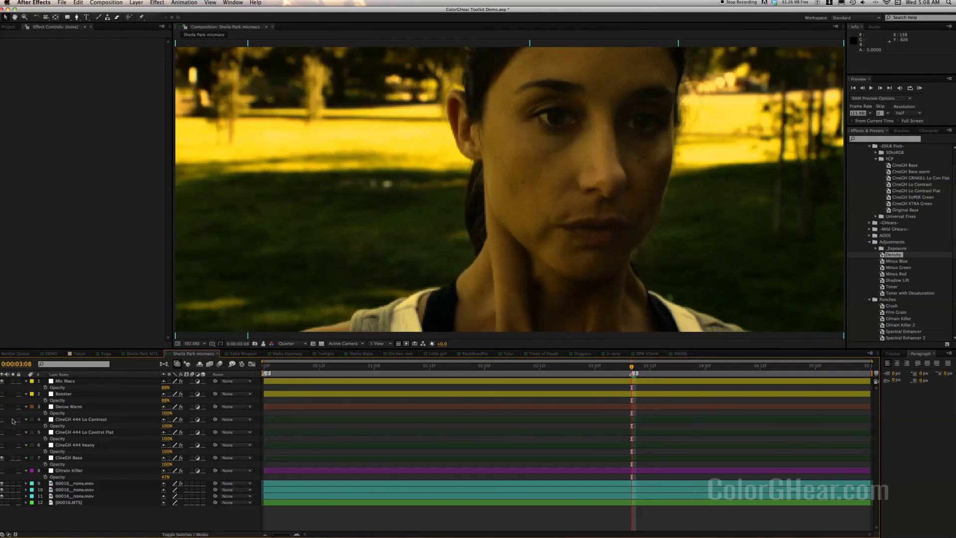
click(2, 394)
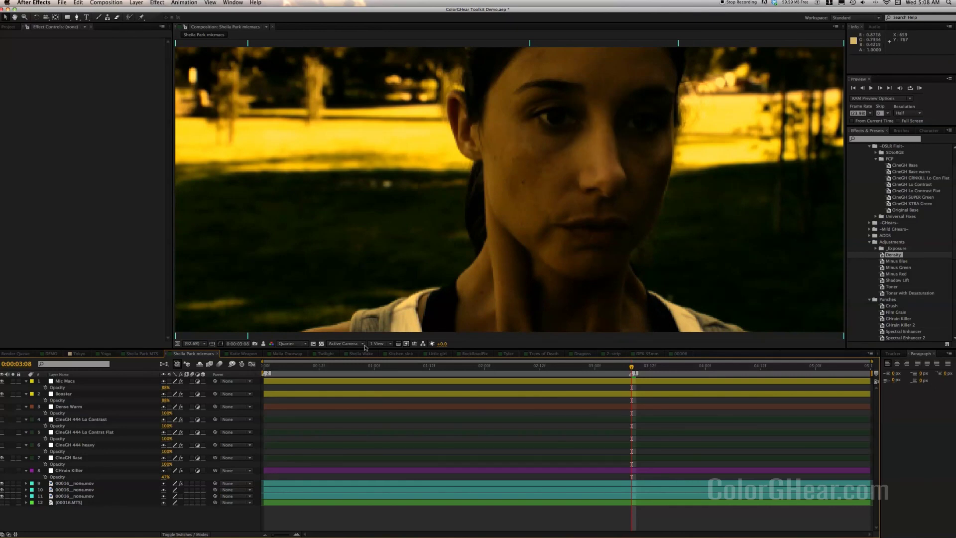
click(3, 471)
drag(166, 476, 229, 476)
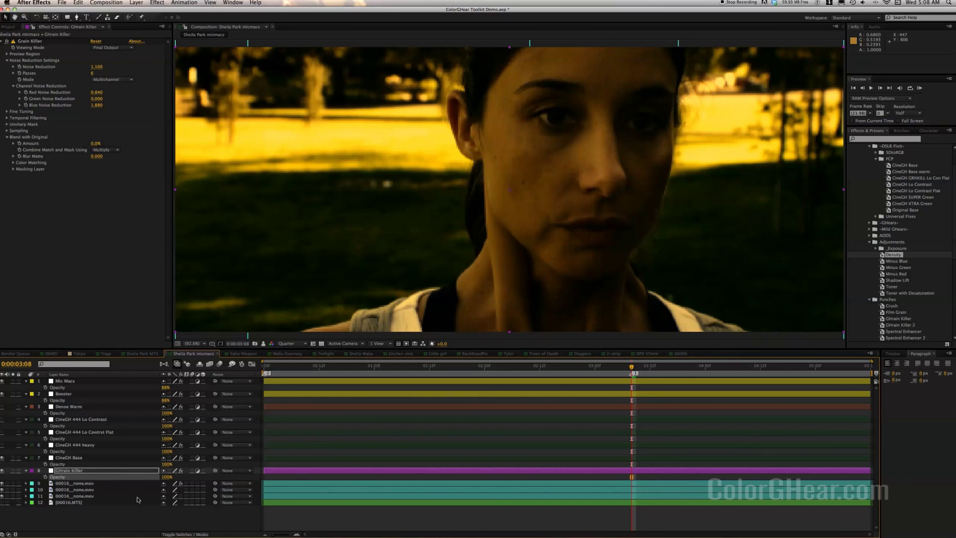
Lower GHrain Killer opacity to 92% and set preview Resolution to Full.
drag(171, 480, 153, 479)
click(296, 346)
click(290, 358)
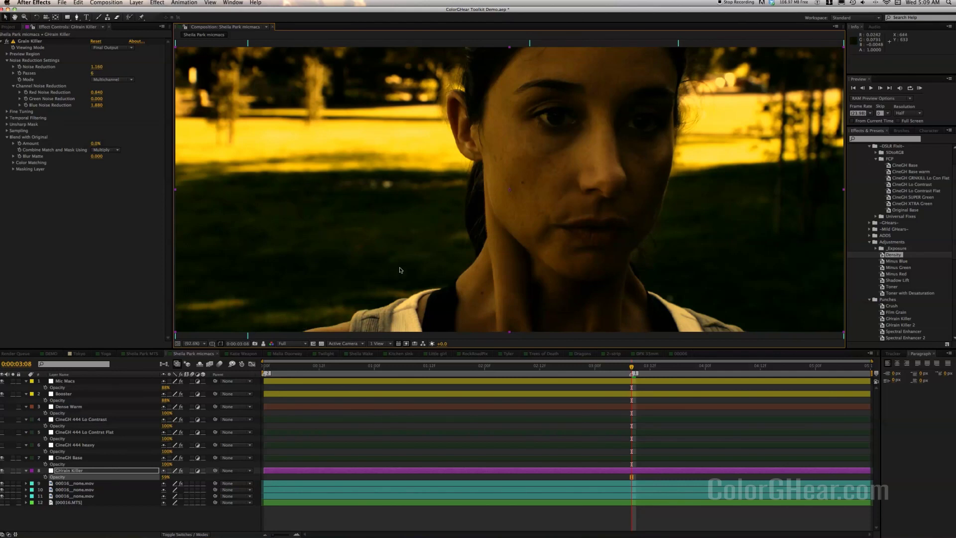
Purge the undo history with Edit > Purge > Undo, then switch to the Malia Doorway comp.
click(79, 3)
mouse_move(152, 137)
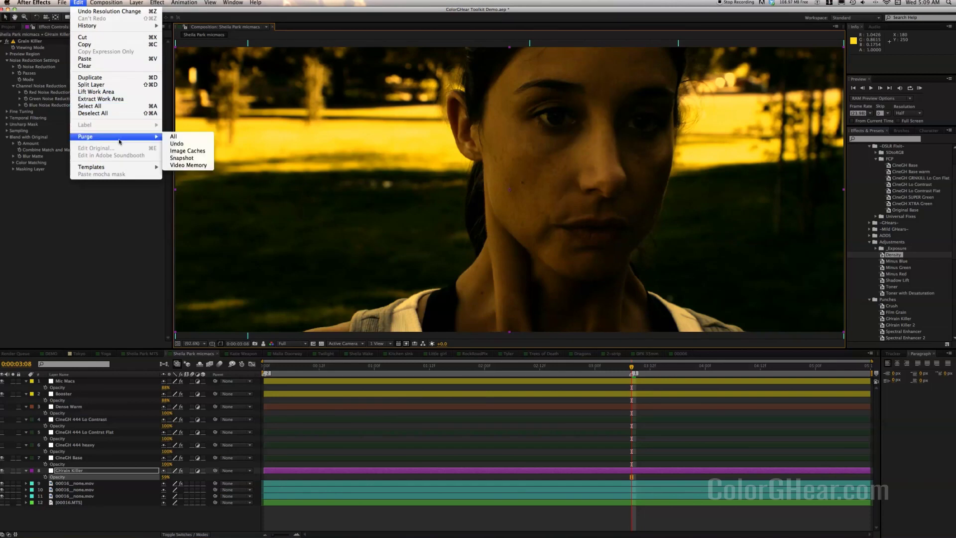
click(185, 144)
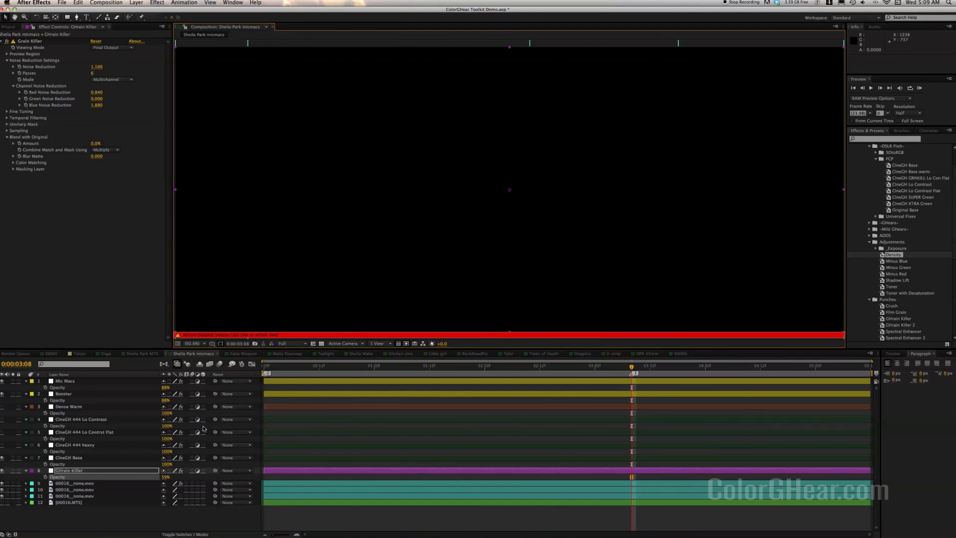
click(289, 353)
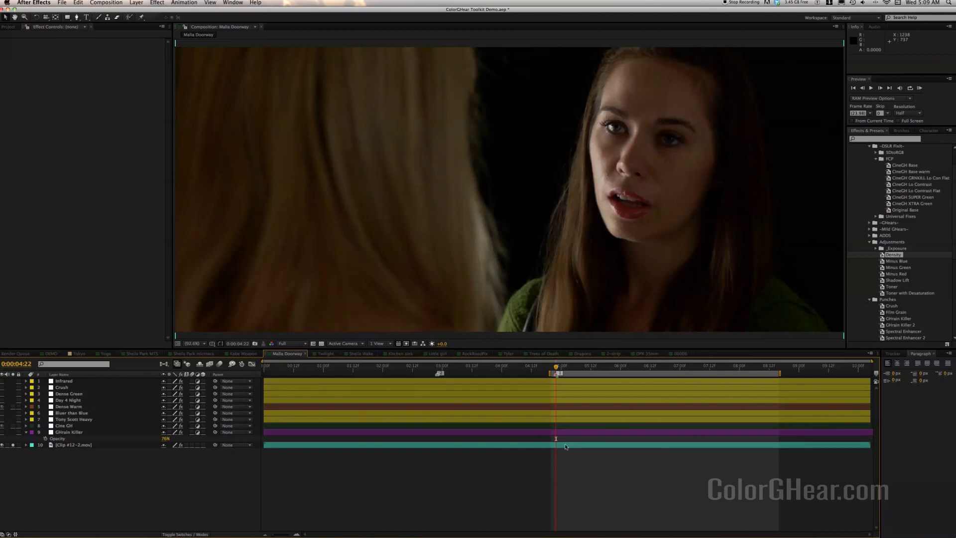
Solo Cine GH and Dense Warm, expand the -GHears- folder, then unsolo Dense Warm and select Infrared.
click(14, 426)
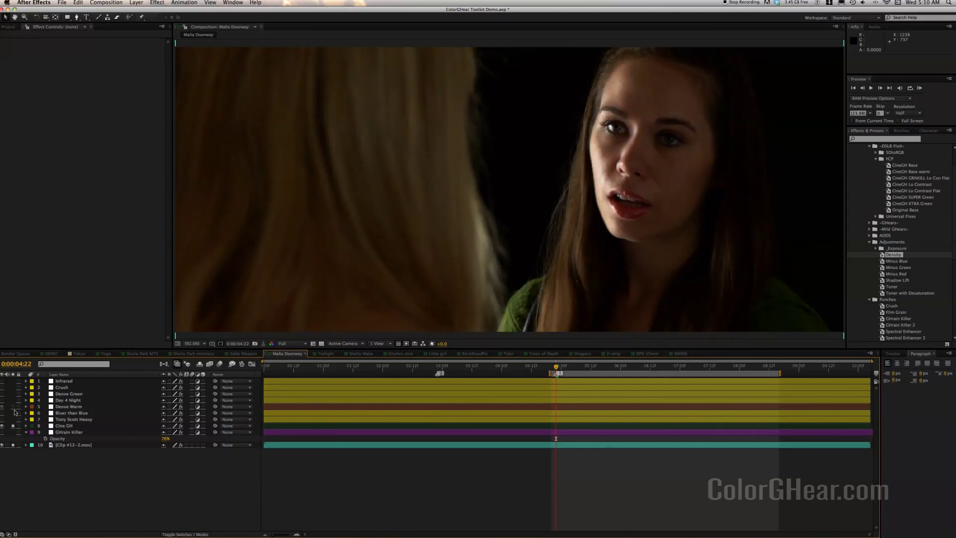
click(13, 406)
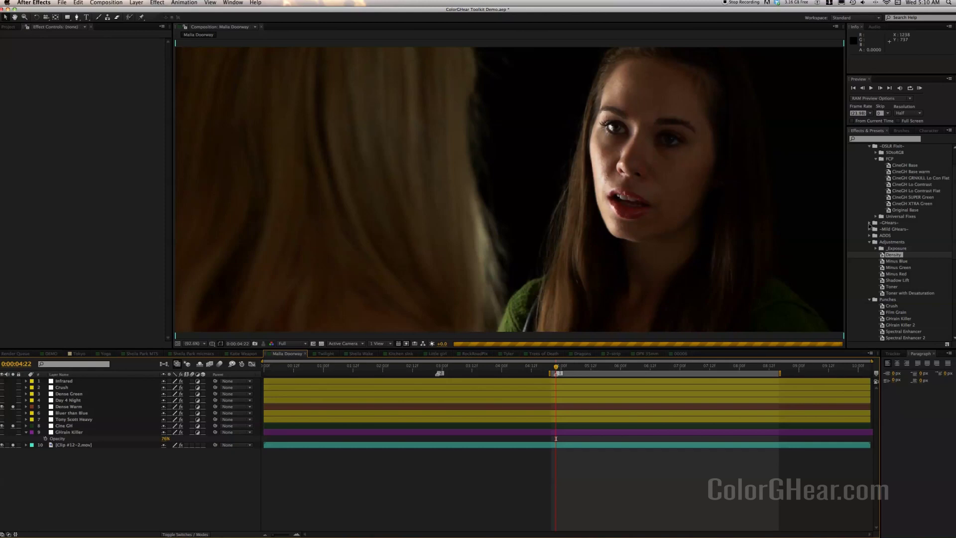
double_click(887, 223)
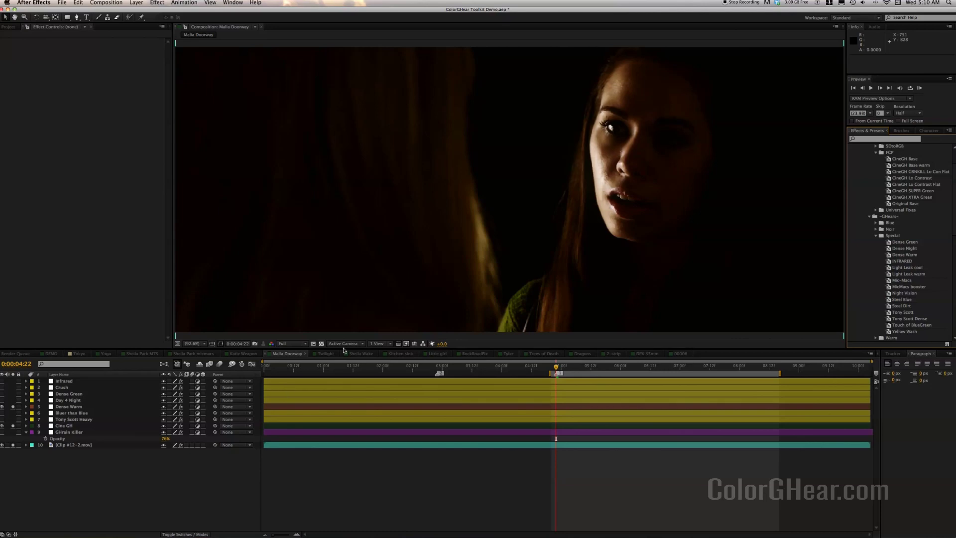
click(12, 406)
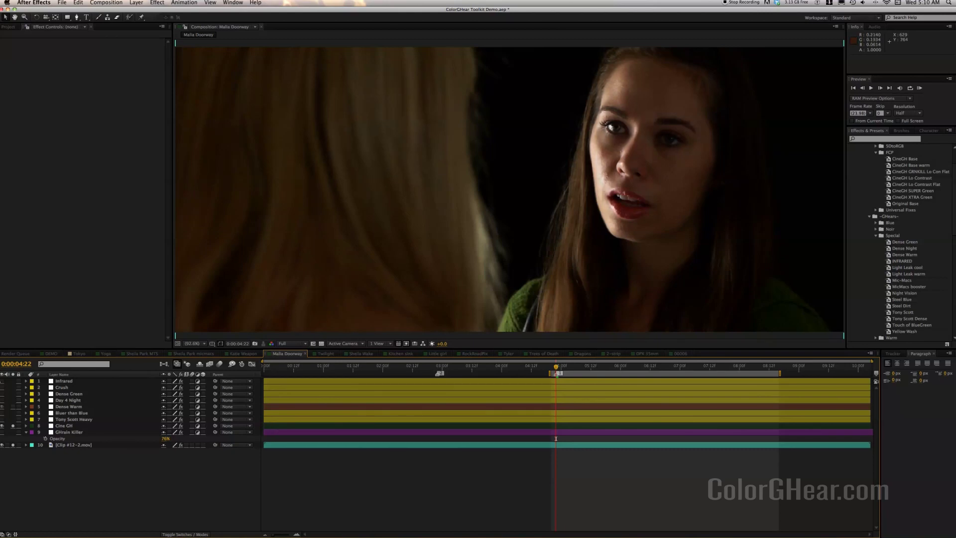
click(96, 382)
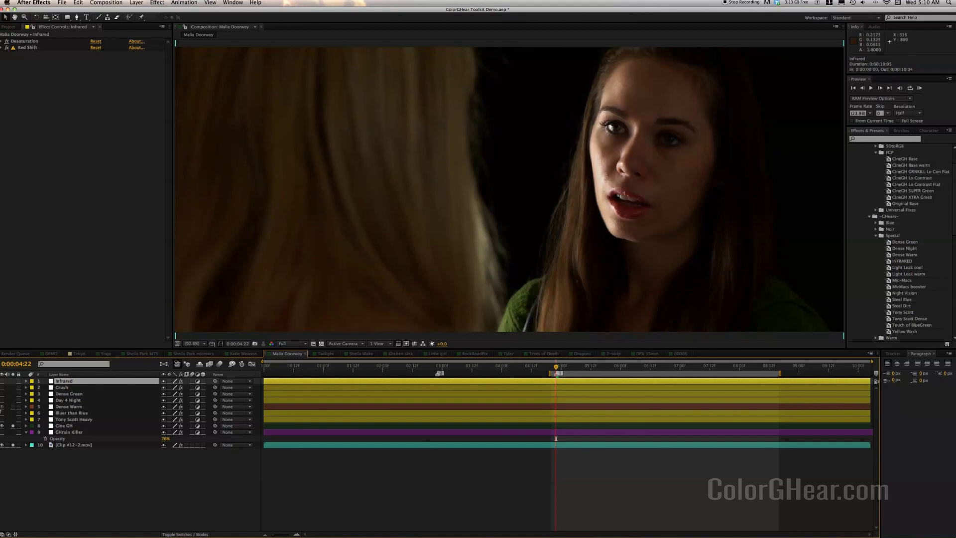
Preview the Infrared grade, then snapshot the ungraded source clip and RAM-preview the comp.
click(2, 381)
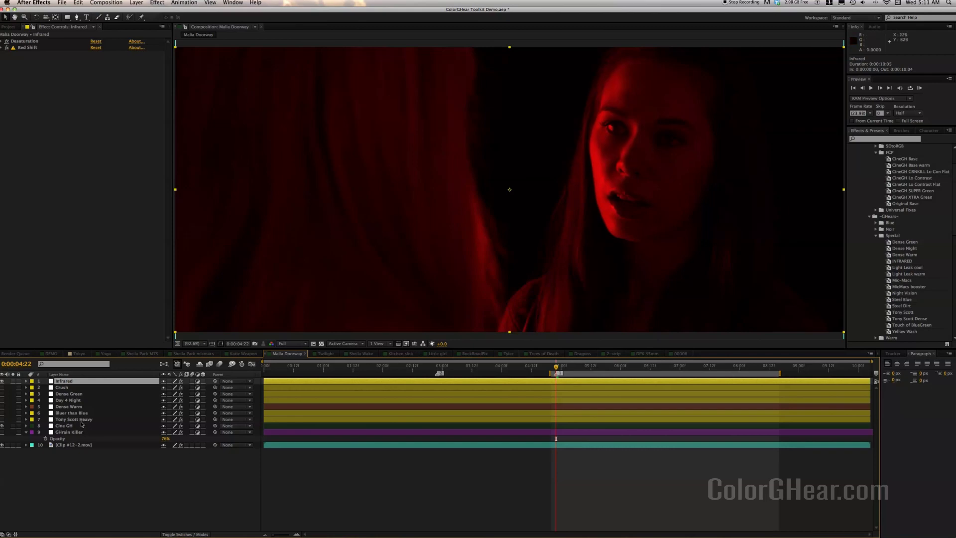
click(2, 381)
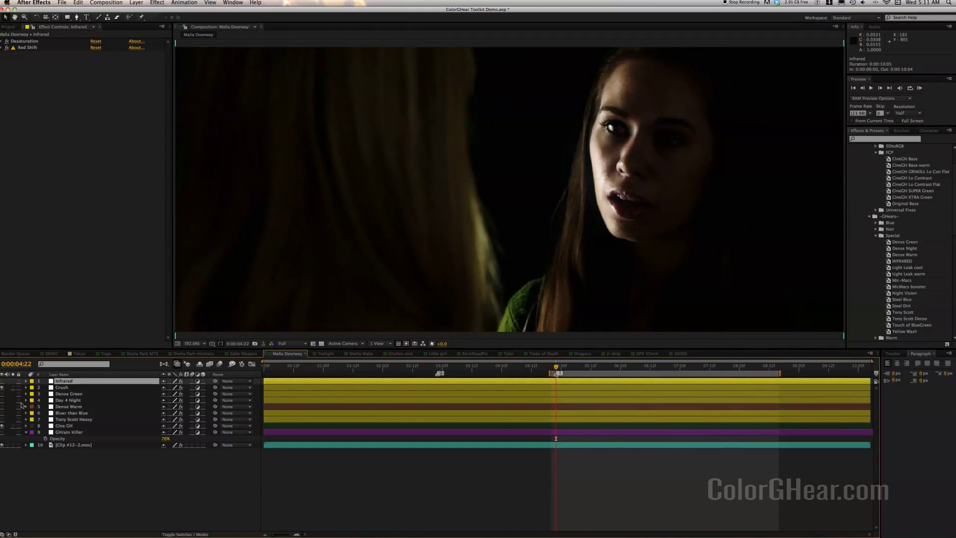
click(13, 445)
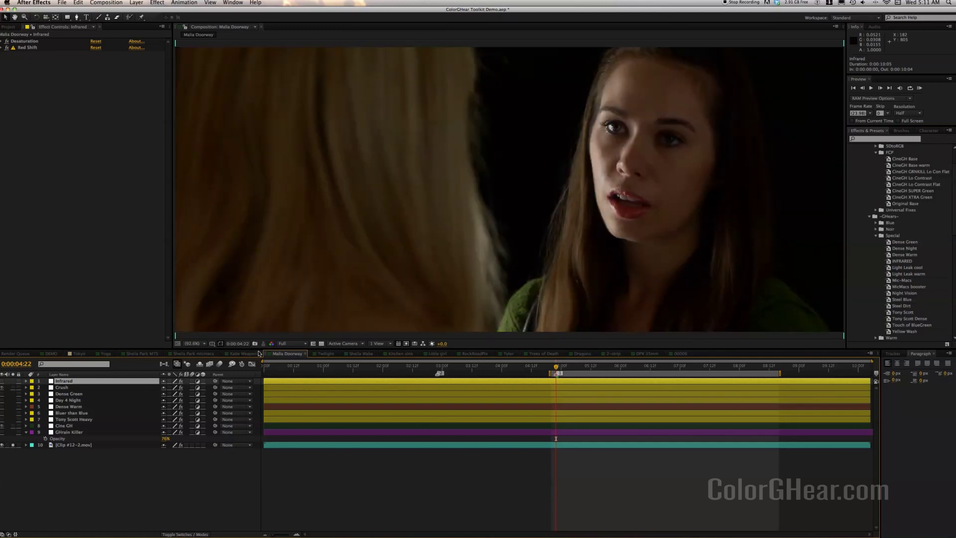
click(255, 344)
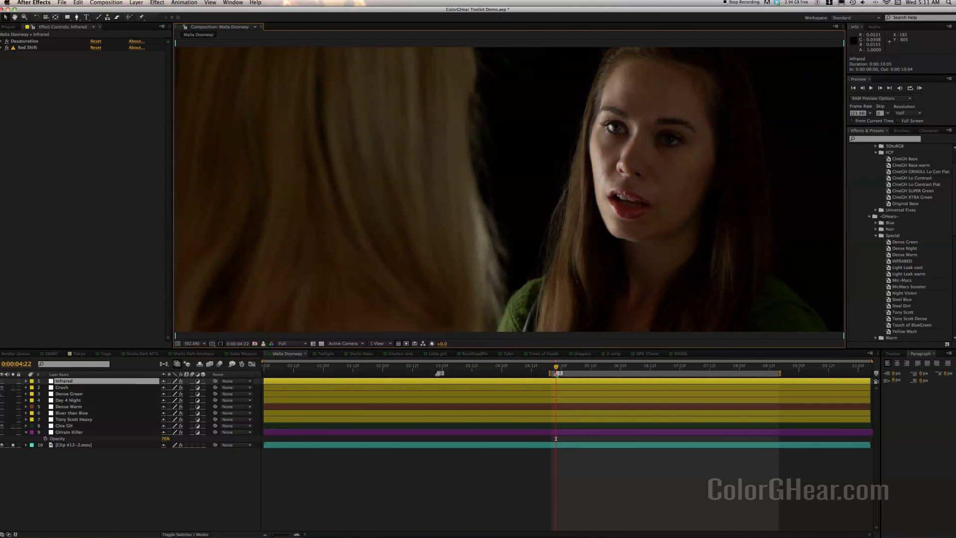
click(13, 448)
key(KP_0)
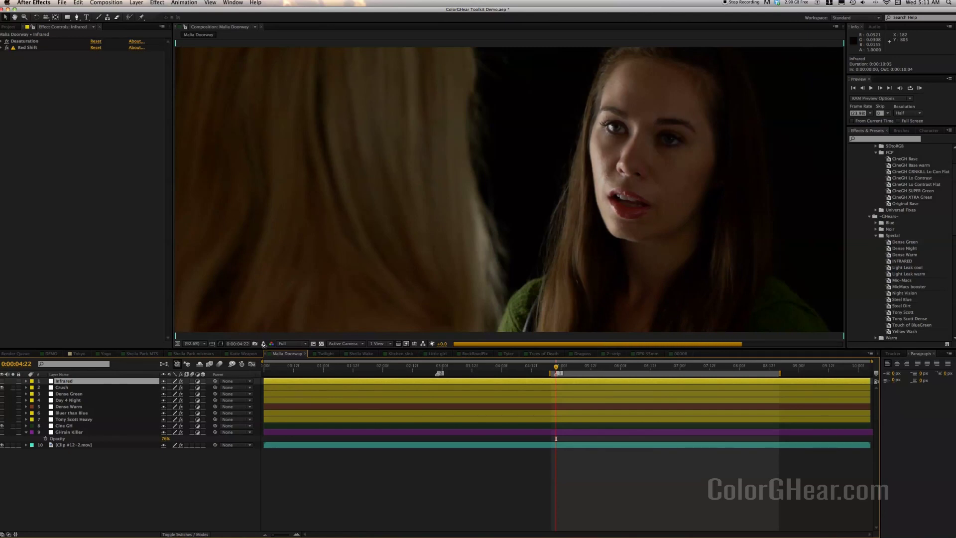
Swap the Crush grade for Dense Green against the ungraded snapshot, then open the 2-strip comp.
click(263, 344)
click(263, 344)
click(263, 344)
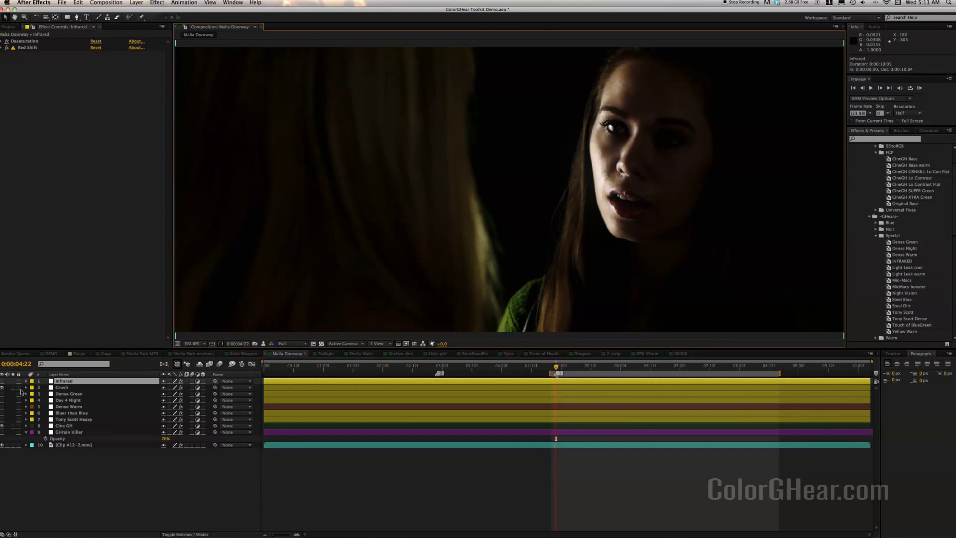
click(2, 387)
click(2, 393)
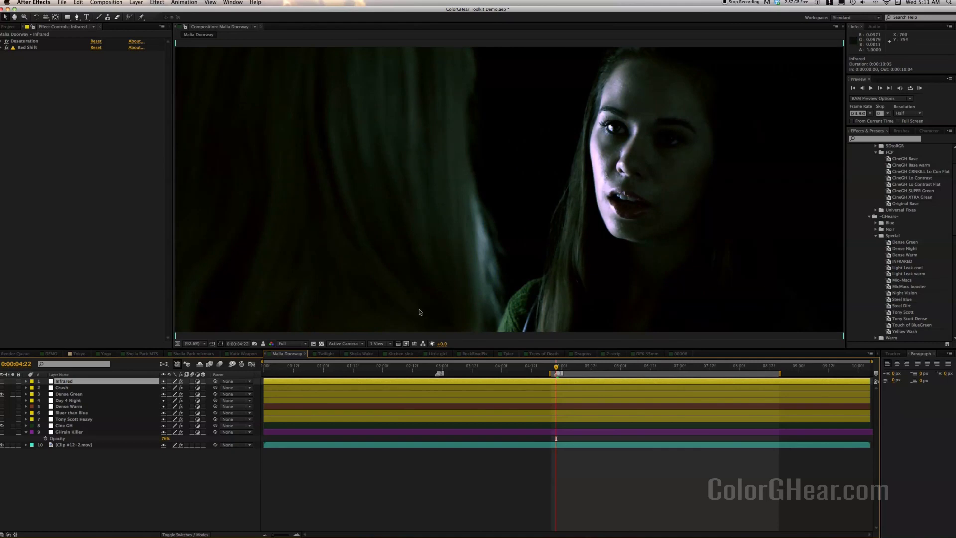
click(264, 344)
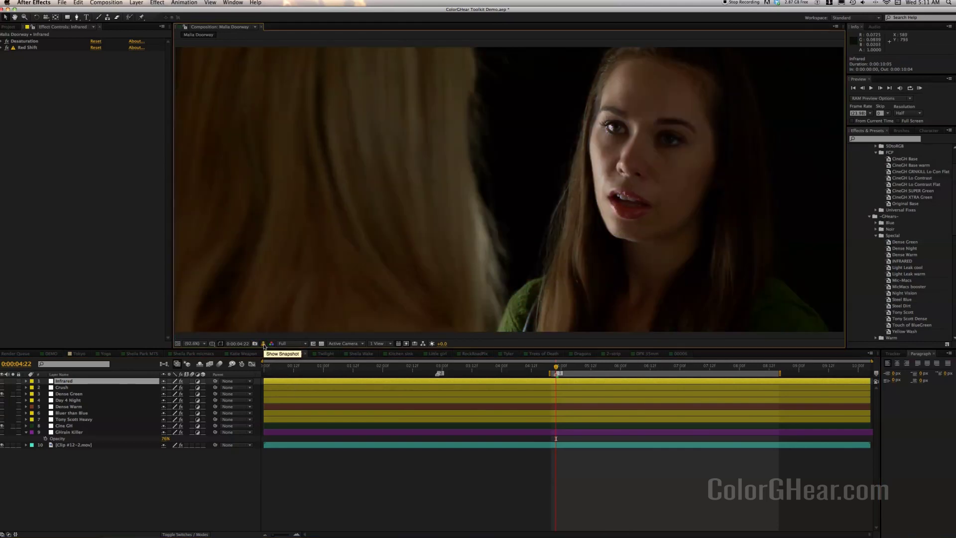
click(264, 344)
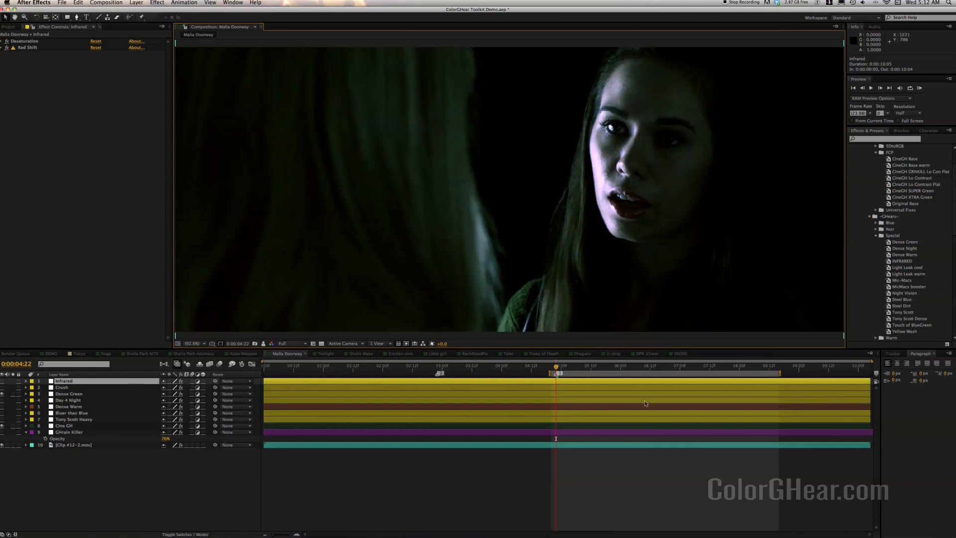
click(614, 353)
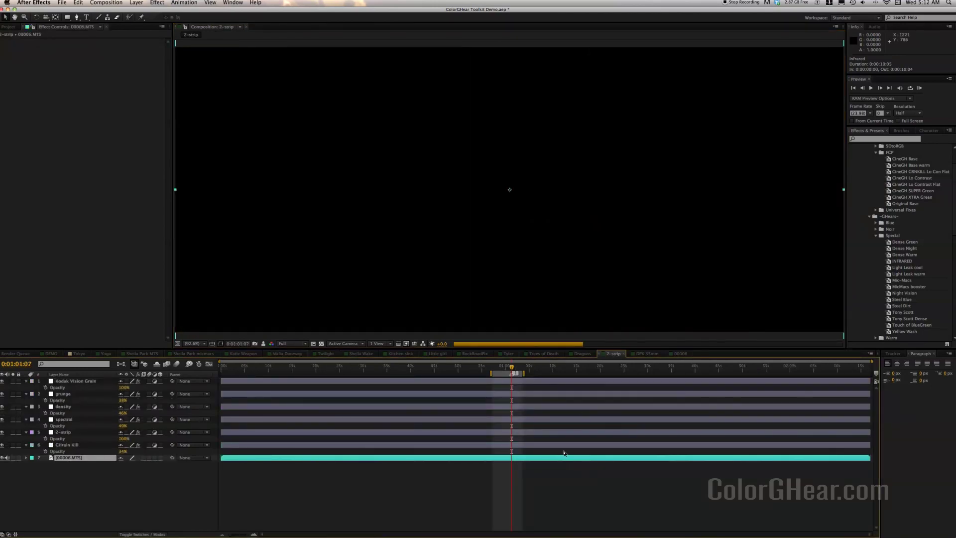
Solo the footage layer to compare the raw clip with the teal 2-strip grade, then return to Malia Doorway.
click(12, 457)
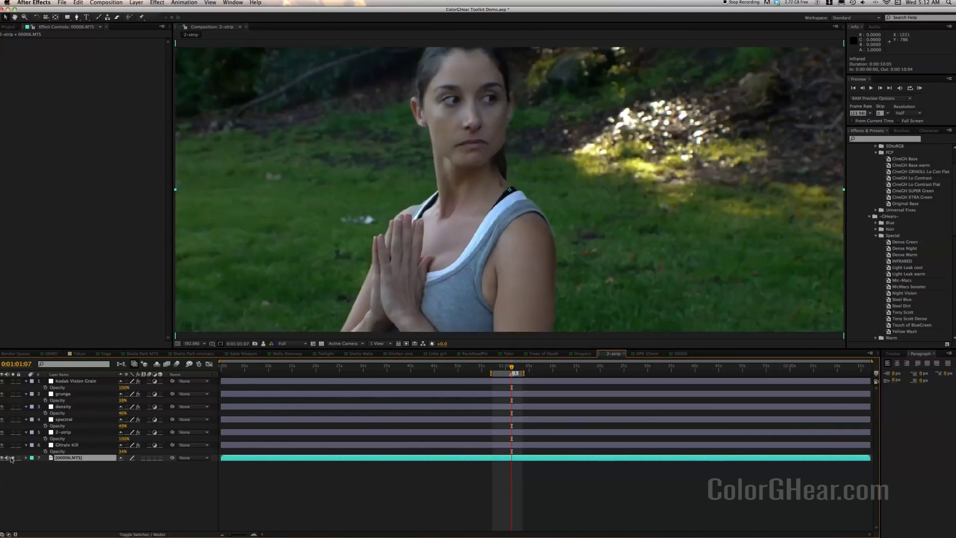
click(13, 457)
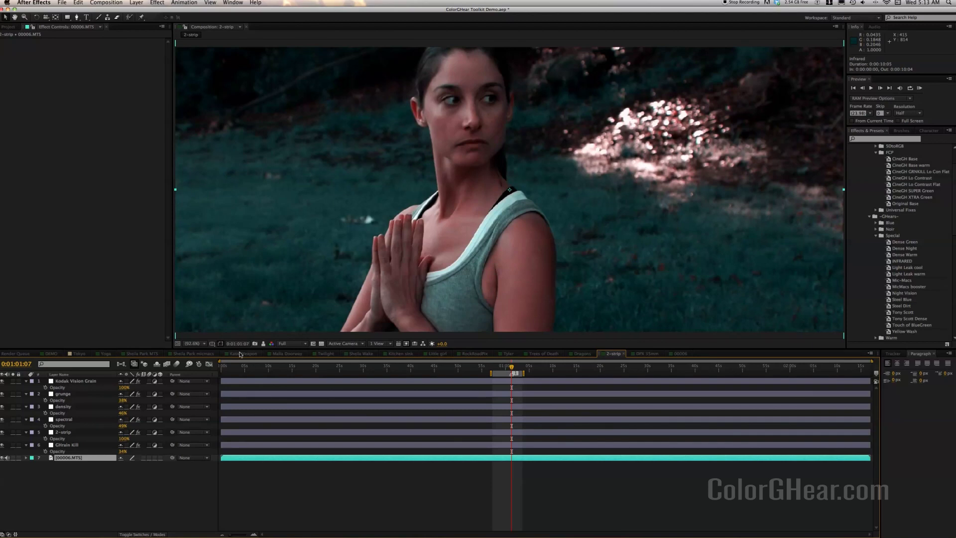
click(280, 355)
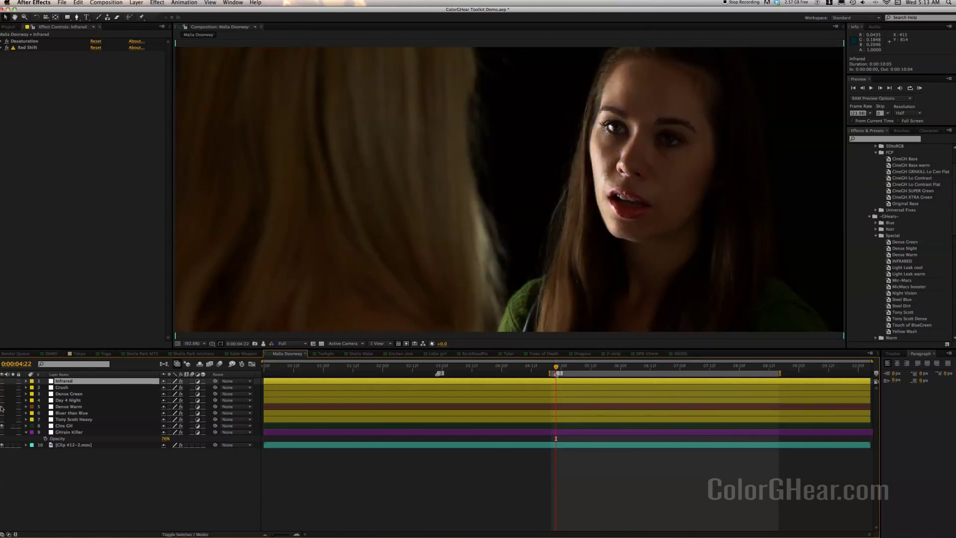
Toggle Bluer than Blue and Cine GH for a warm natural look, then select Day 4 Night.
click(2, 413)
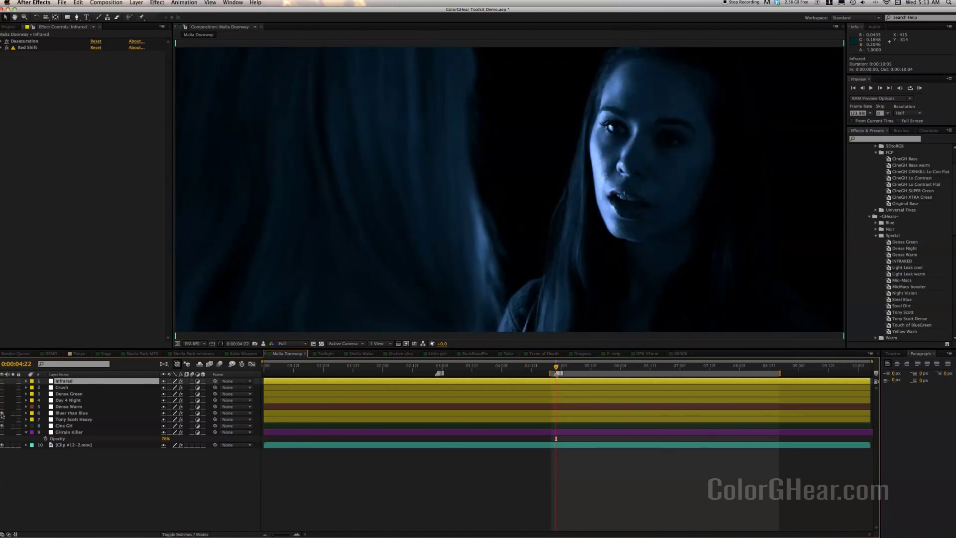
click(2, 413)
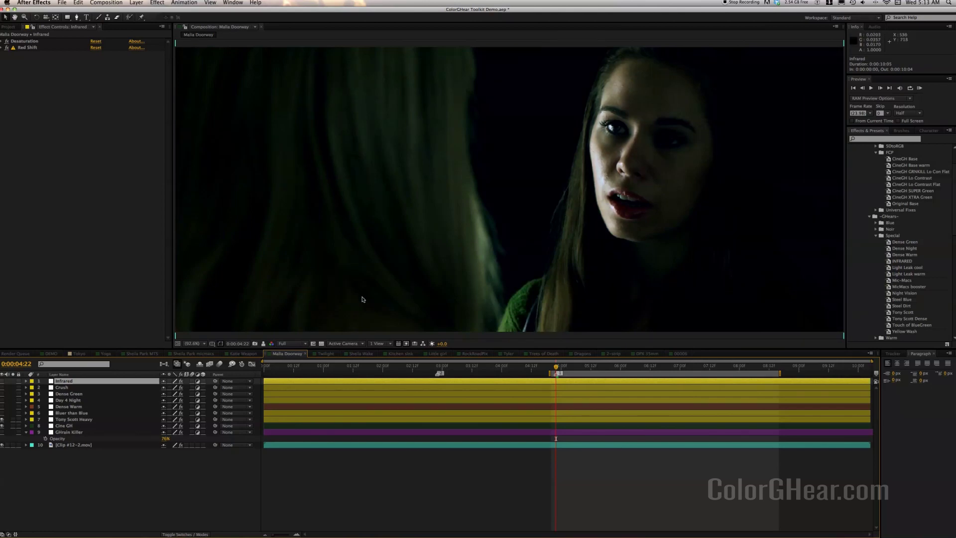
click(3, 425)
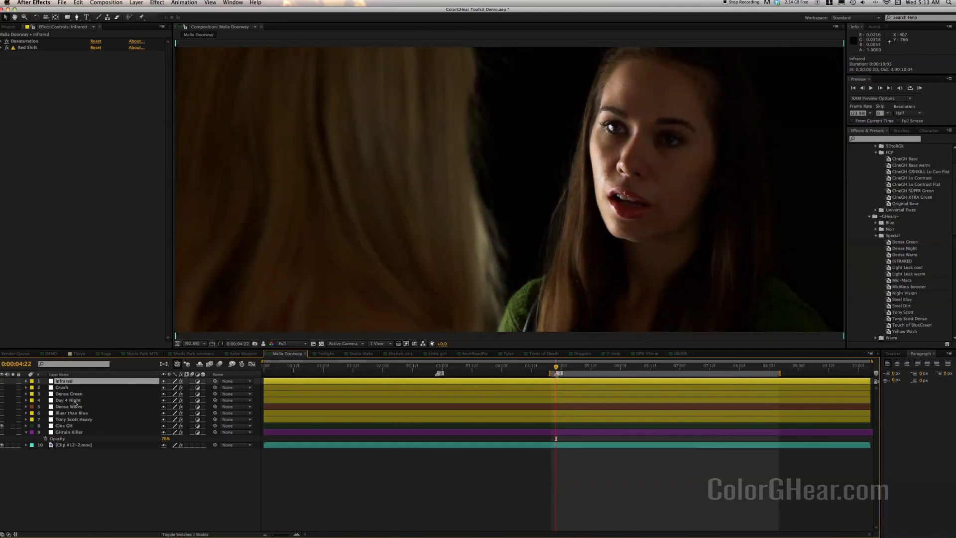
click(75, 401)
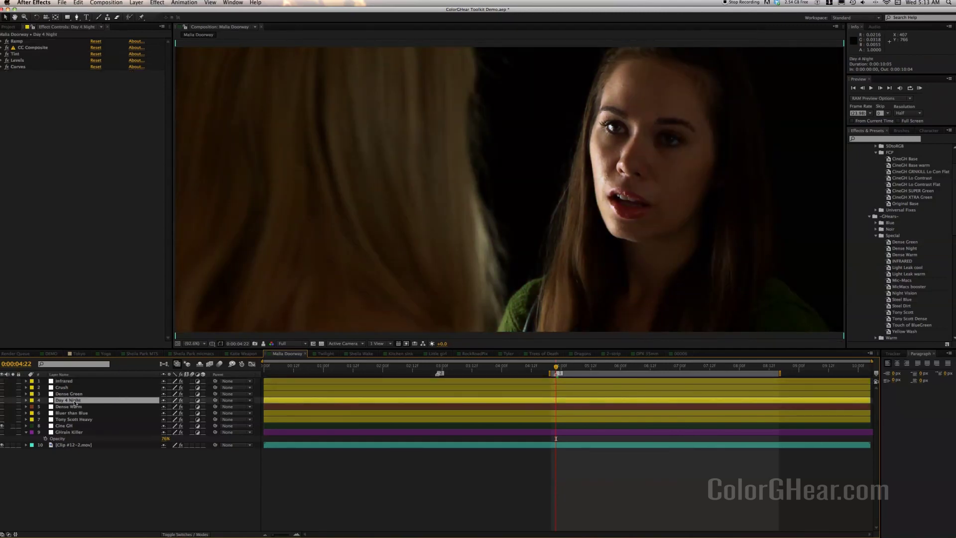
Delete Day 4 Night and try the grades, ending with Infrared and Dense Green enabled.
key(Delete)
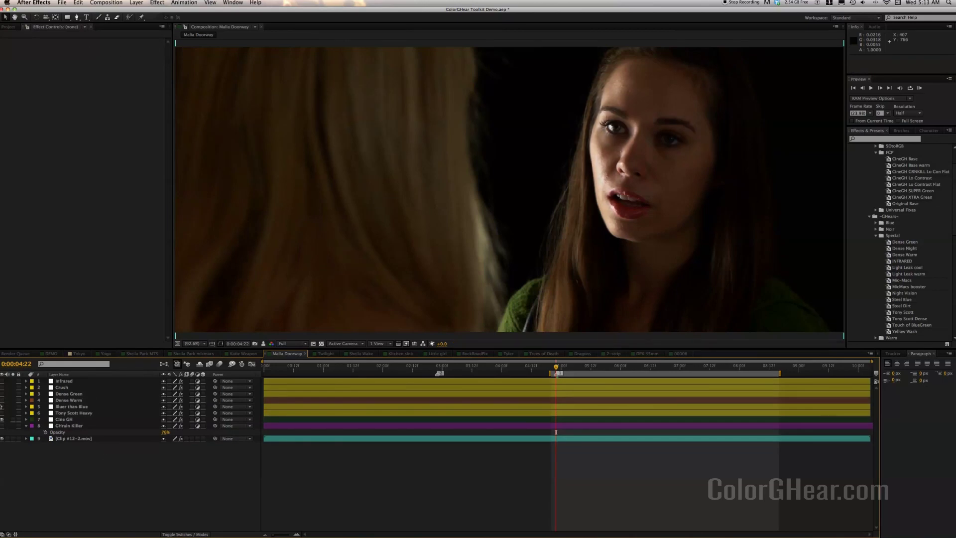
click(2, 401)
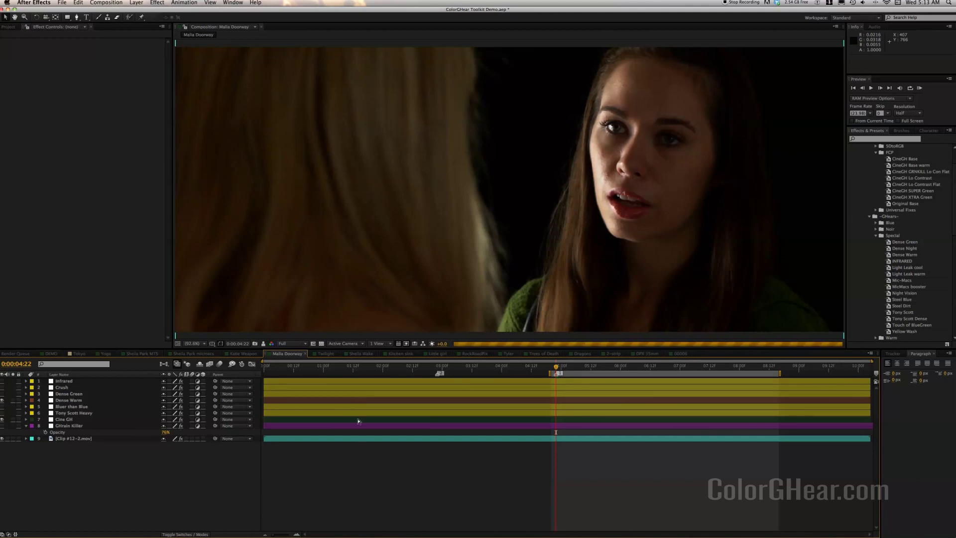
click(3, 401)
click(2, 413)
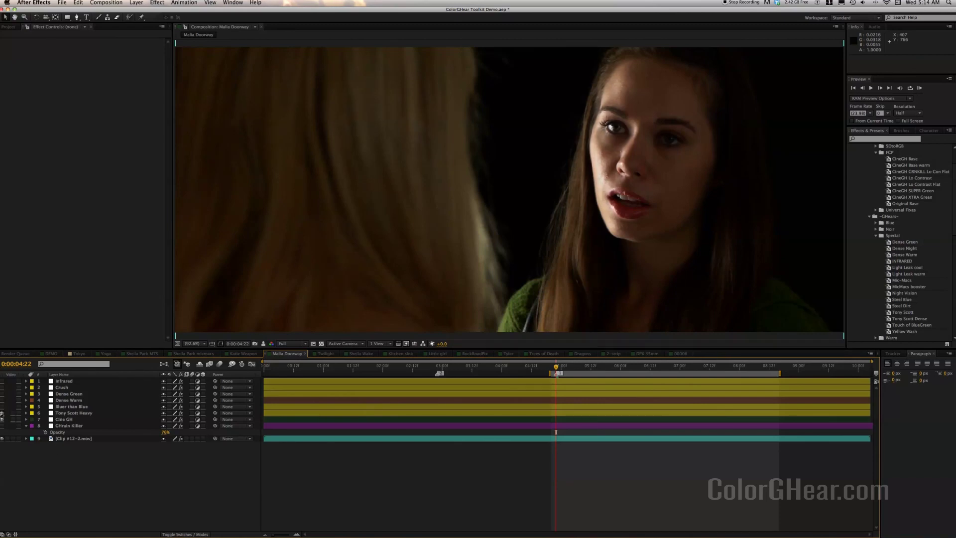
click(3, 381)
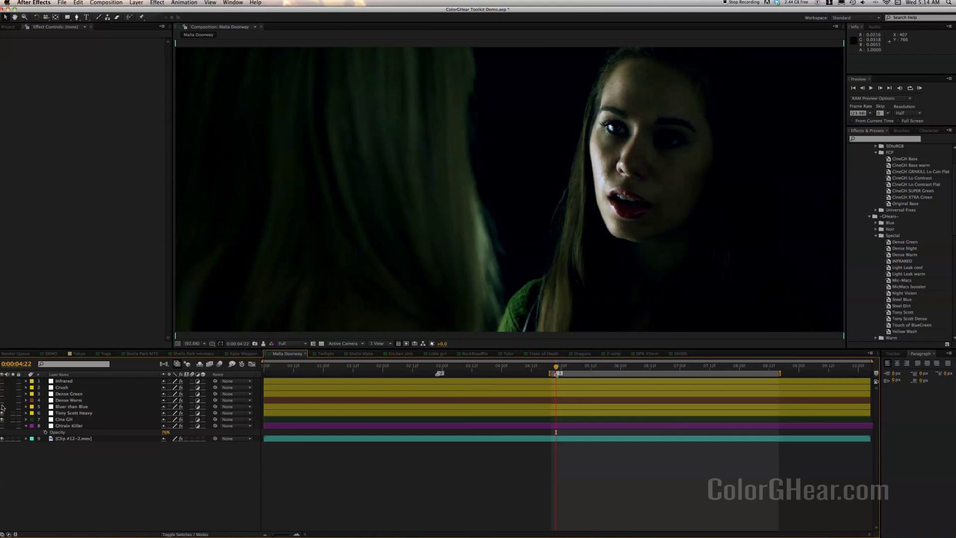
click(2, 394)
Lower Dense Green's opacity to 89%.
click(74, 394)
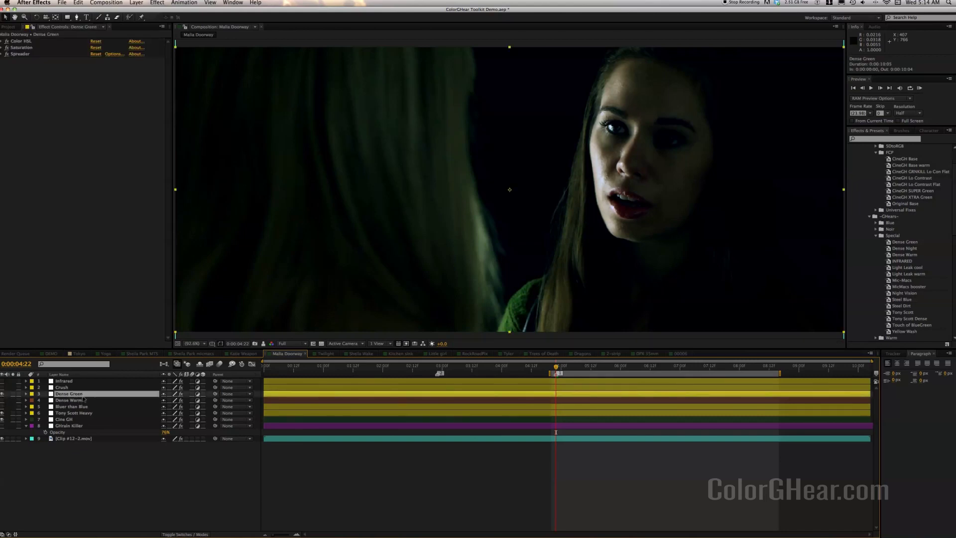
key(t)
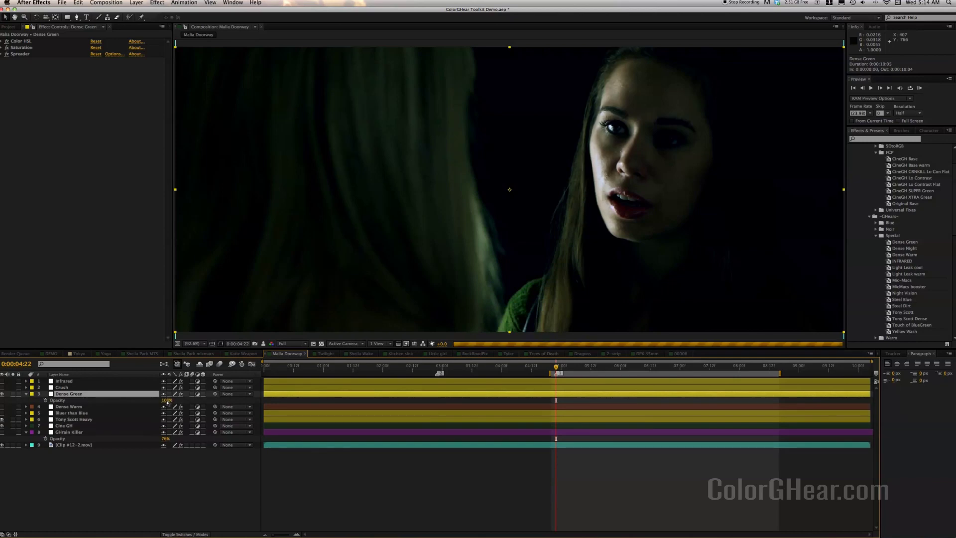
drag(167, 404, 161, 404)
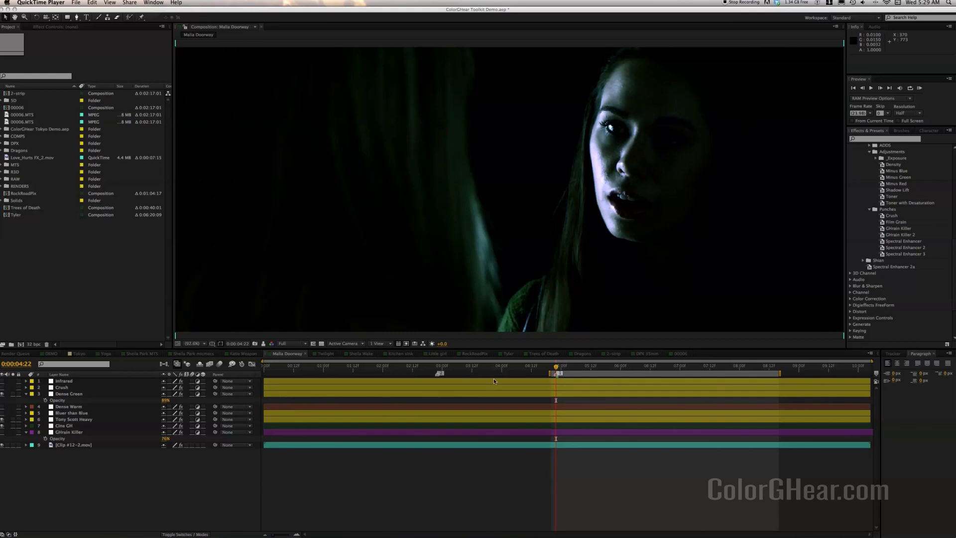
Open Sheila Wake, solo layer 6 to compare with its warm grade, then open Kitchen sink.
click(369, 358)
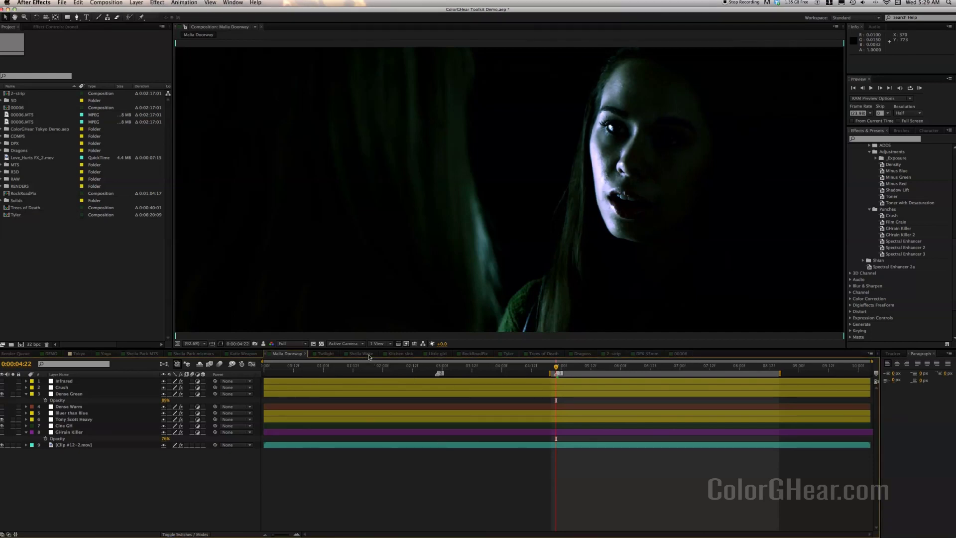
click(368, 355)
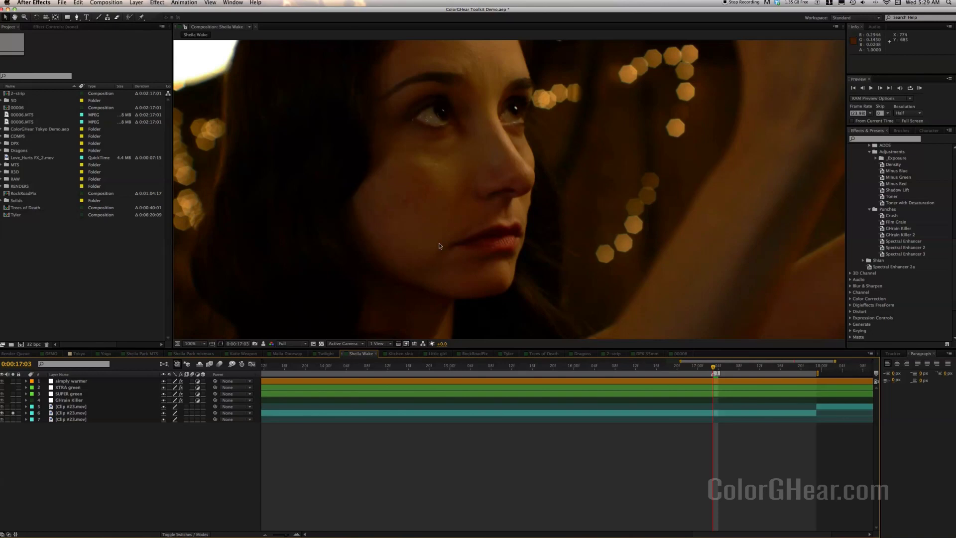
click(14, 415)
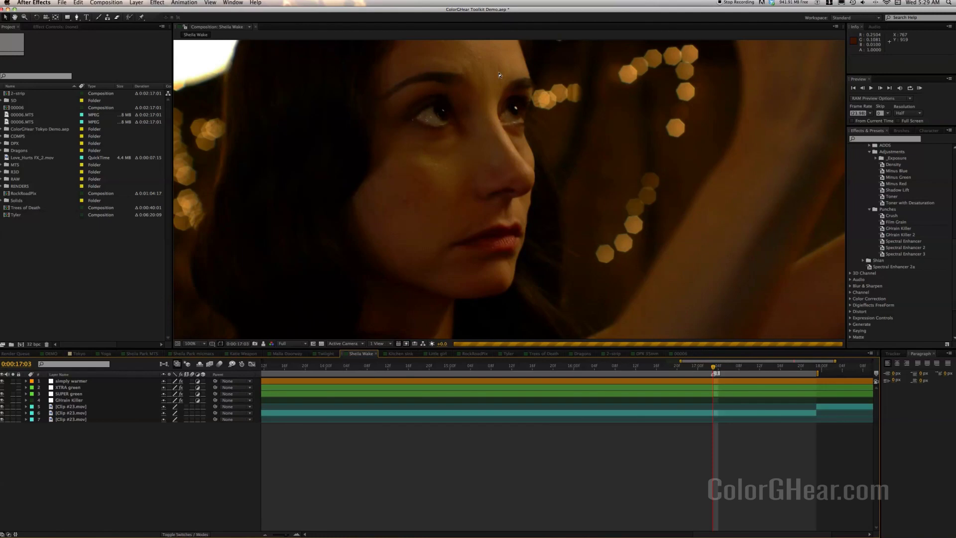
click(17, 413)
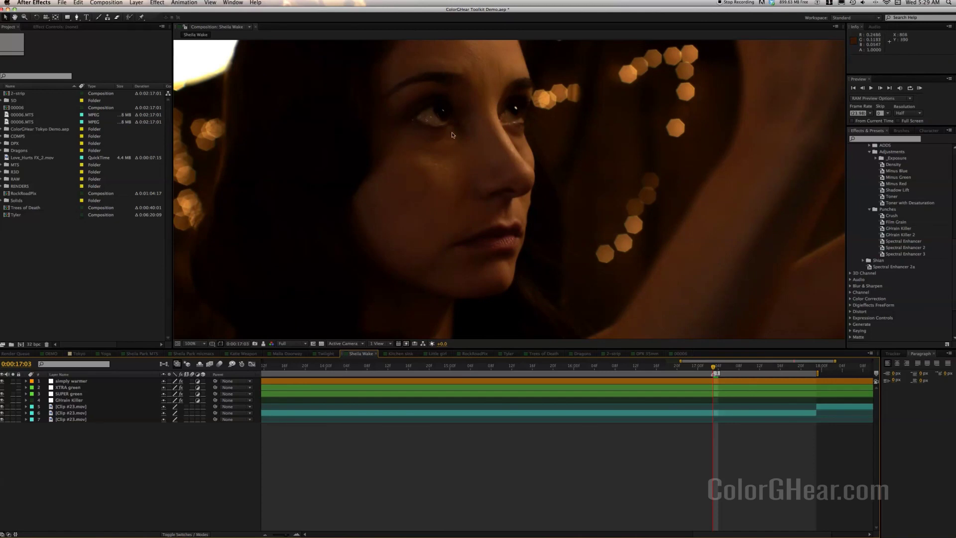
click(400, 354)
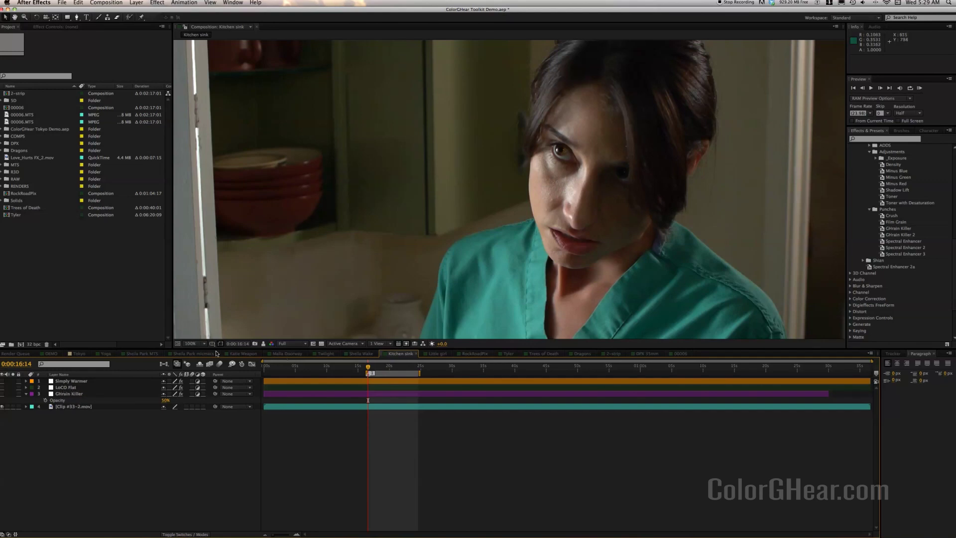
Enable the GHrain Killer layer on Kitchen sink, then switch to the Little girl comp.
click(3, 393)
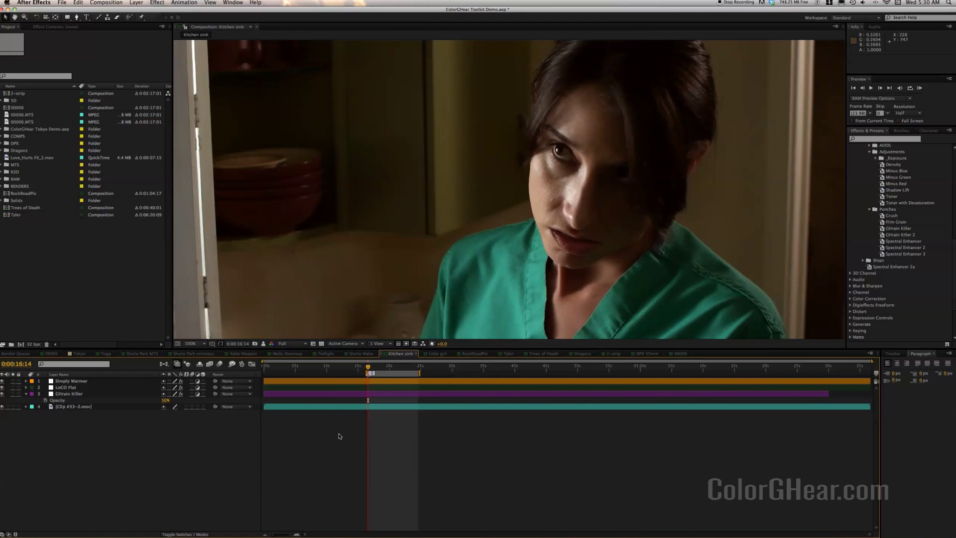
click(438, 354)
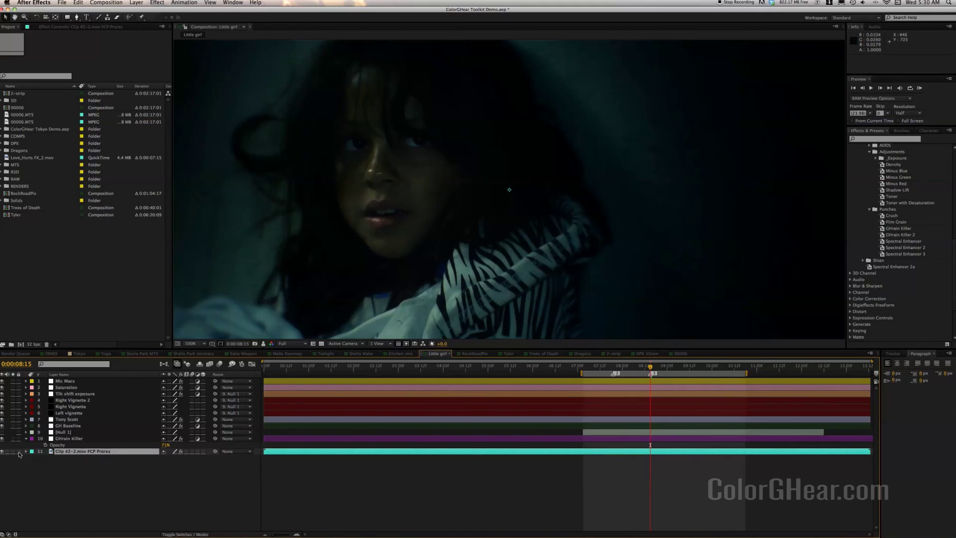
click(255, 344)
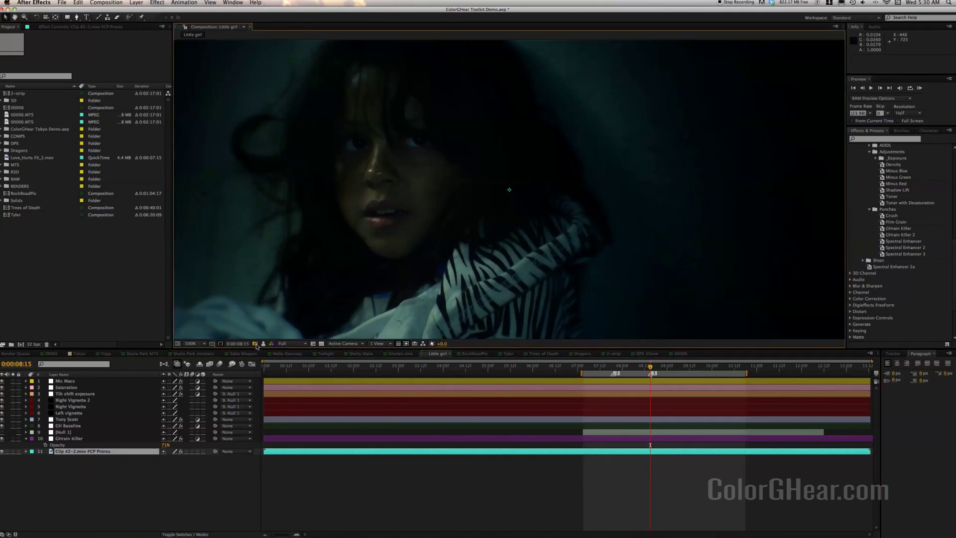
click(13, 451)
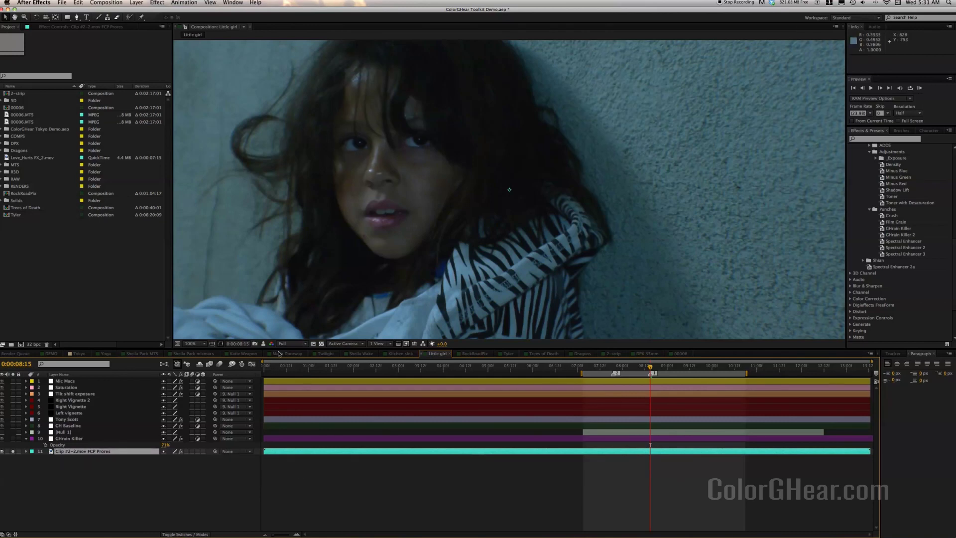
click(263, 344)
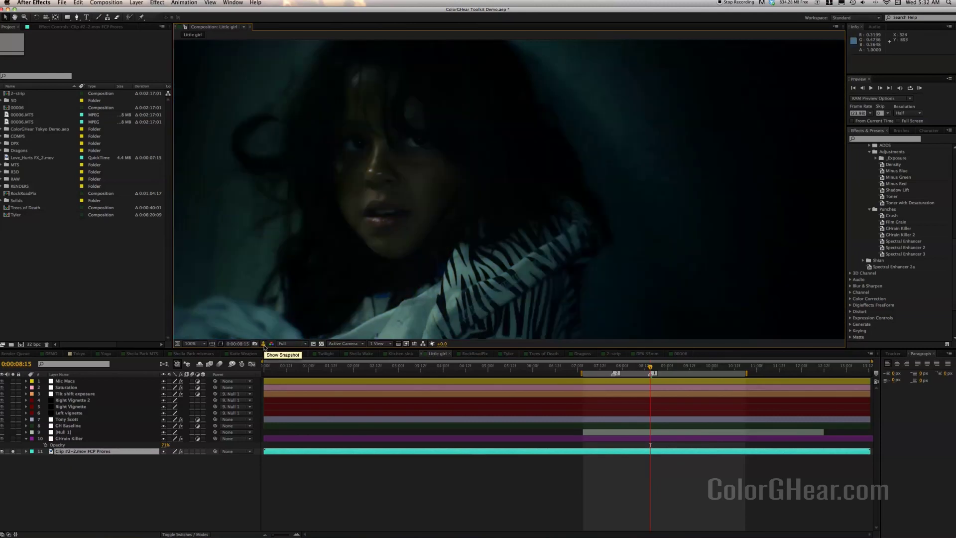
click(264, 344)
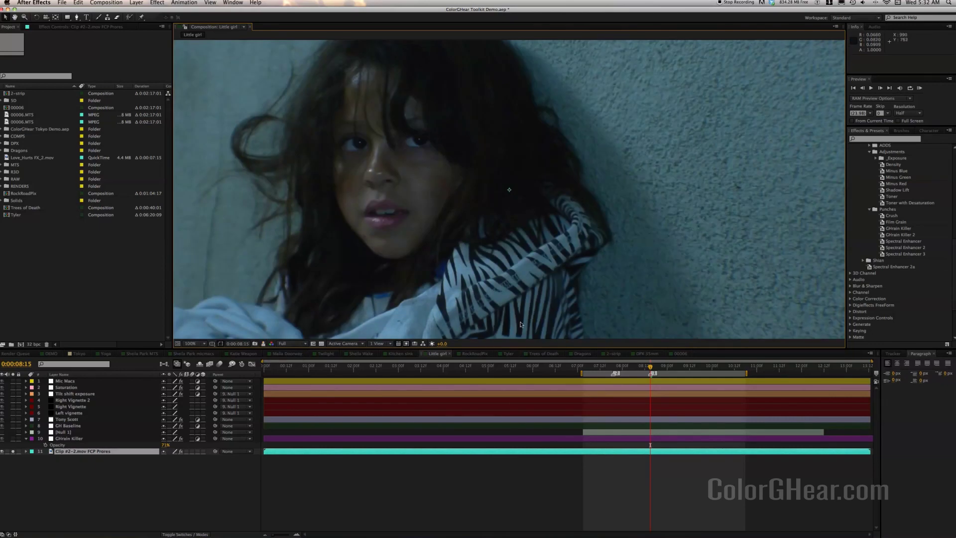
Open RockRoadPix, snapshot its warm grade, and solo layer 9 to show the ungraded footage.
click(469, 353)
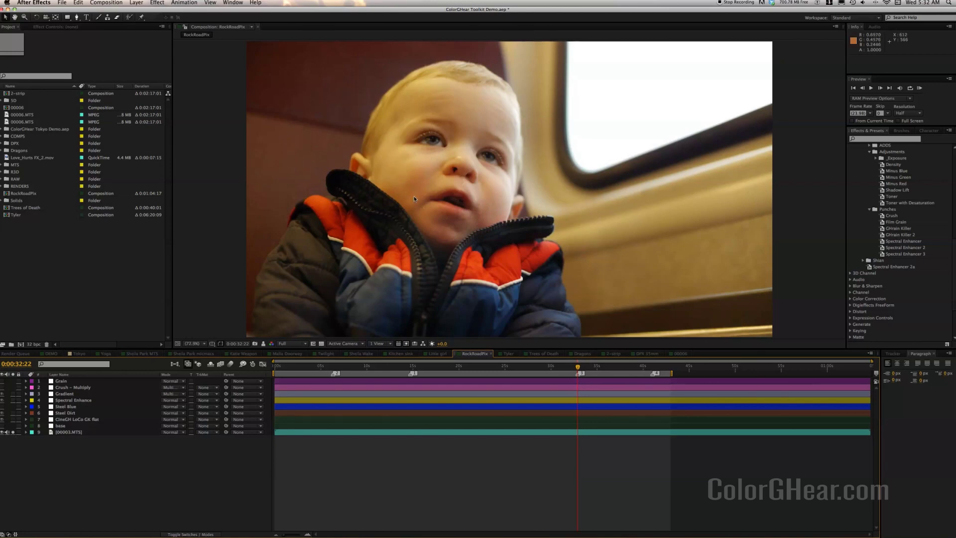
click(14, 433)
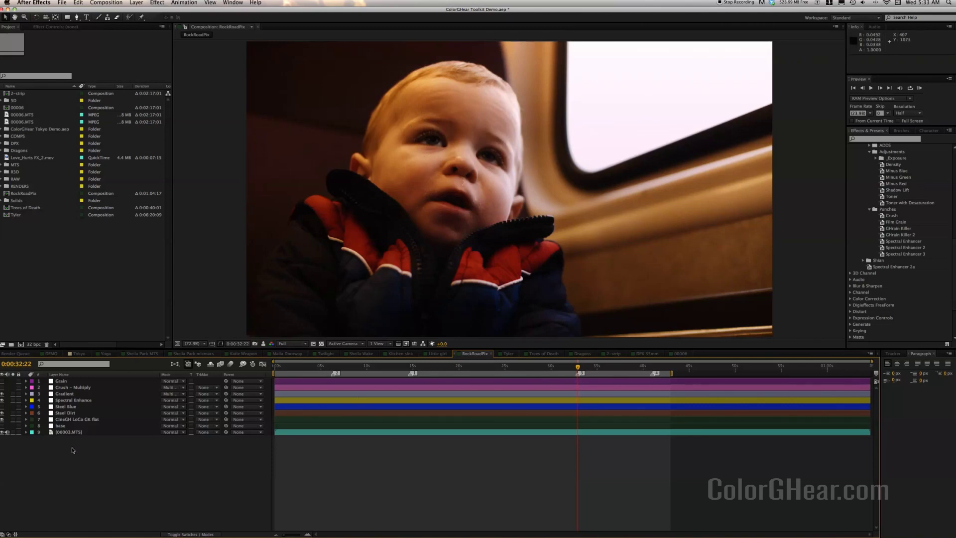
click(255, 343)
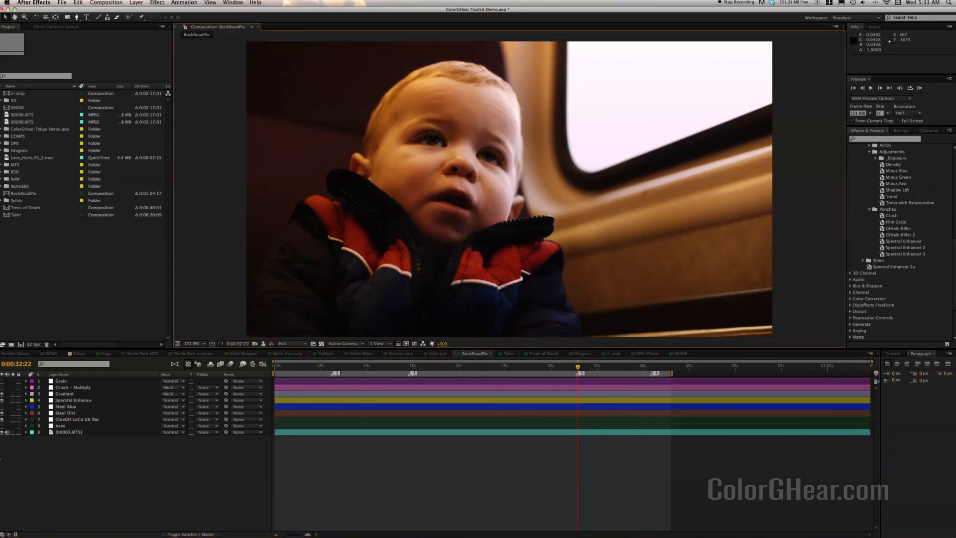
click(13, 432)
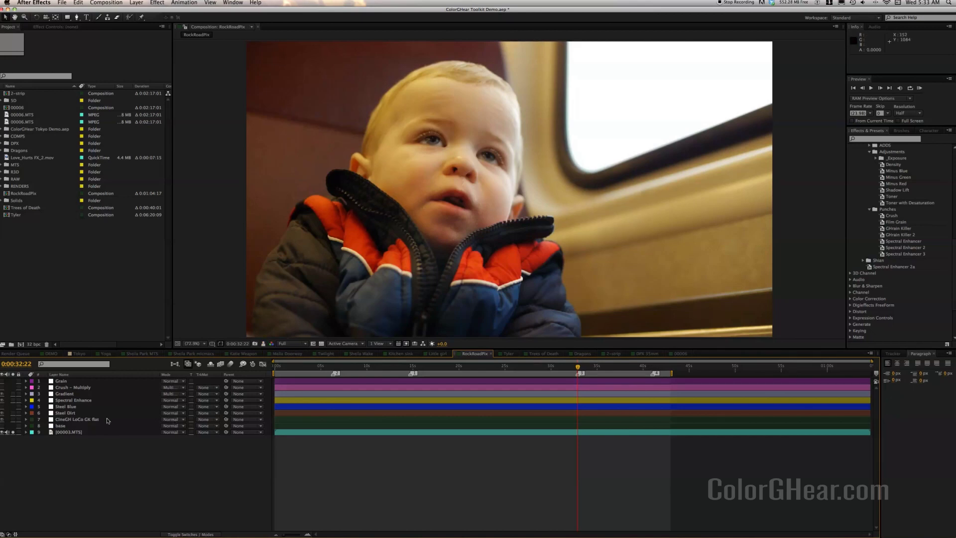
Show Opacity for Gradient (50%), Spectral Enhance (41%), Steel Dirt (57%) and CineGH LoCo GK flat (100%).
click(85, 394)
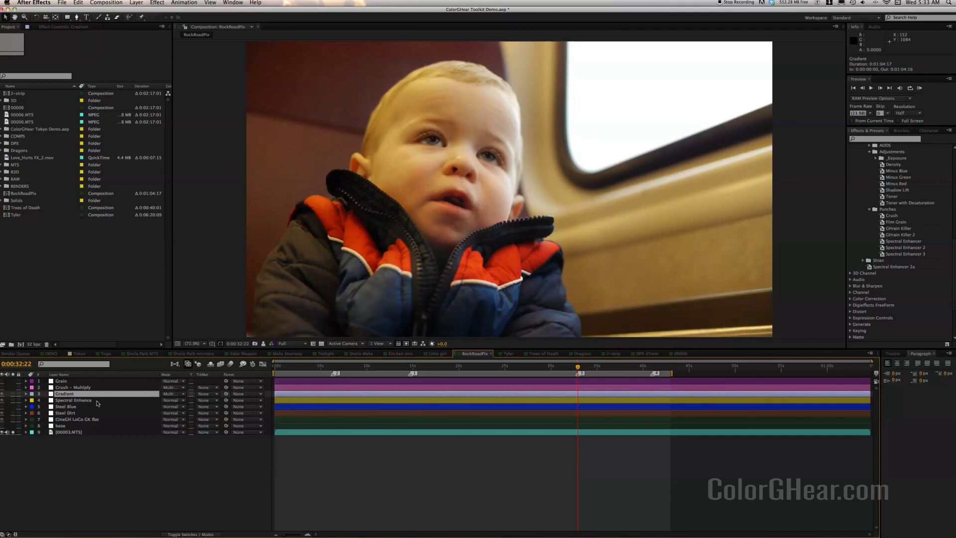
shift+click(96, 401)
super+click(94, 414)
super+click(101, 425)
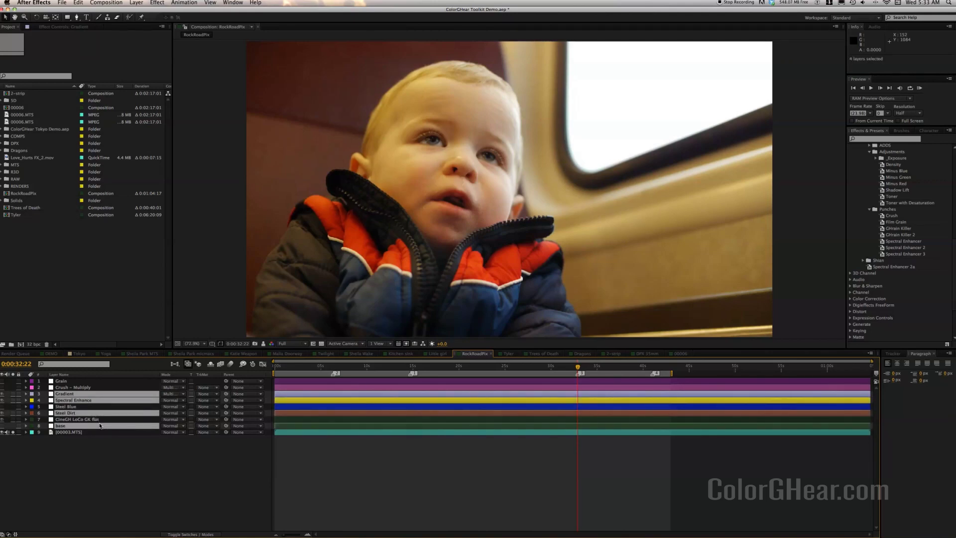
super+click(101, 425)
super+click(101, 419)
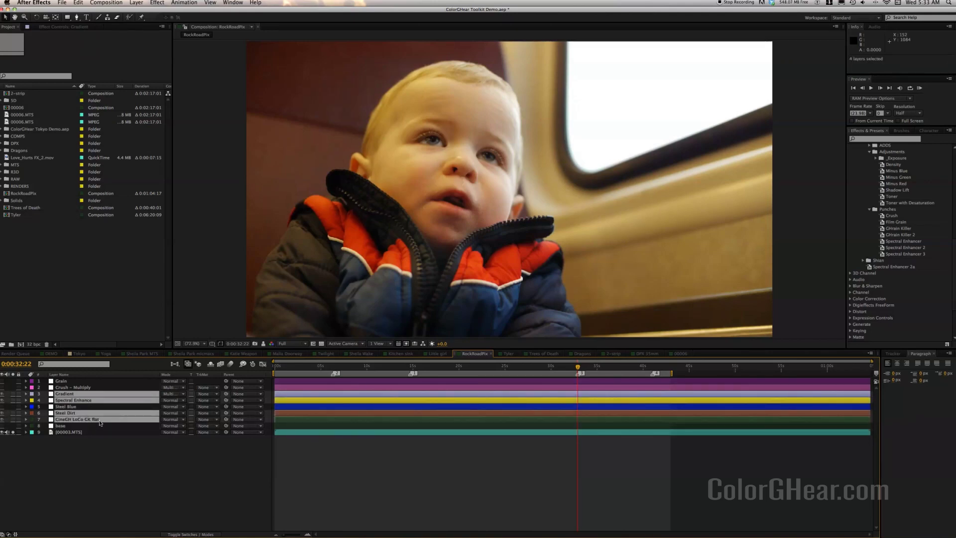
key(t)
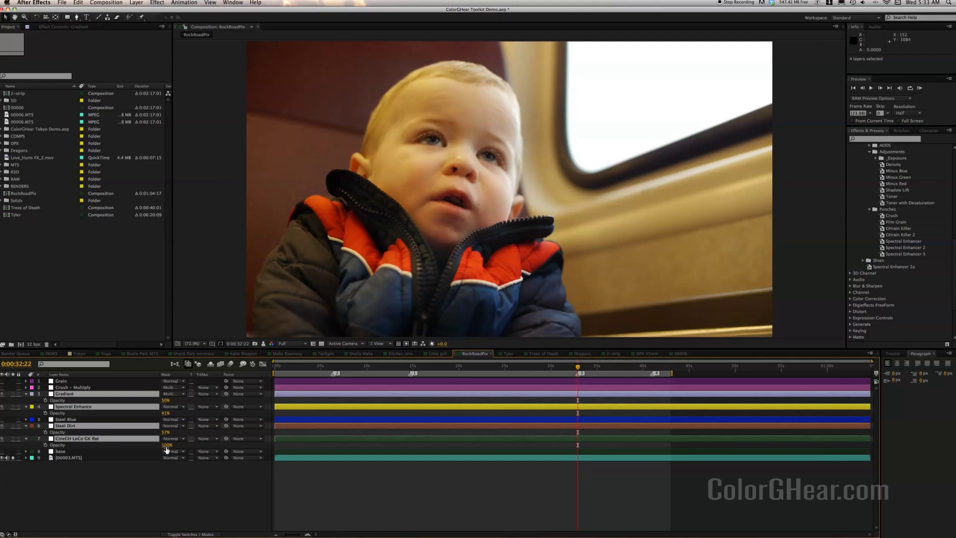
Flip between the graded snapshot and the live ungraded frame.
click(265, 344)
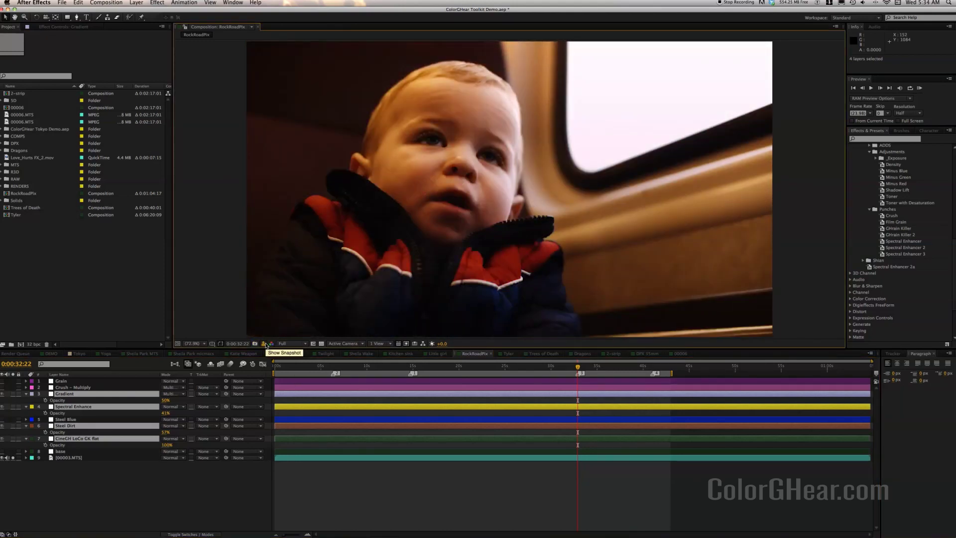
click(264, 343)
click(265, 344)
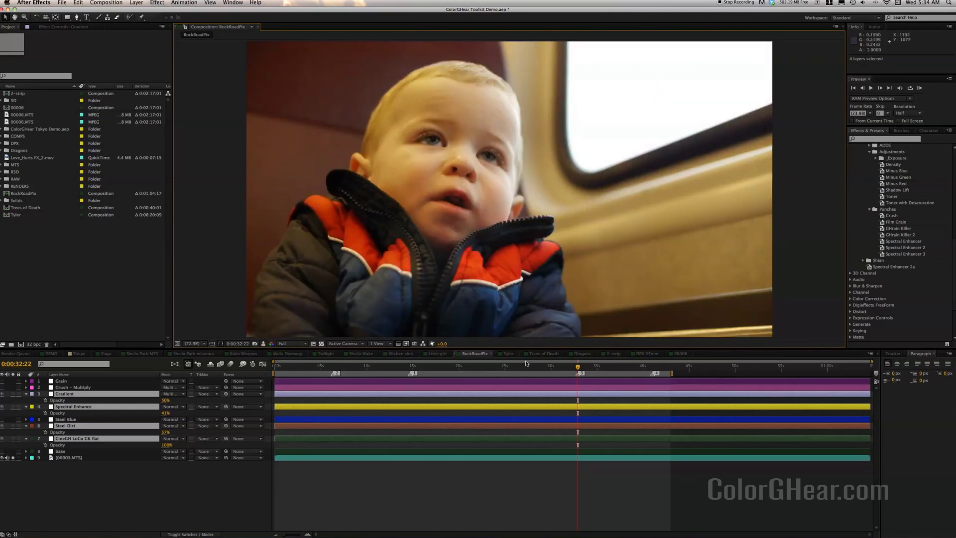
Open Trees of Death, solo the ungraded trees footage and scrub ahead to about 22 seconds.
click(549, 354)
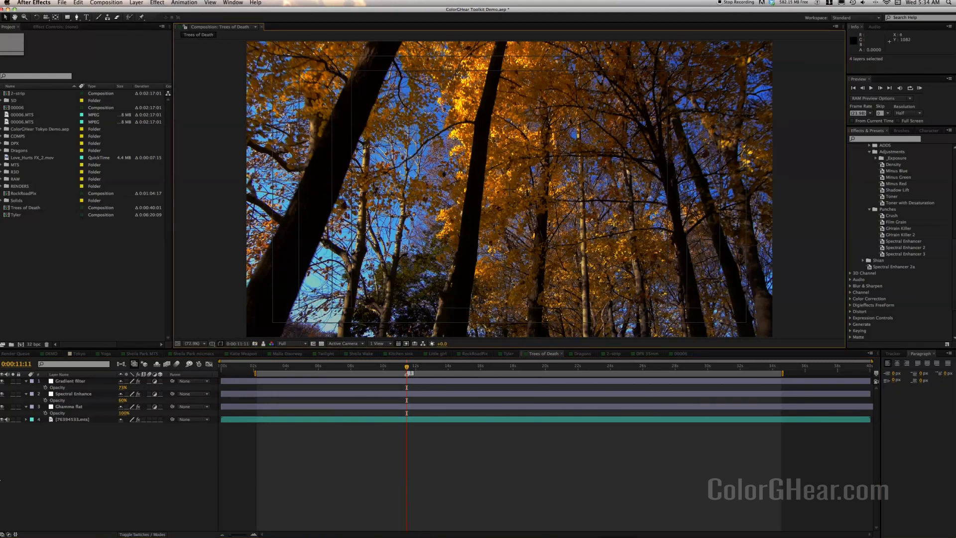
click(13, 419)
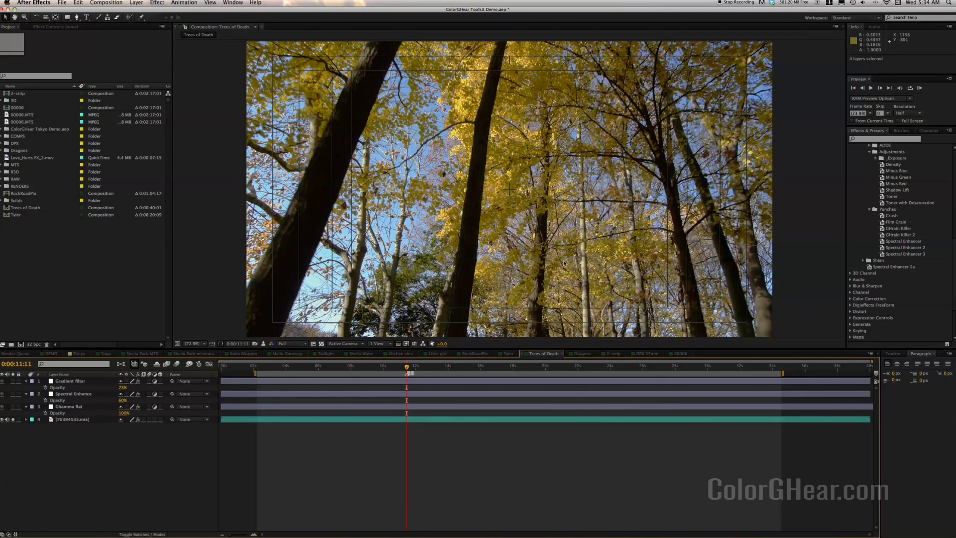
click(427, 367)
click(518, 368)
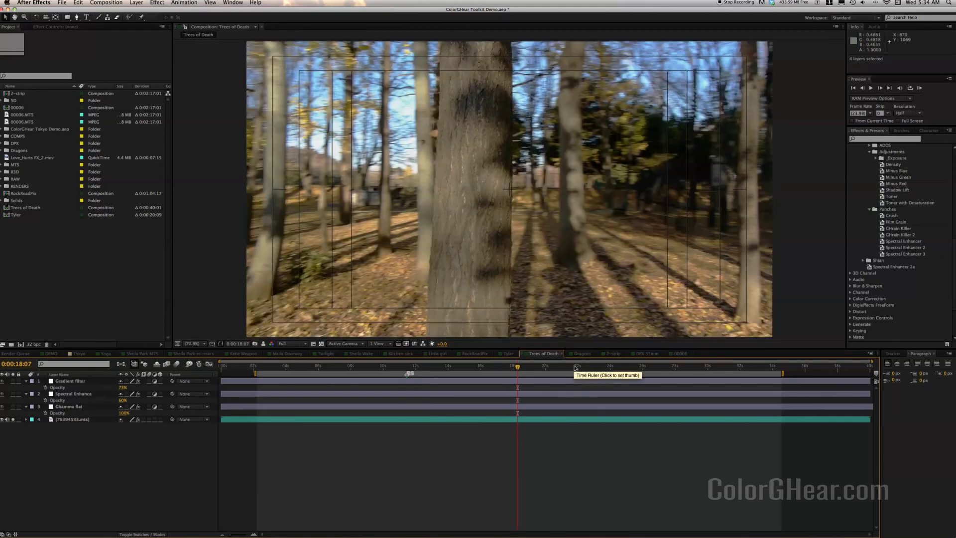
click(581, 368)
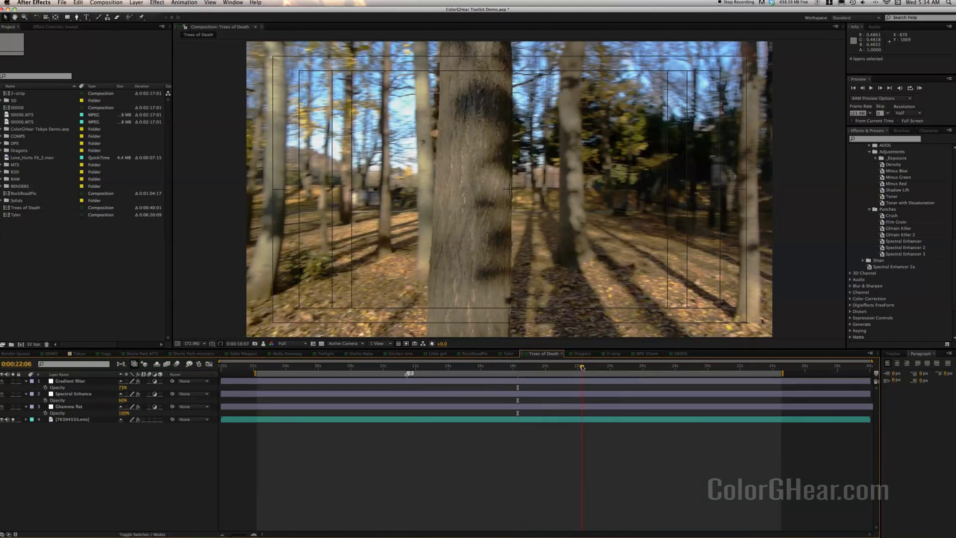
Scrub back to 0:00:11:11 and compare the footage with the orange graded snapshot.
click(550, 367)
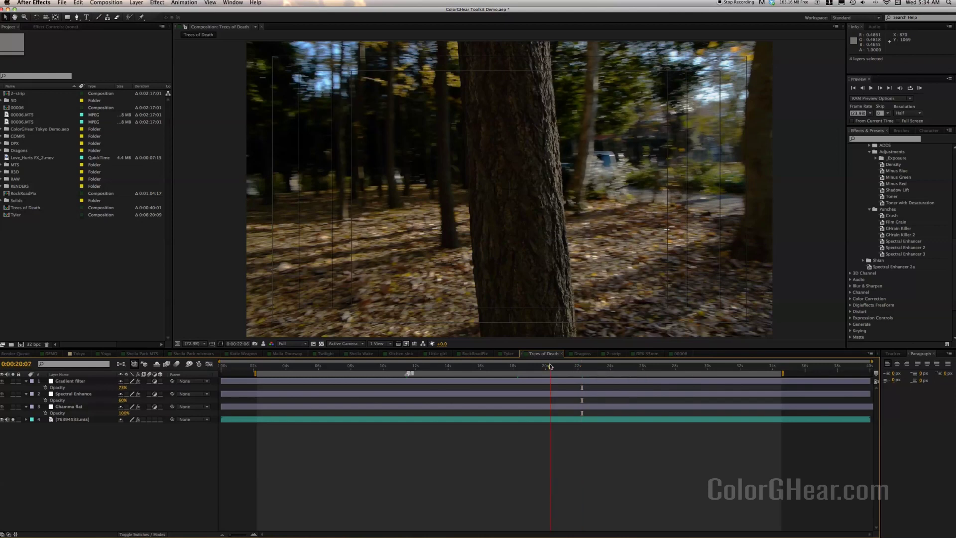
click(504, 369)
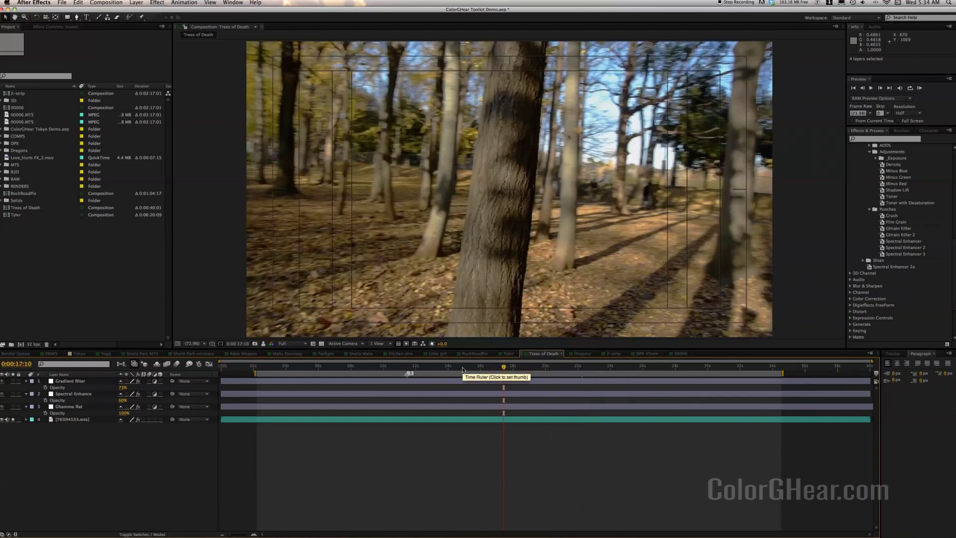
click(463, 369)
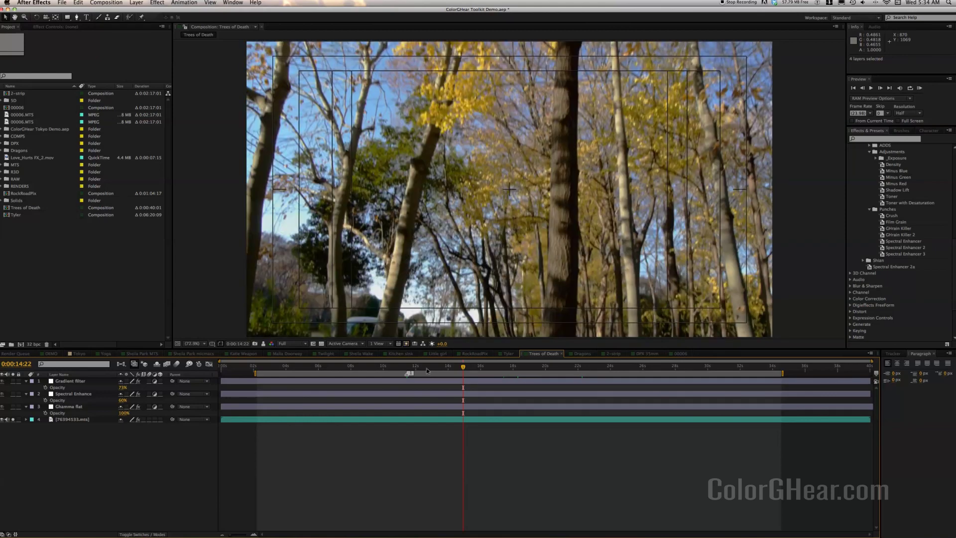
click(407, 371)
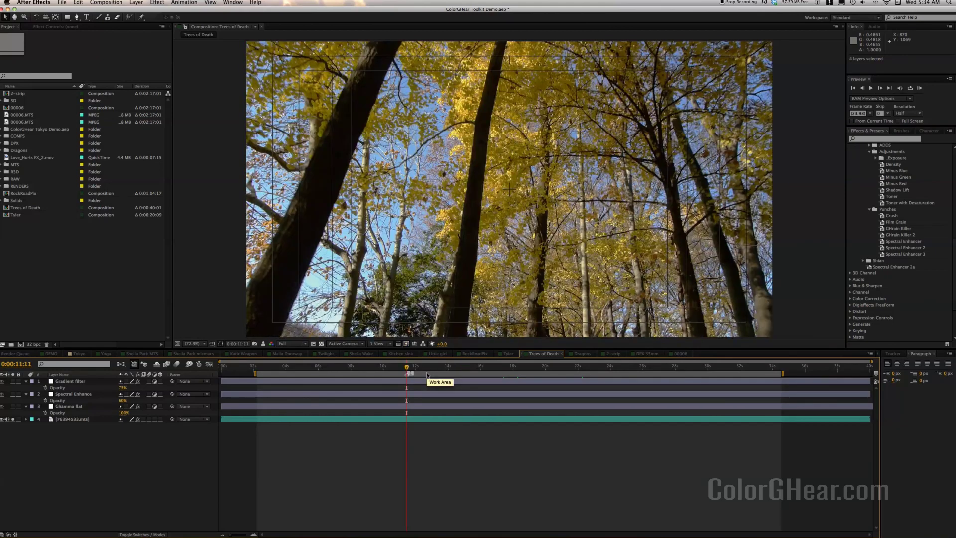
click(264, 344)
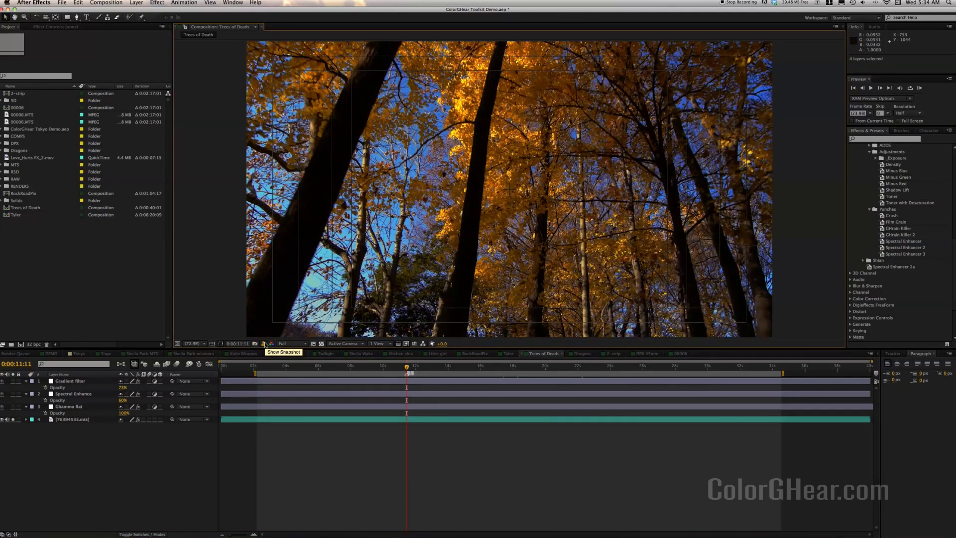
click(265, 344)
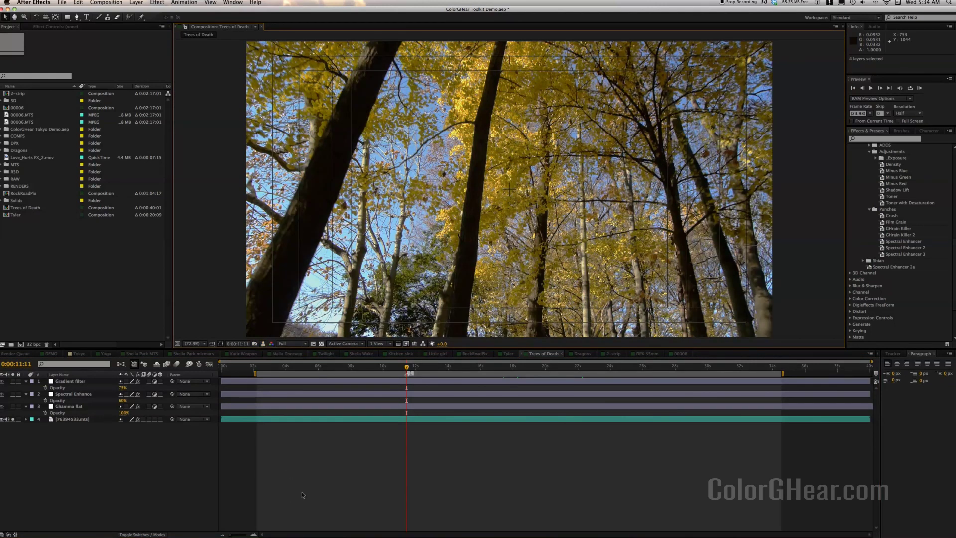
In the Dragons comp, try the RED, VIOLET, BLUE, BLUE 2 and CYAN tint layers, ending with RED and VIOLET on.
click(581, 354)
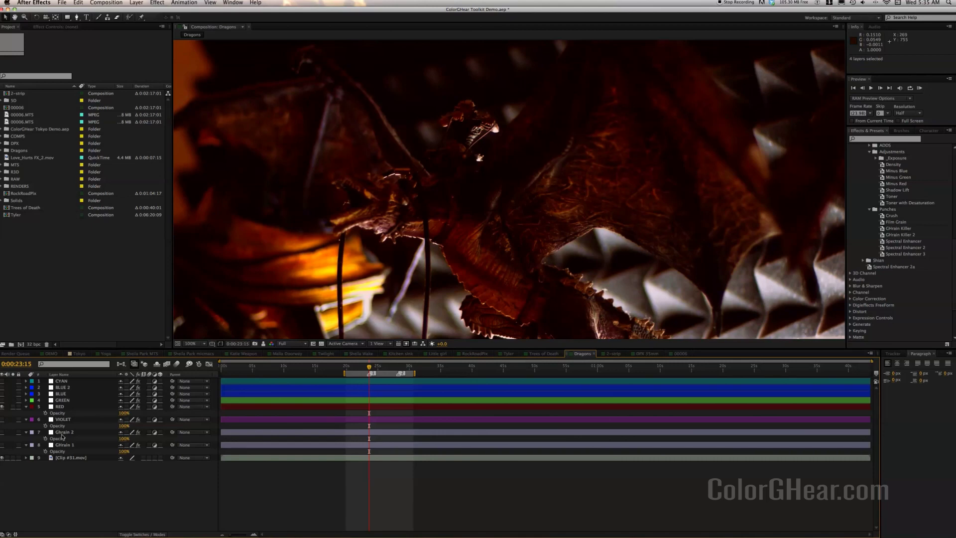
click(3, 407)
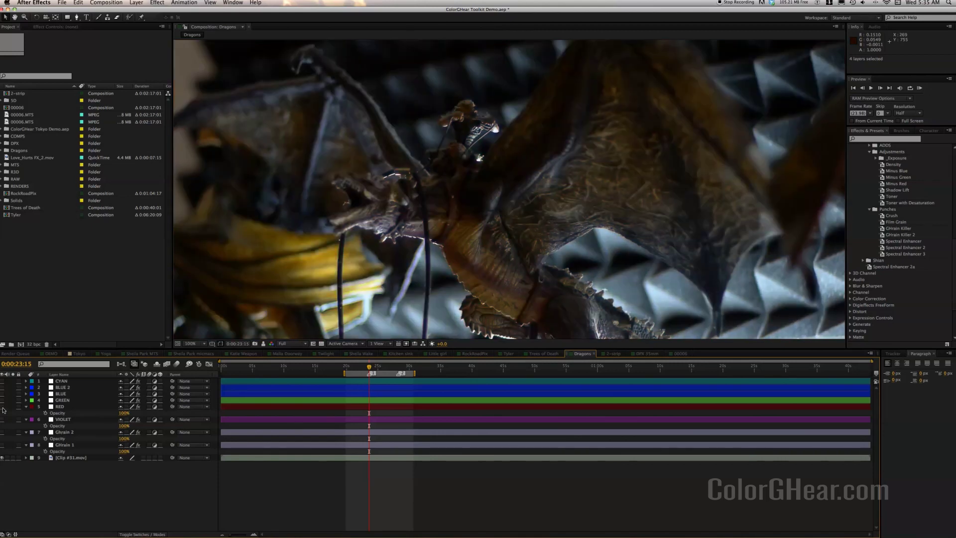
click(2, 419)
click(2, 419)
click(2, 393)
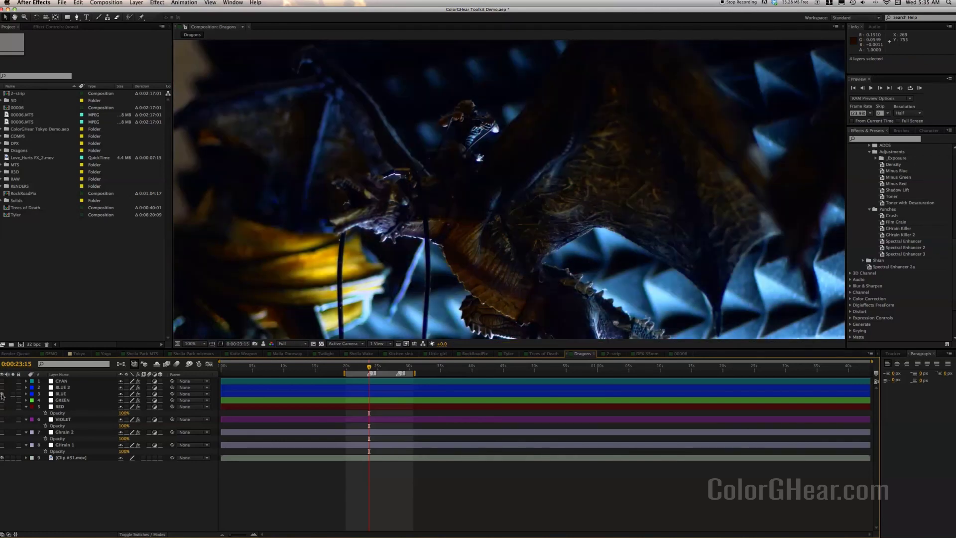
click(2, 394)
click(2, 387)
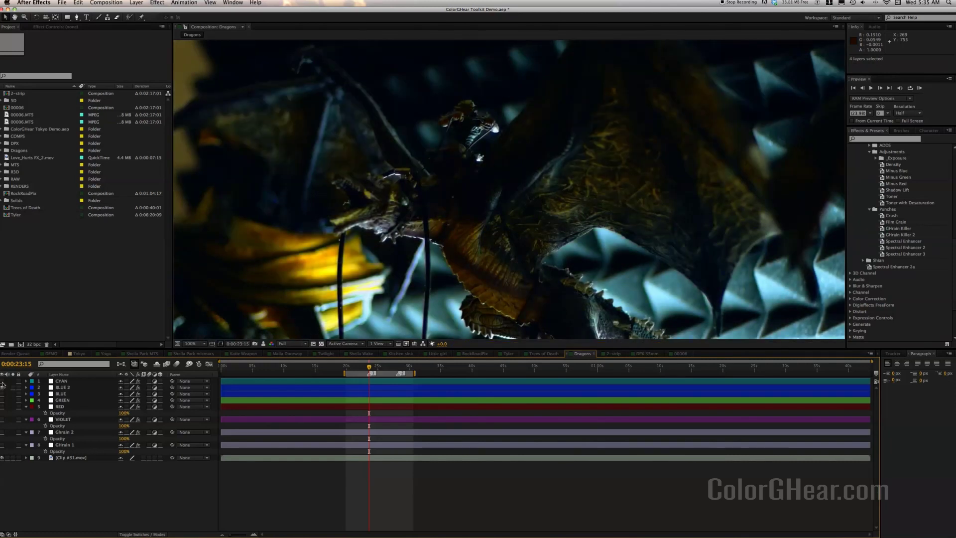
click(2, 386)
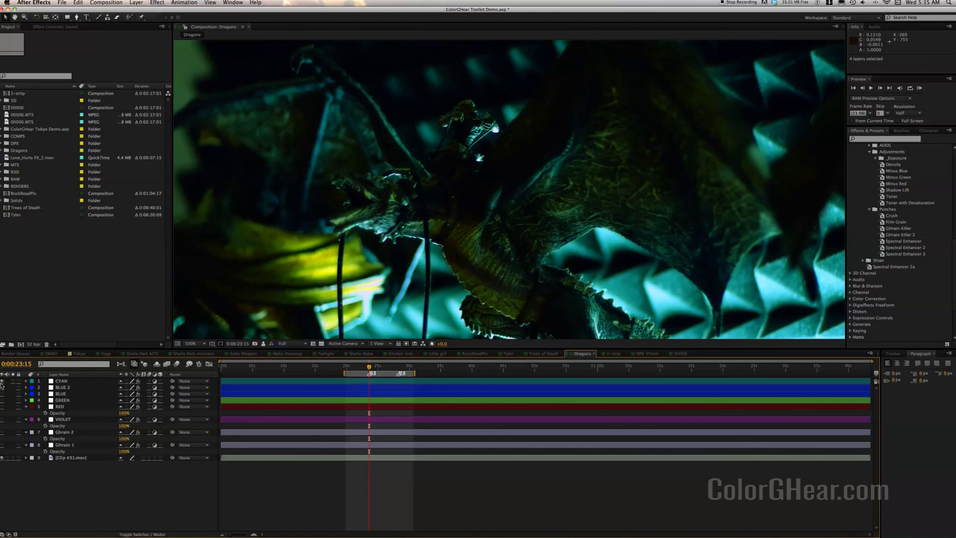
click(2, 381)
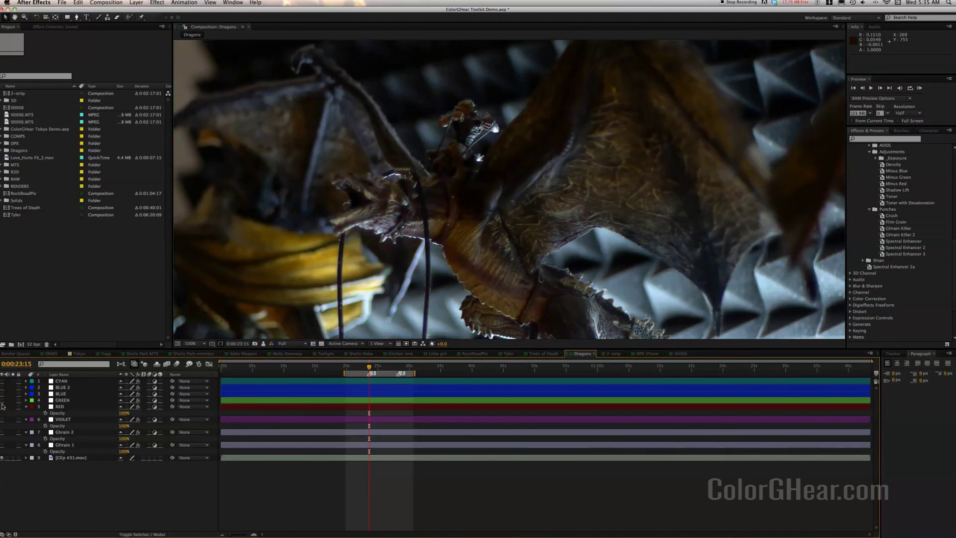
click(3, 406)
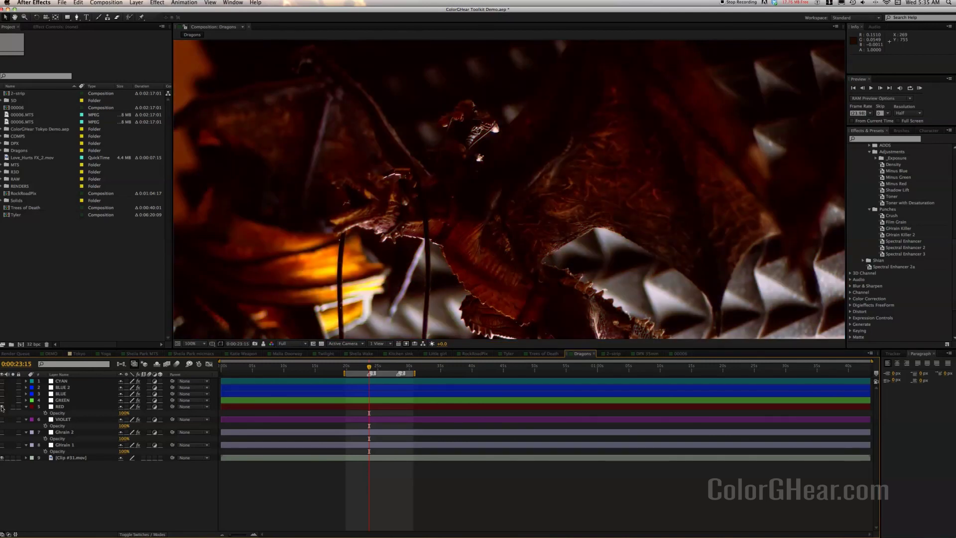
click(2, 420)
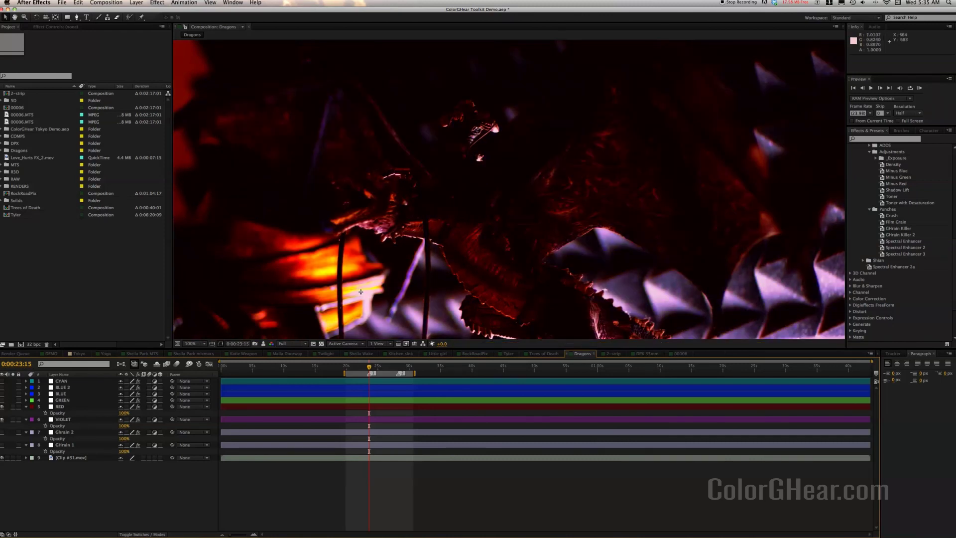
Set VIOLET's opacity to 61%, compare it against Clip #31.mov soloed, then select all Project panel items.
drag(122, 427, 118, 426)
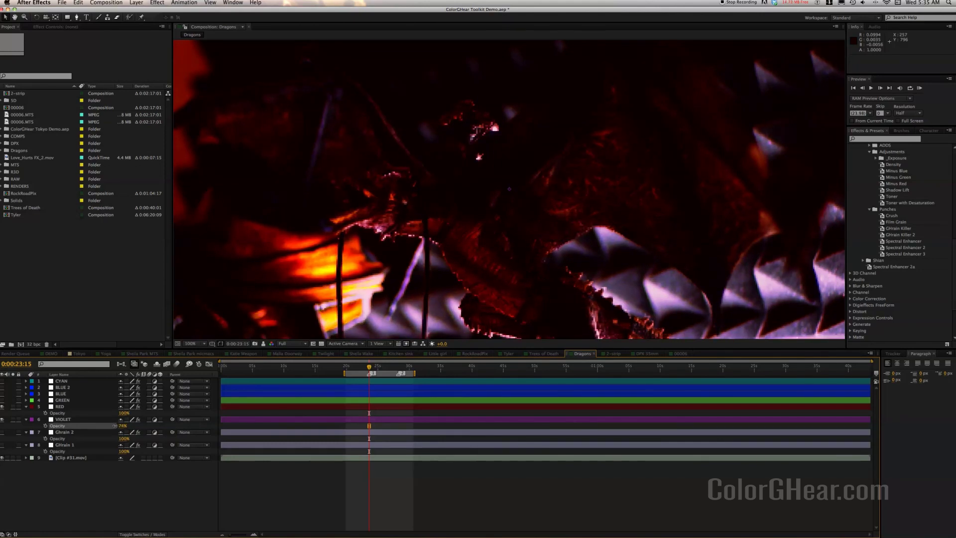
drag(113, 426, 112, 428)
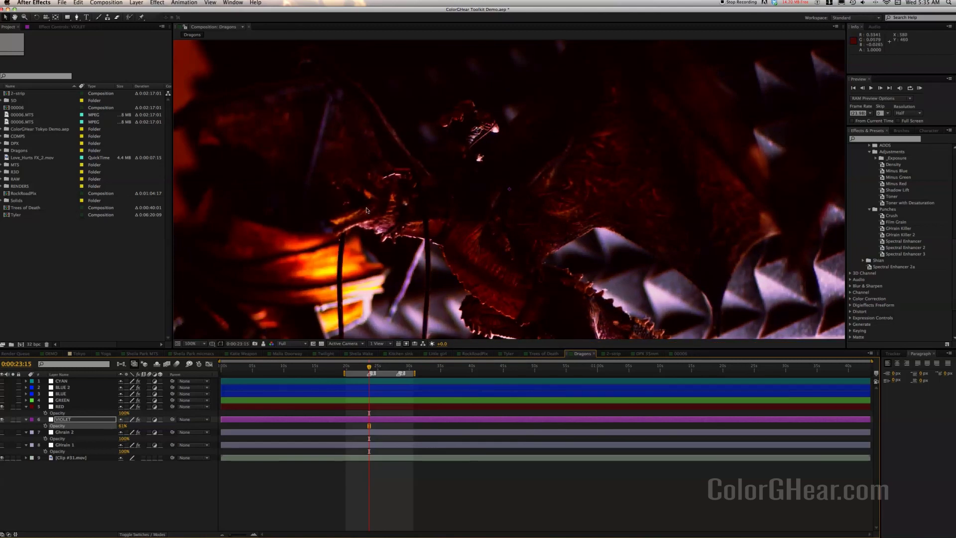
click(13, 458)
click(13, 458)
click(431, 501)
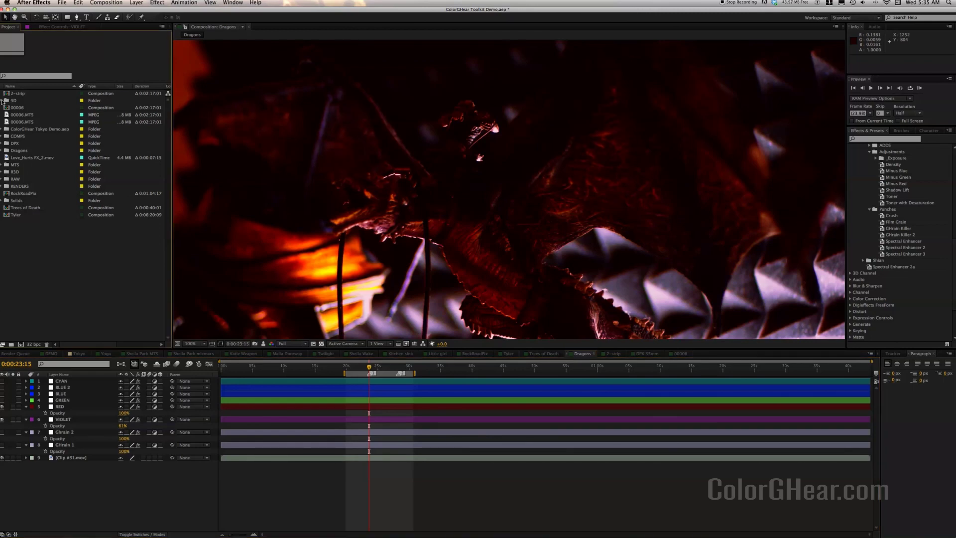
shift+click(2, 101)
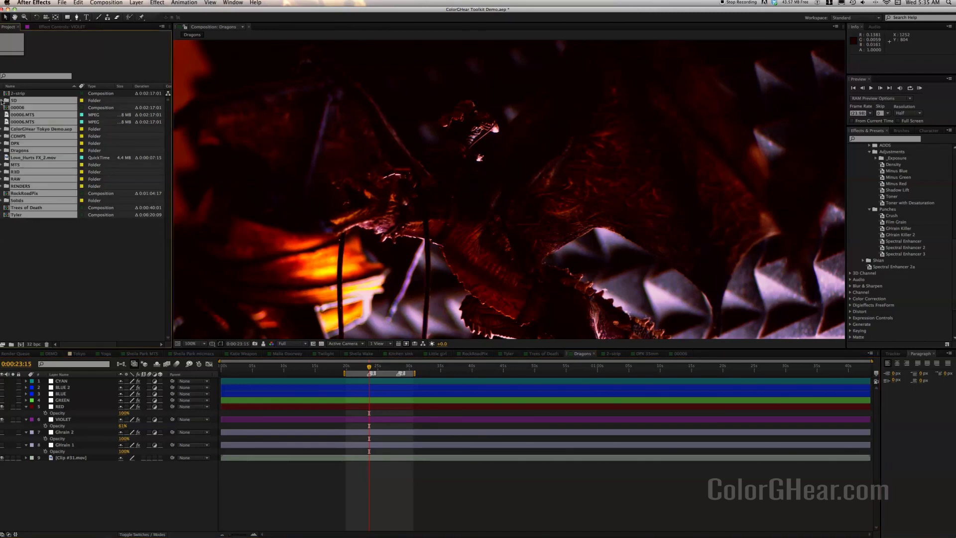
Expand the selected Project folders and open the SD Noir composition.
key(Right)
click(35, 280)
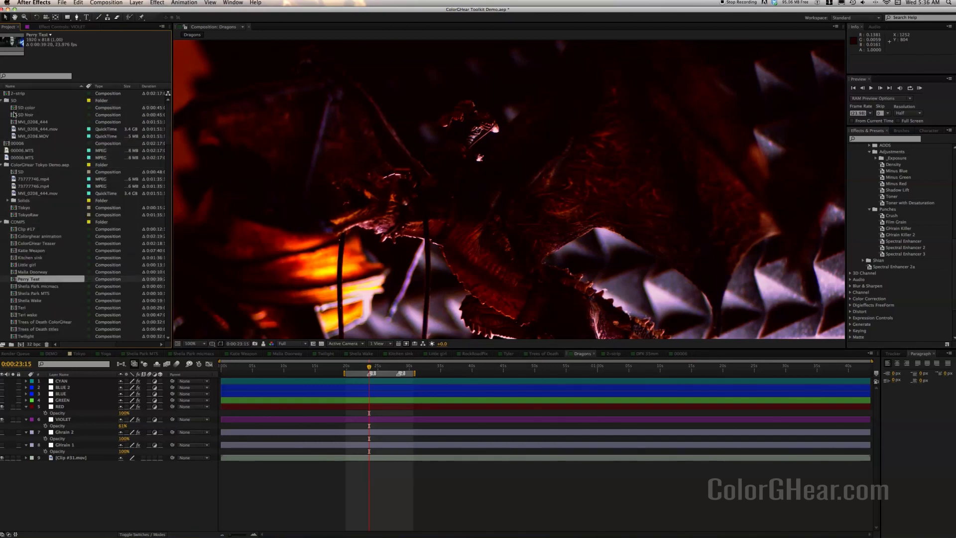
click(15, 115)
double_click(15, 115)
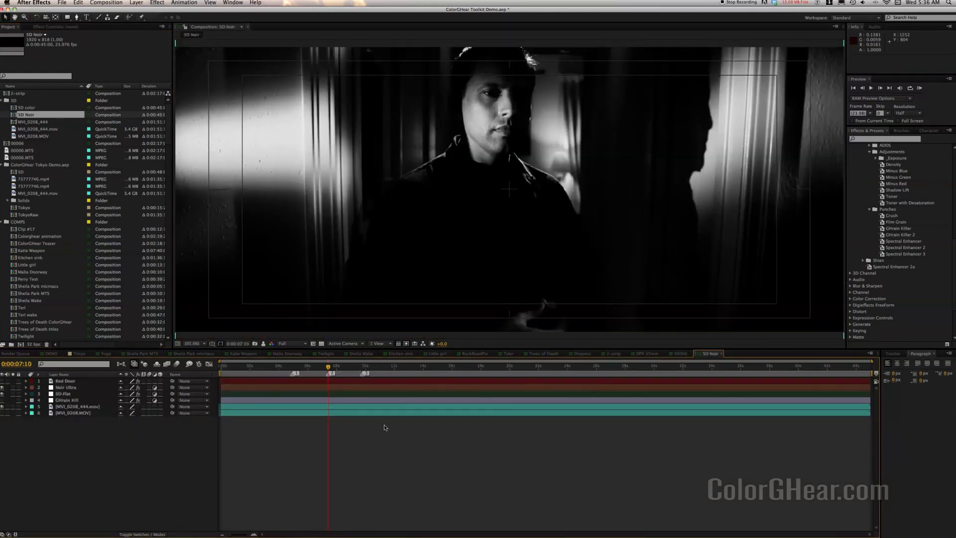
click(323, 381)
click(394, 451)
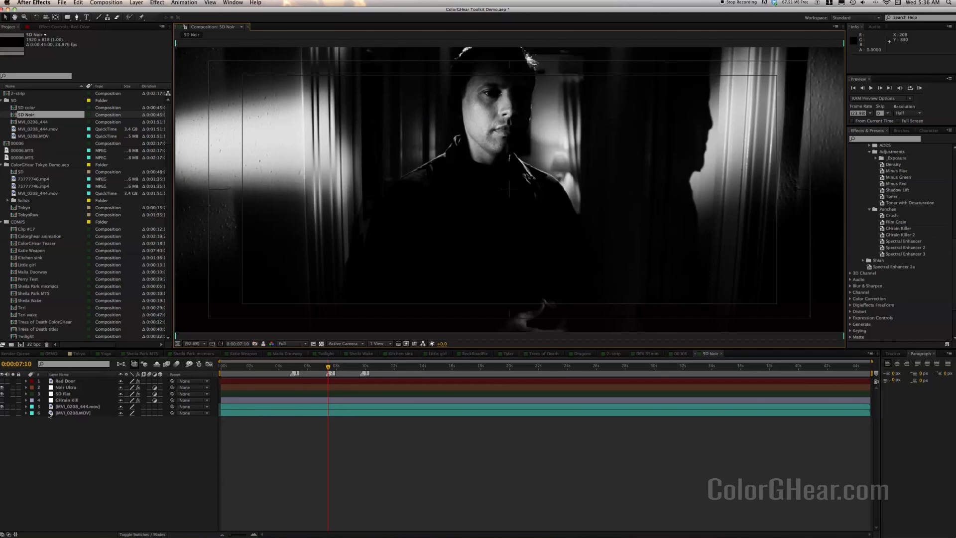
click(227, 409)
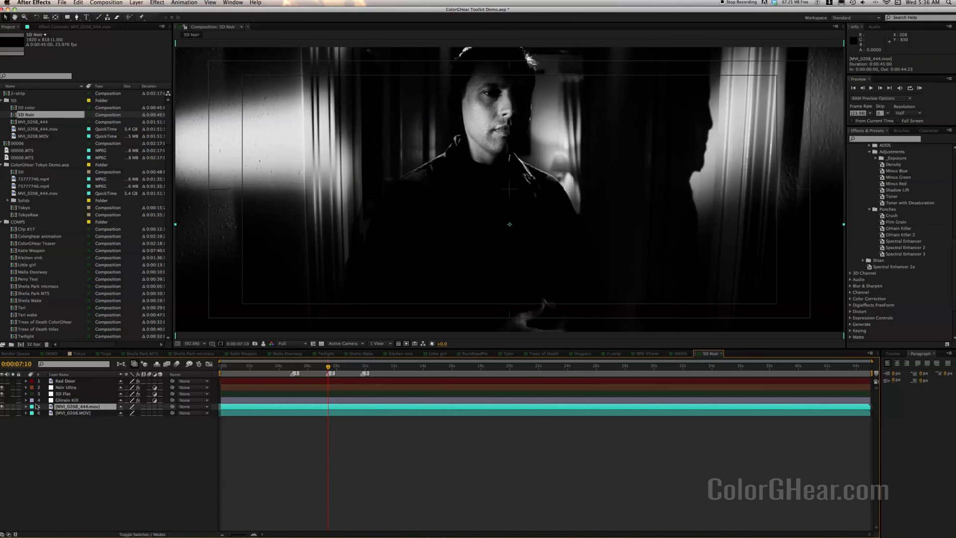
click(12, 407)
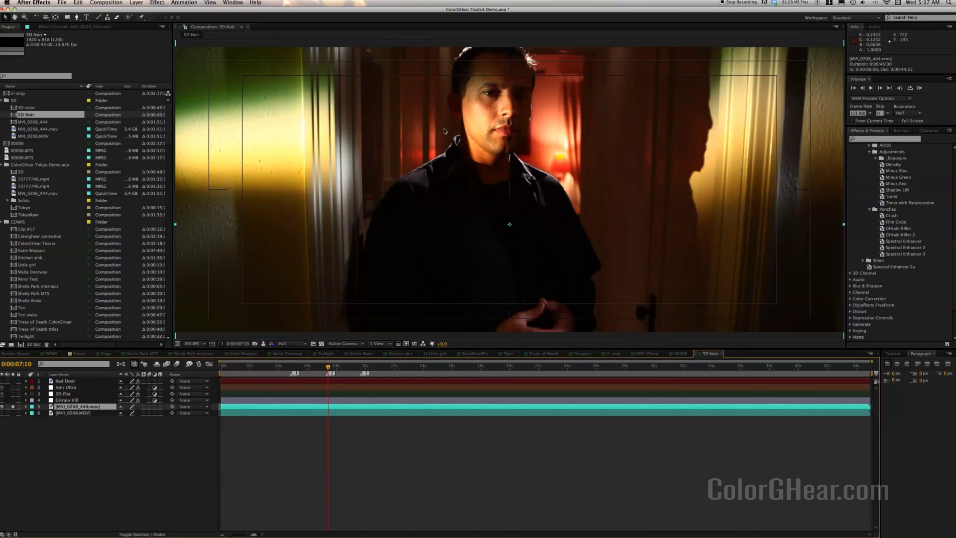
click(13, 406)
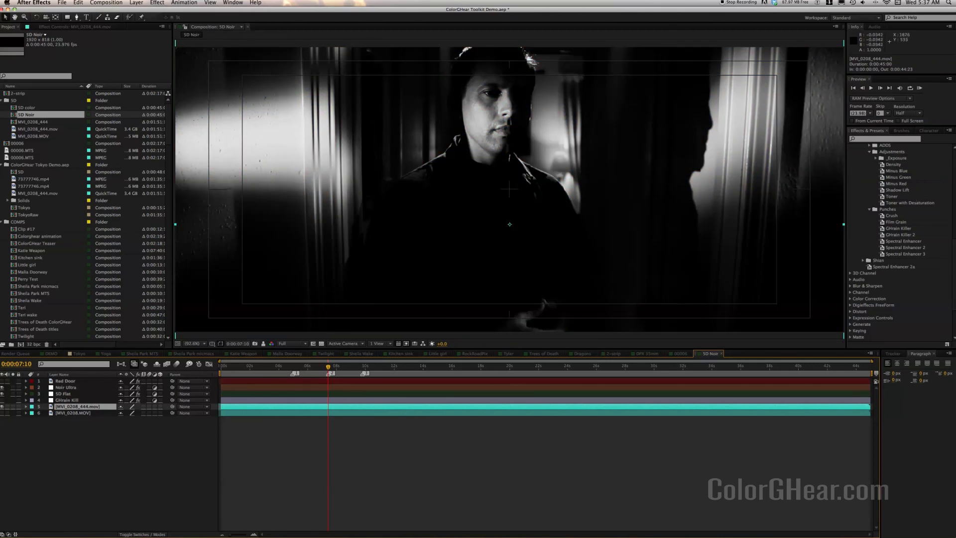
Expand the Noir preset folder and turn on the Red Door layer.
scroll(896, 239, up, 5)
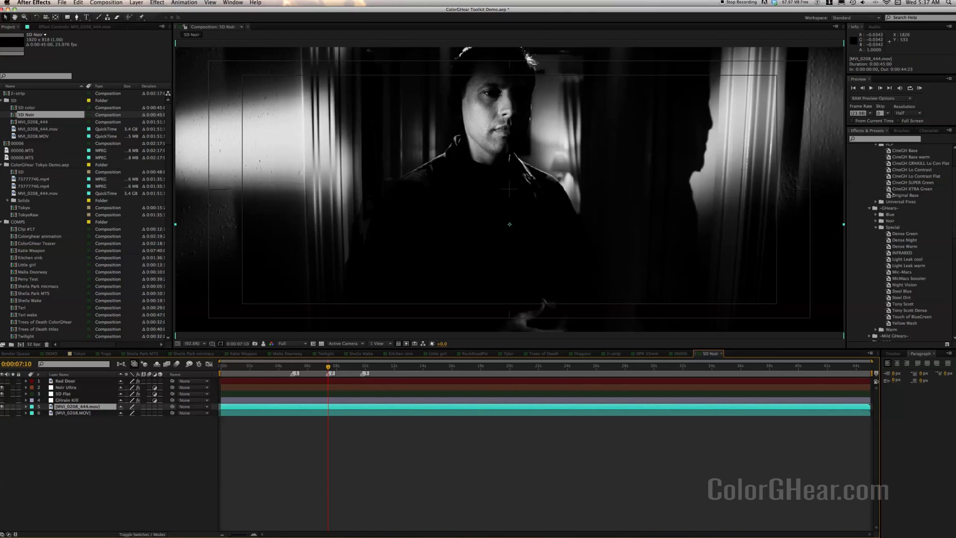
click(876, 221)
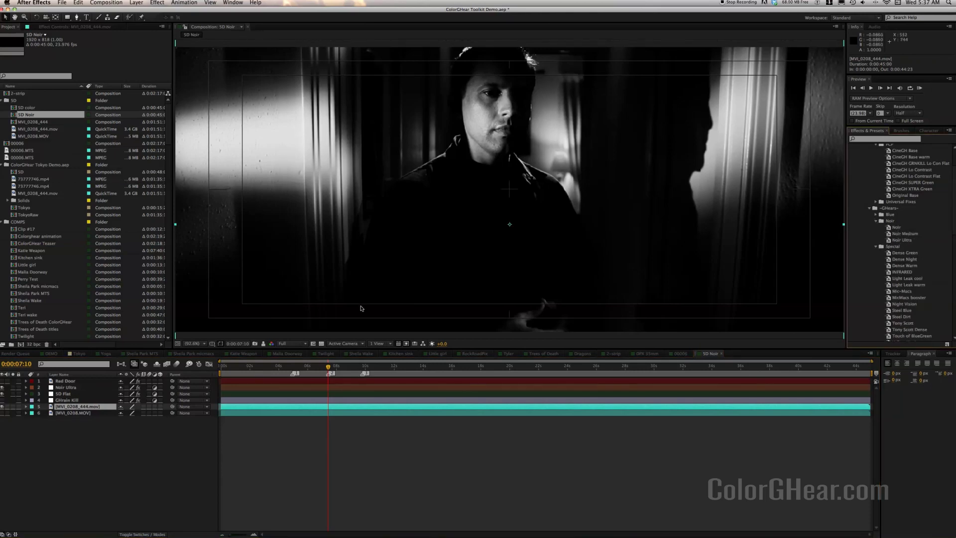
click(2, 380)
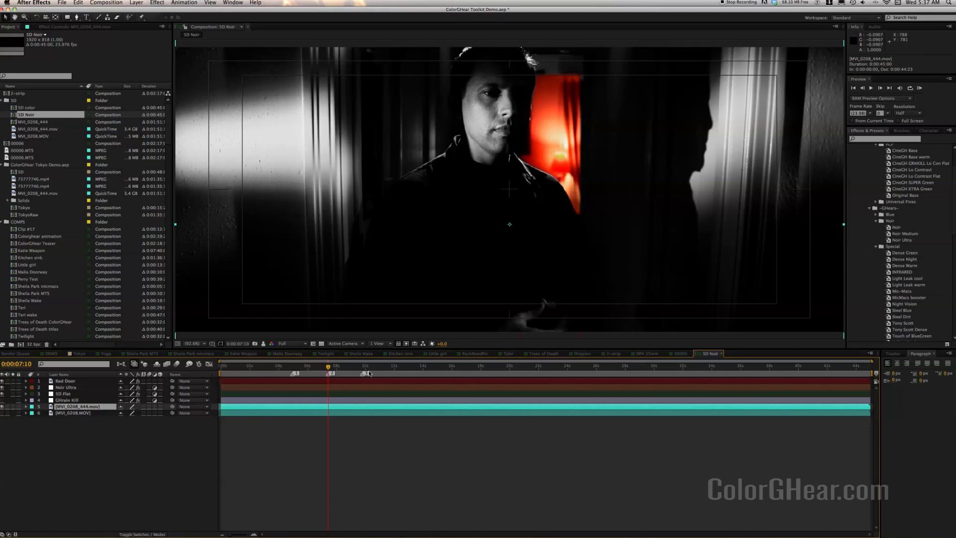
Review the red-door noir grade by stepping between the timeline markers with J and K.
key(k)
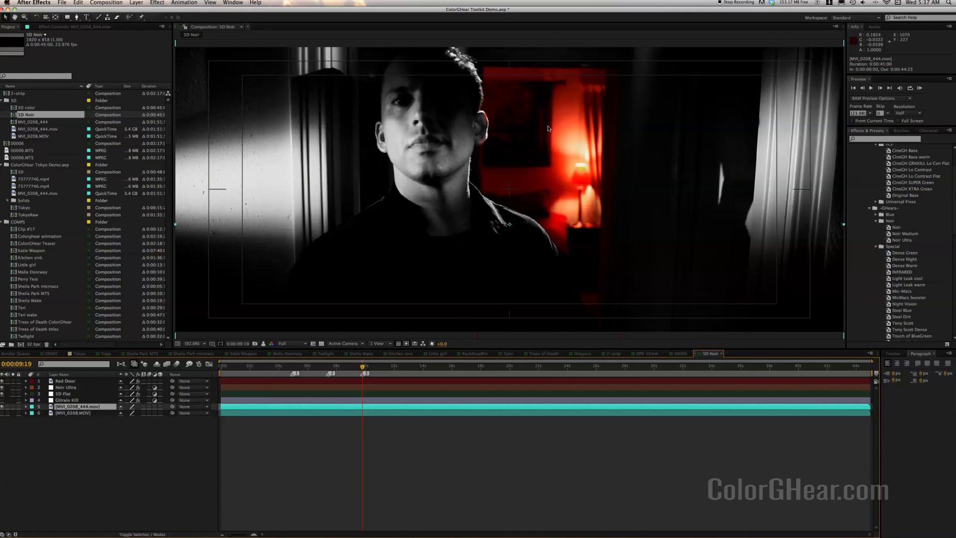
key(j)
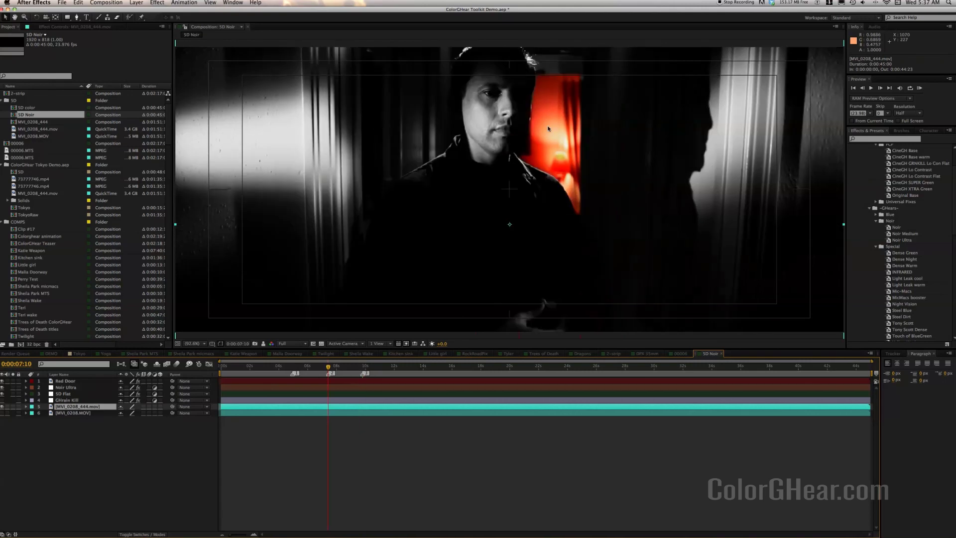
key(j)
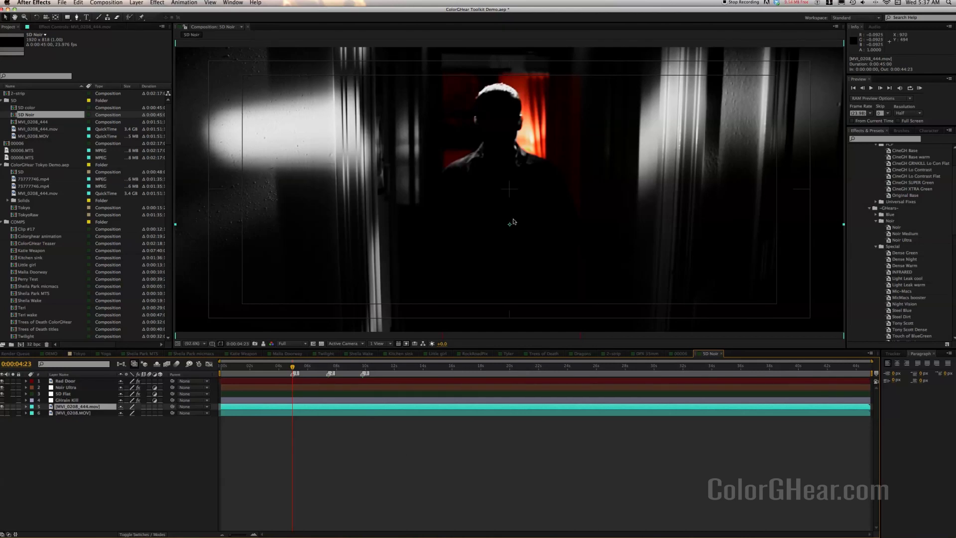
key(k)
key(k)
key(j)
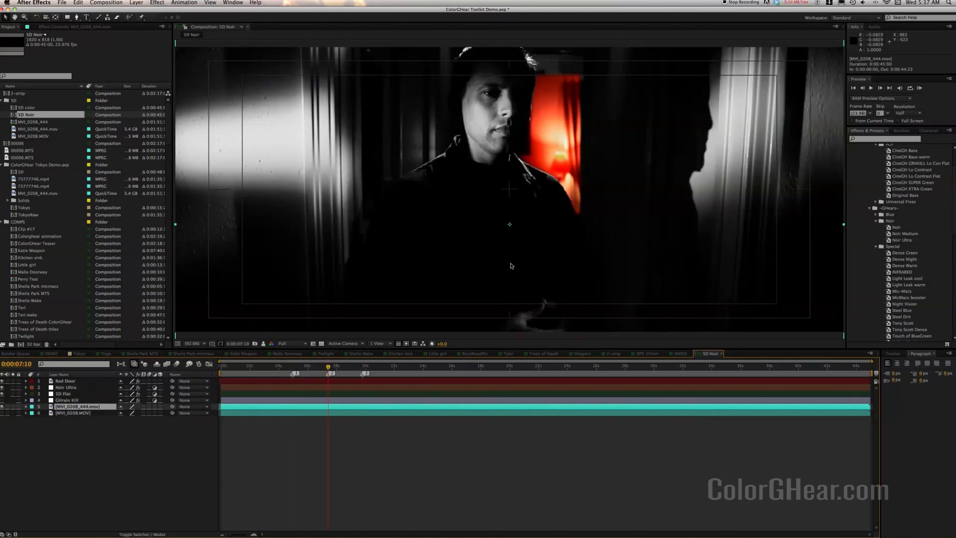
key(j)
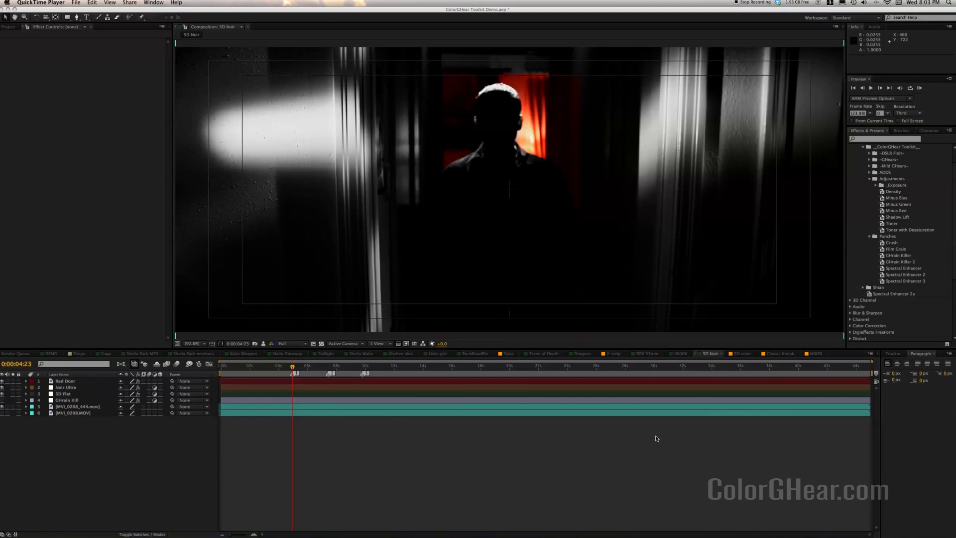
Return to After Effects, jump to the marker at 0:00:07:10, and switch to the SD color comp.
click(473, 414)
key(2)
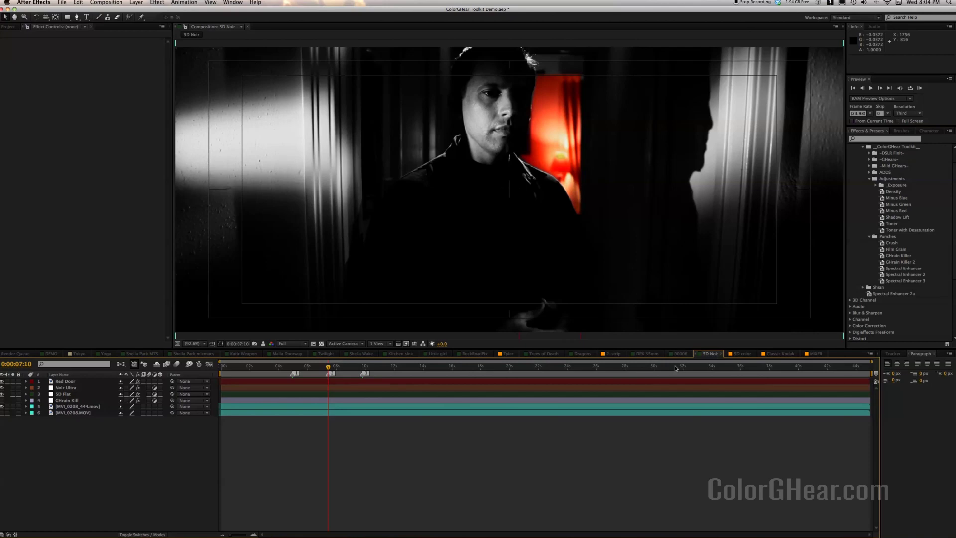
click(740, 354)
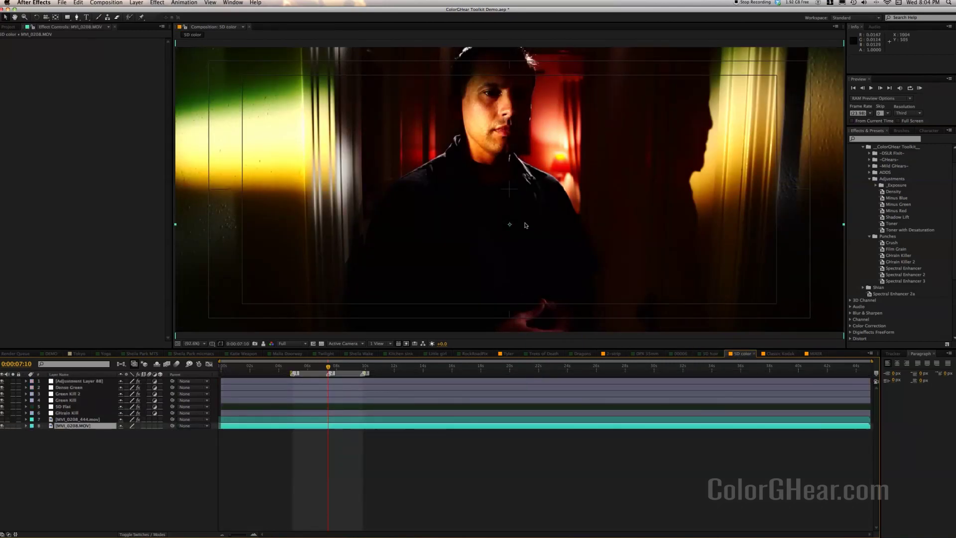
Preview the SD color grade, snapshot it, compare with MVI_0208.MOV soloed, then switch to the Tyler comp.
key(KP_0)
click(331, 428)
click(255, 342)
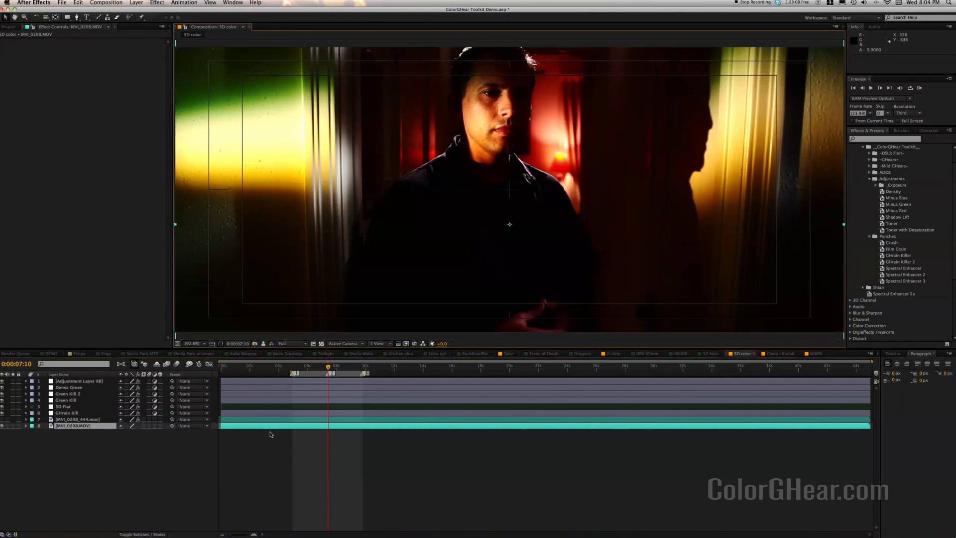
click(12, 426)
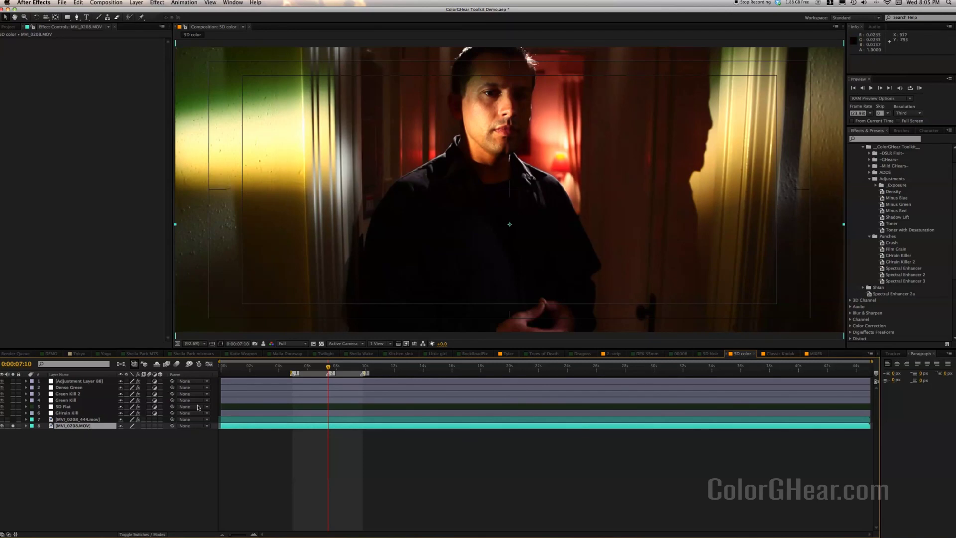
click(264, 345)
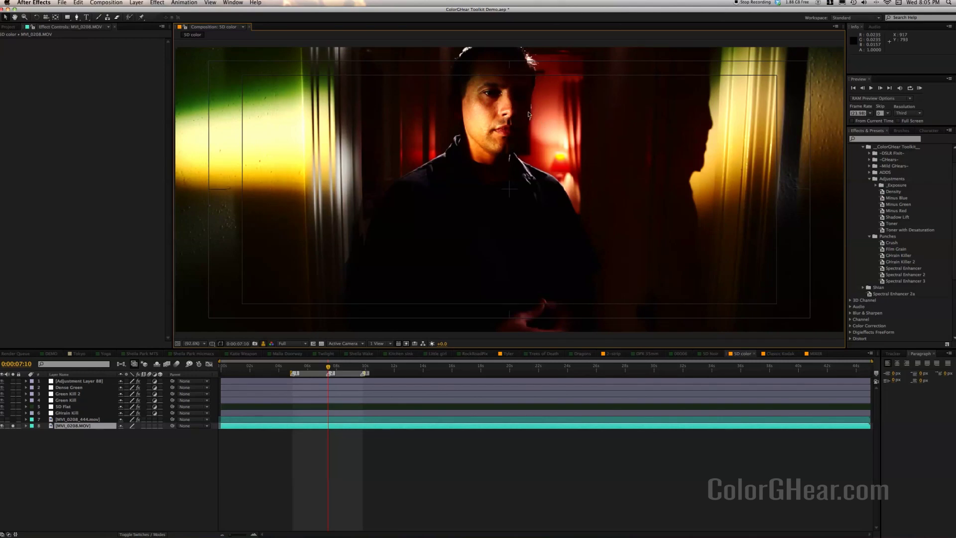
click(485, 135)
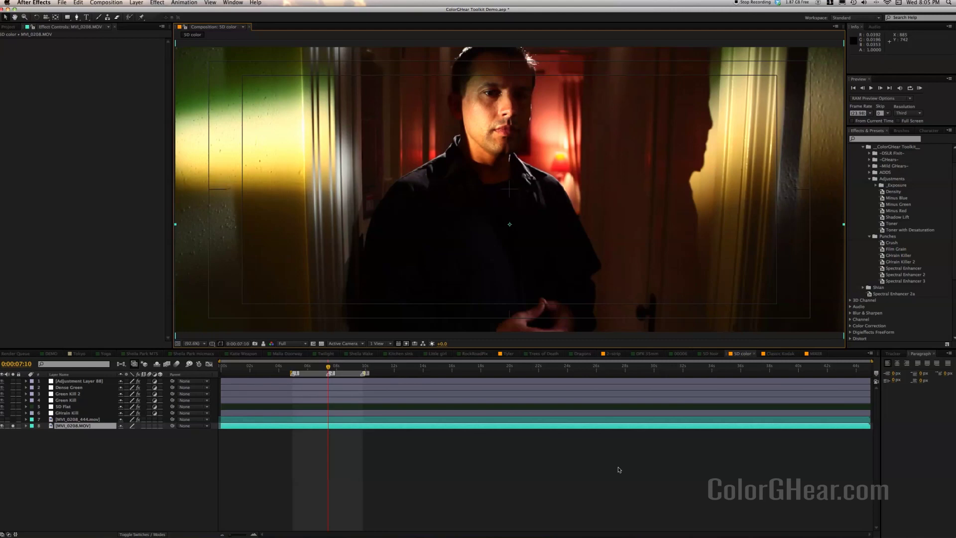
click(509, 353)
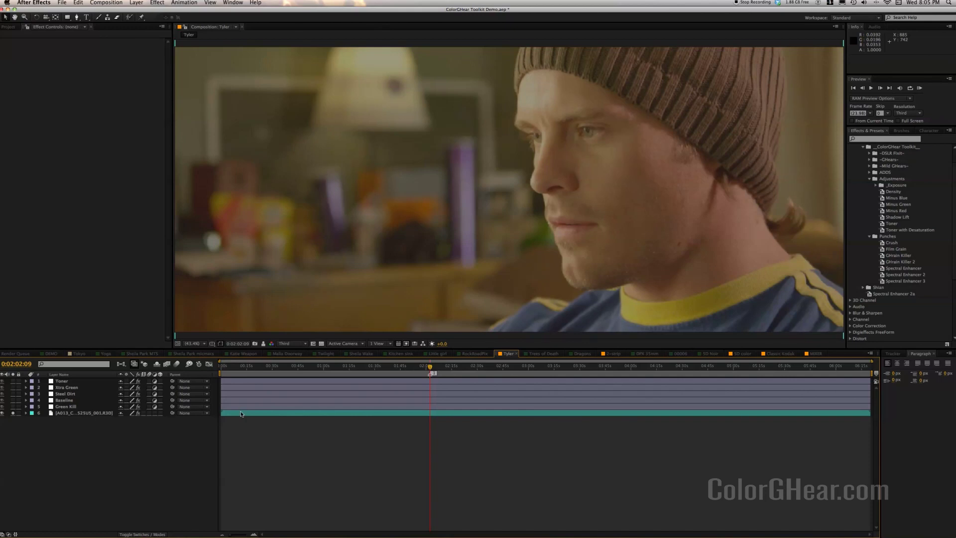
click(13, 413)
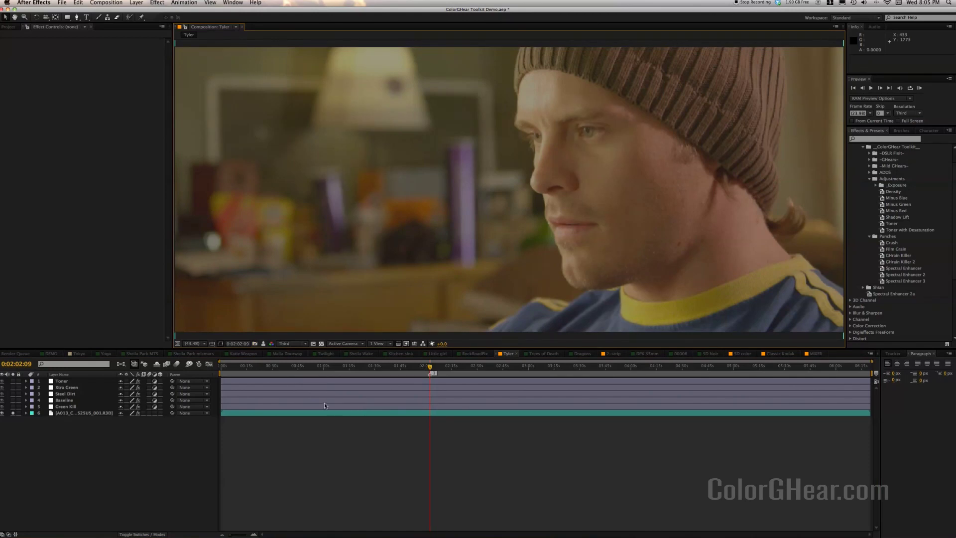
click(12, 414)
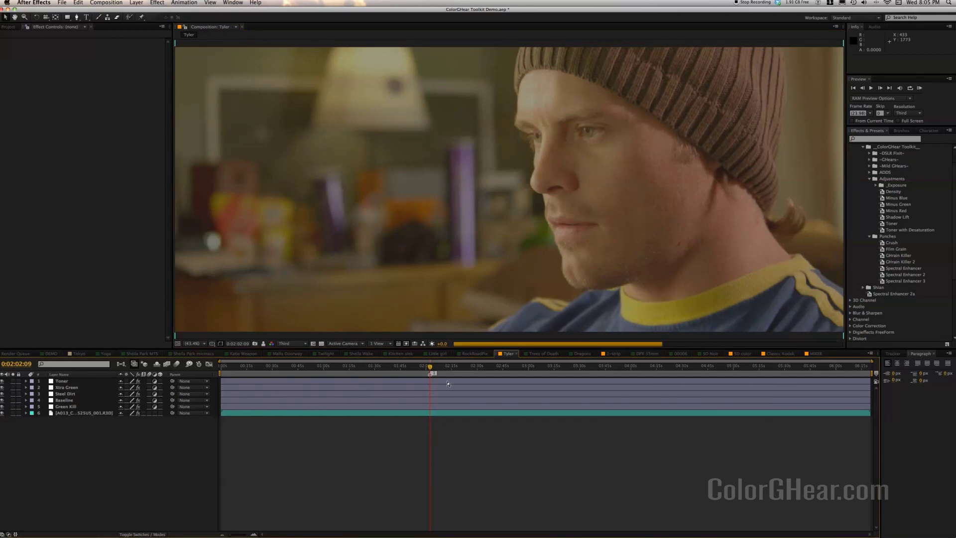
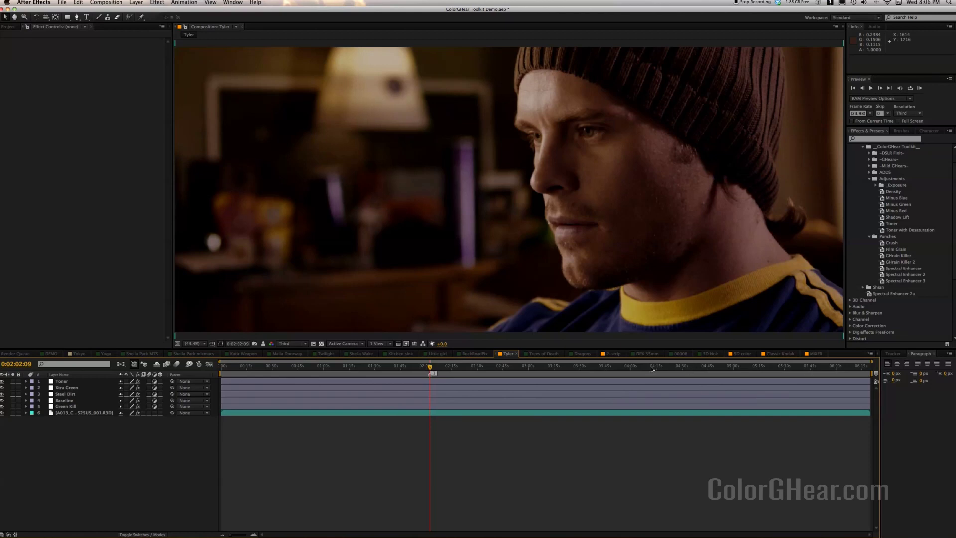
Snapshot the 2-strip grade, compare it against the soloed ungraded footage, then switch to Classic Kodak.
click(612, 354)
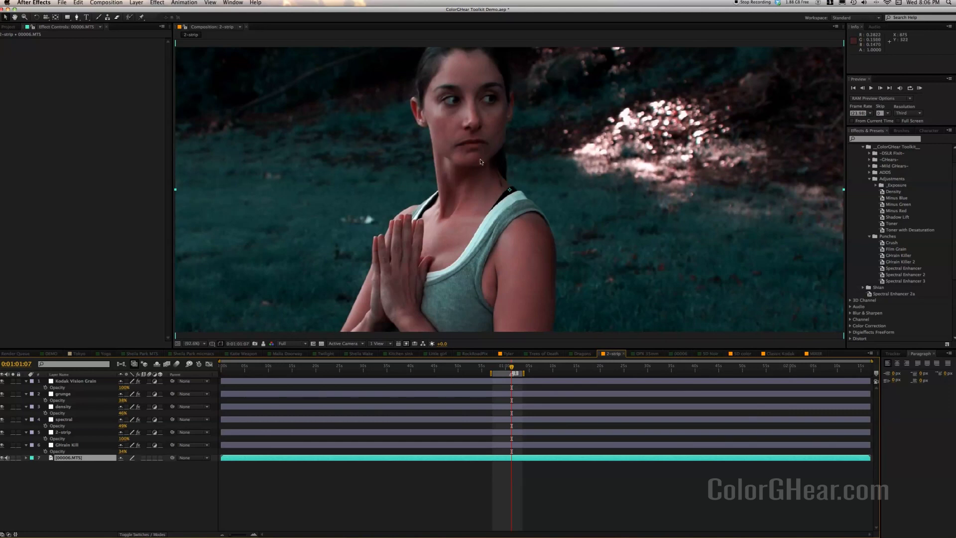
click(255, 343)
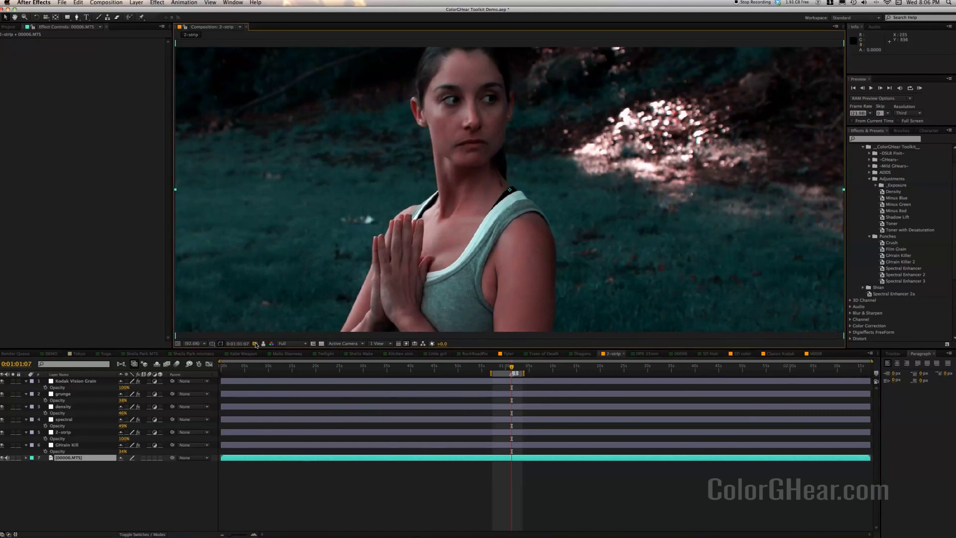
click(13, 457)
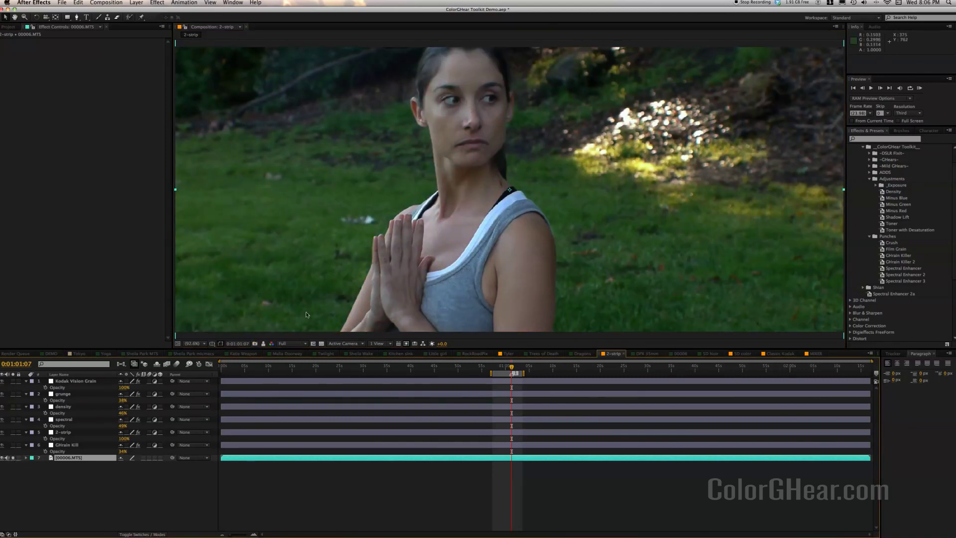
click(255, 344)
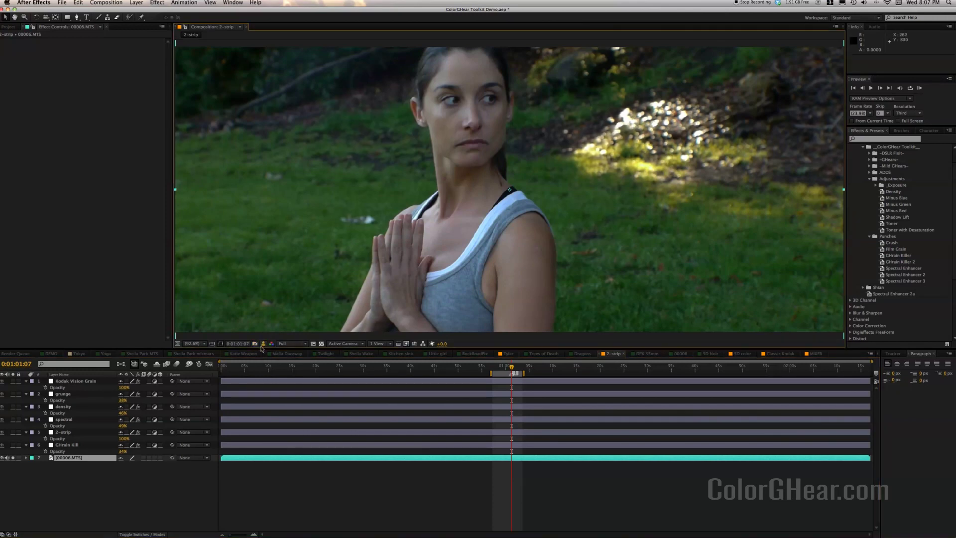
click(263, 347)
click(263, 346)
click(777, 354)
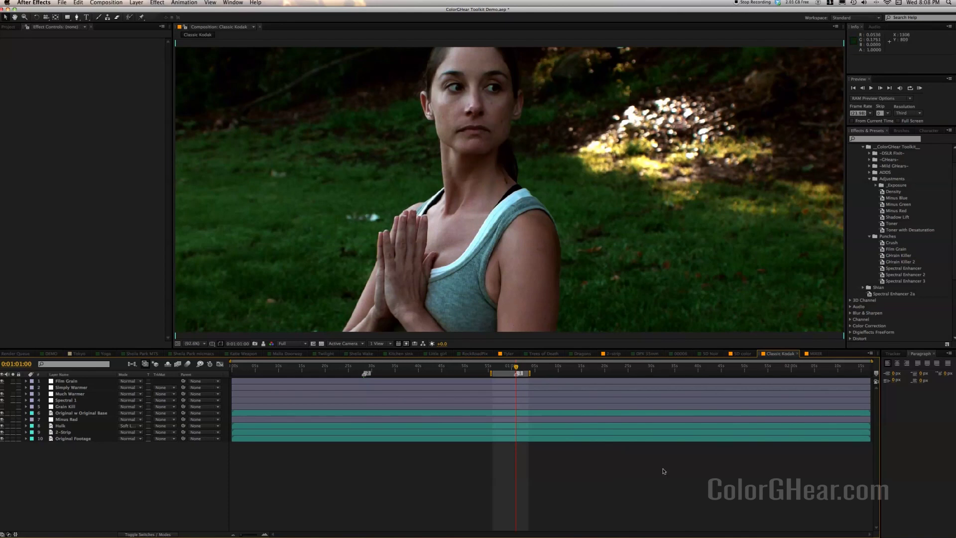
Switch to the MIXER composition and select layer 9 MIXER to show its slider controls.
click(816, 354)
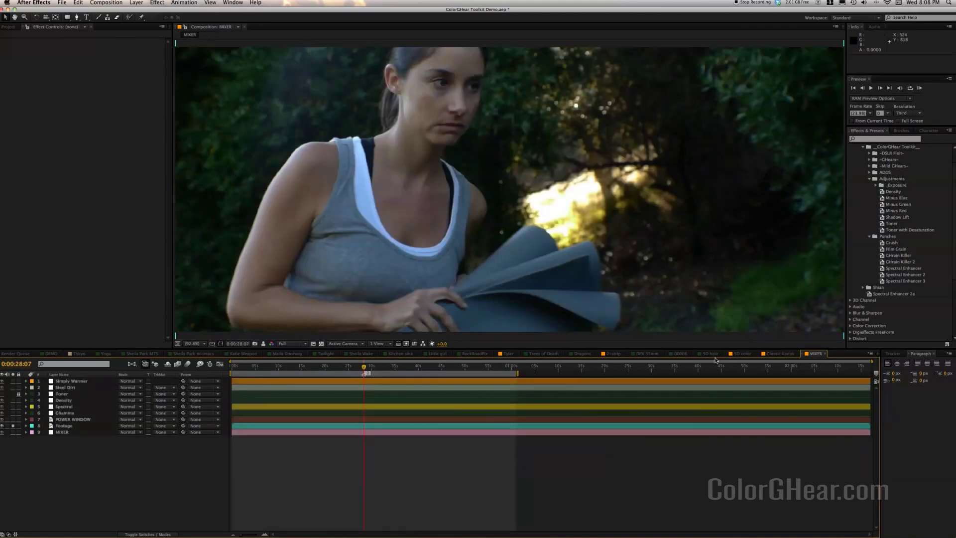
click(616, 354)
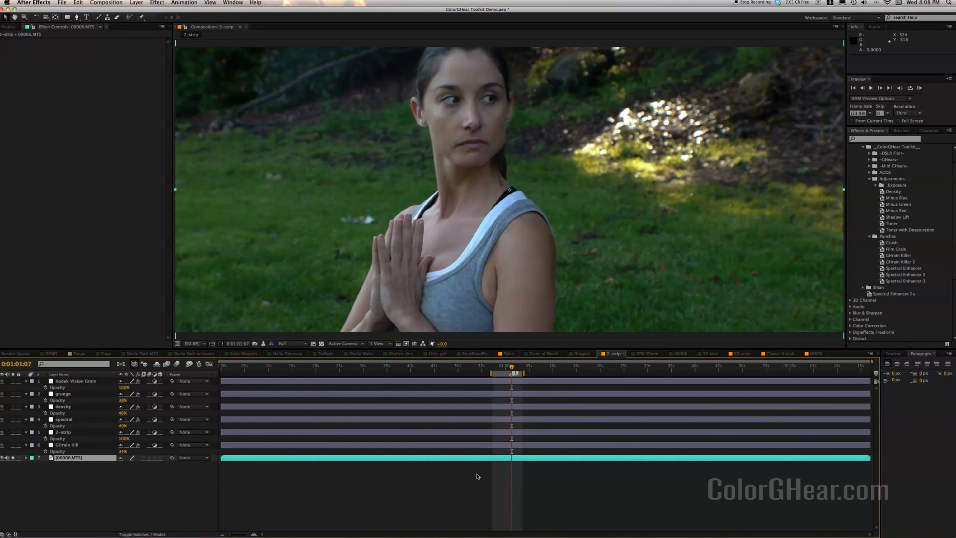
click(815, 353)
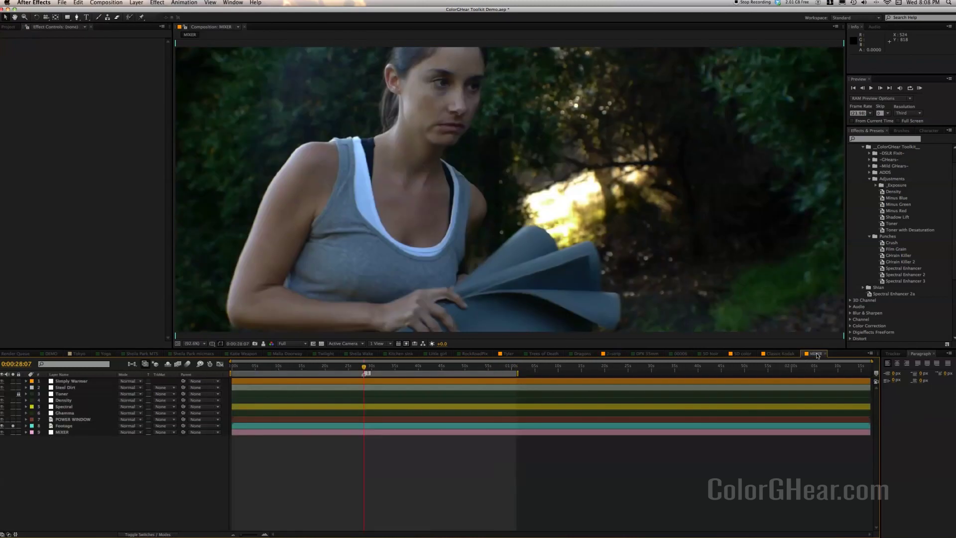
click(289, 432)
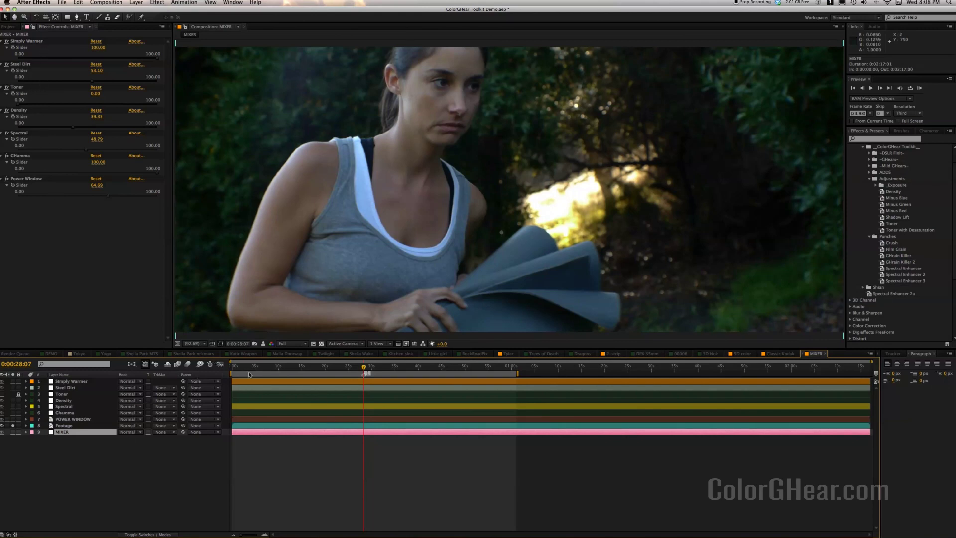
Snapshot the MIXER frame, un-solo Footage, check POWER WINDOW's Levels and Curves, then reselect MIXER.
click(255, 344)
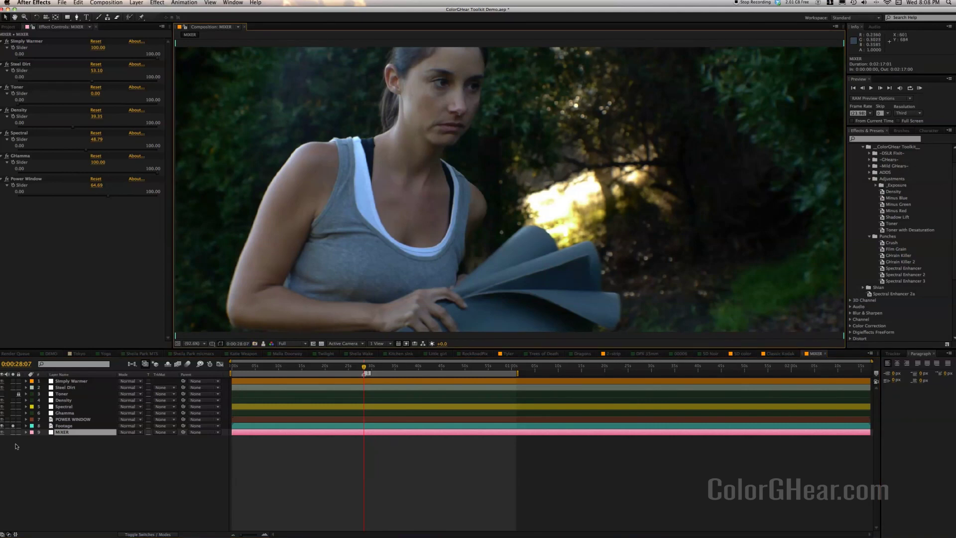
click(13, 427)
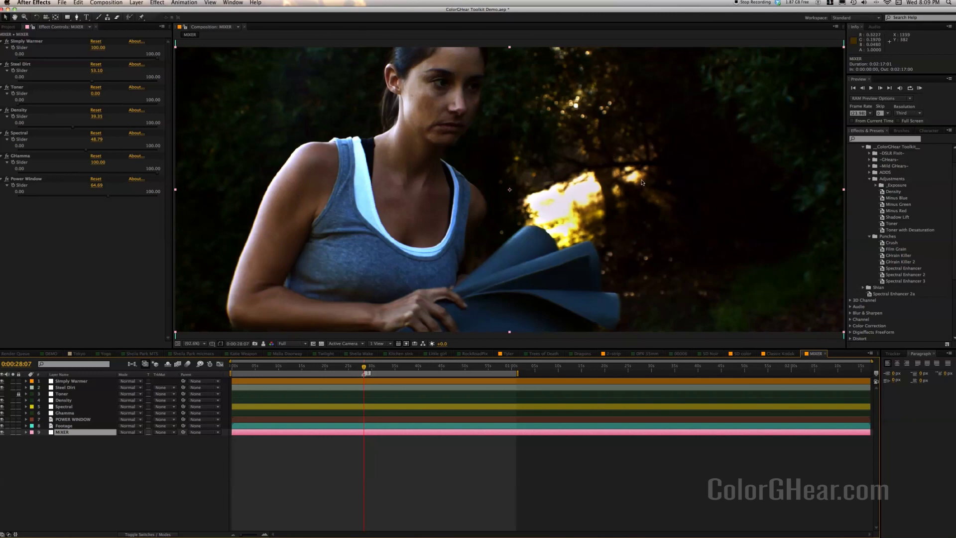
click(66, 421)
click(70, 447)
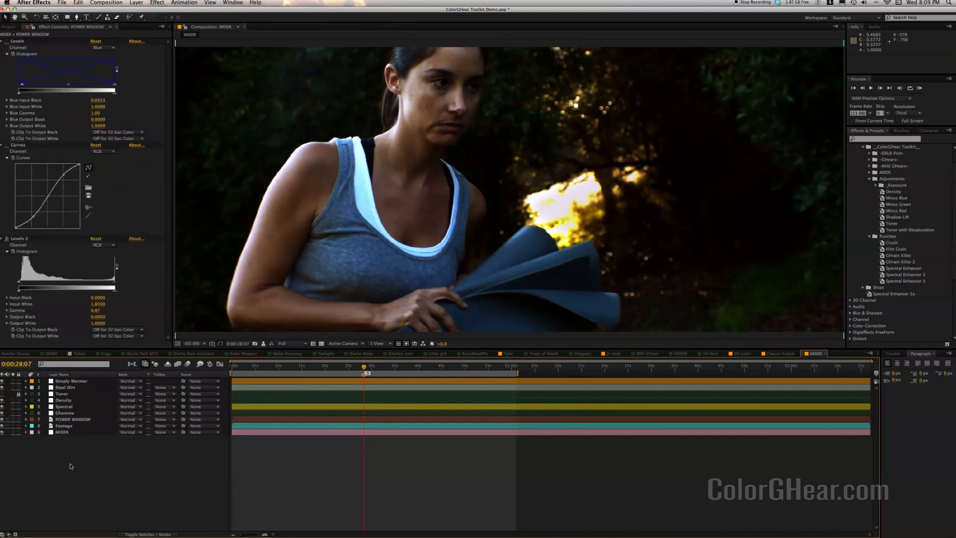
click(313, 433)
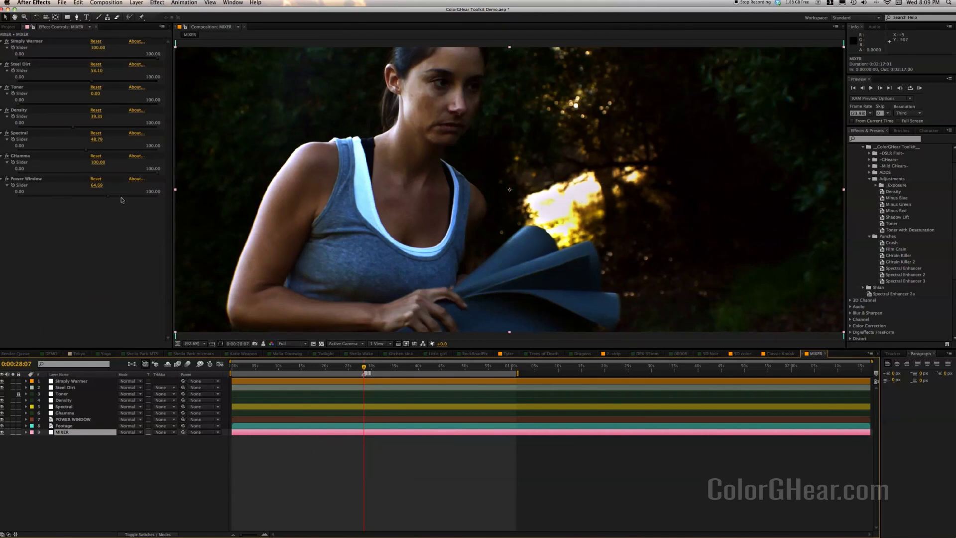
Try several Power Window values before settling on 75.20, and set Spectral to 49.87.
drag(107, 198, 152, 198)
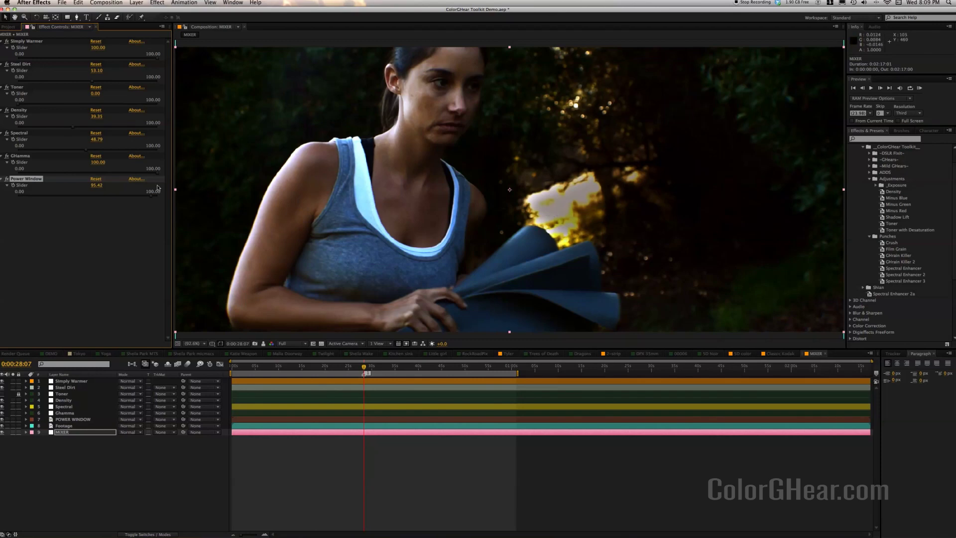
drag(148, 197, 134, 199)
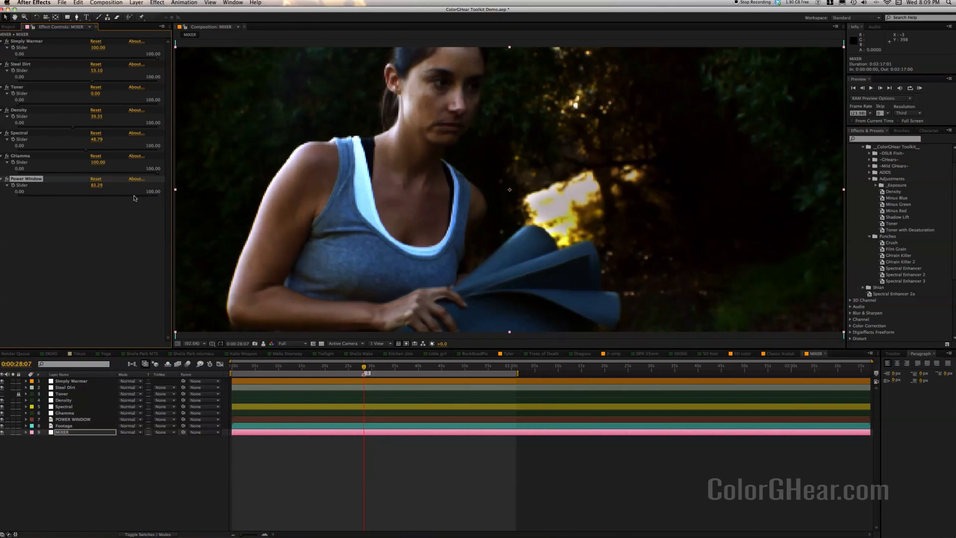
click(21, 194)
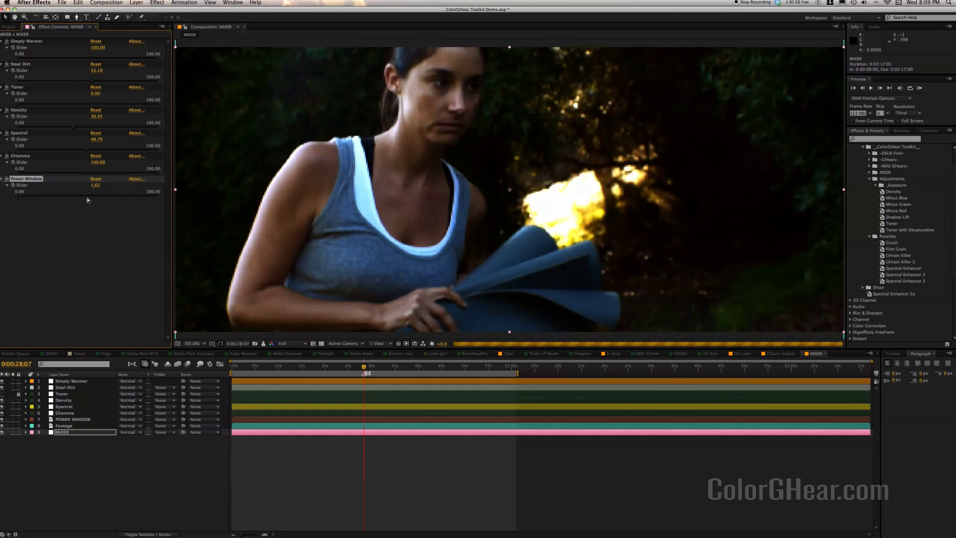
click(122, 195)
click(127, 150)
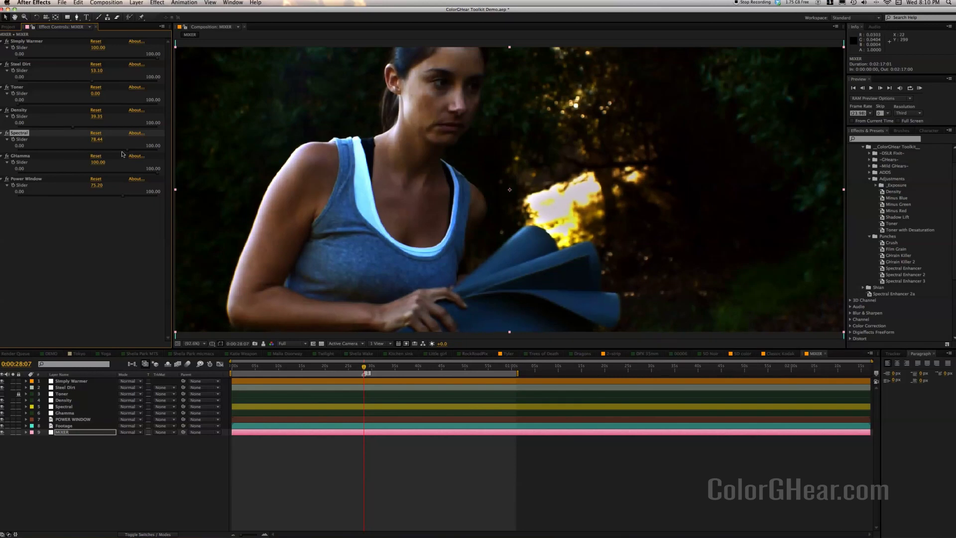
click(87, 150)
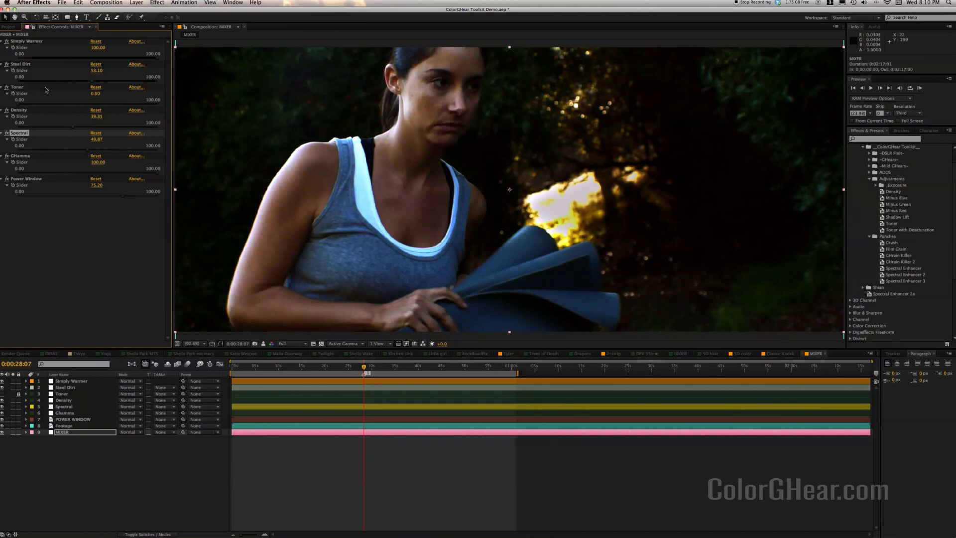
click(254, 394)
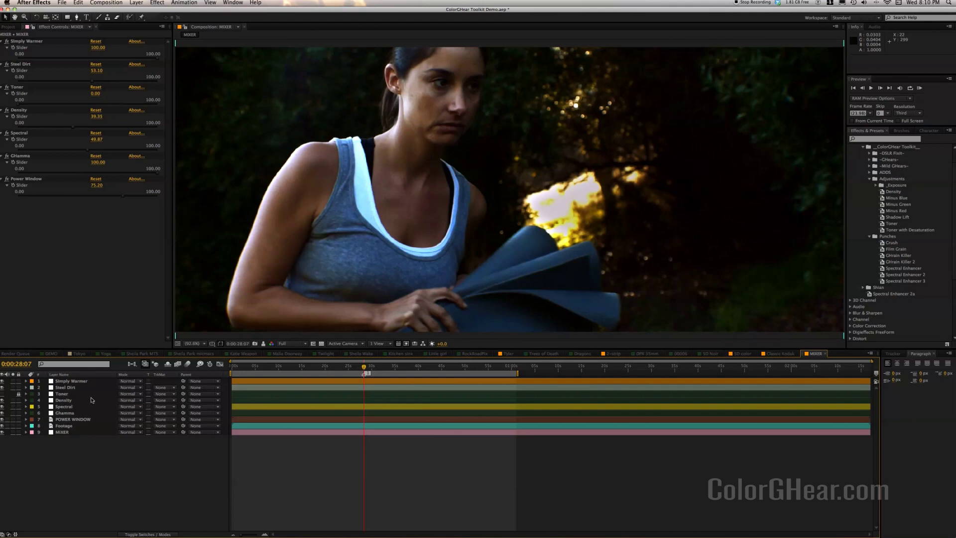
Scrub Toner and return it to 0, set Steel Dirt to about 50, and drop Simply Warmer to 0.00.
drag(19, 105, 67, 104)
drag(94, 105, 17, 105)
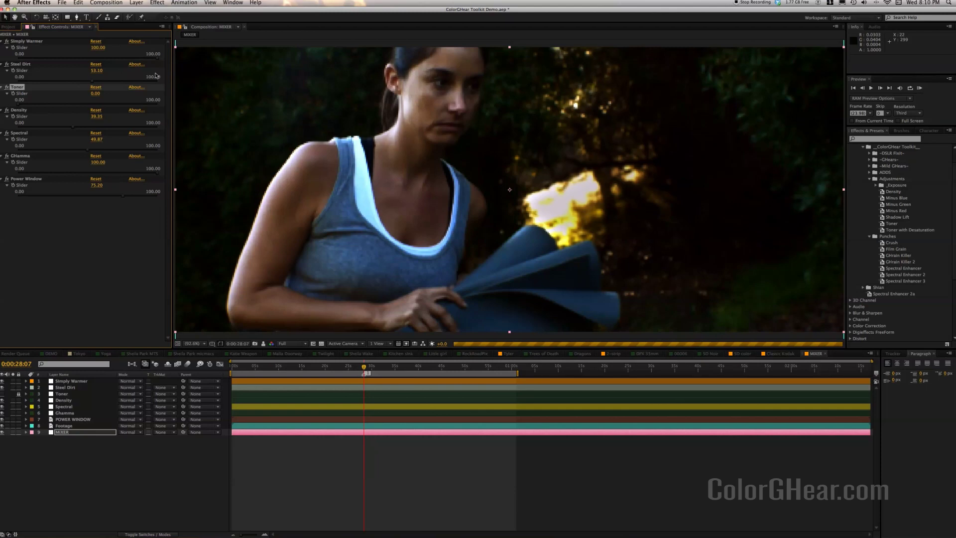
drag(92, 82, 21, 85)
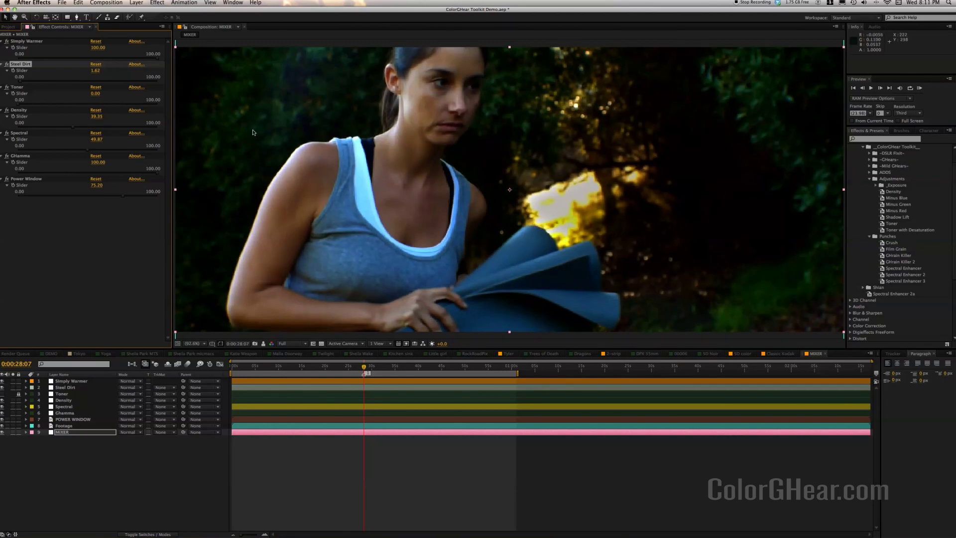
drag(20, 81, 97, 85)
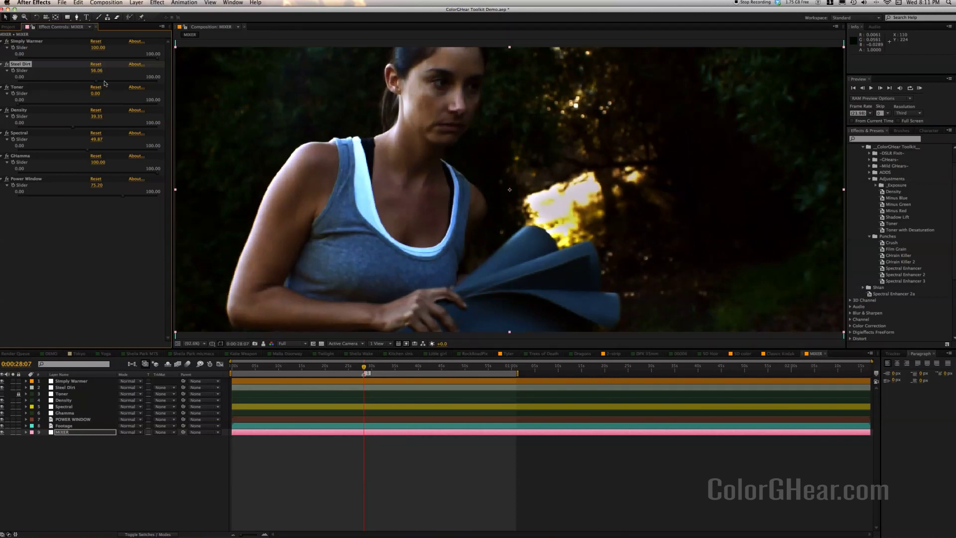
click(158, 58)
drag(158, 59, 16, 60)
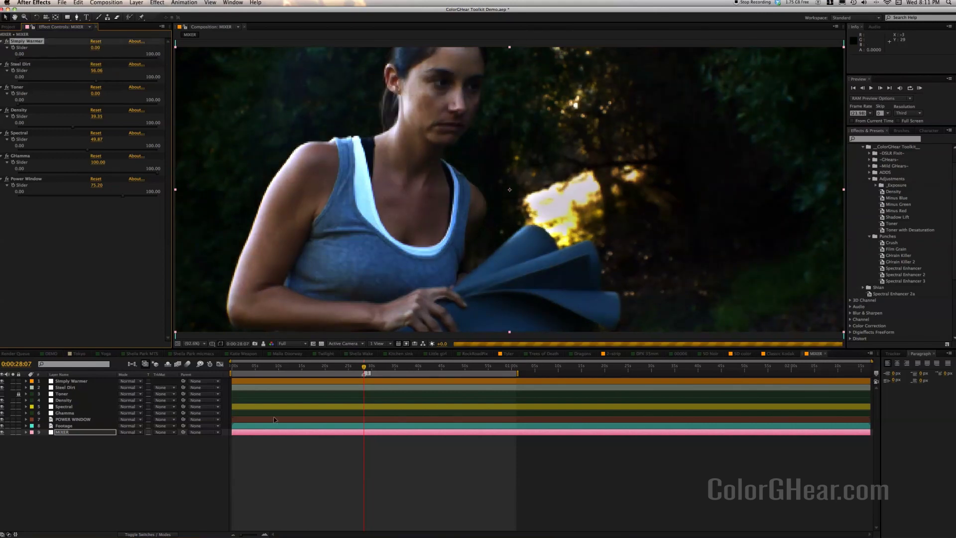
Compare against the snapshot, then raise Simply Warmer to 100 and ease it back to 78.71.
click(263, 344)
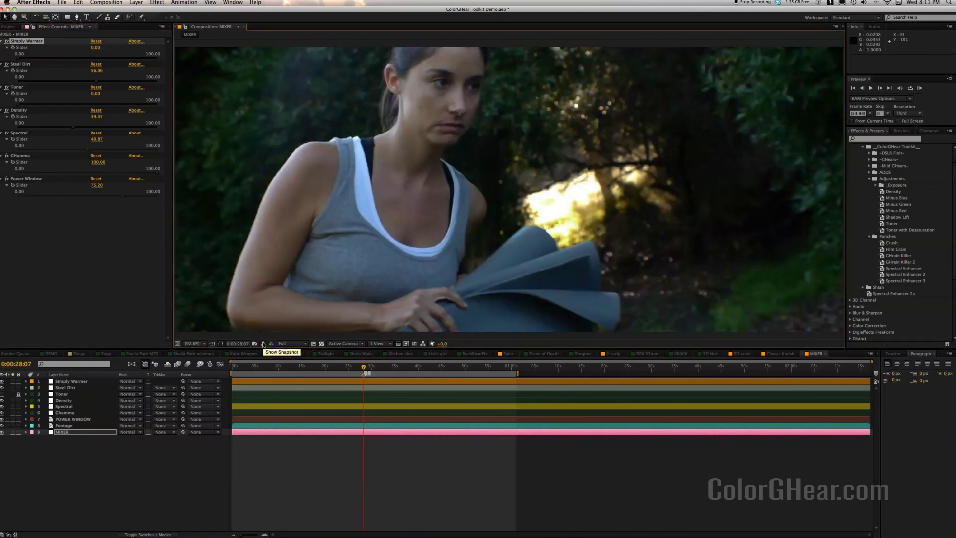
click(263, 344)
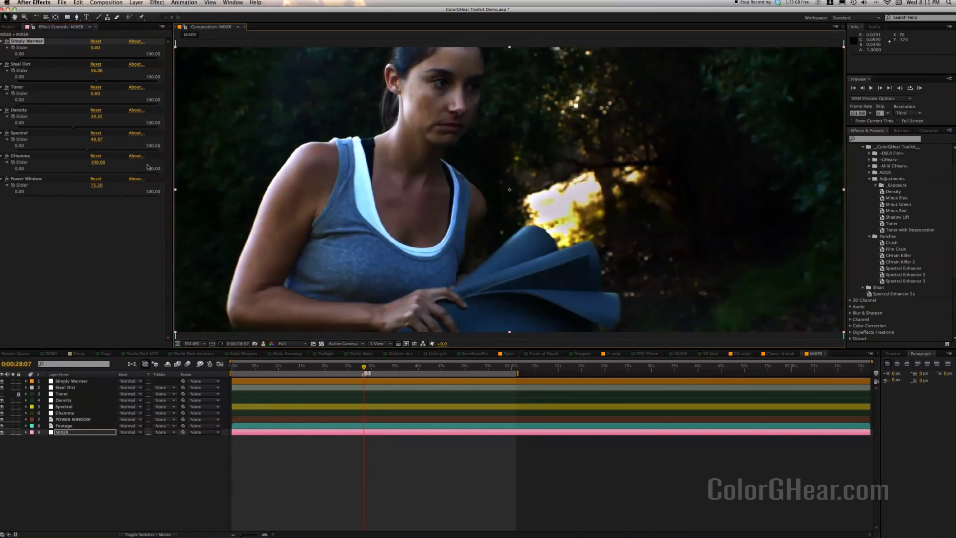
drag(17, 58, 91, 58)
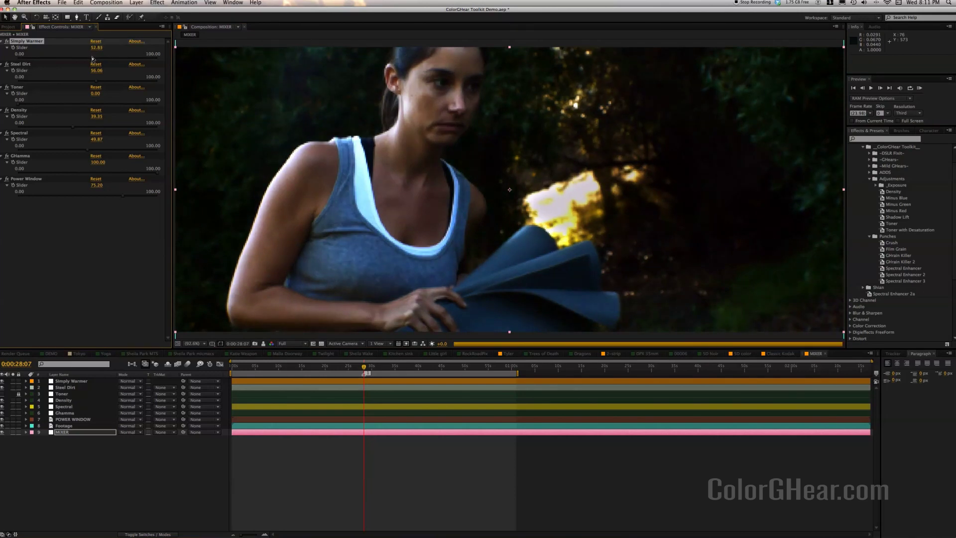
click(158, 59)
drag(158, 58, 130, 58)
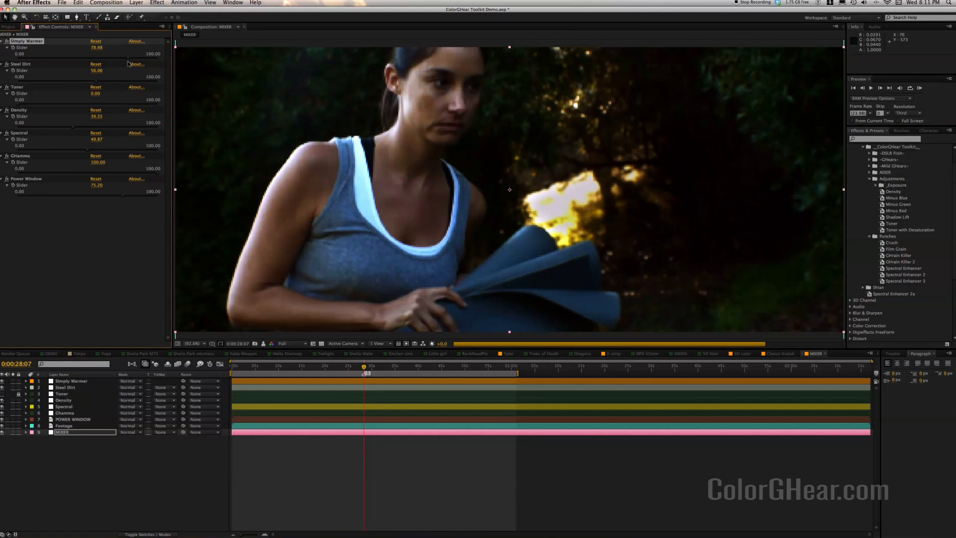
click(89, 262)
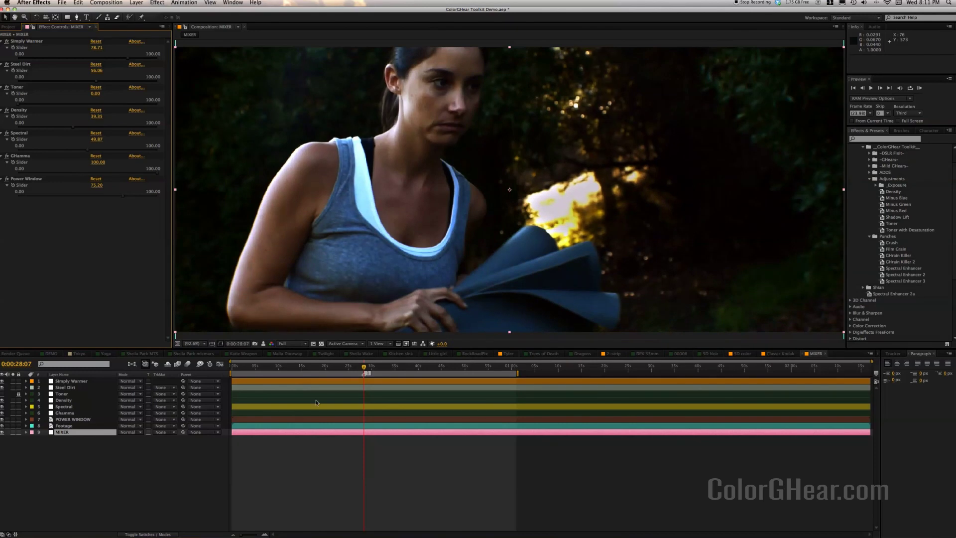
click(295, 446)
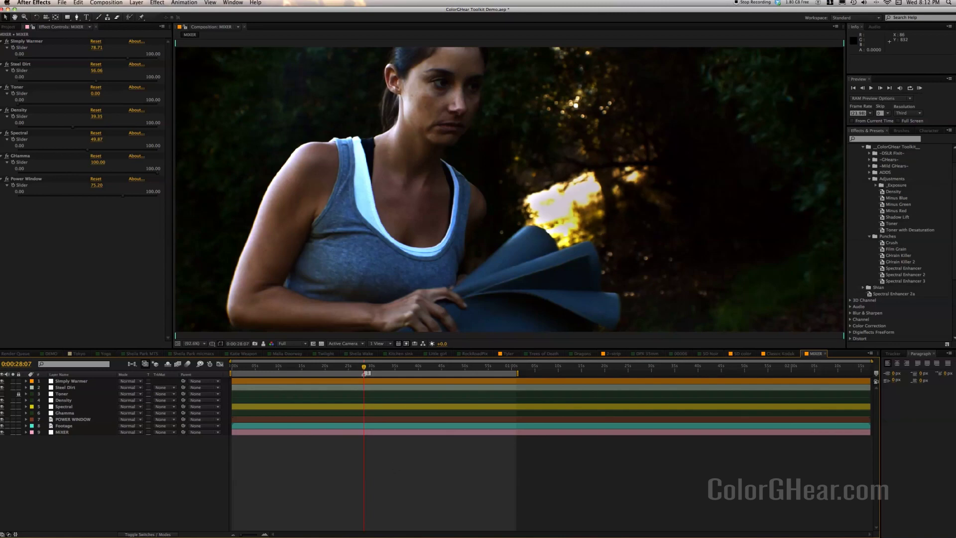
In Safari, view the ColorGHear home page, then the Store page listing the $25.00 Toolkit.
key(super+Tab)
key(super+Tab)
key(super+Tab)
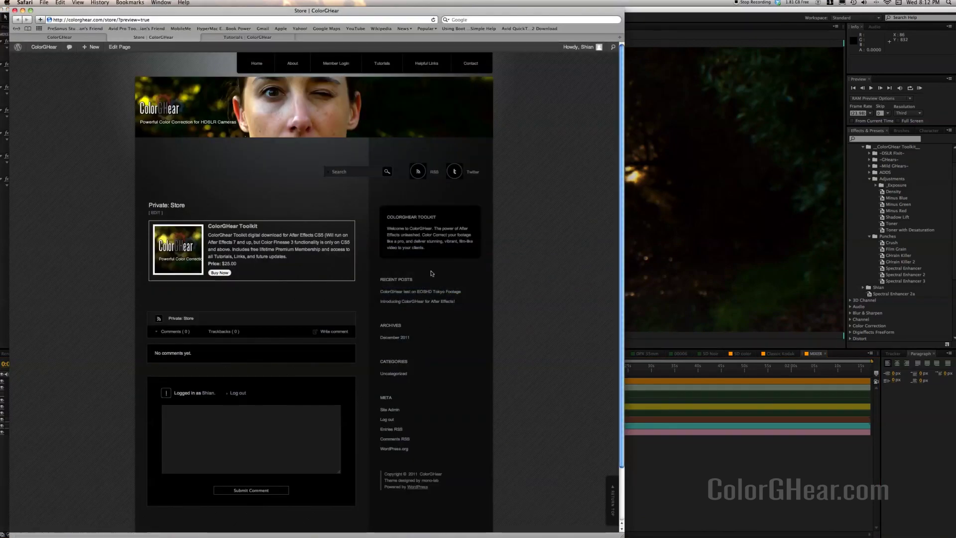
click(84, 37)
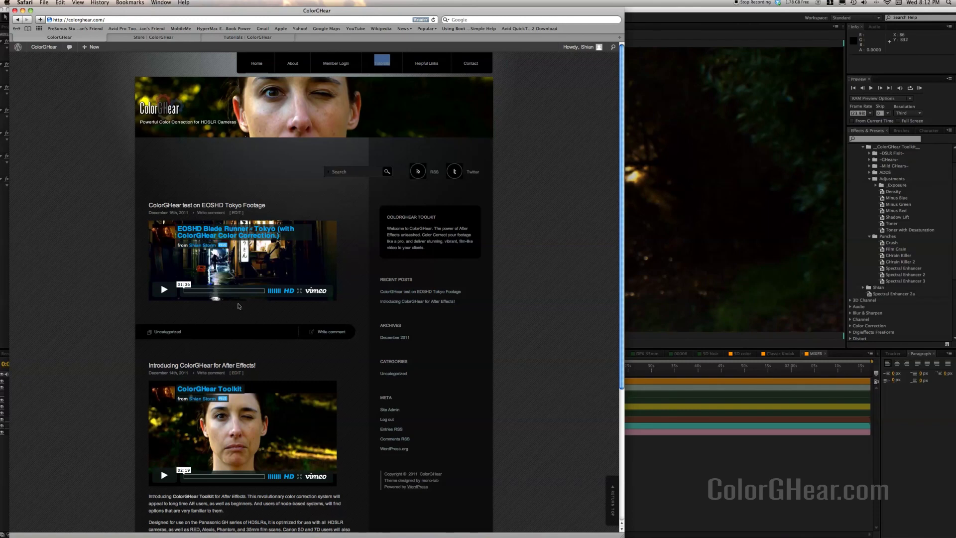
click(166, 40)
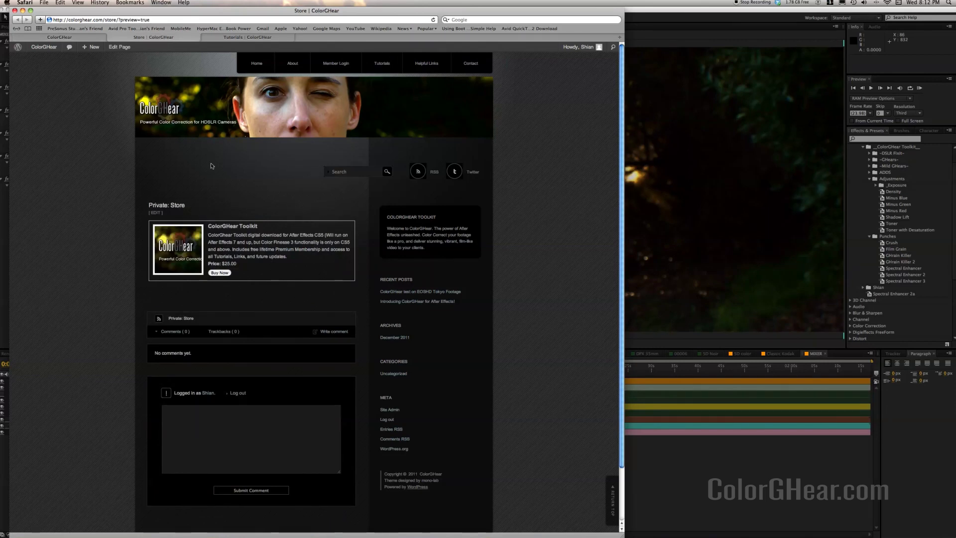